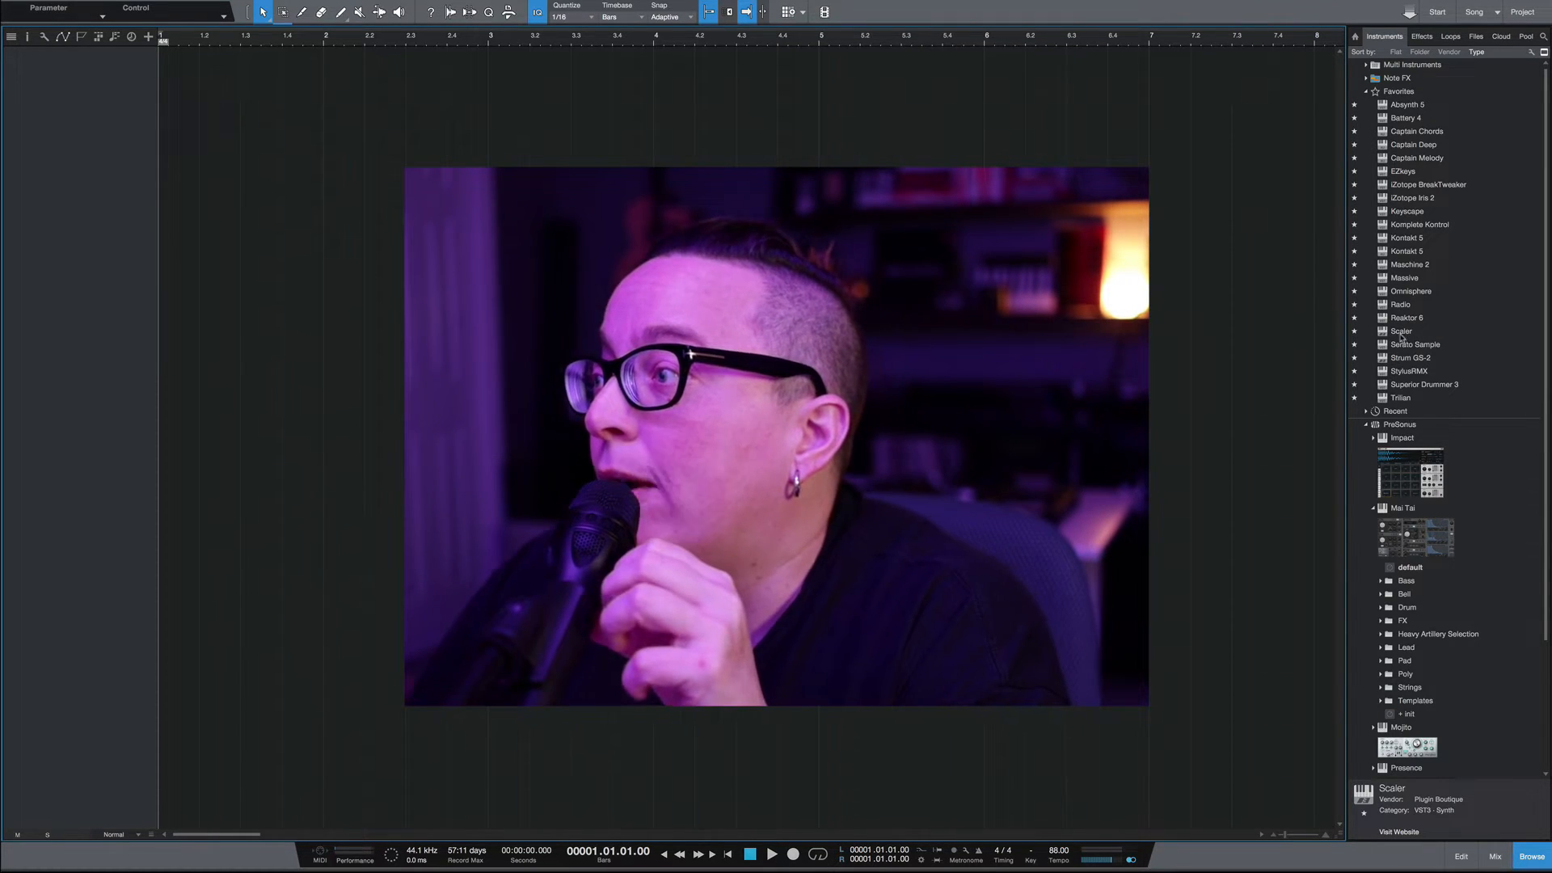
Add the Scaler instrument on a new track and move its plug-in window clear for viewing
click(1402, 337)
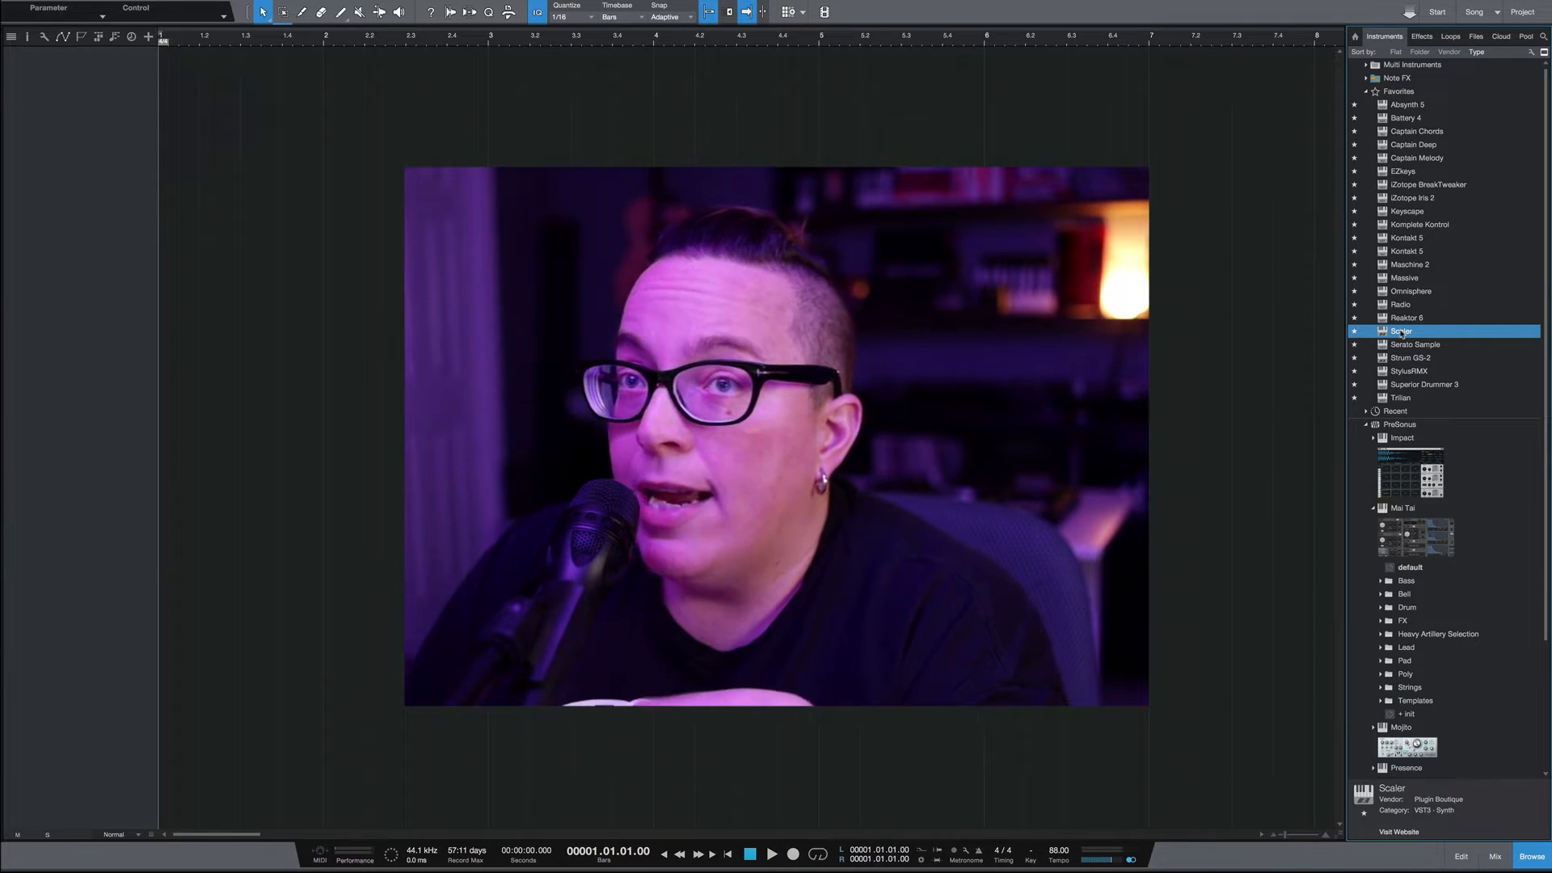
drag(1401, 332, 38, 137)
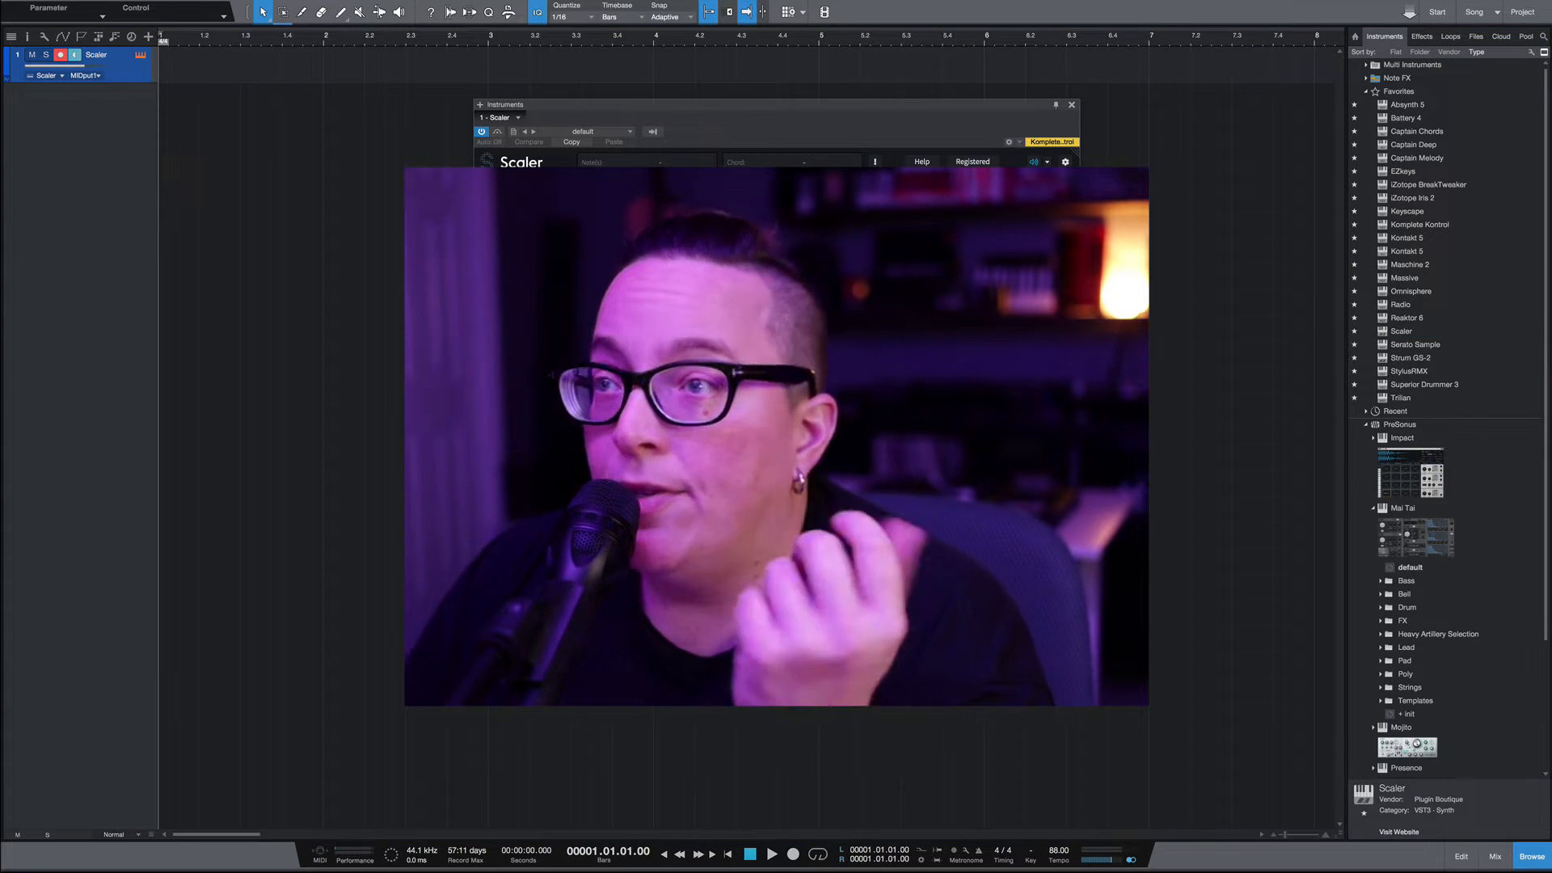
drag(650, 110, 474, 126)
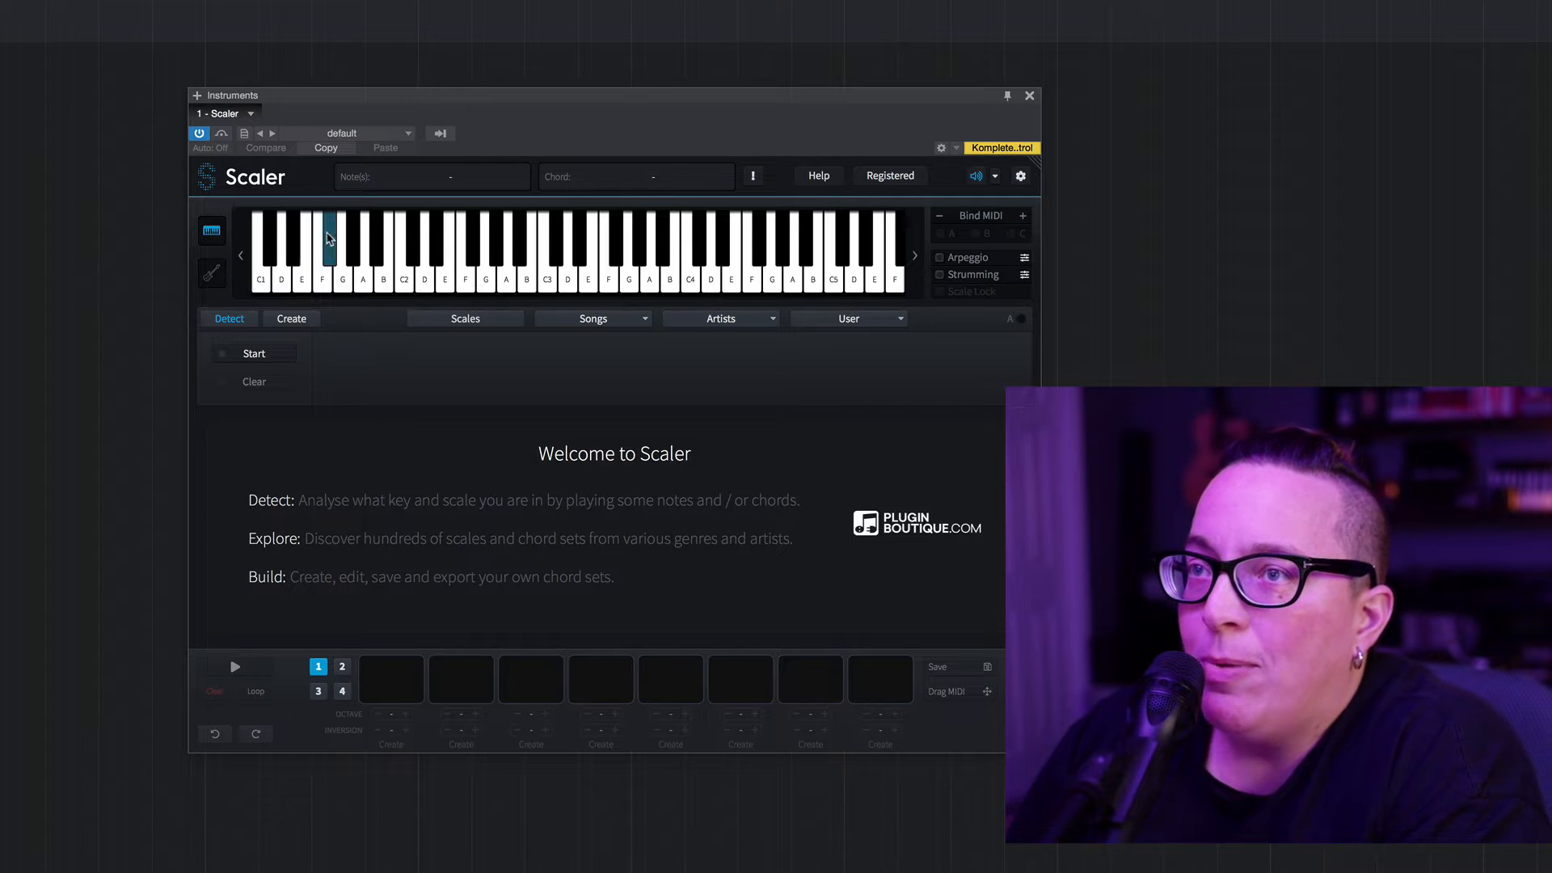
drag(357, 101, 292, 84)
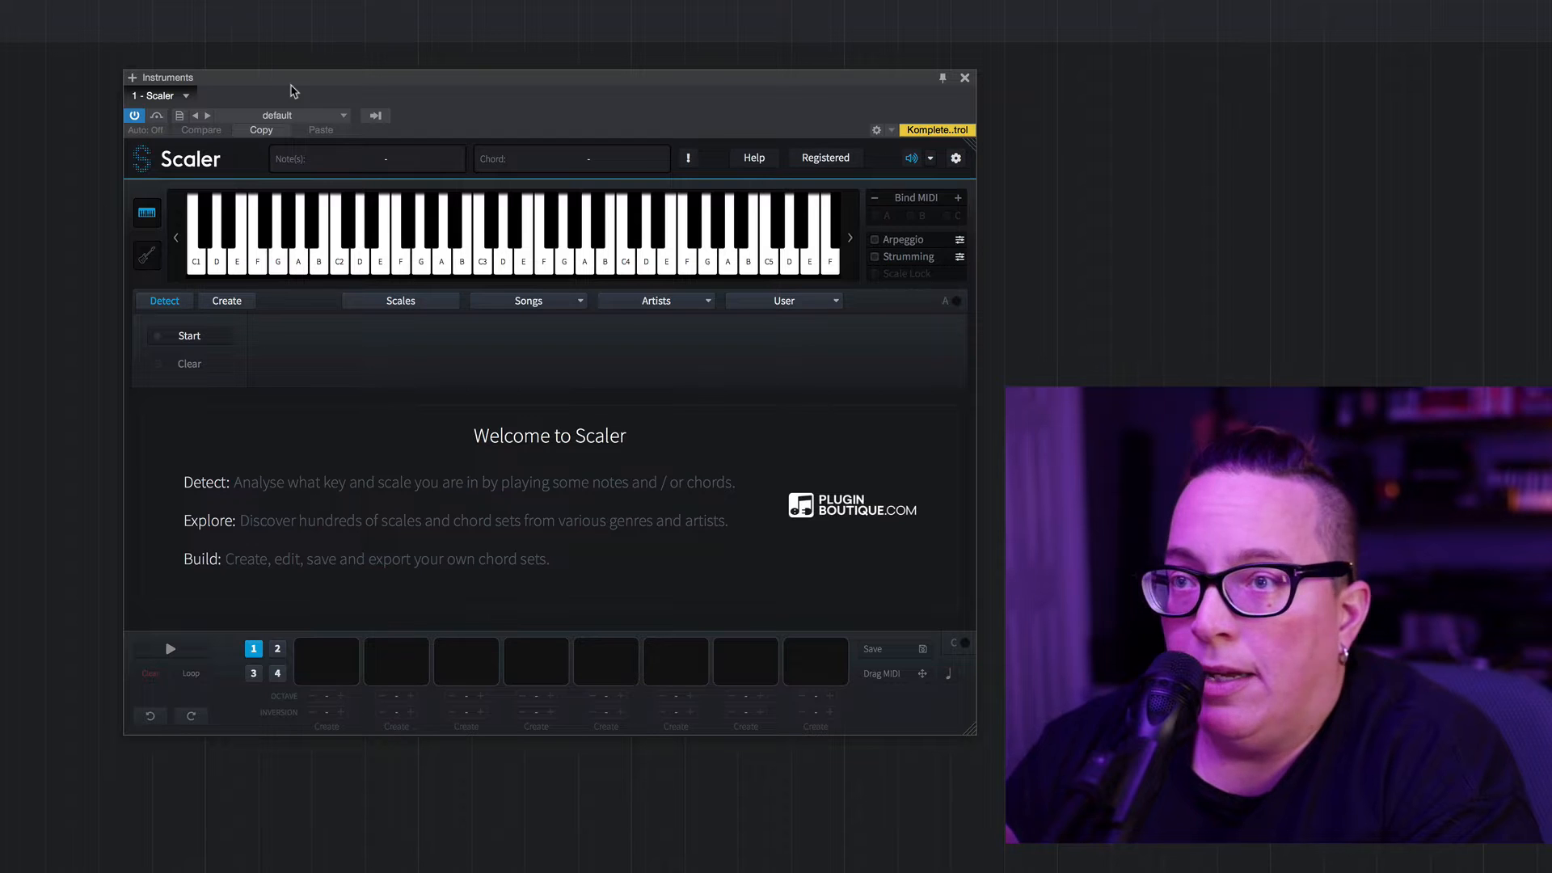
Browse Scaler's full list of scales and their style descriptions
click(397, 303)
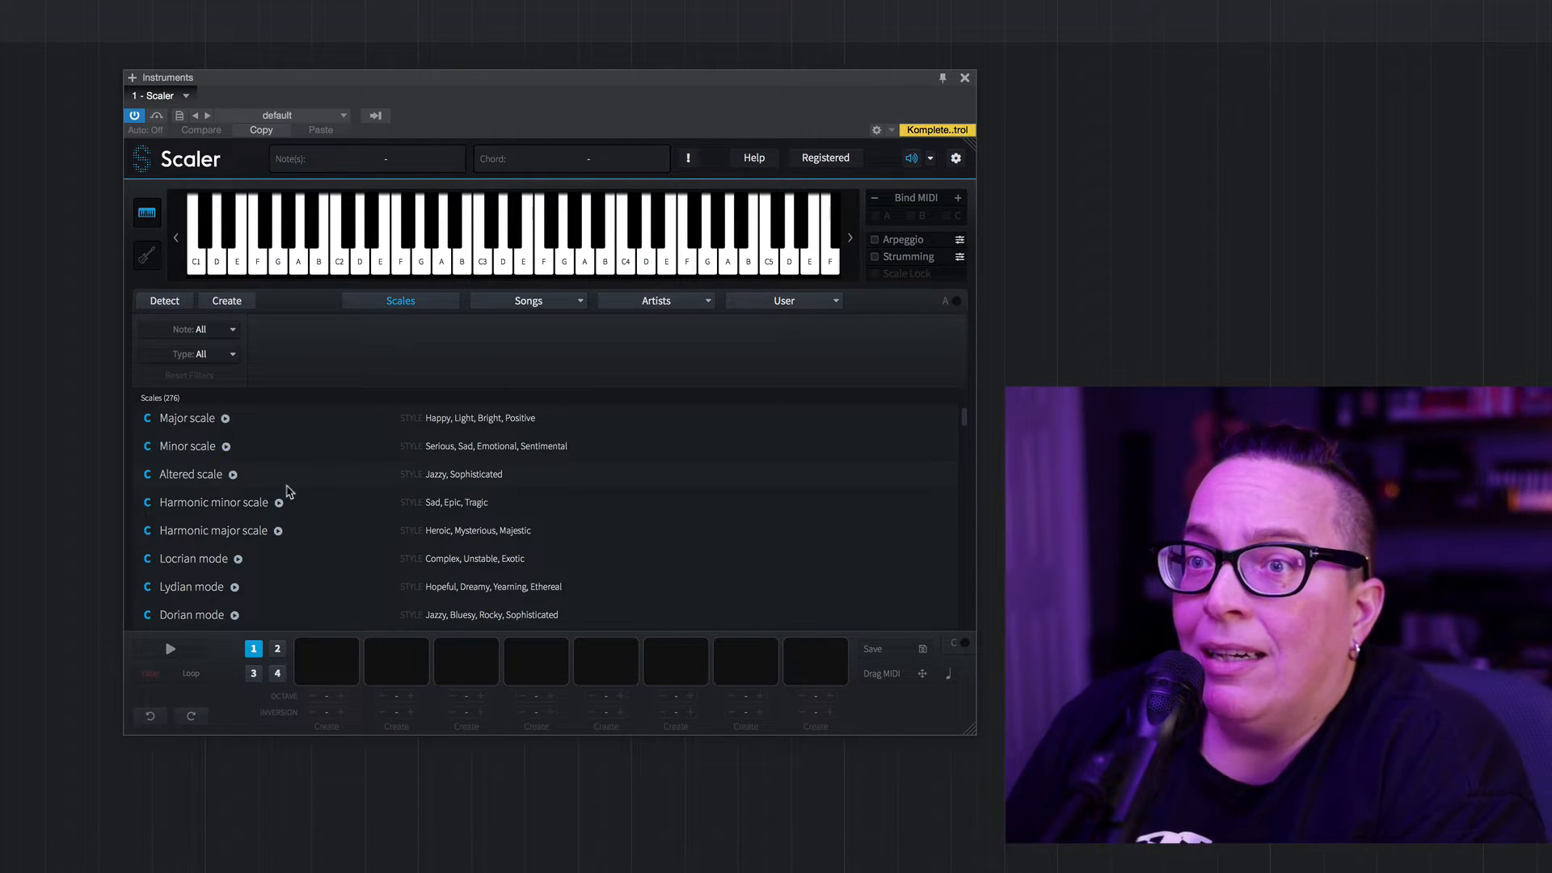
scroll(377, 530, down, 2)
scroll(380, 530, down, 5)
scroll(380, 530, down, 1)
scroll(380, 530, down, 12)
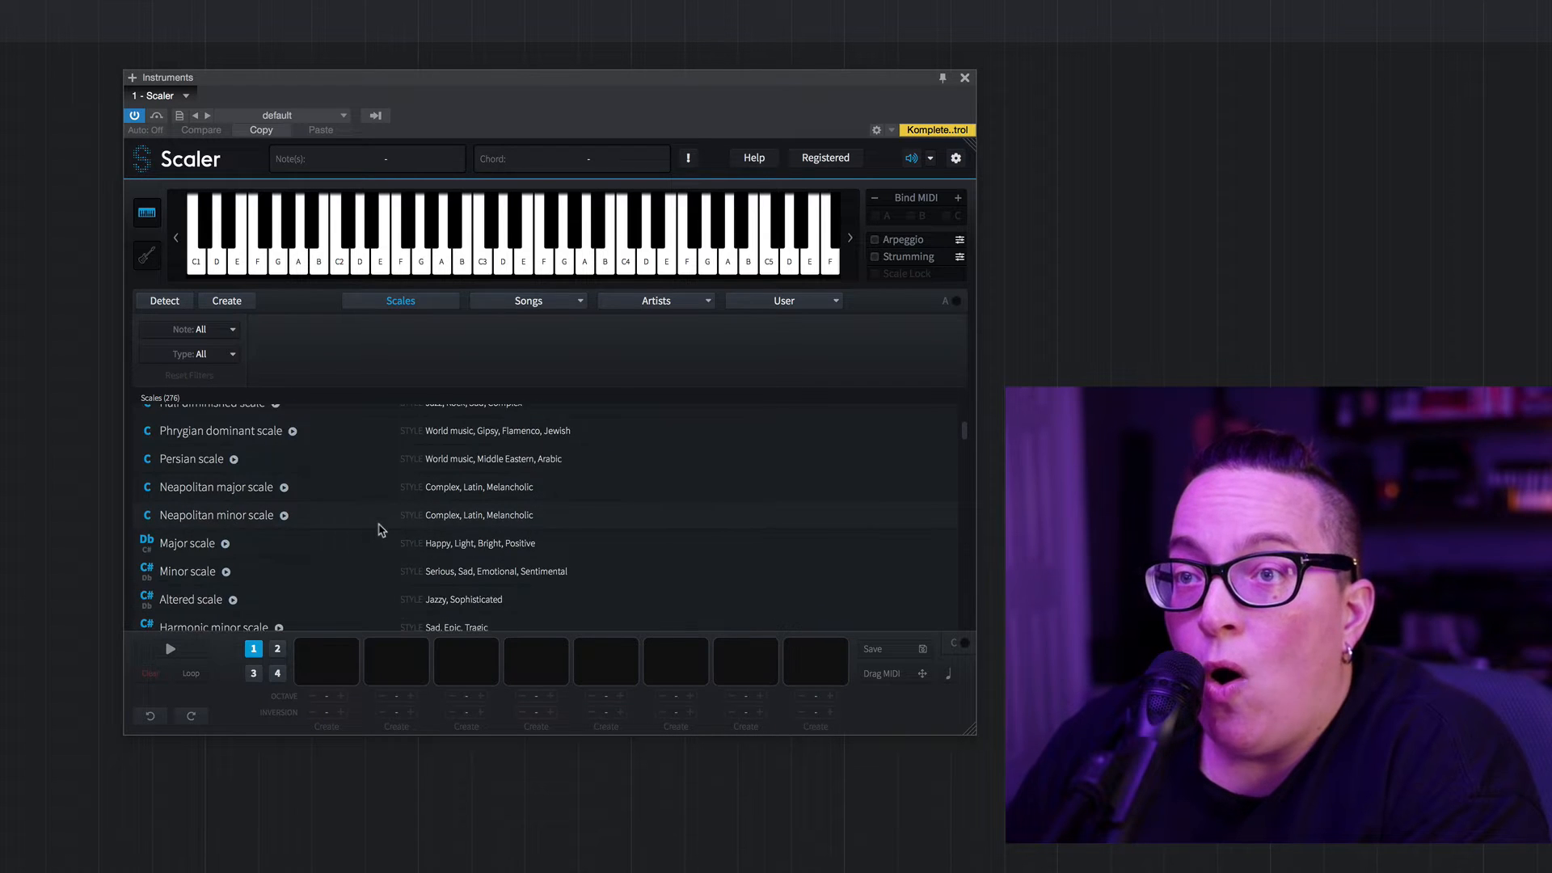
scroll(380, 530, down, 2)
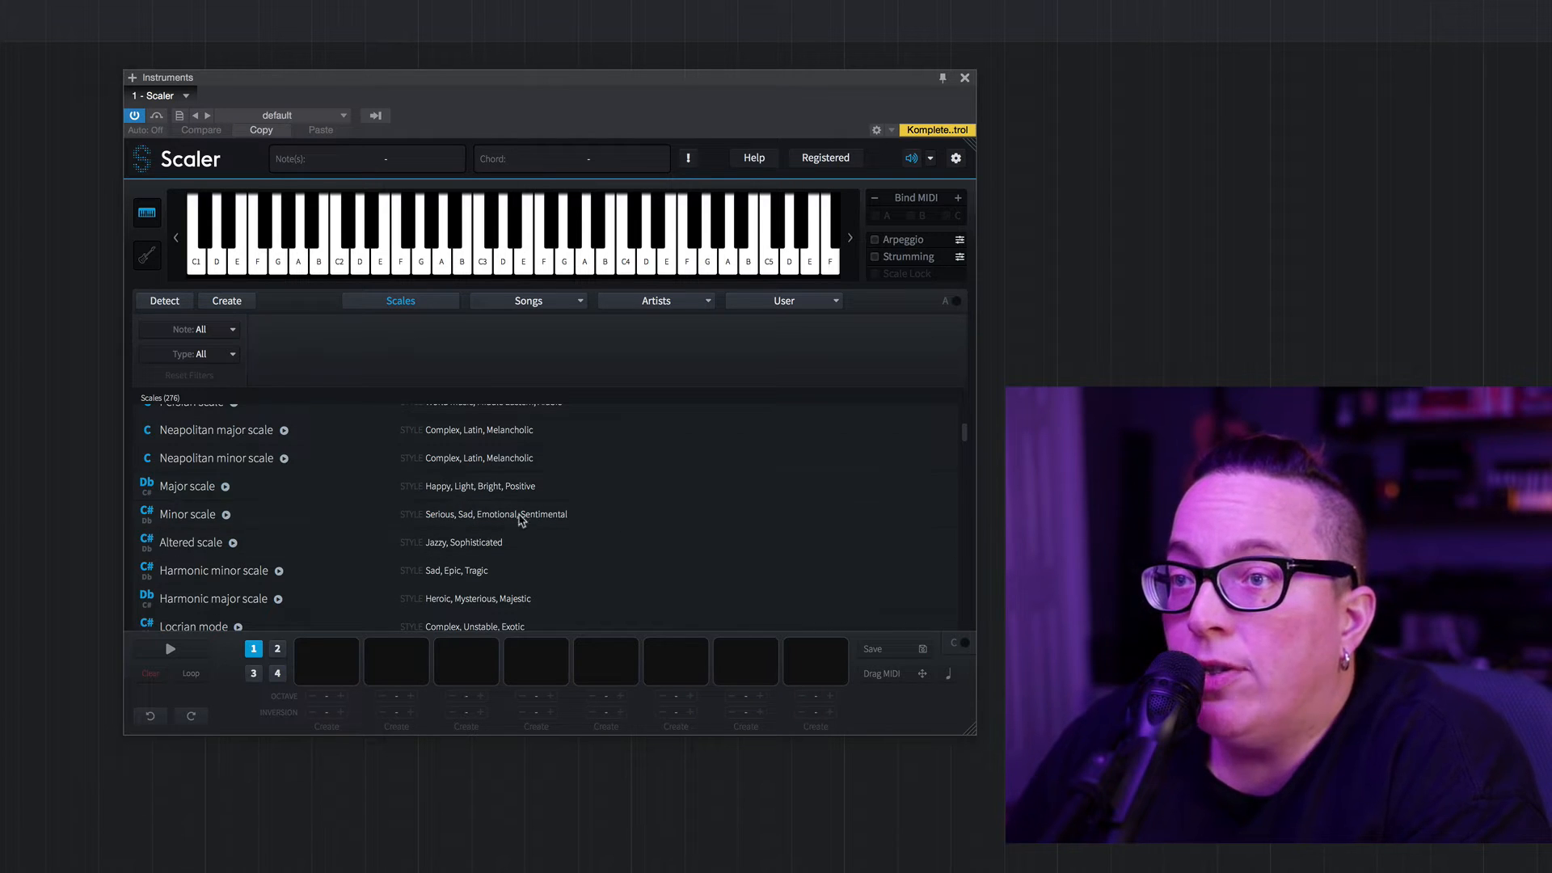
Show the diatonic chords of the Db Major scale, followed by those of the C# Minor scale
click(306, 488)
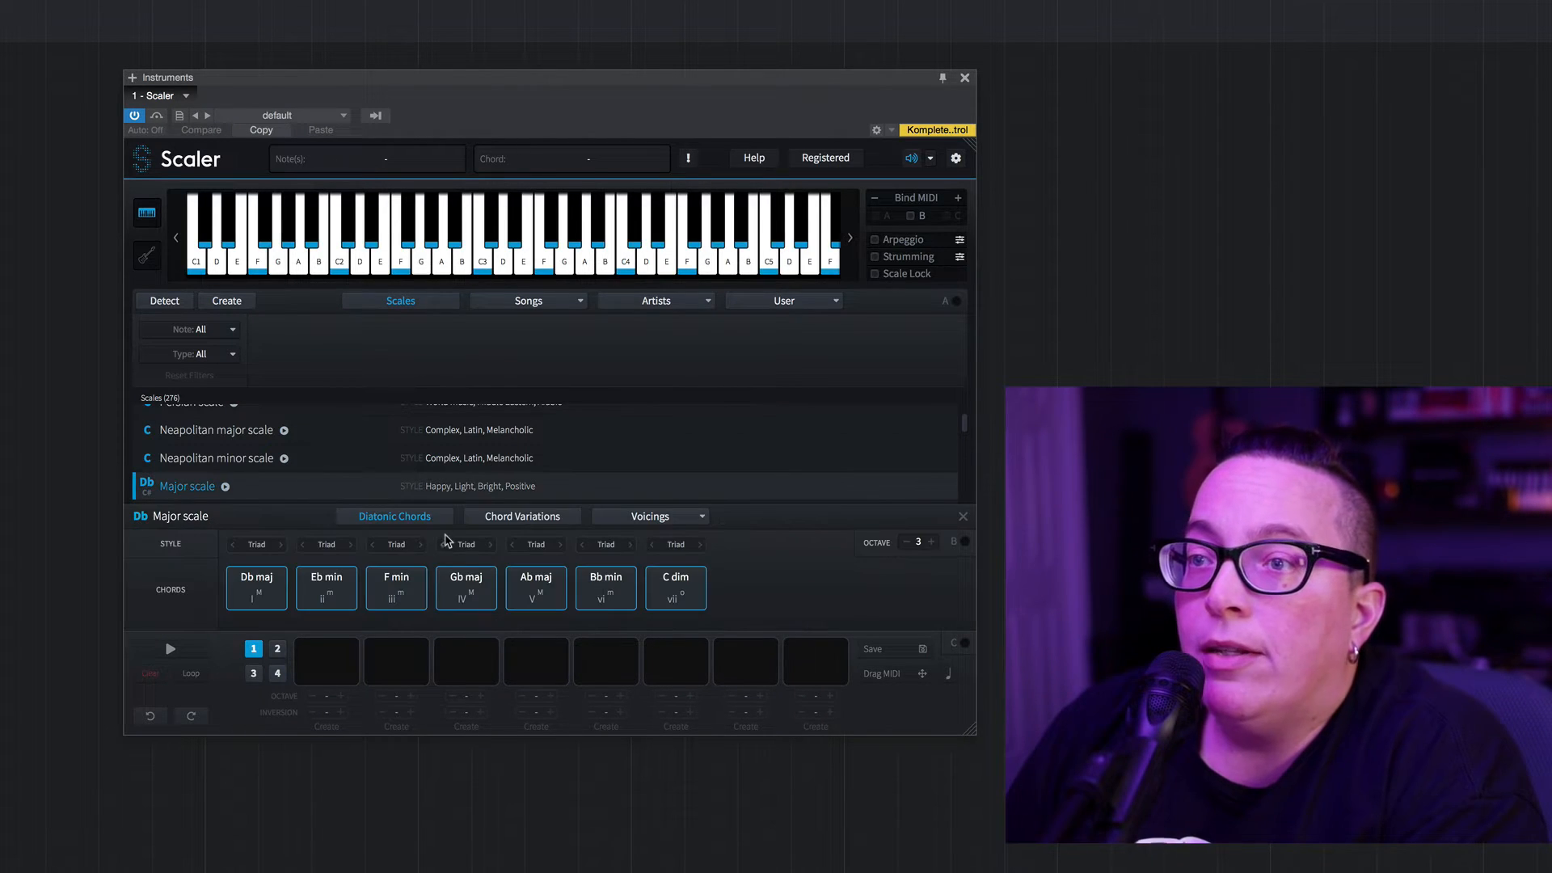
scroll(444, 488, down, 2)
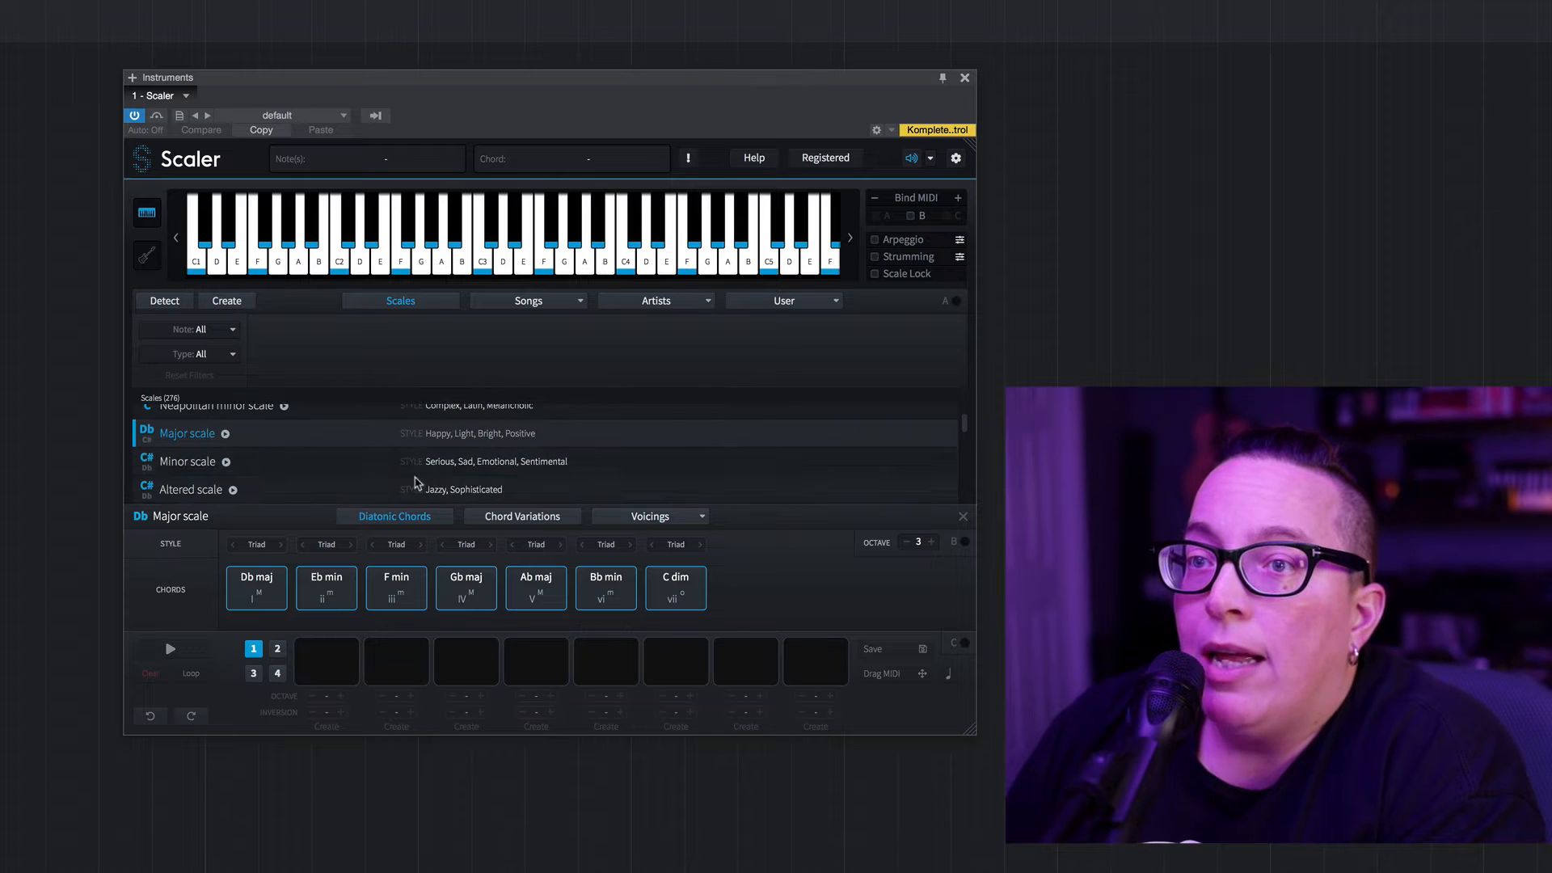
click(307, 469)
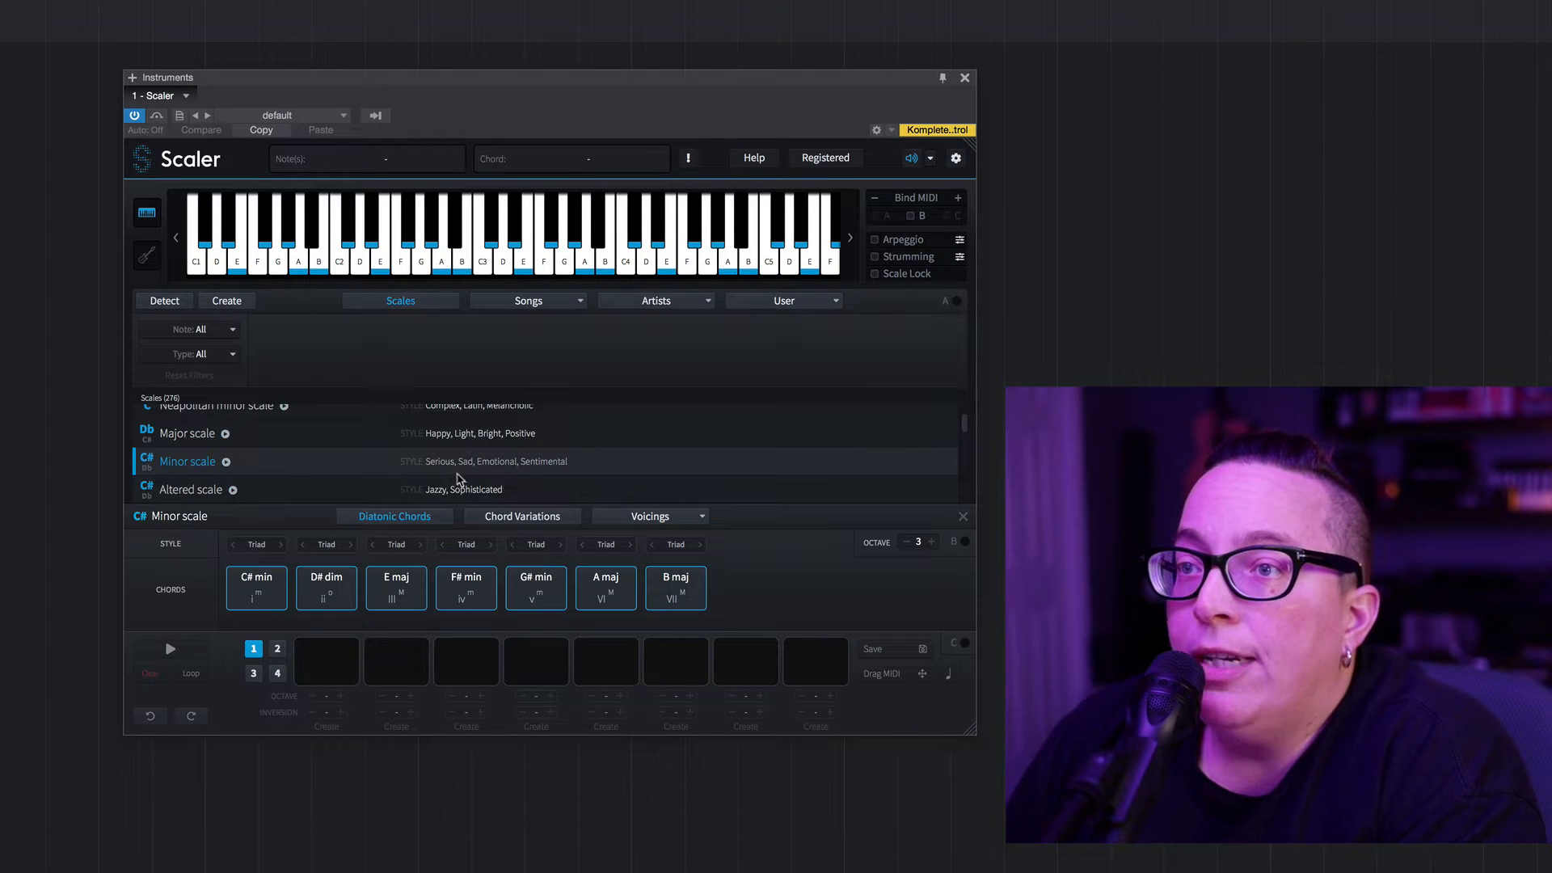
scroll(541, 491, down, 1)
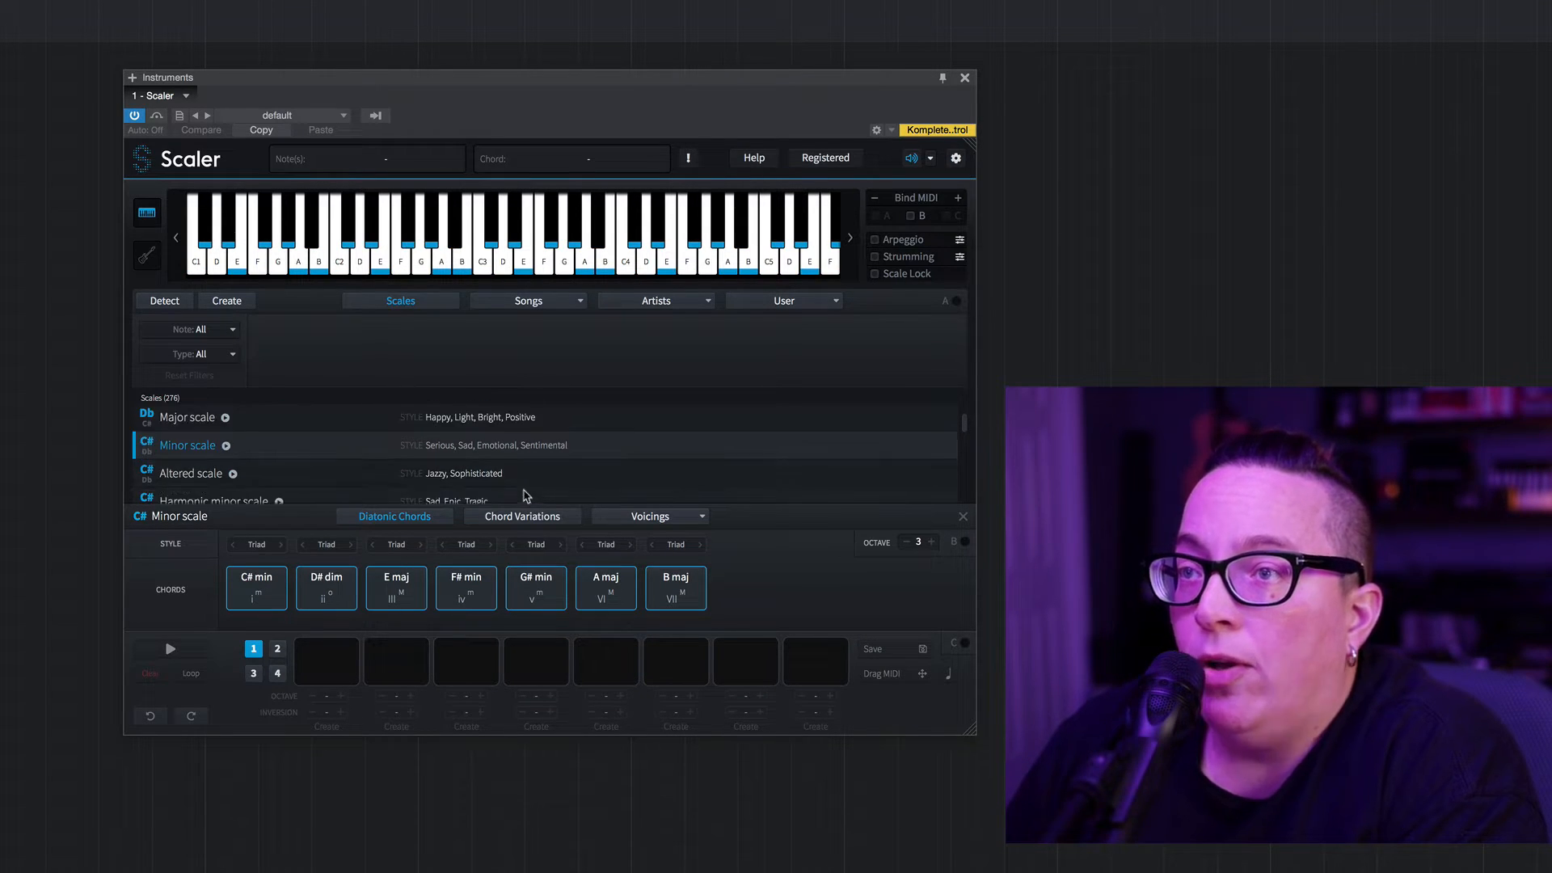
Load the EDM 1 song chord set and review its detected scales
click(546, 307)
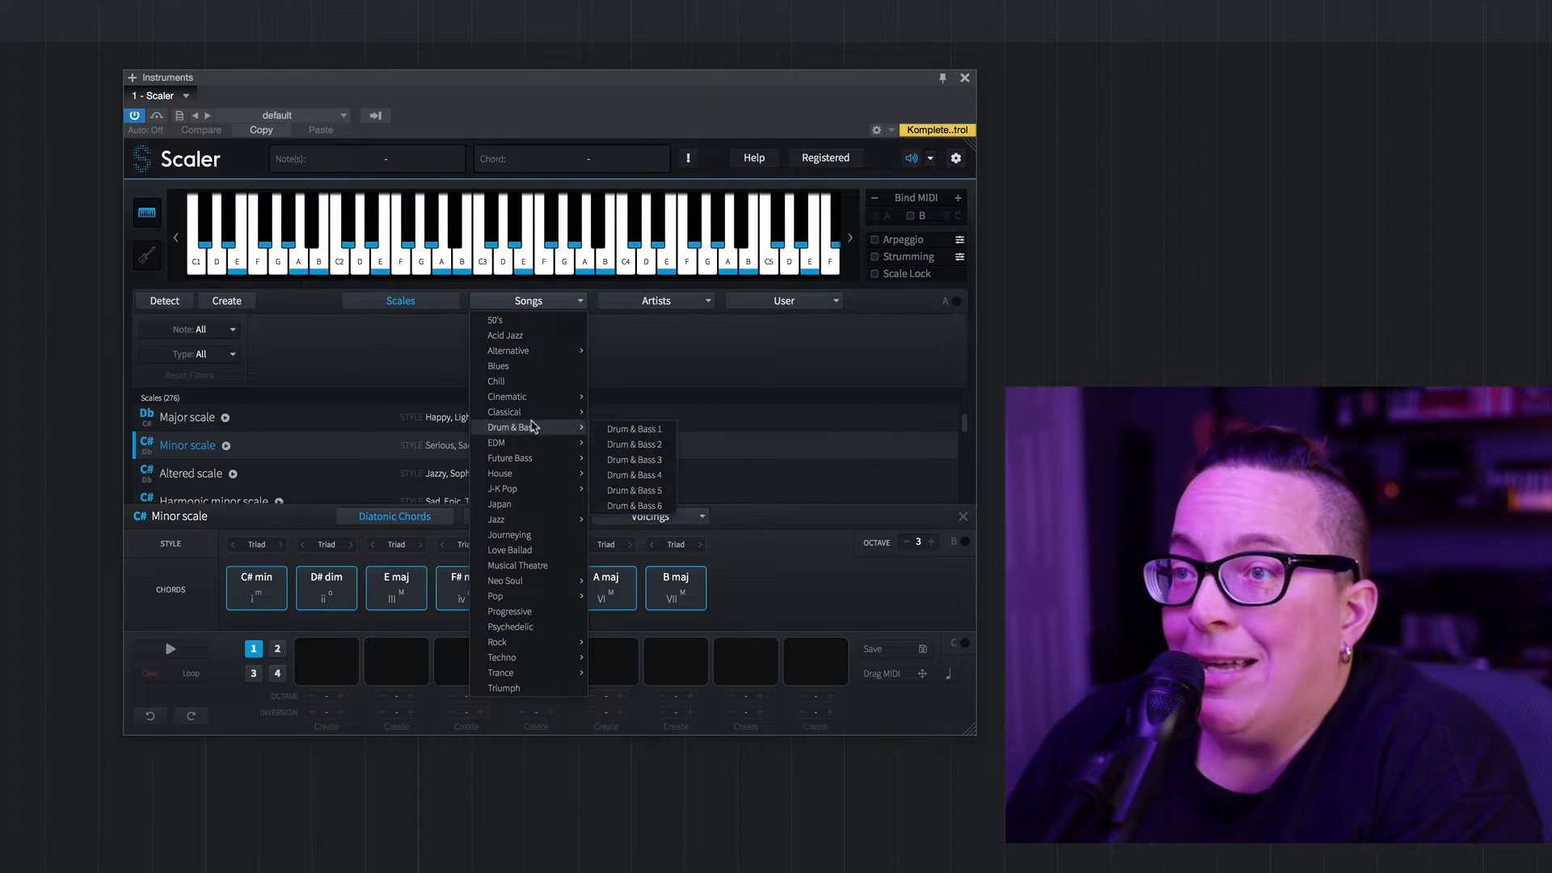
mouse_move(538, 445)
click(619, 445)
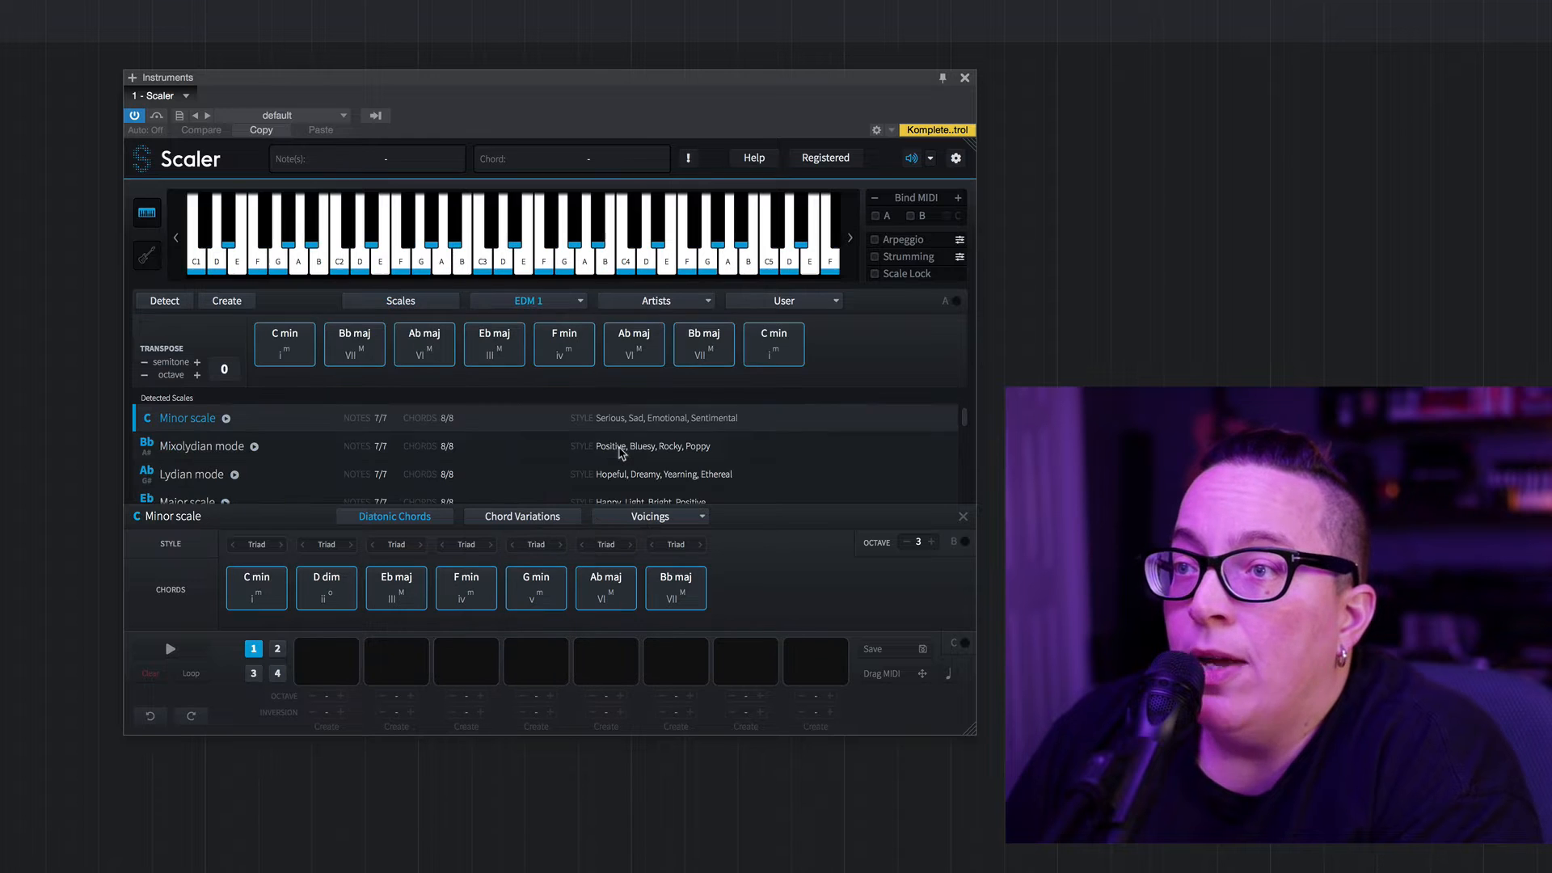
scroll(291, 471, down, 1)
scroll(293, 473, down, 2)
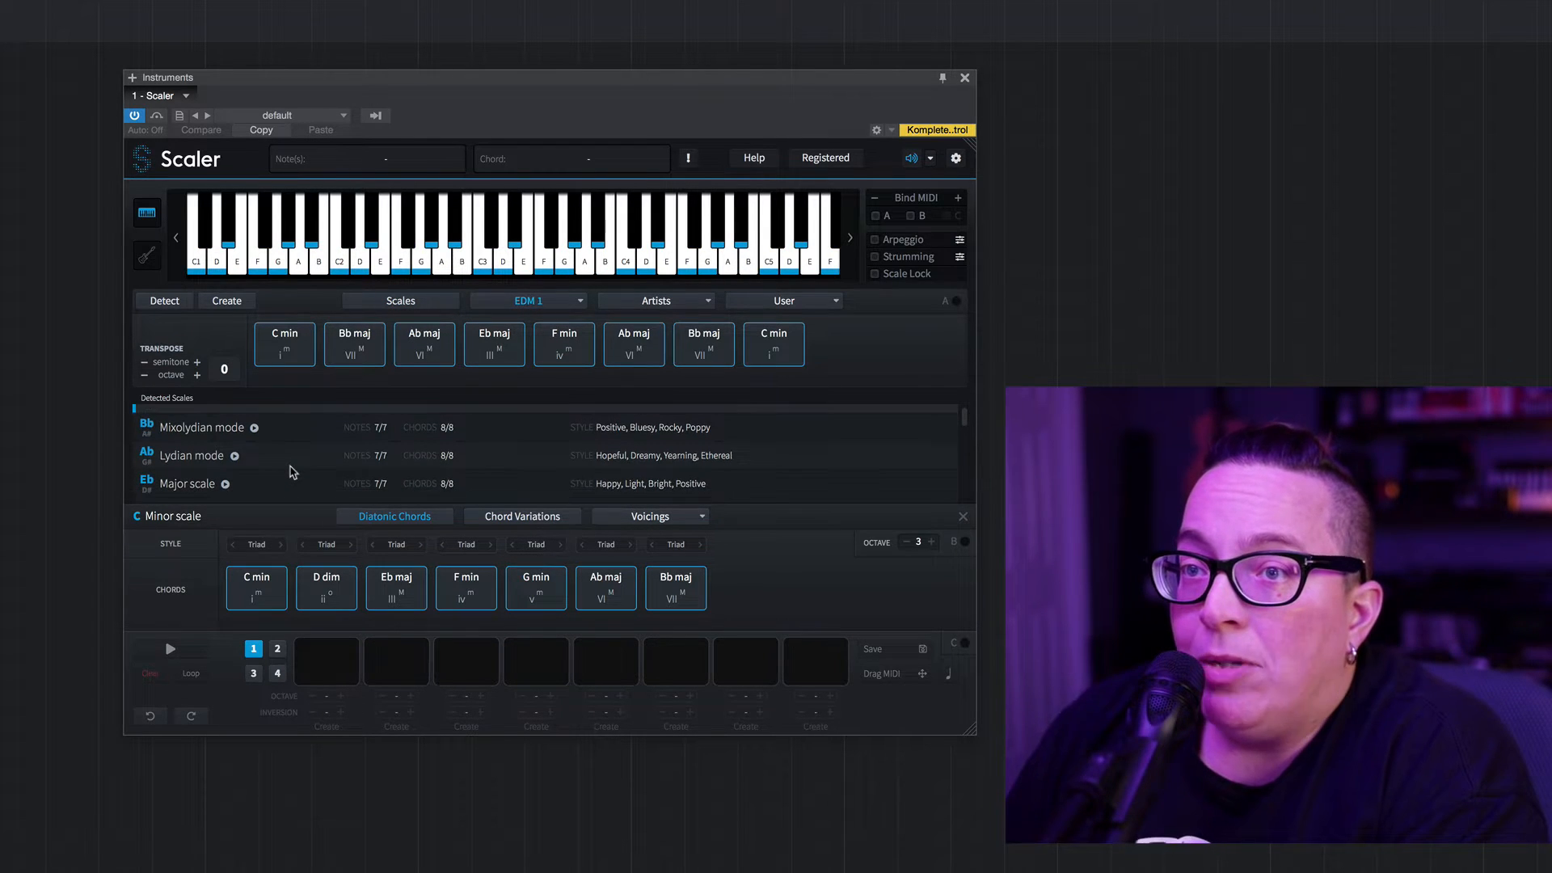
scroll(292, 473, down, 1)
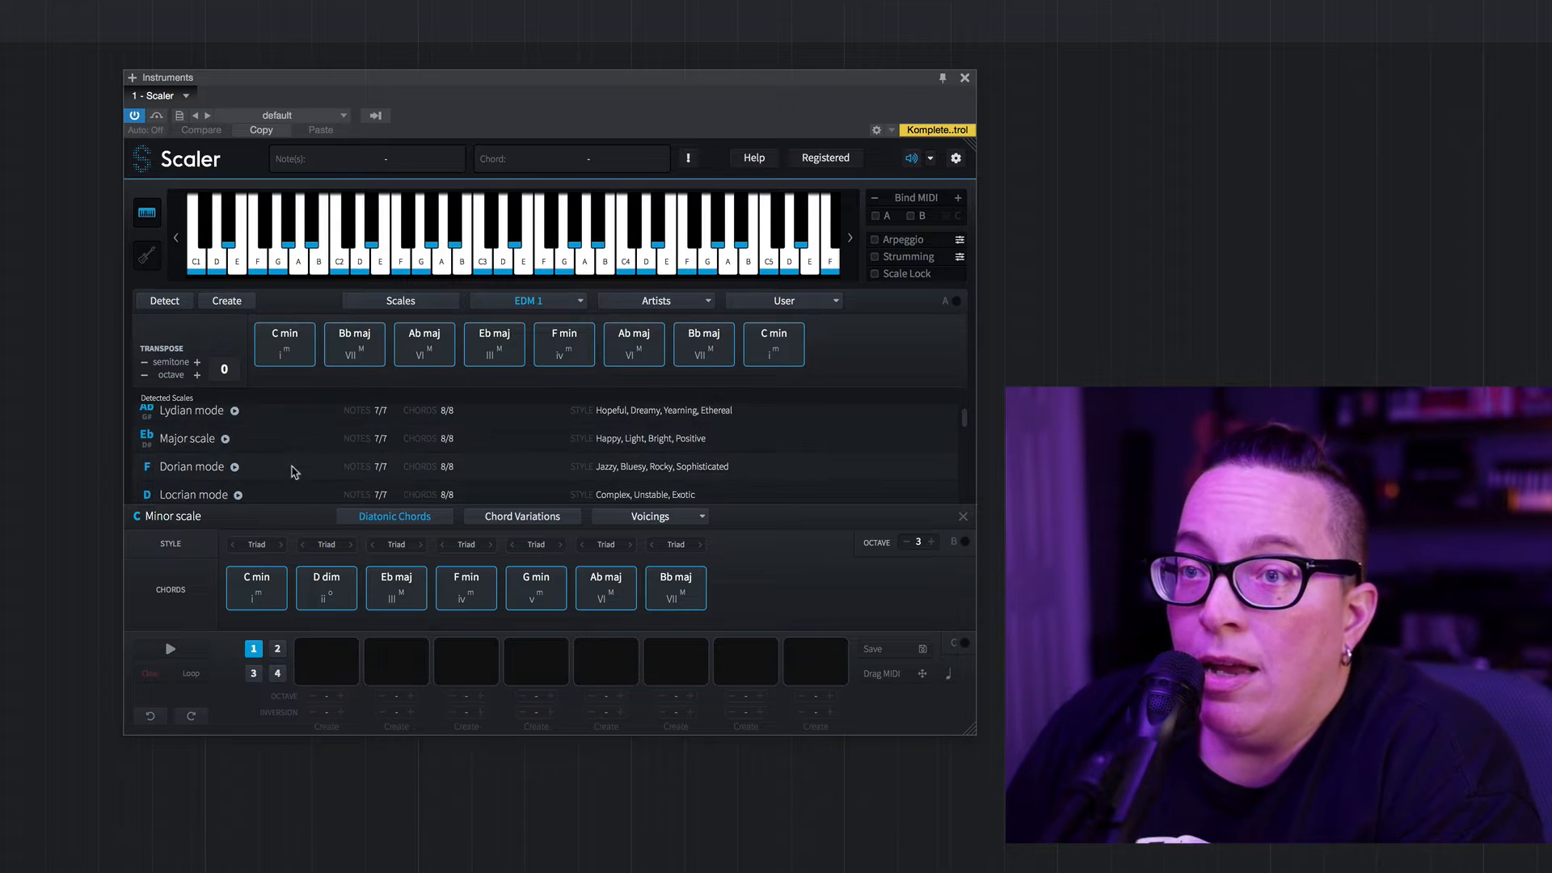
scroll(295, 471, down, 2)
scroll(296, 469, down, 3)
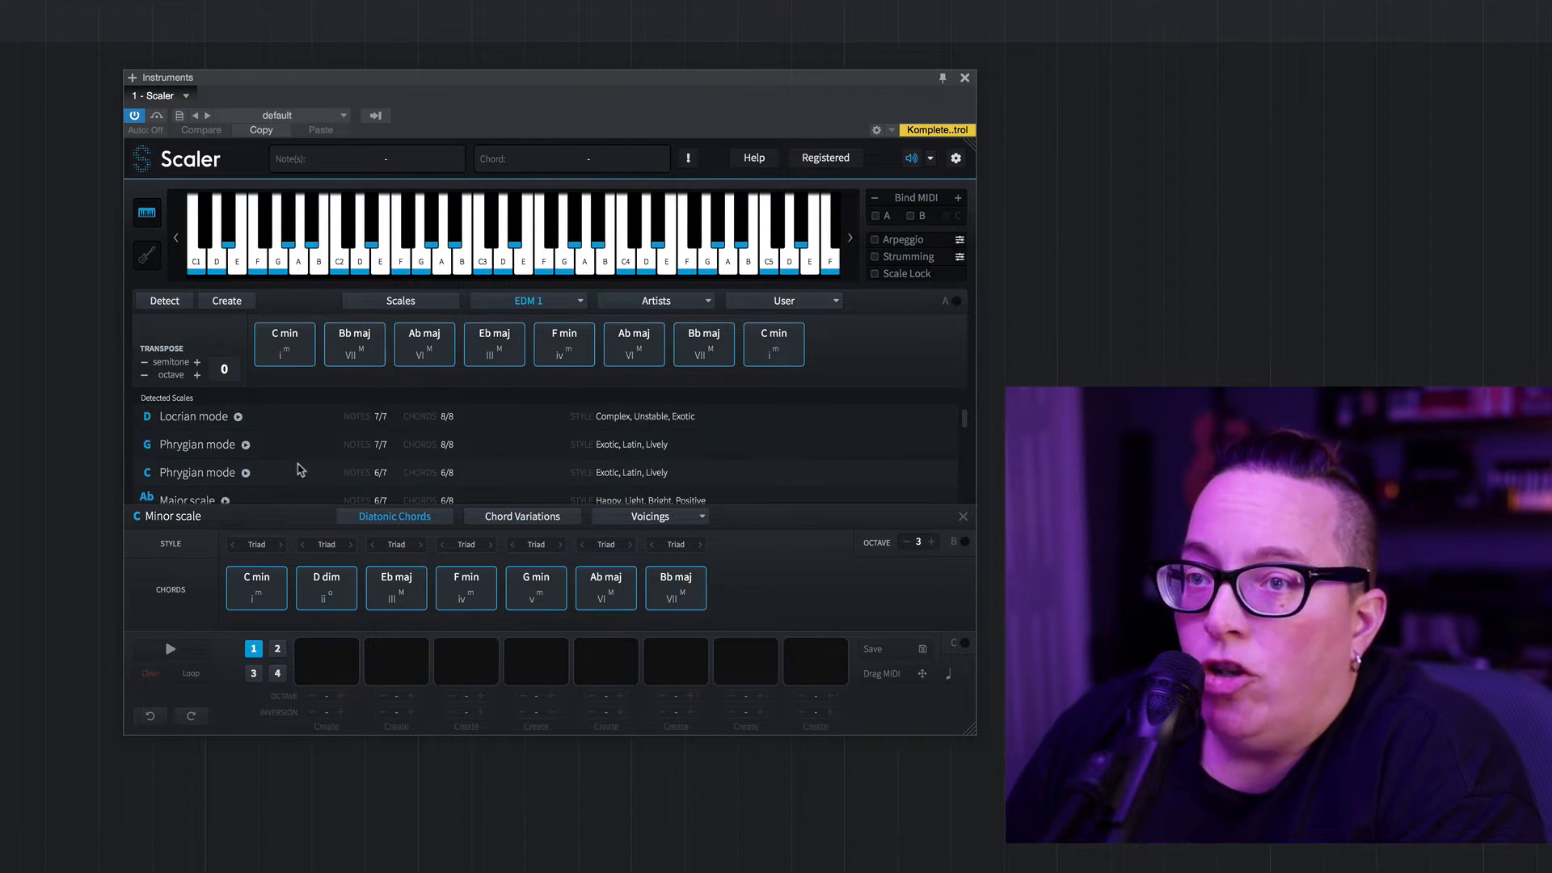
Load the Pop 1 song chord set and review its detected scales
click(556, 307)
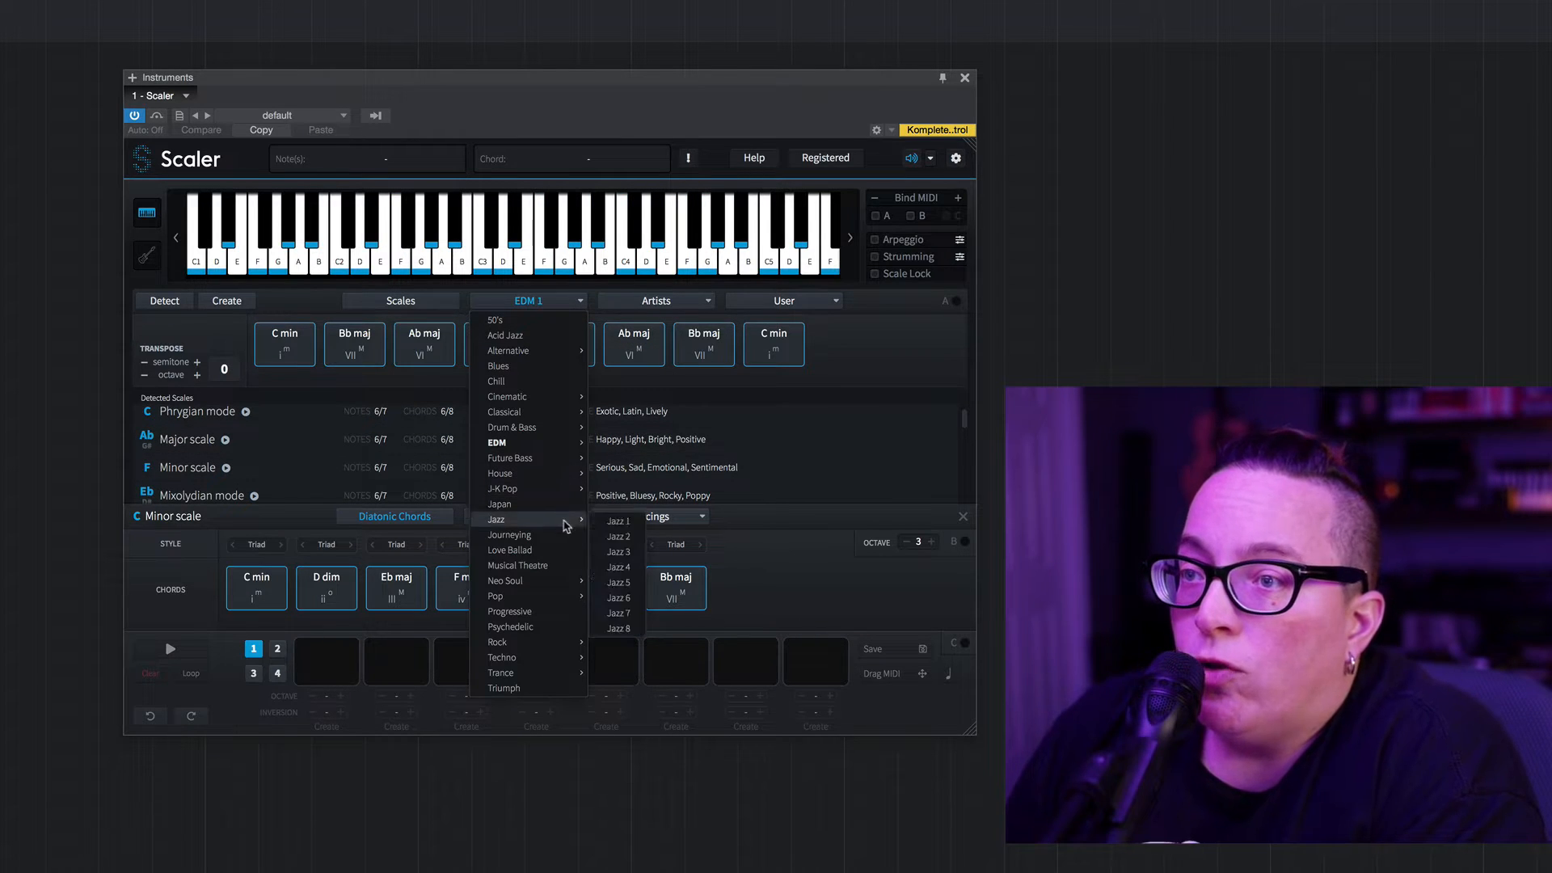
mouse_move(532, 599)
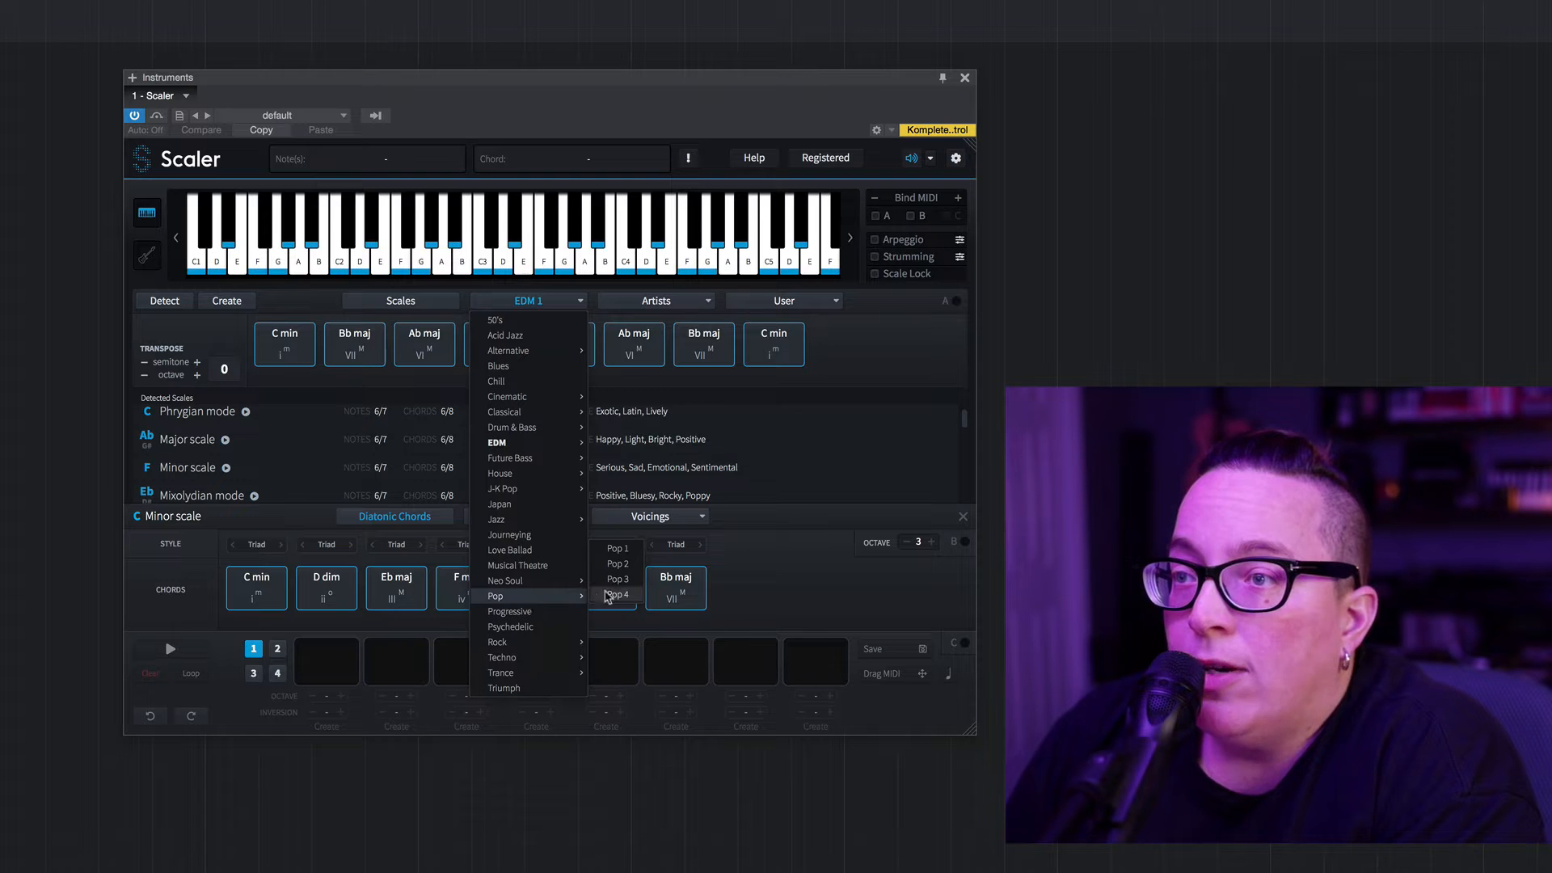
click(618, 549)
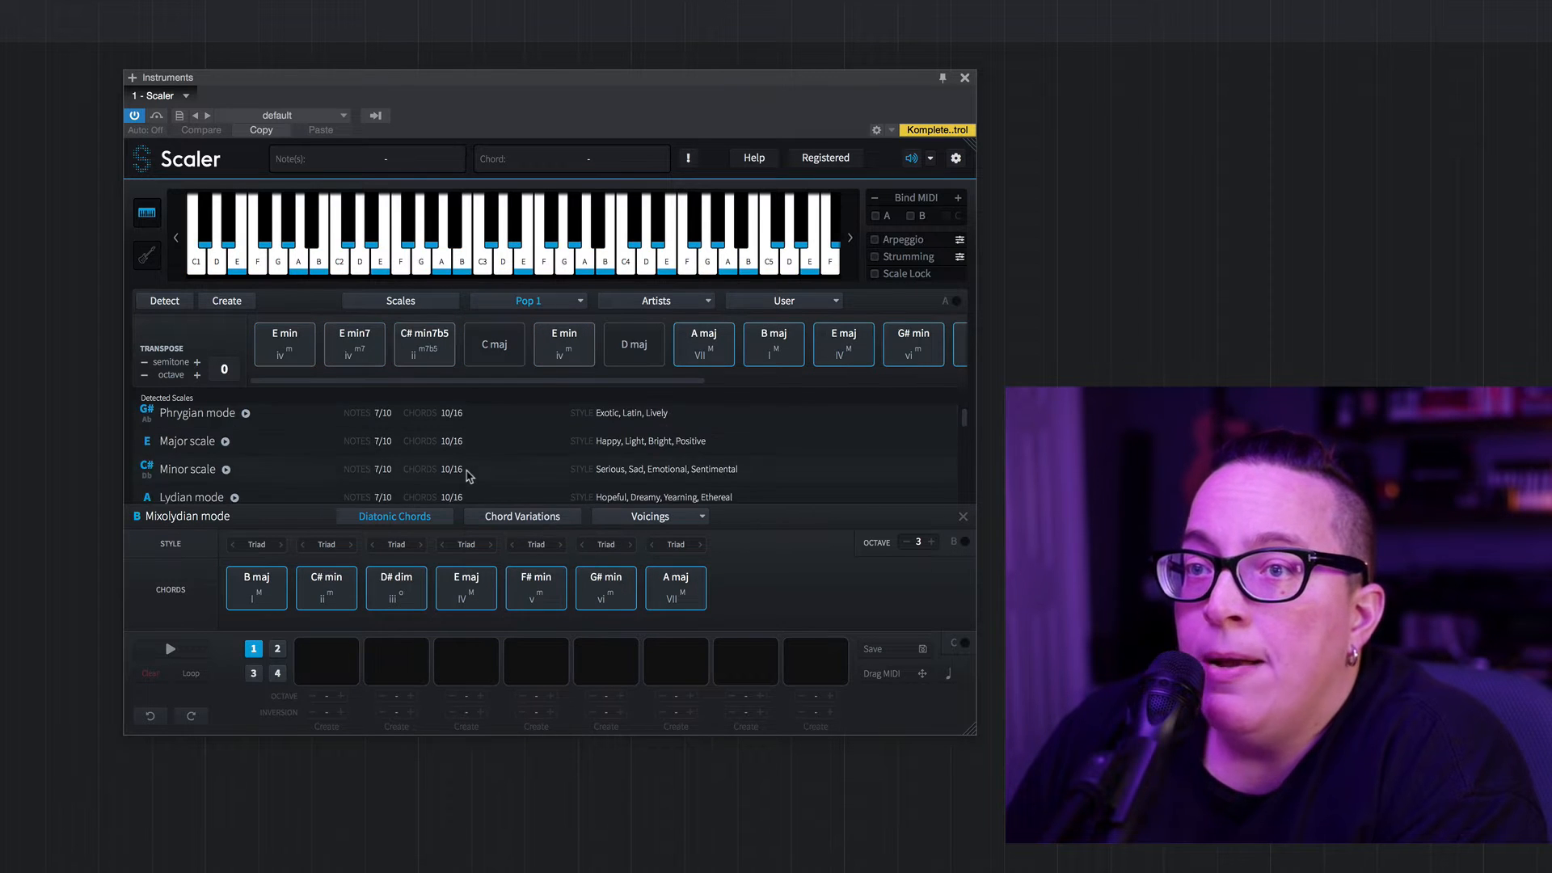
scroll(468, 475, down, 4)
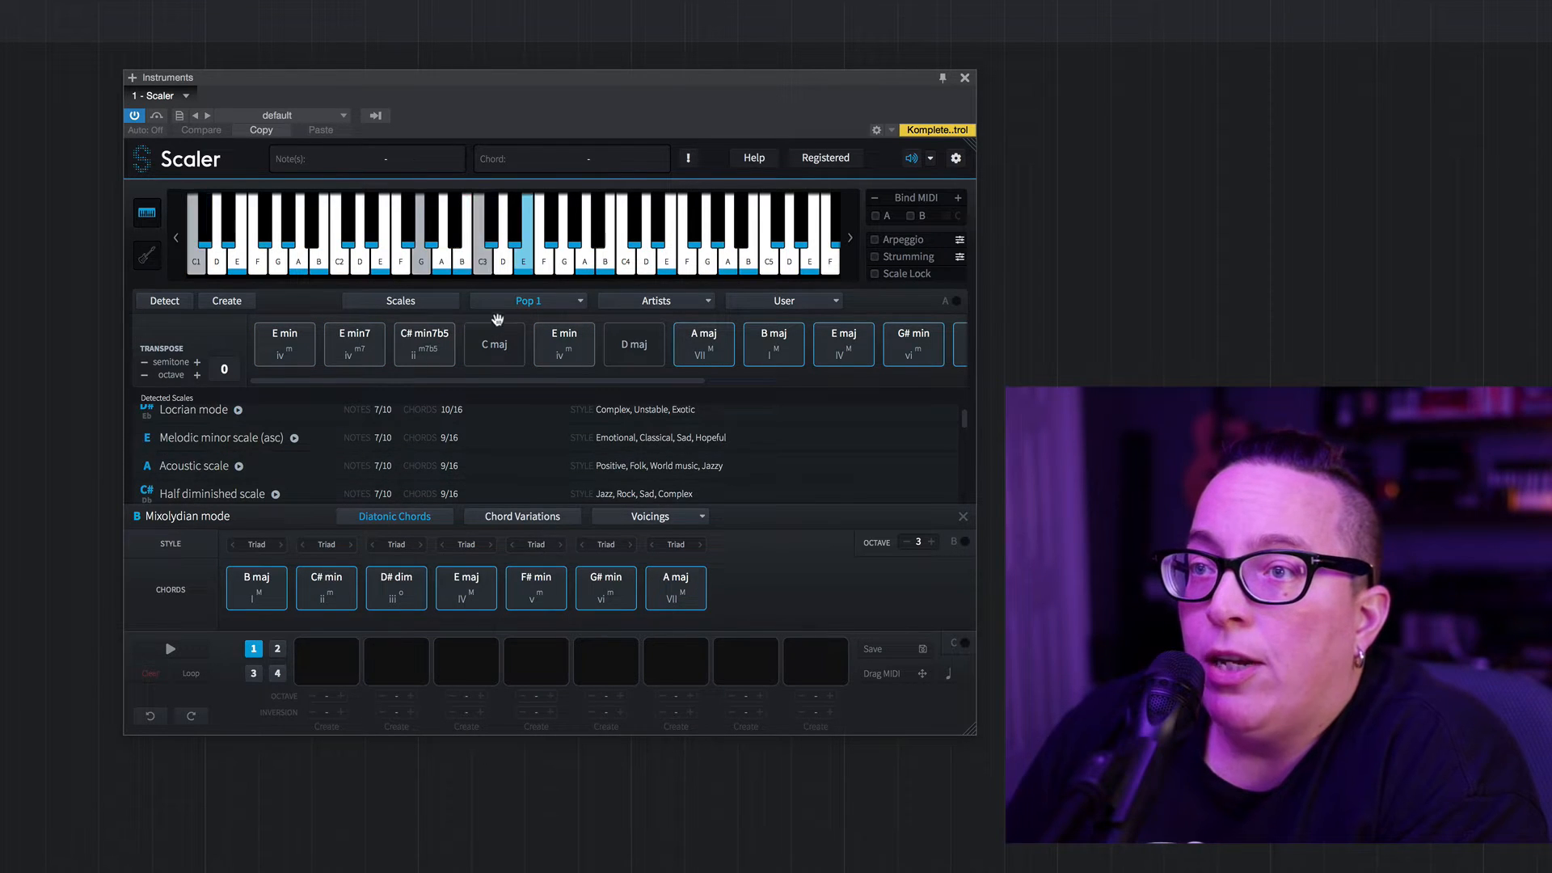
Load the Neo Soul 1 song chord set and review its detected scales
click(524, 302)
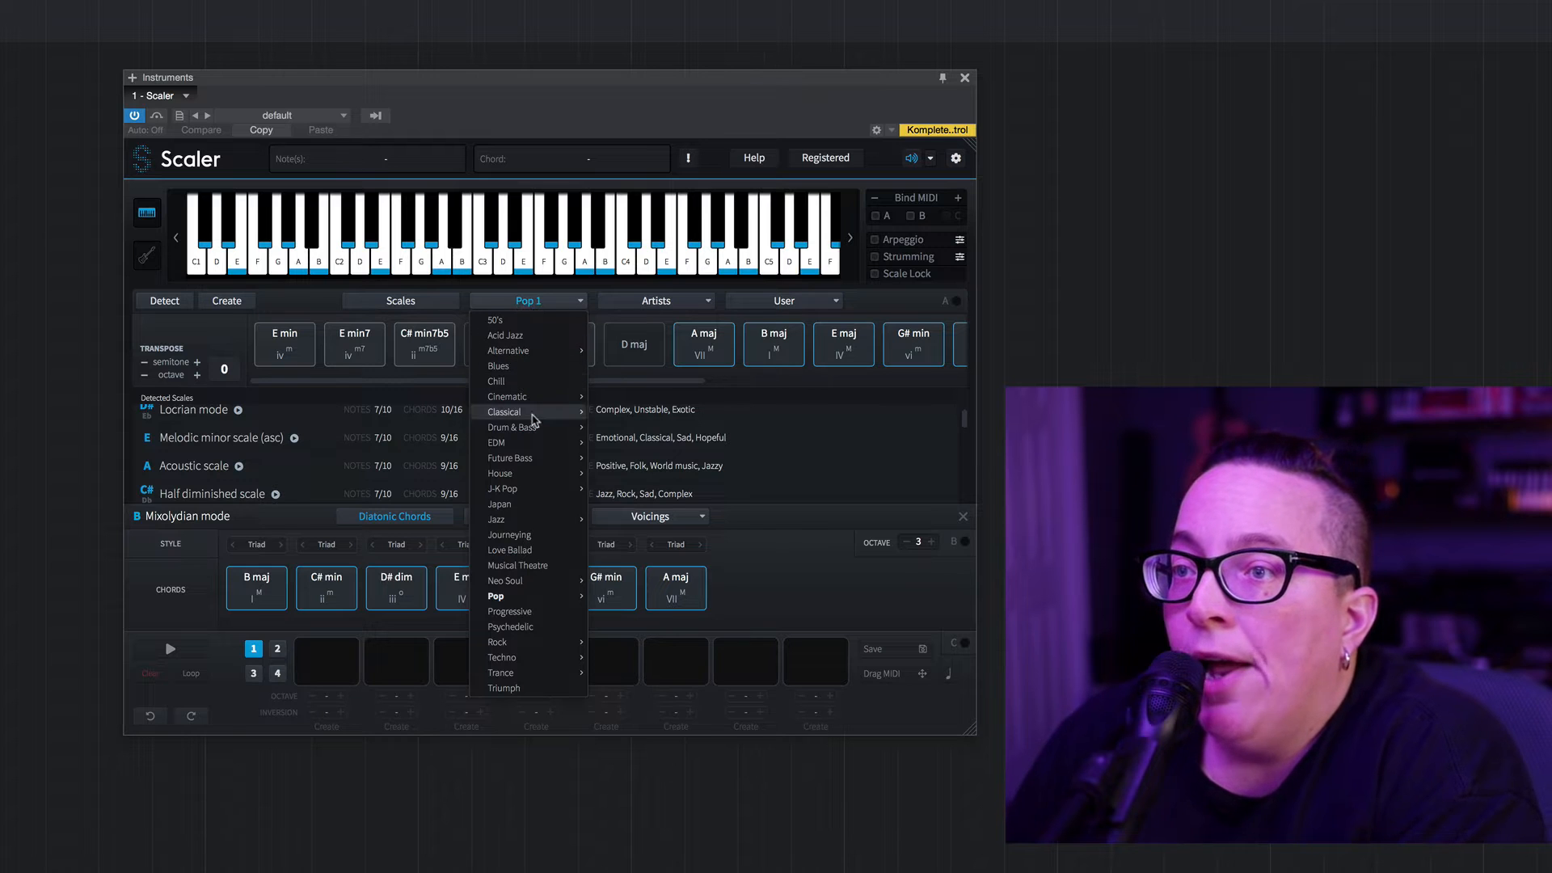
mouse_move(565, 580)
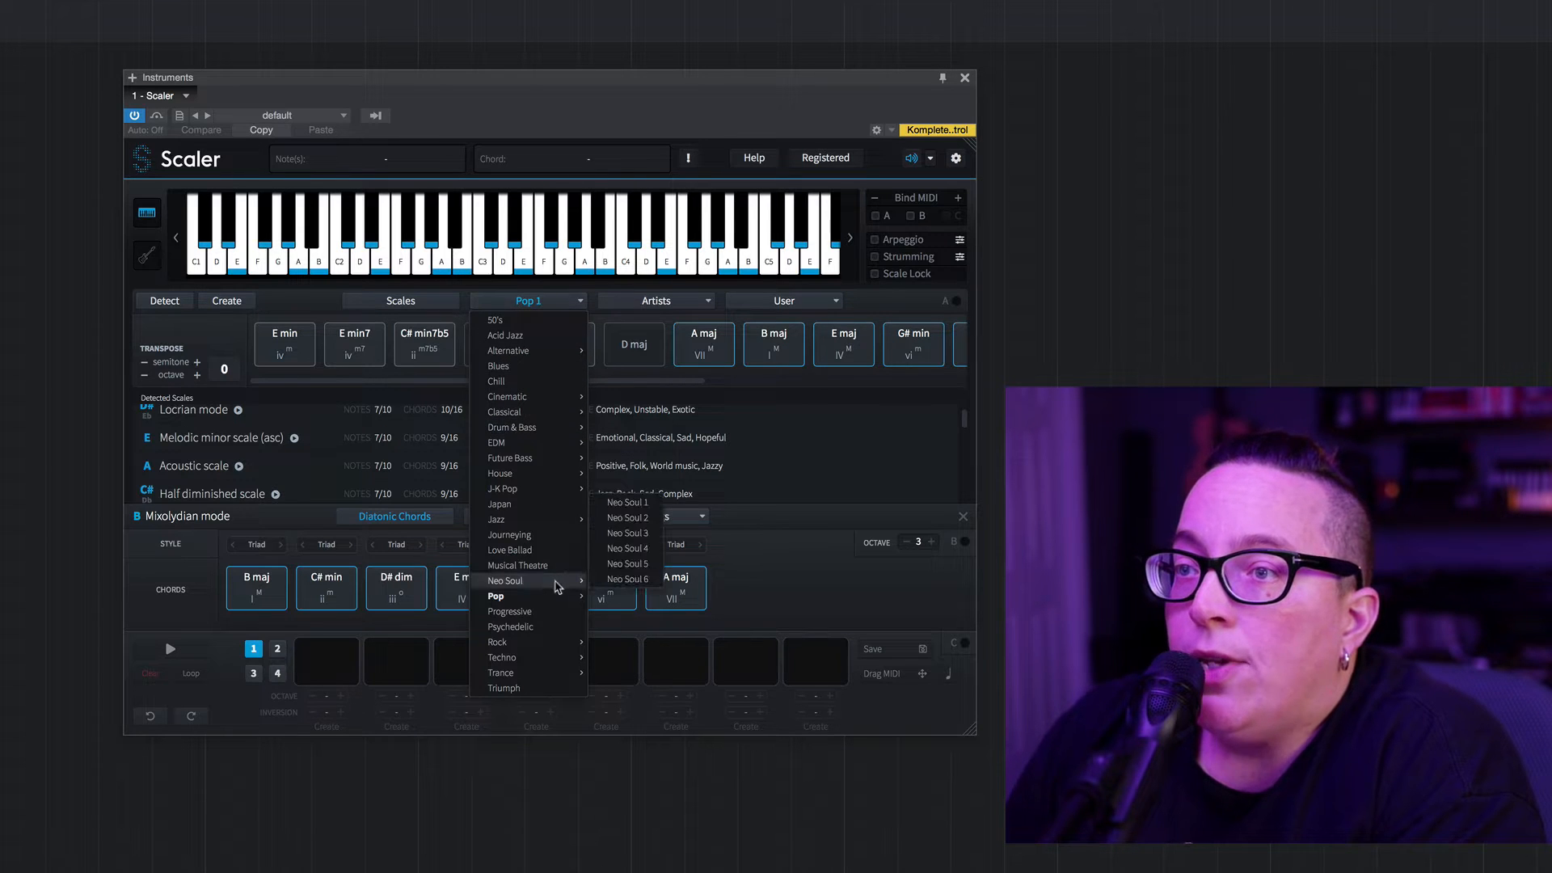
click(624, 503)
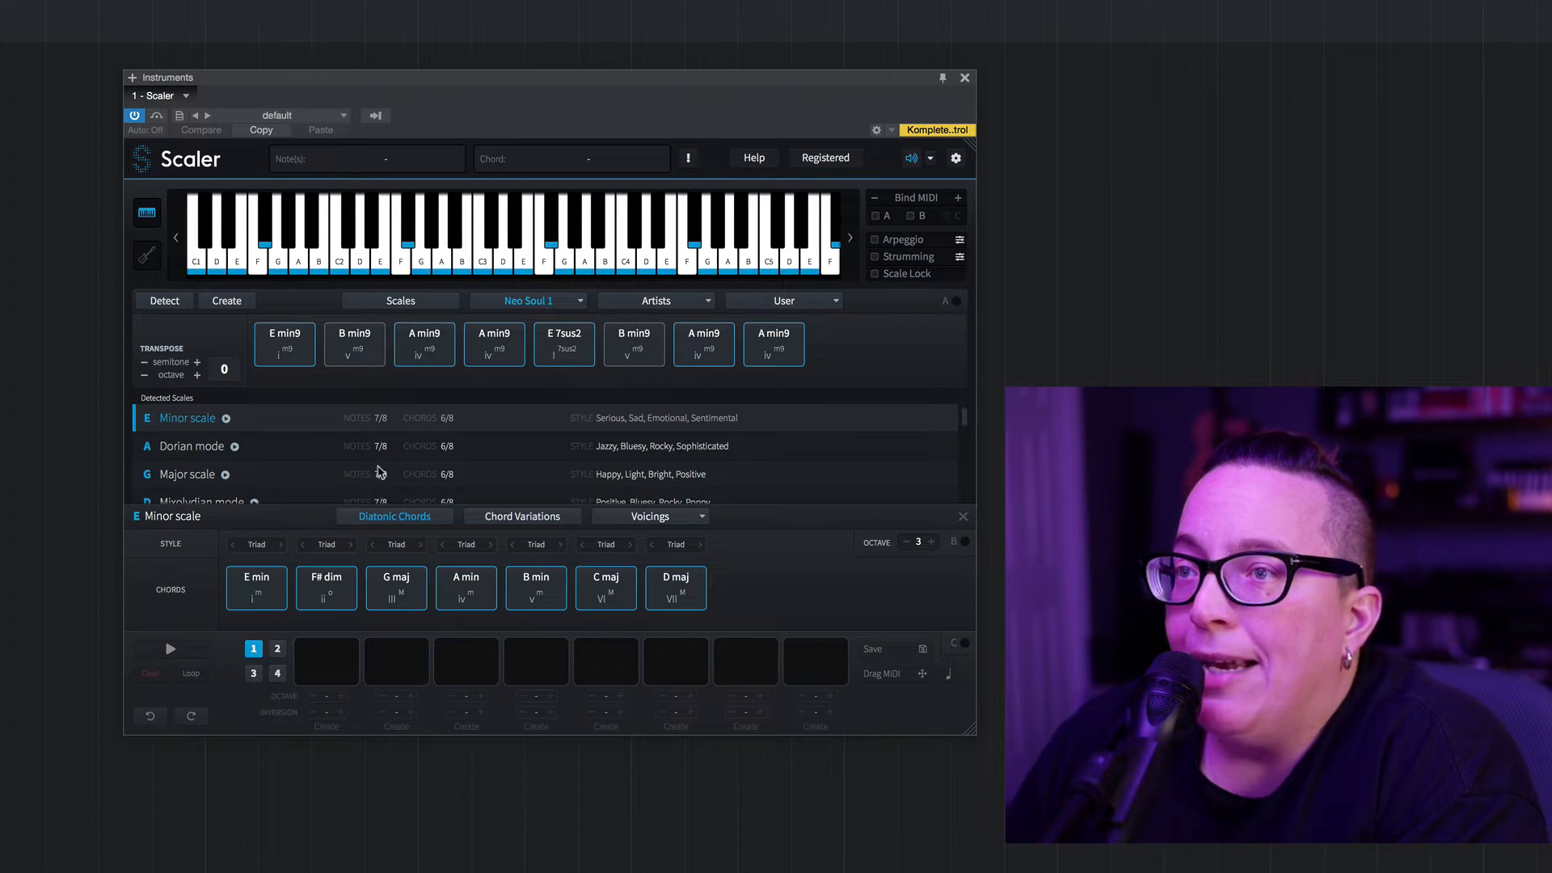
scroll(368, 467, down, 2)
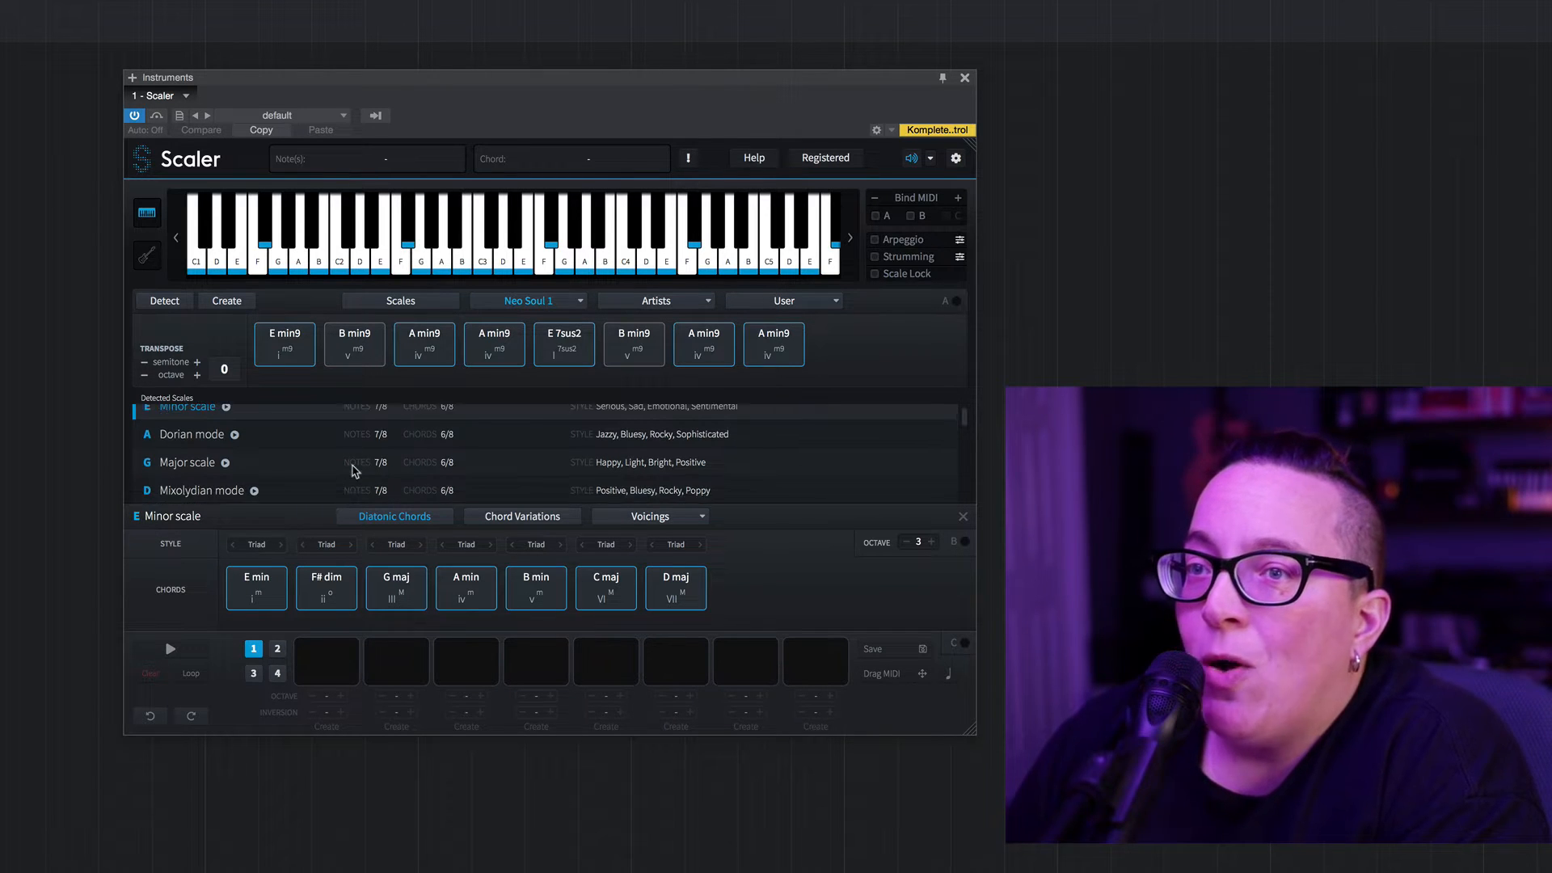
scroll(353, 469, down, 2)
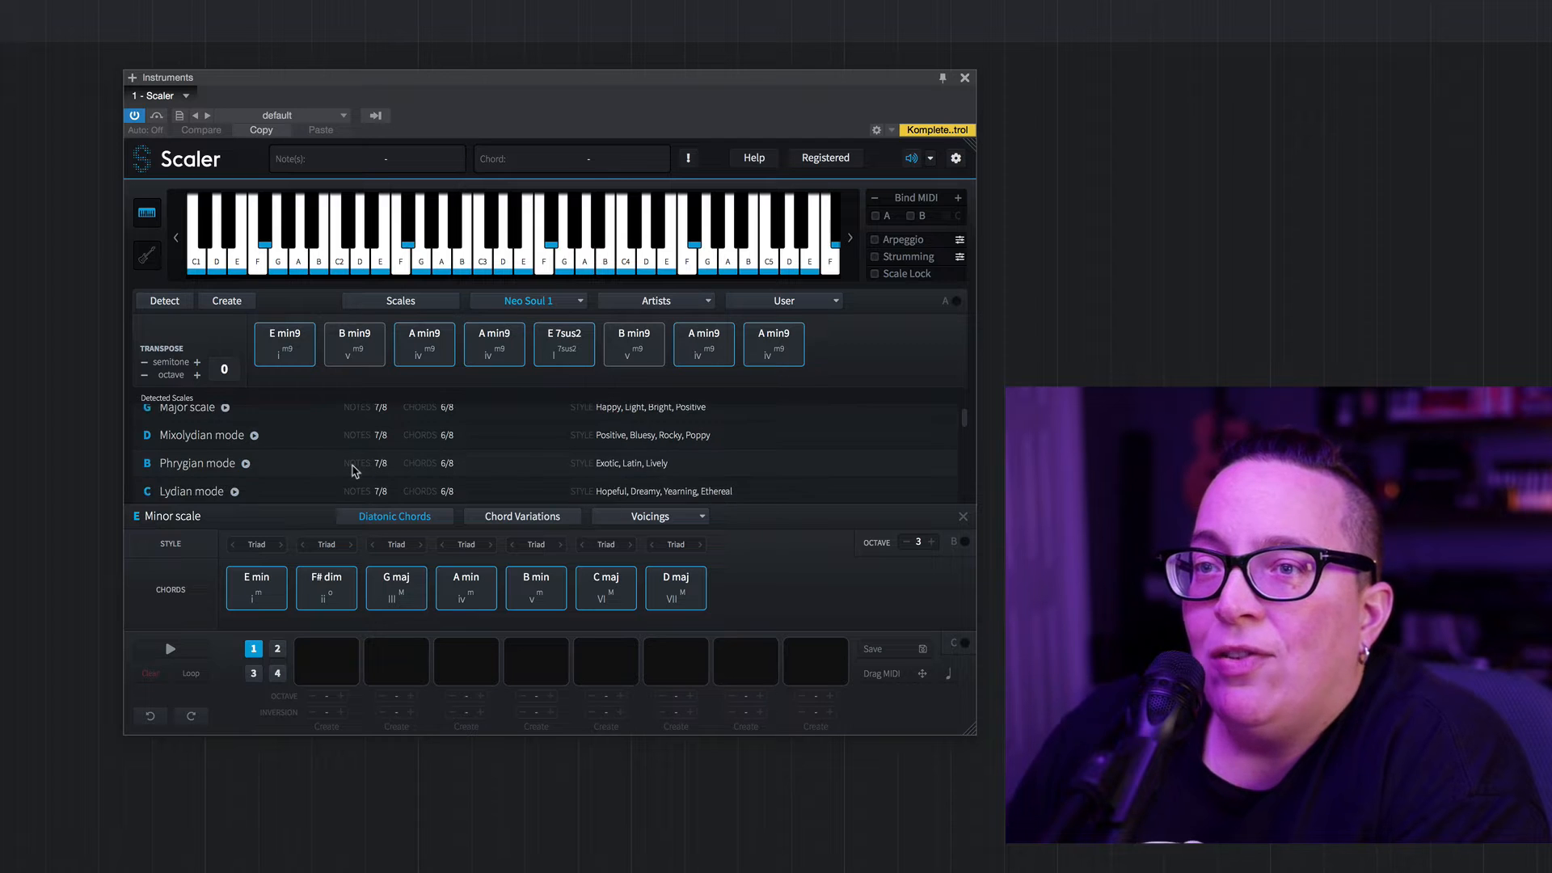
Load the Carl Cox 1 artist chord set and review its detected scales
click(666, 301)
mouse_move(677, 411)
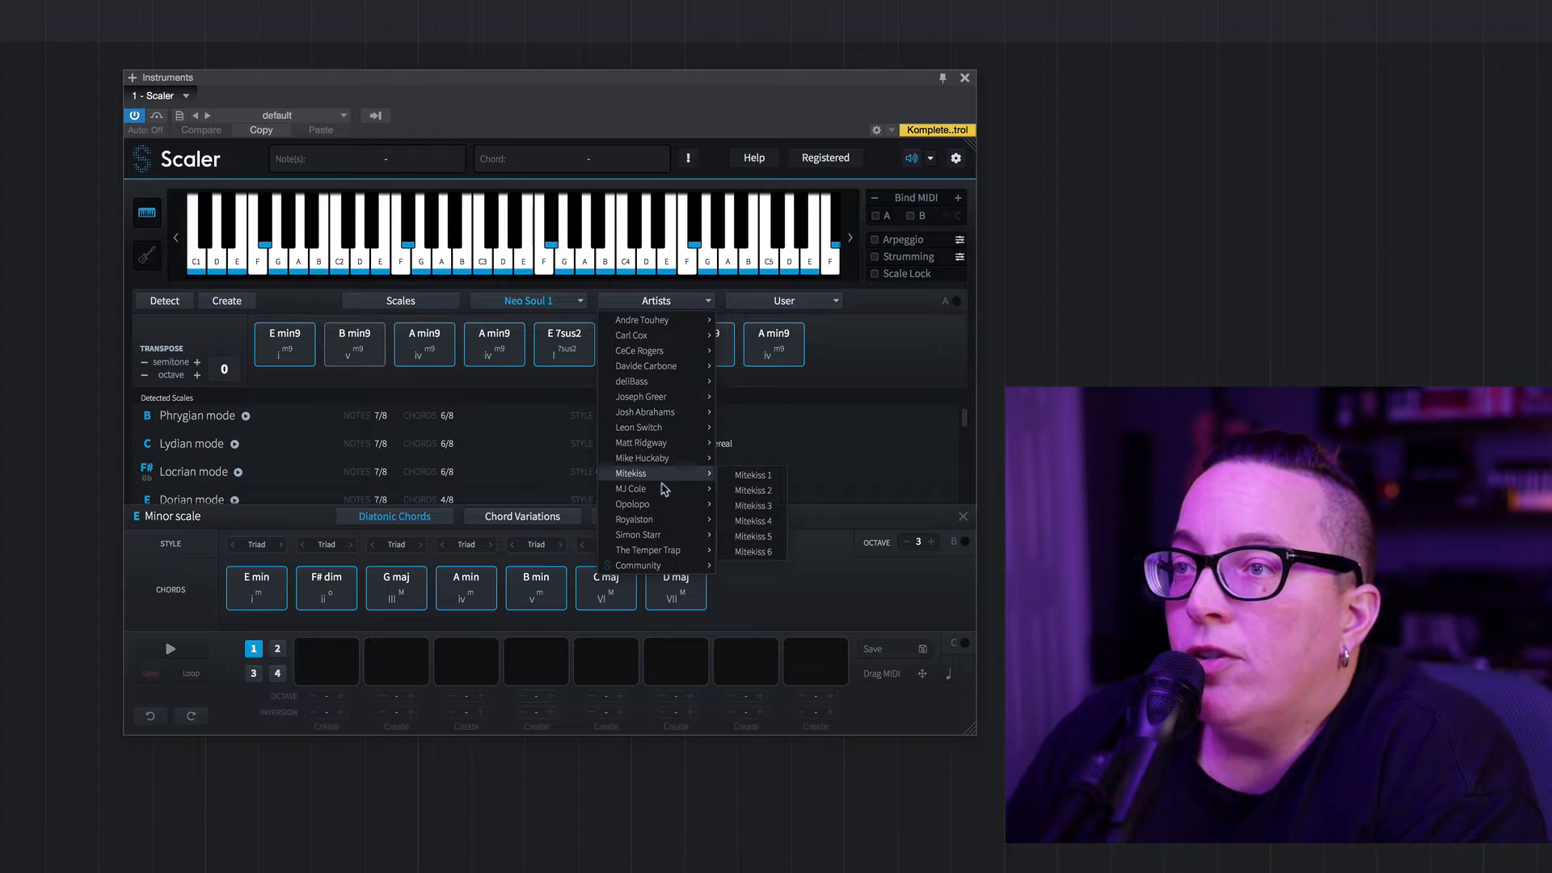
mouse_move(663, 490)
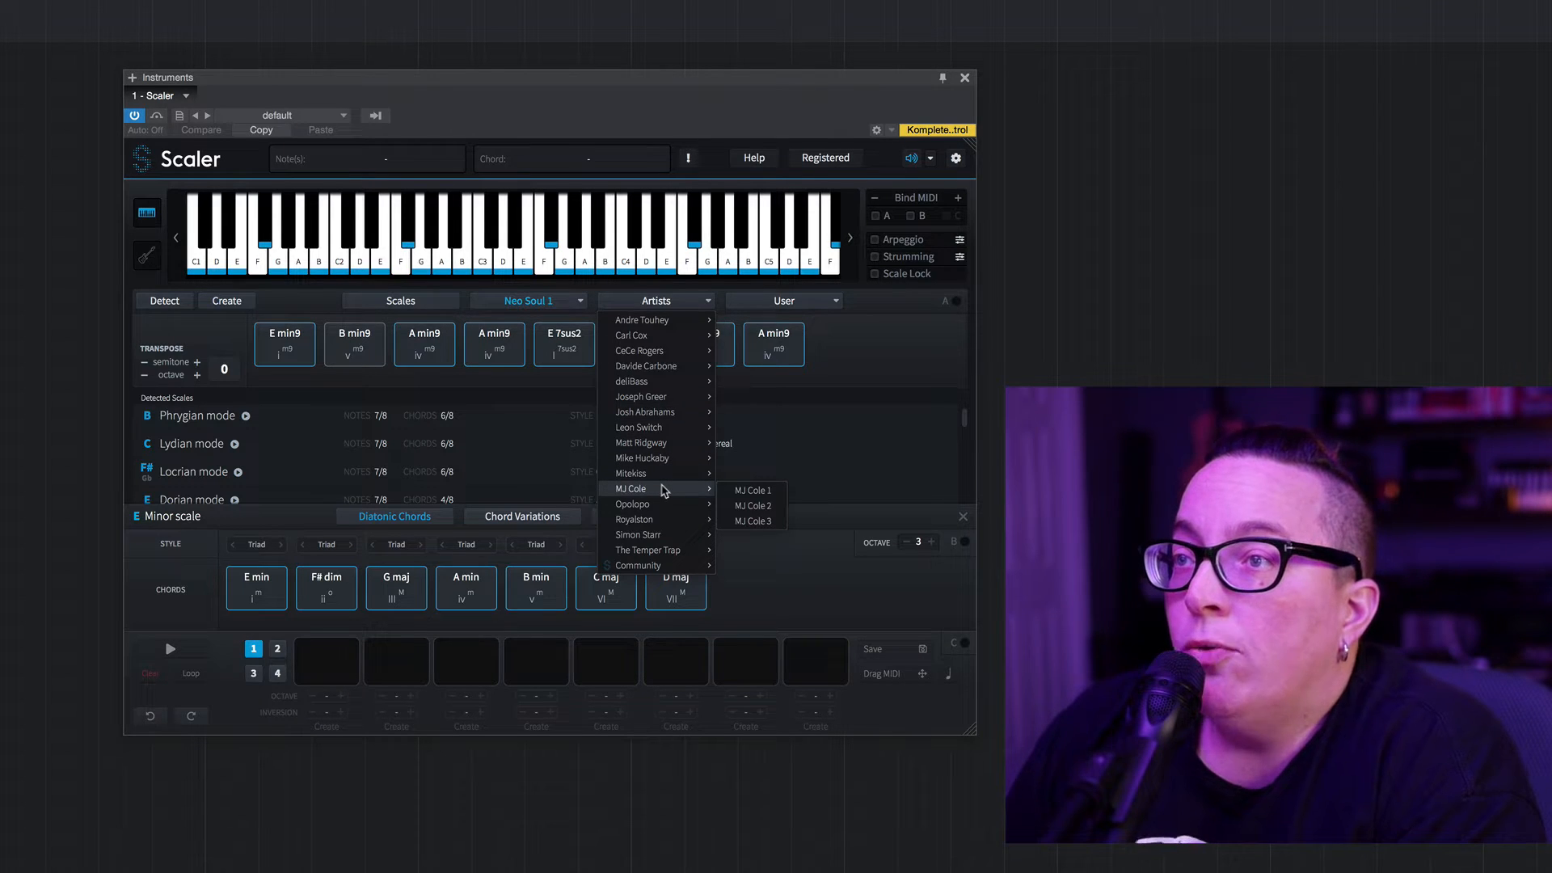
mouse_move(683, 337)
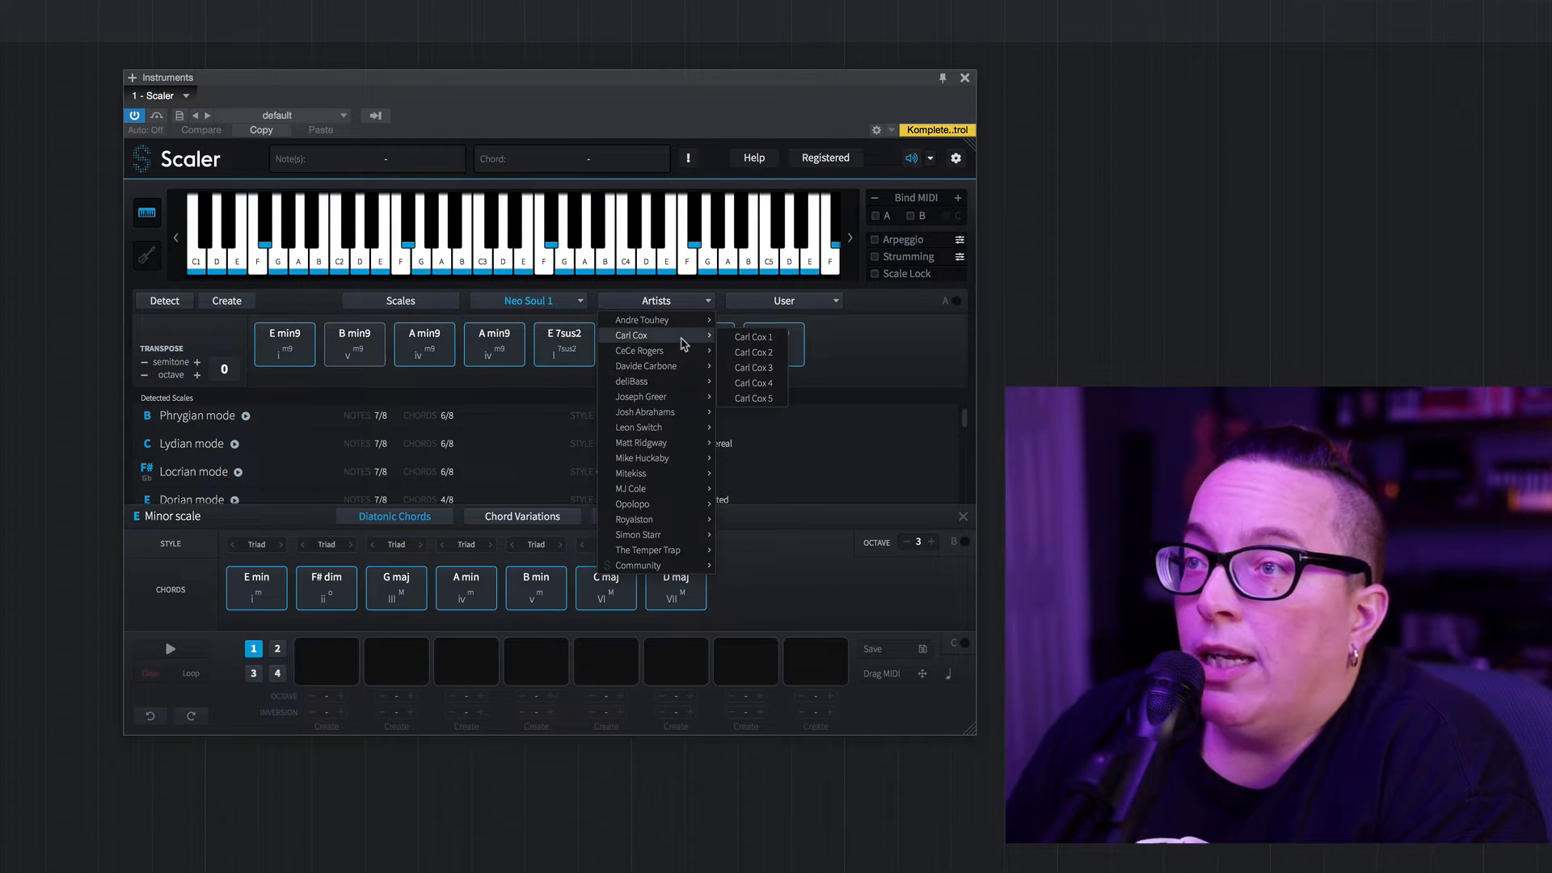
click(745, 337)
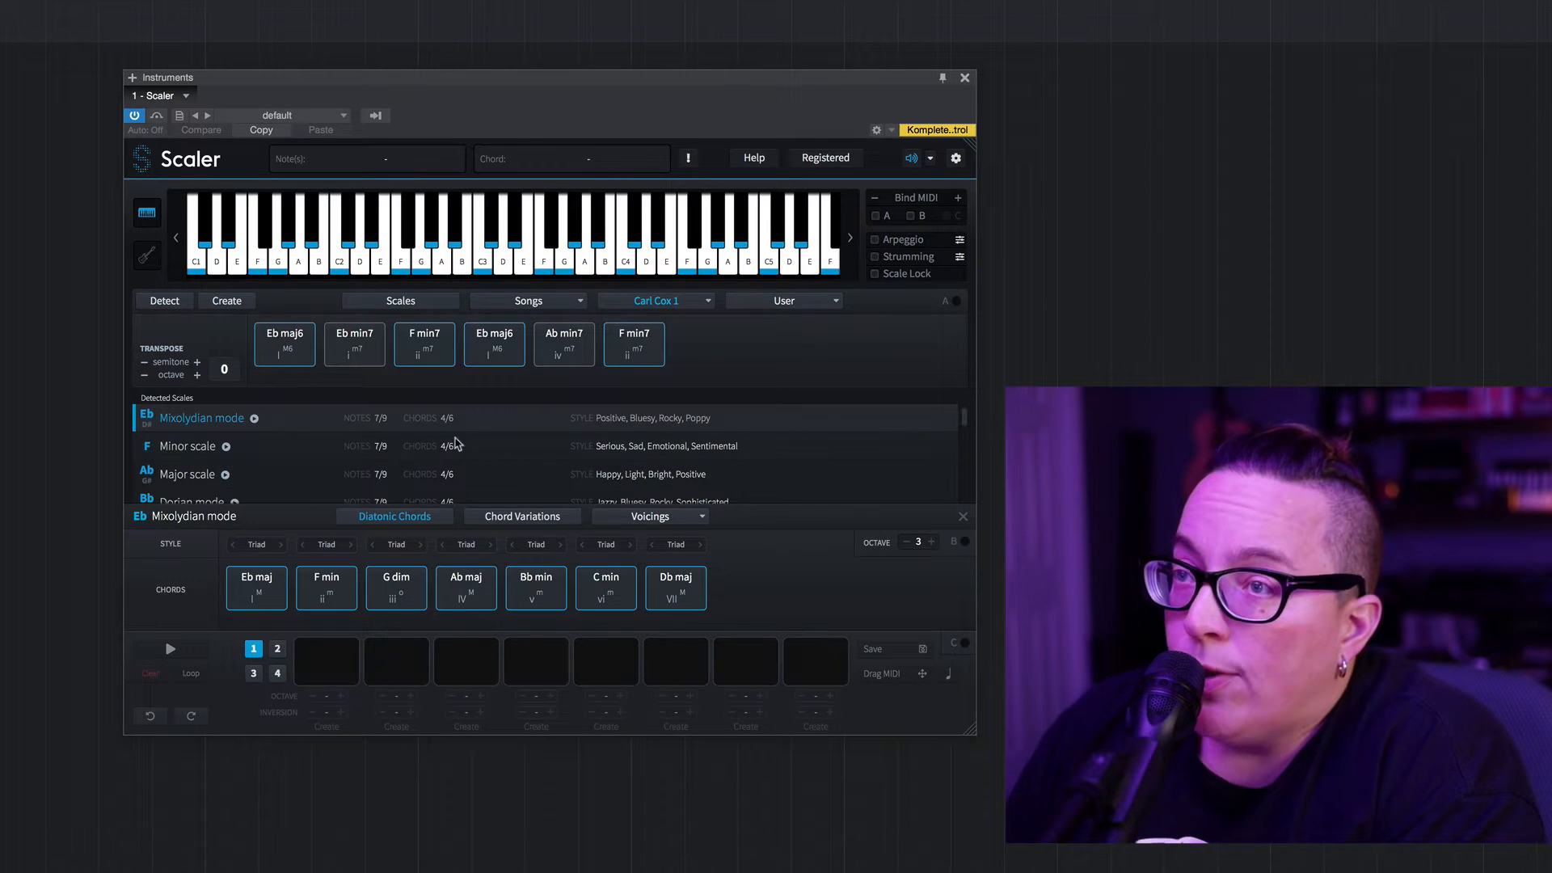
scroll(364, 471, down, 3)
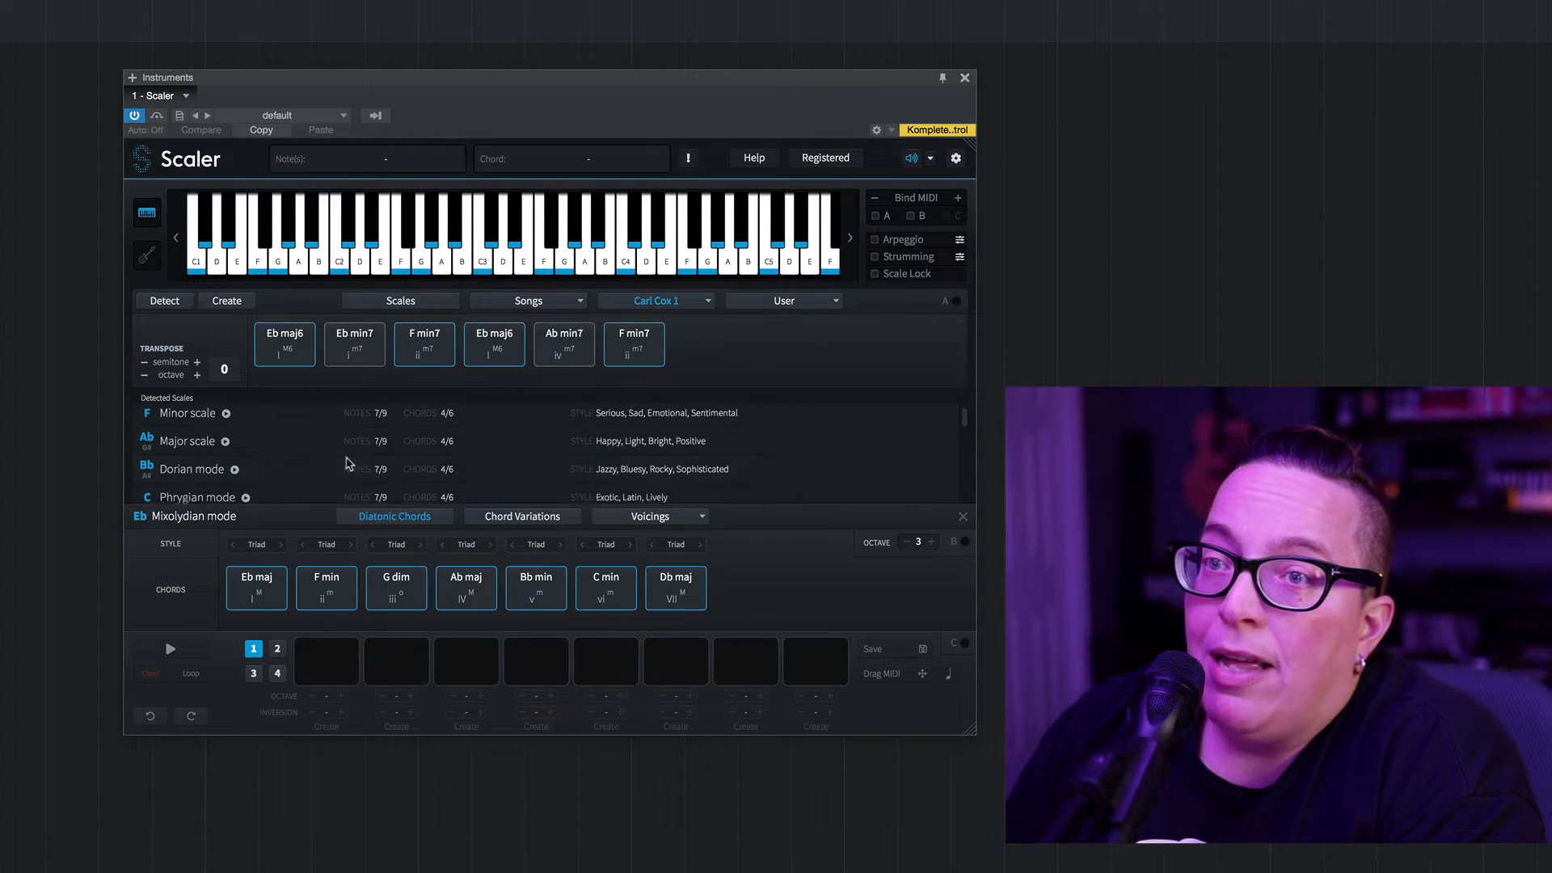
scroll(348, 463, down, 2)
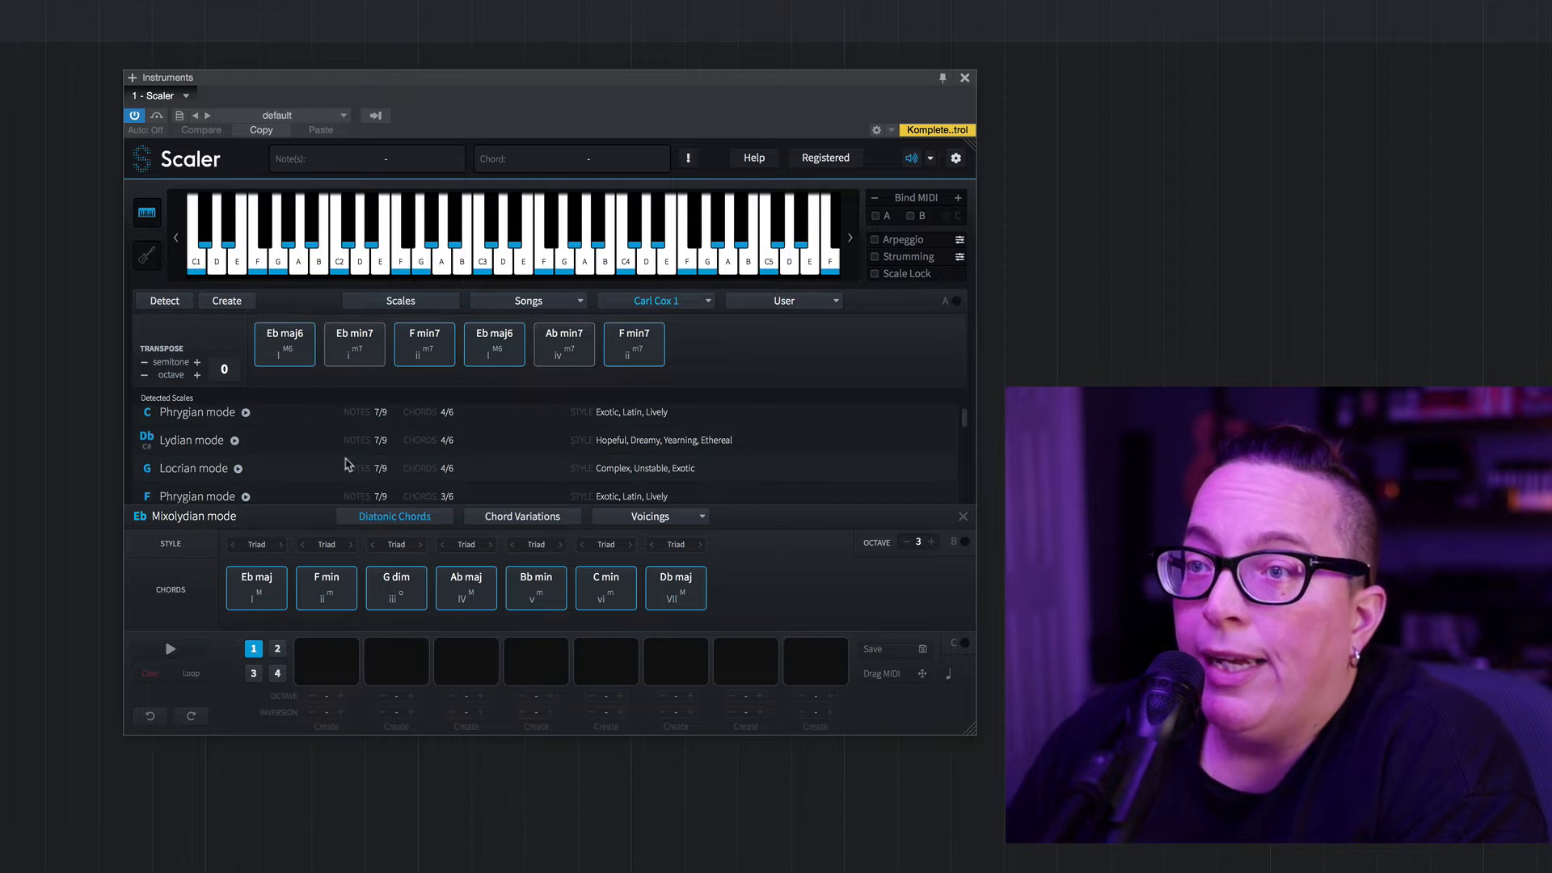
Look over the user chord set options and song genres, and return to the full scale list
click(772, 302)
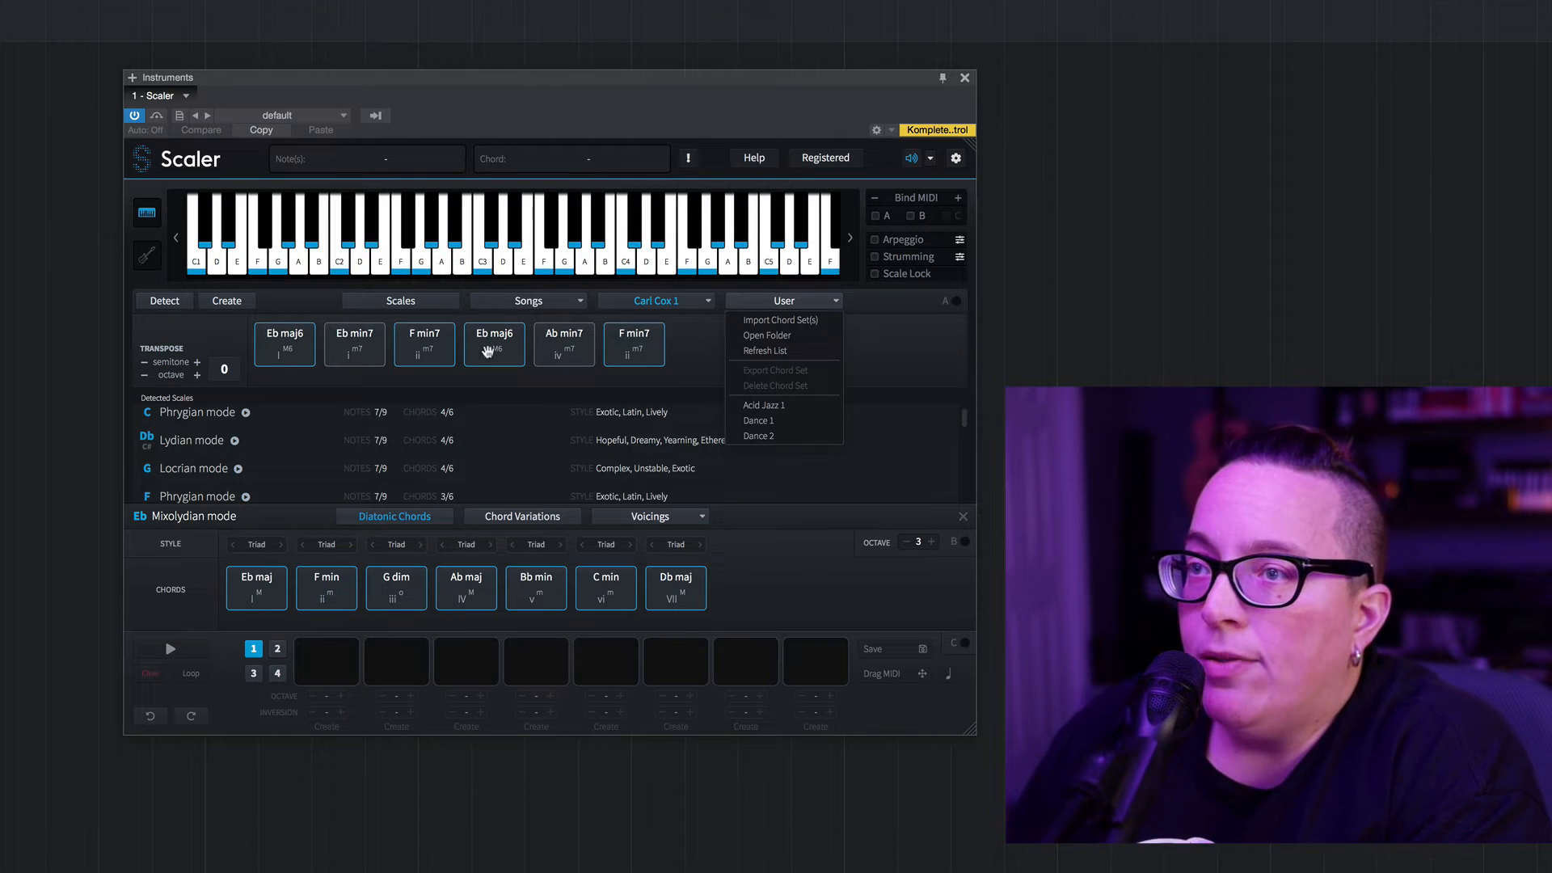
click(540, 303)
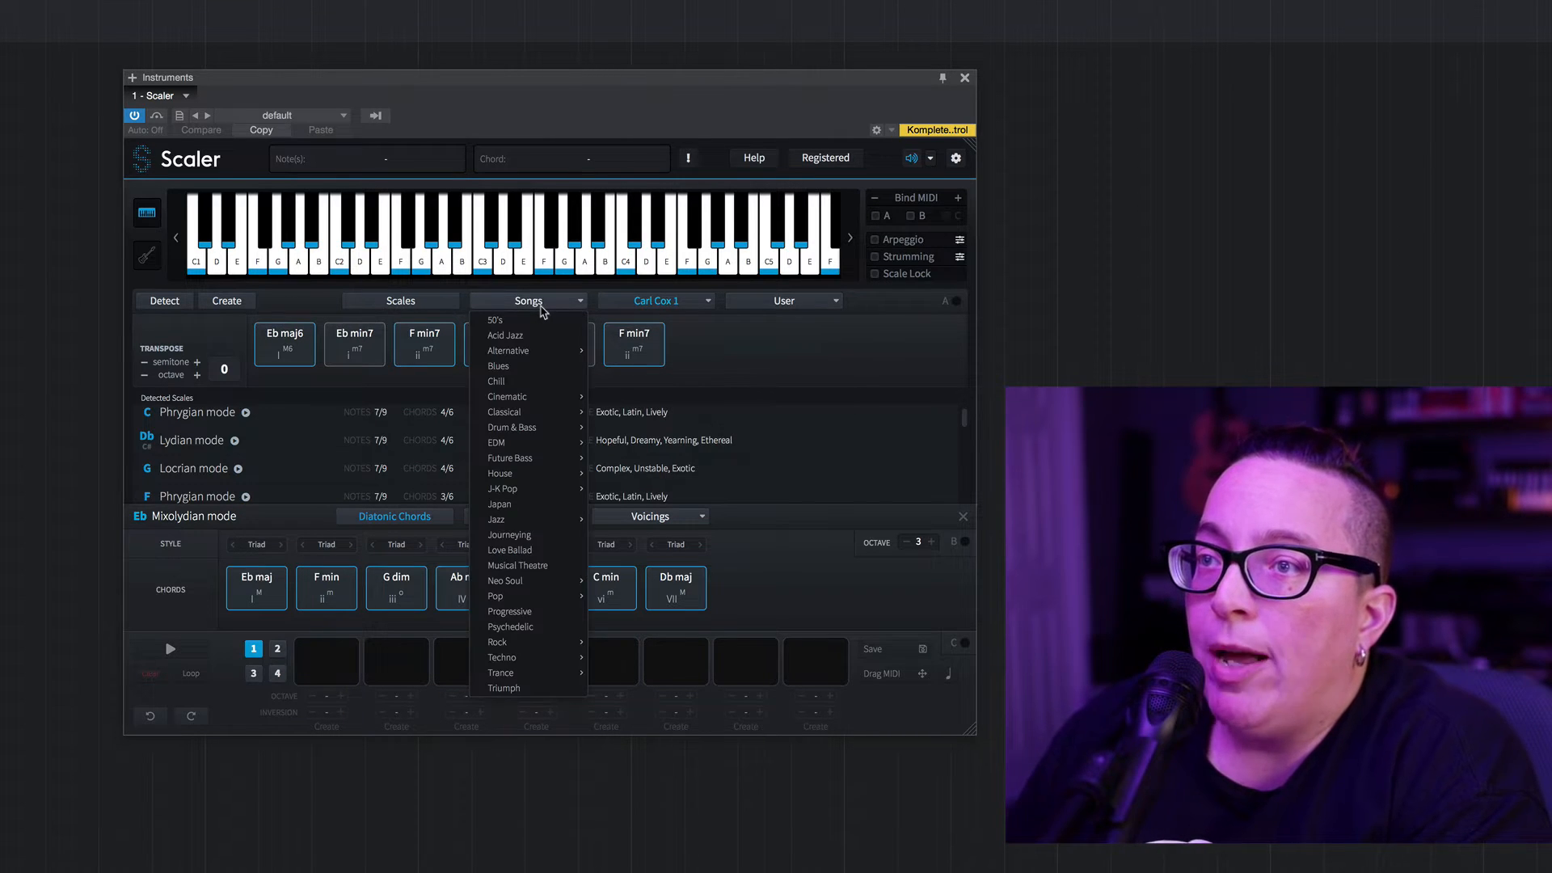
click(397, 303)
Load the Carl Cox 2 artist chord set
click(644, 304)
mouse_move(658, 336)
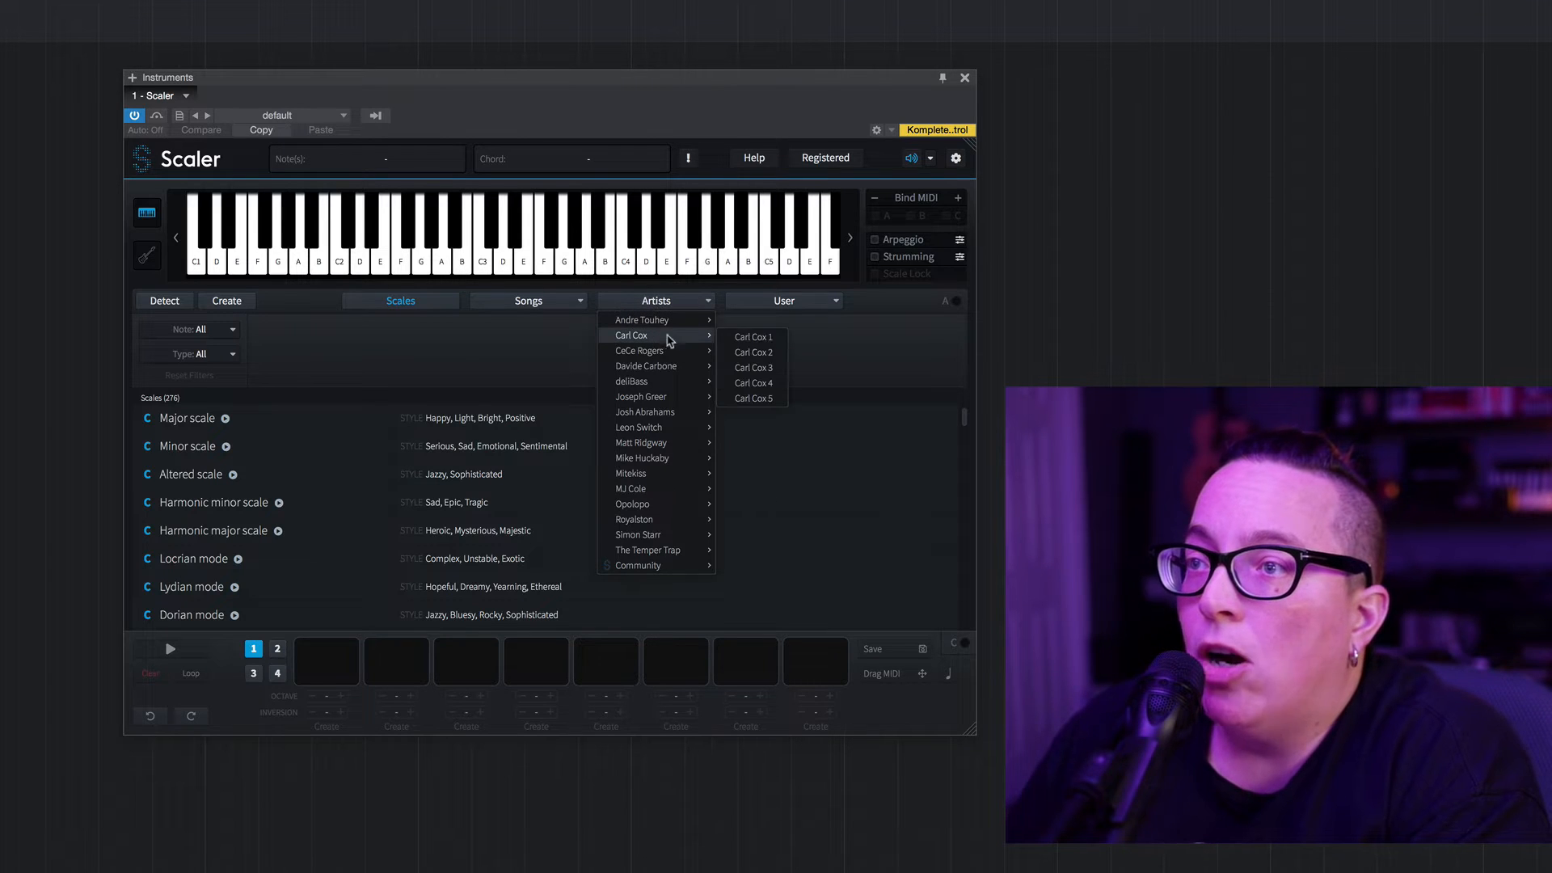
click(753, 353)
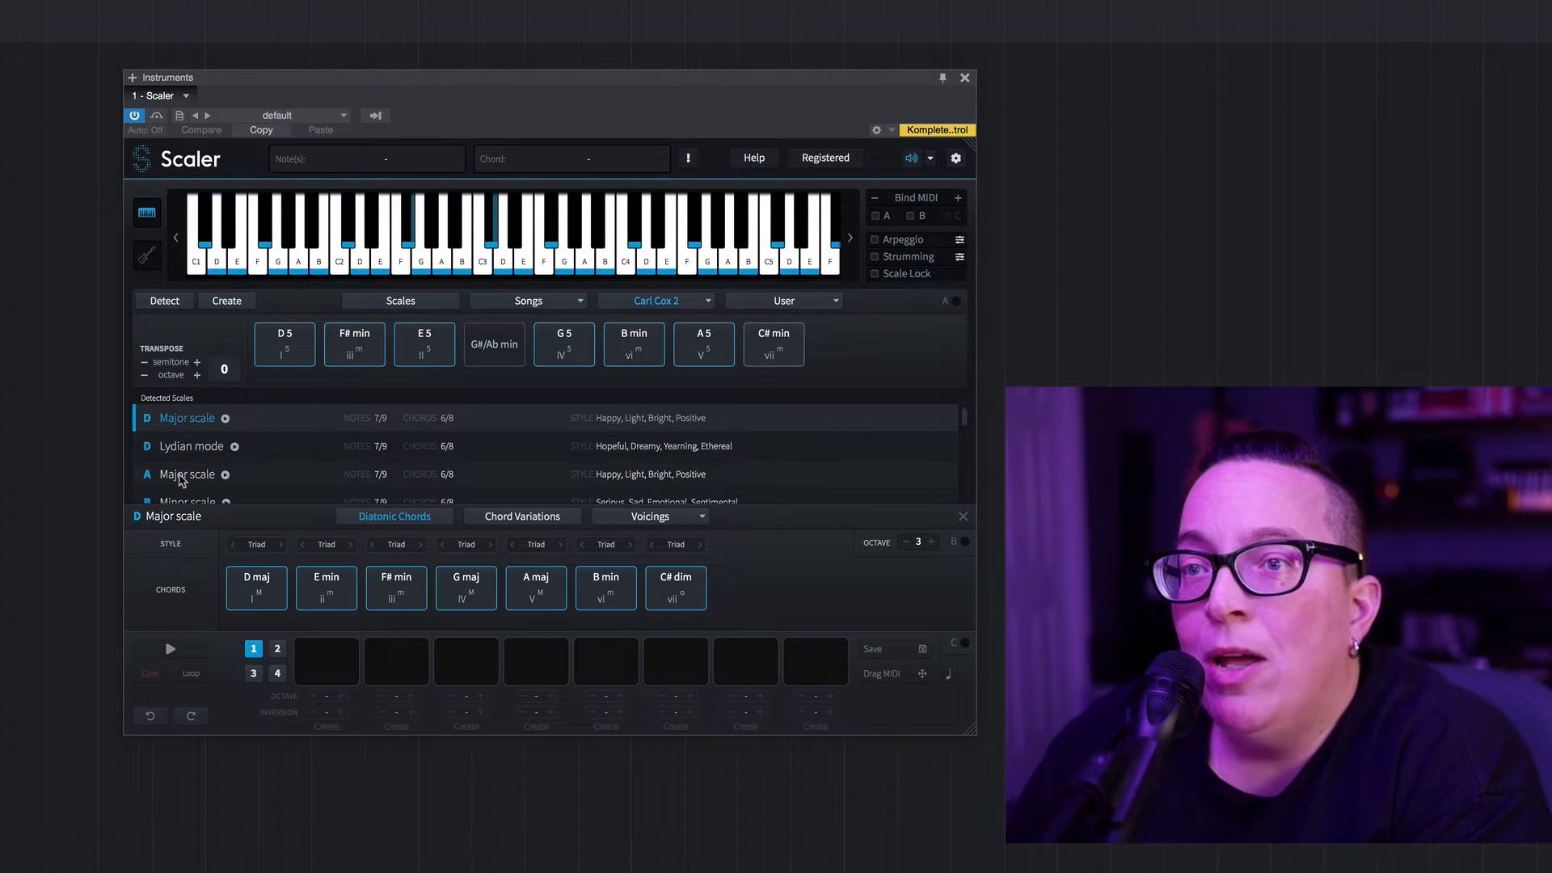
Compare the diatonic chords of the detected A Major, B Minor, F# Minor and A Mixolydian scales
click(181, 477)
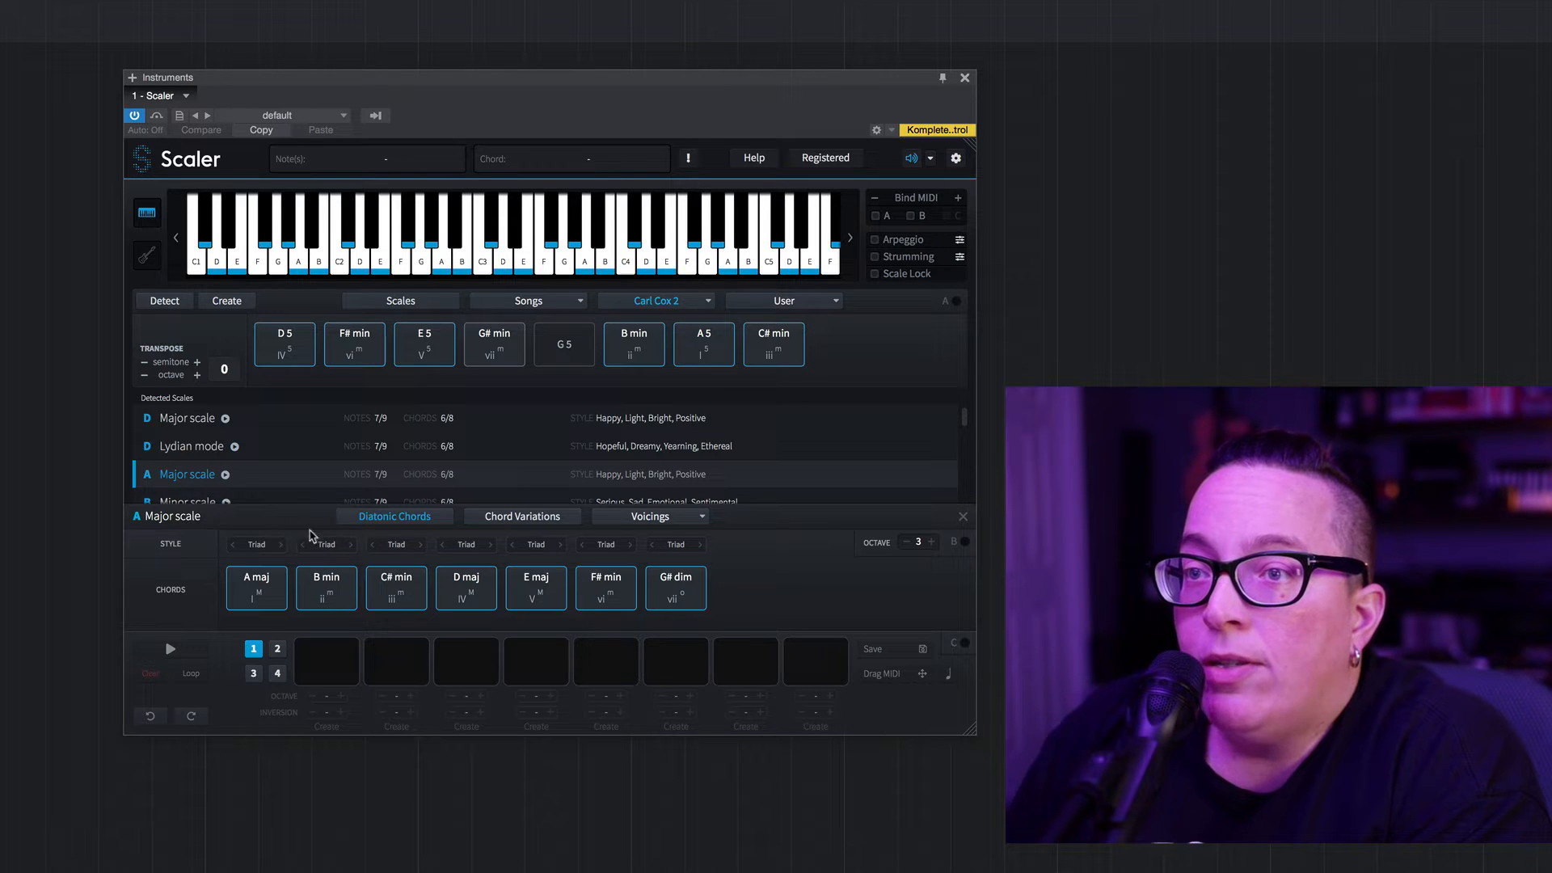
scroll(240, 491, down, 1)
click(211, 501)
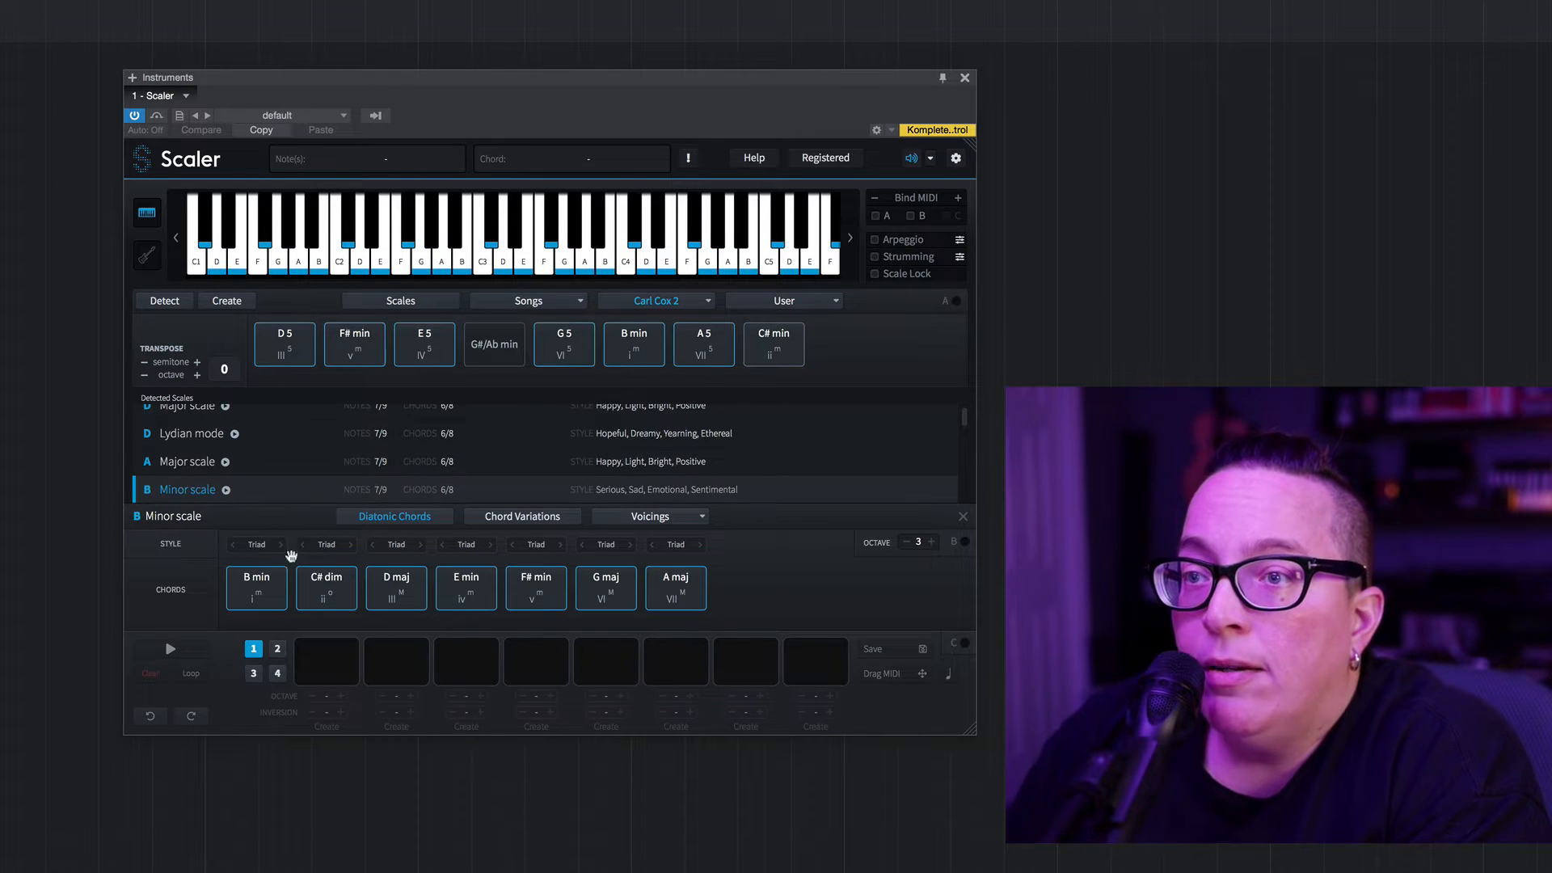
scroll(215, 475, down, 1)
scroll(214, 475, down, 1)
click(194, 501)
scroll(193, 497, down, 2)
click(187, 485)
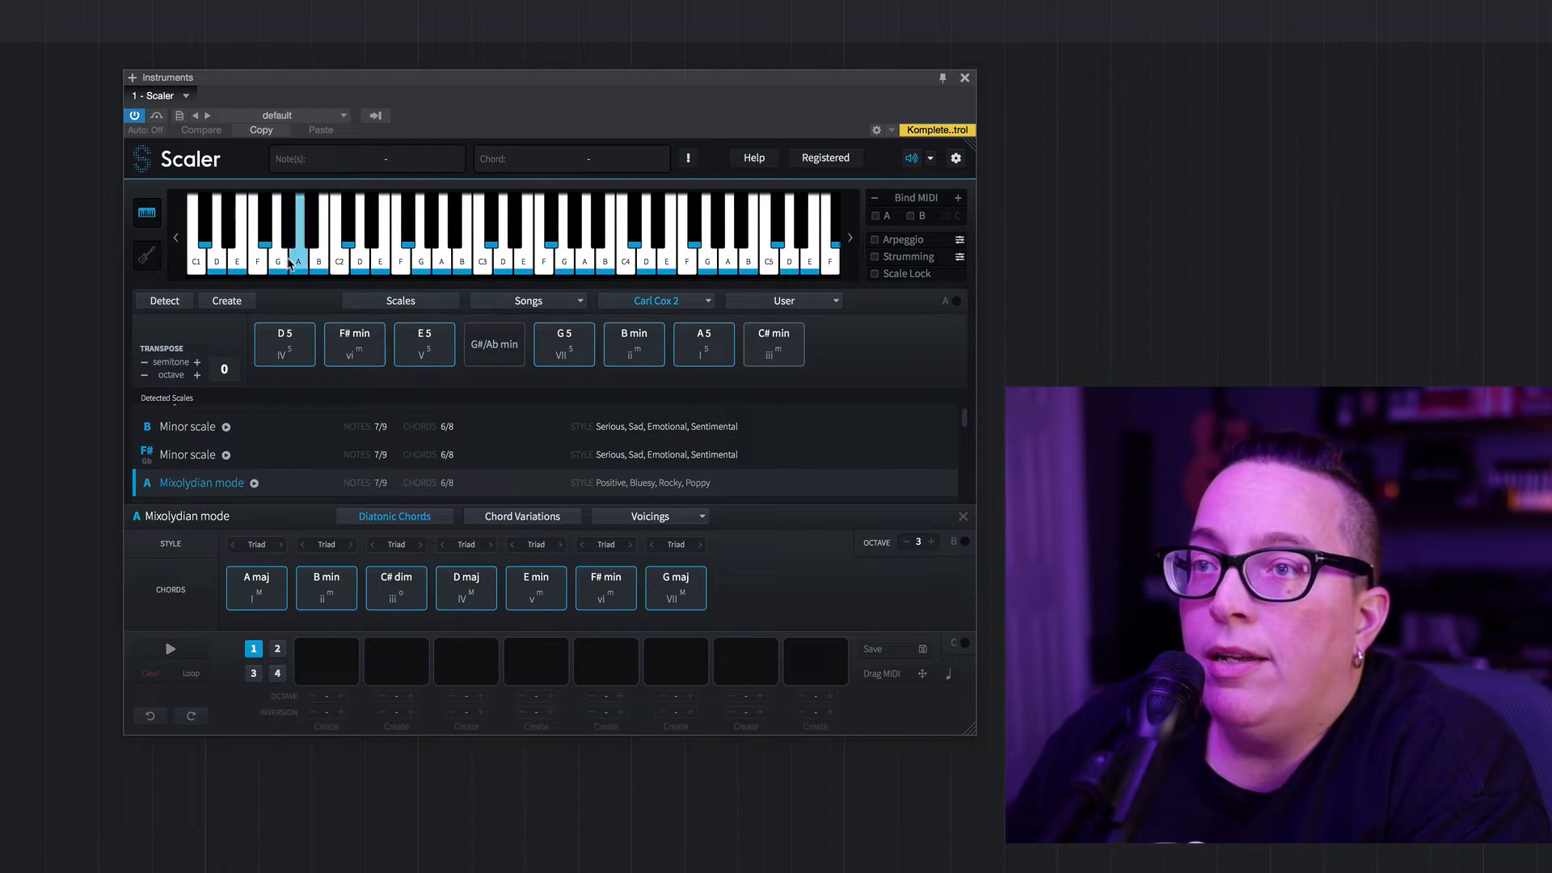
Play the white notes from E3 down to G2 on the virtual keyboard
click(523, 271)
click(503, 272)
click(483, 272)
click(462, 271)
click(441, 272)
click(421, 271)
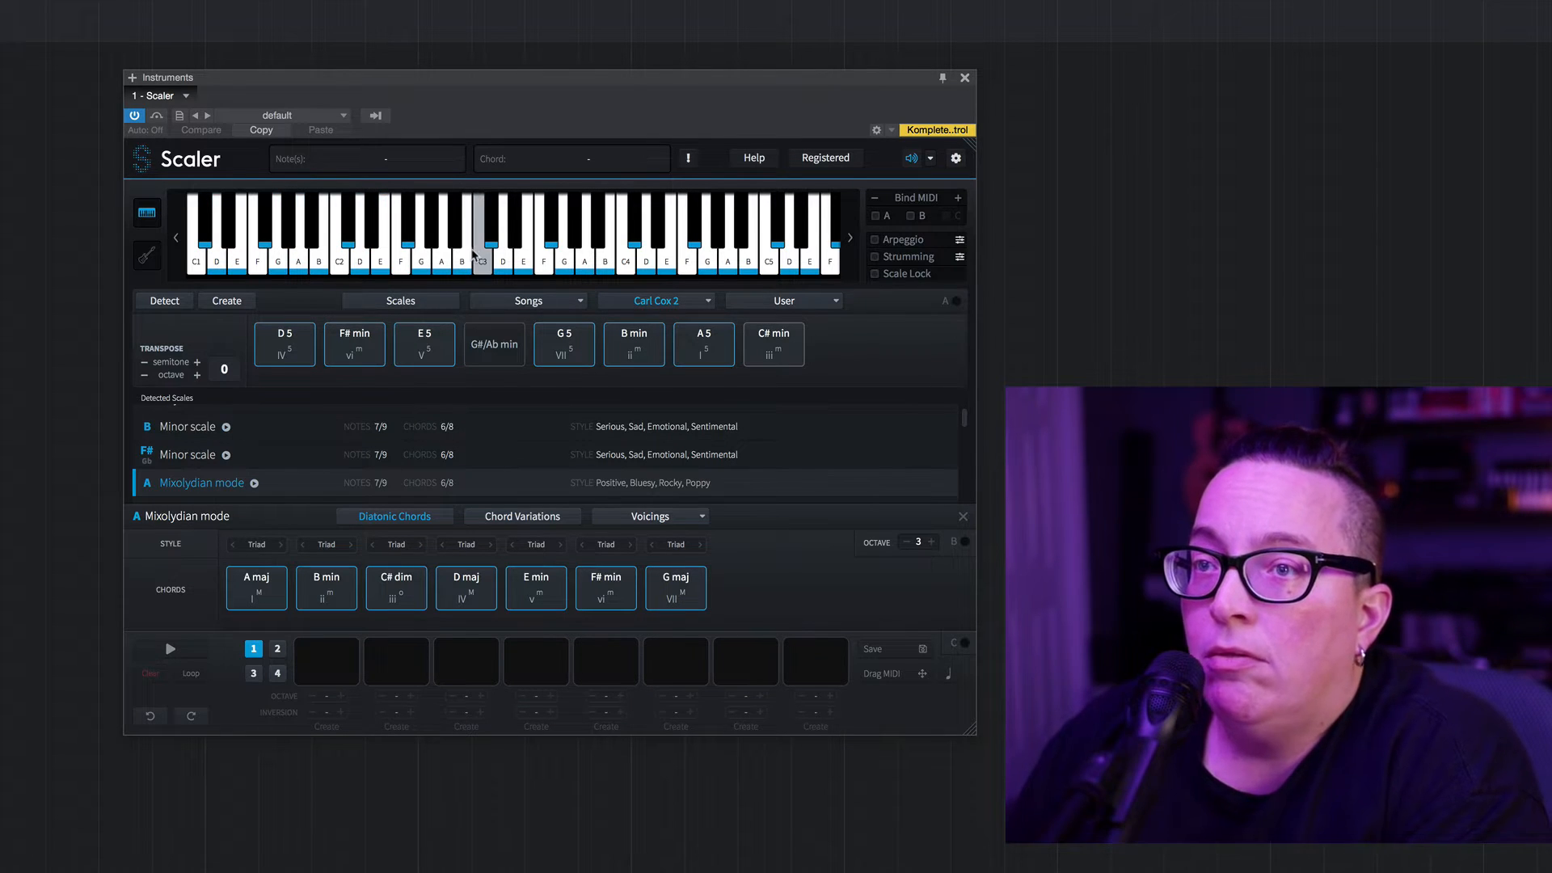
Look through the detected scales and select the A Major scale
scroll(433, 456, down, 3)
scroll(433, 463, down, 3)
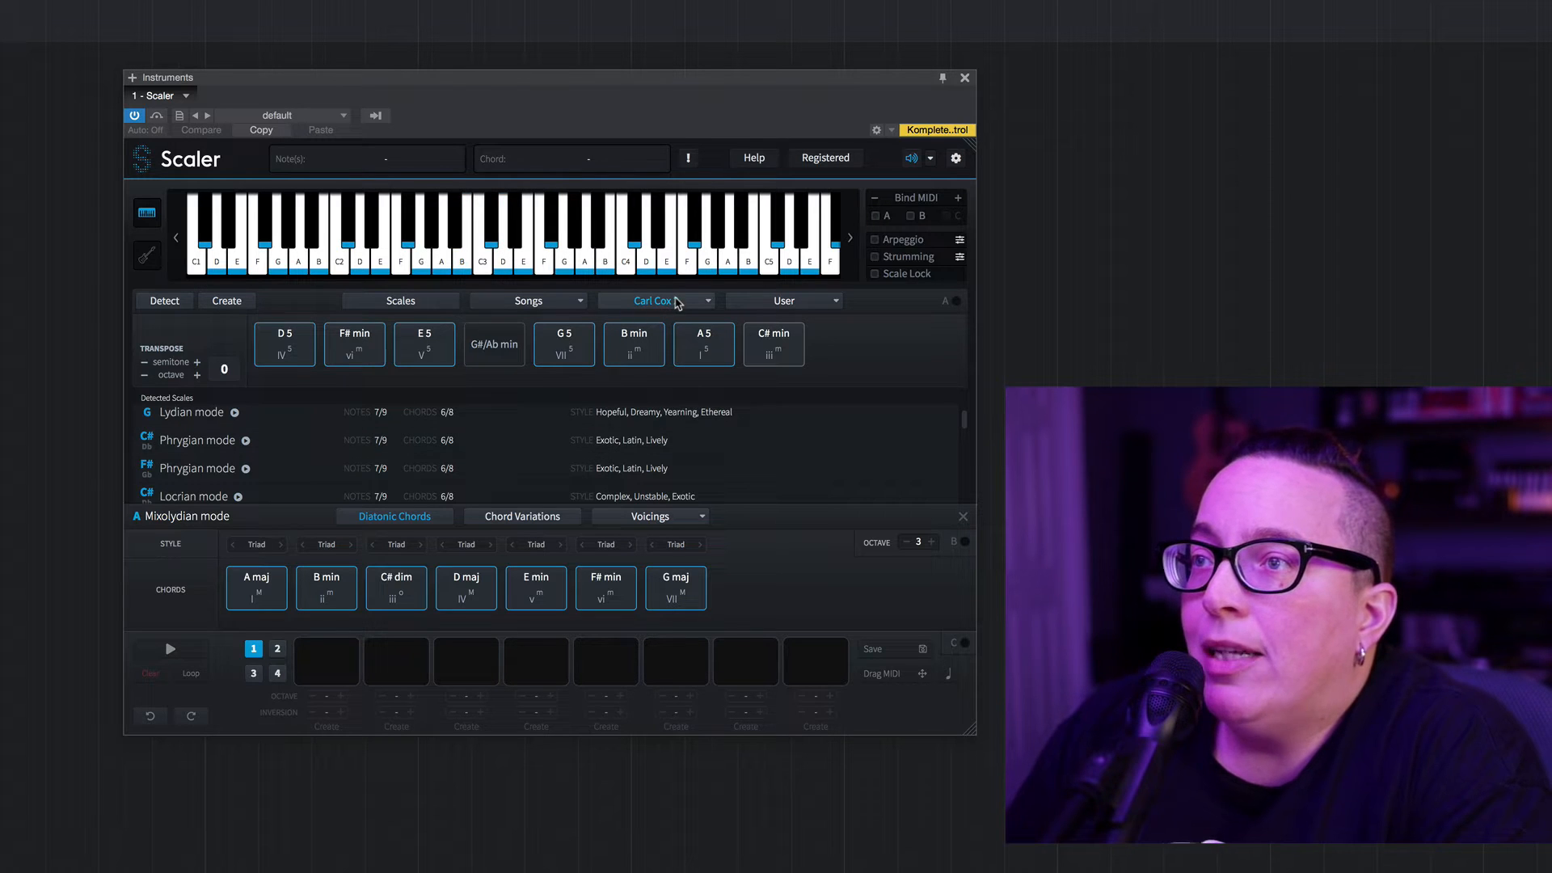
scroll(383, 493, up, 5)
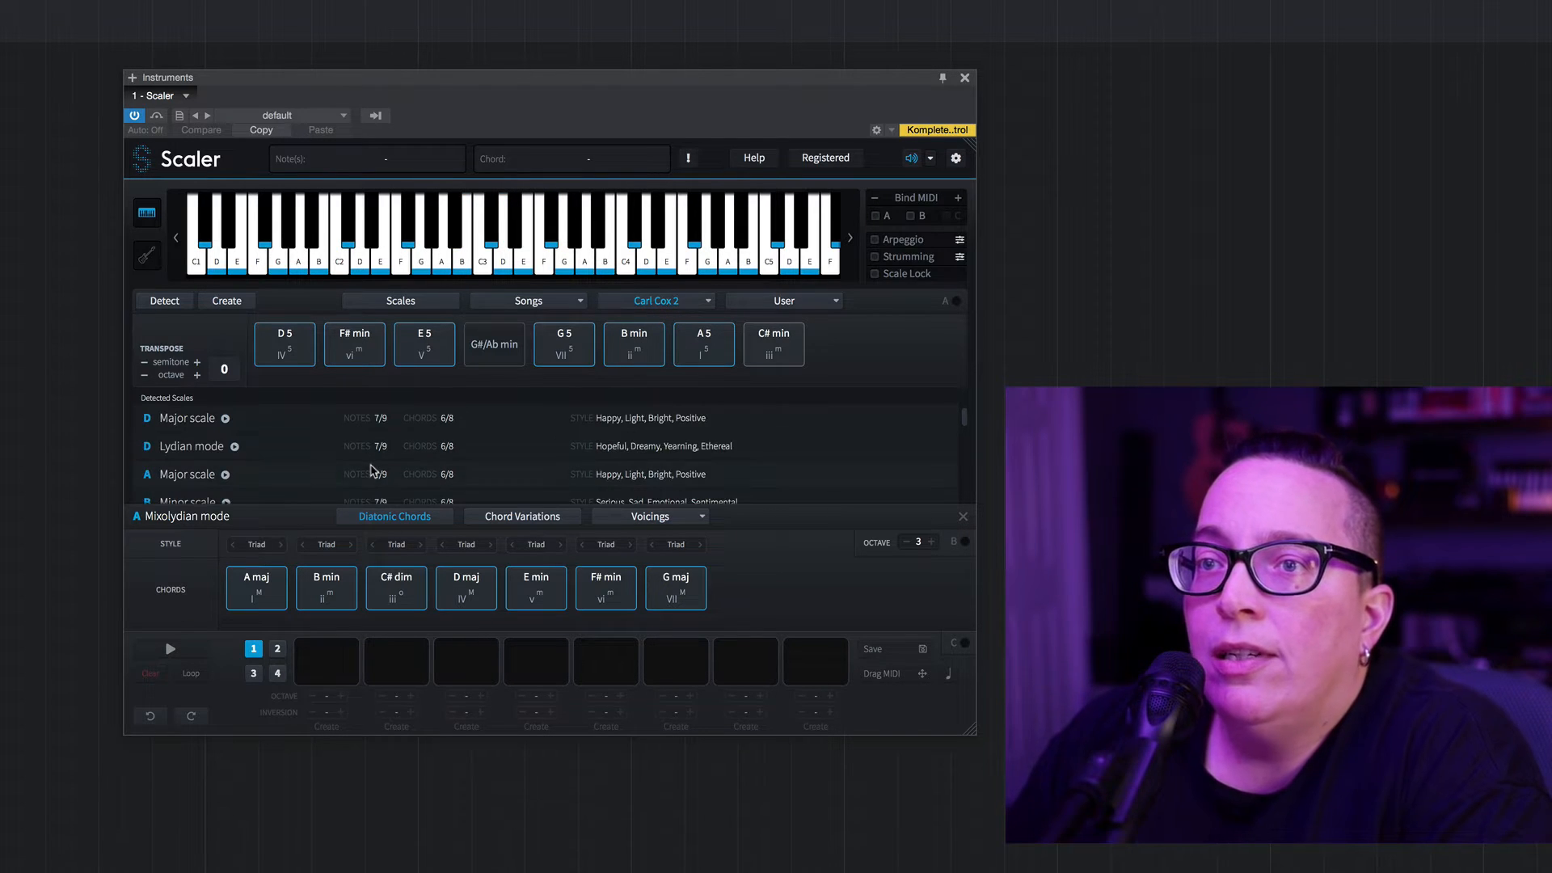
click(184, 481)
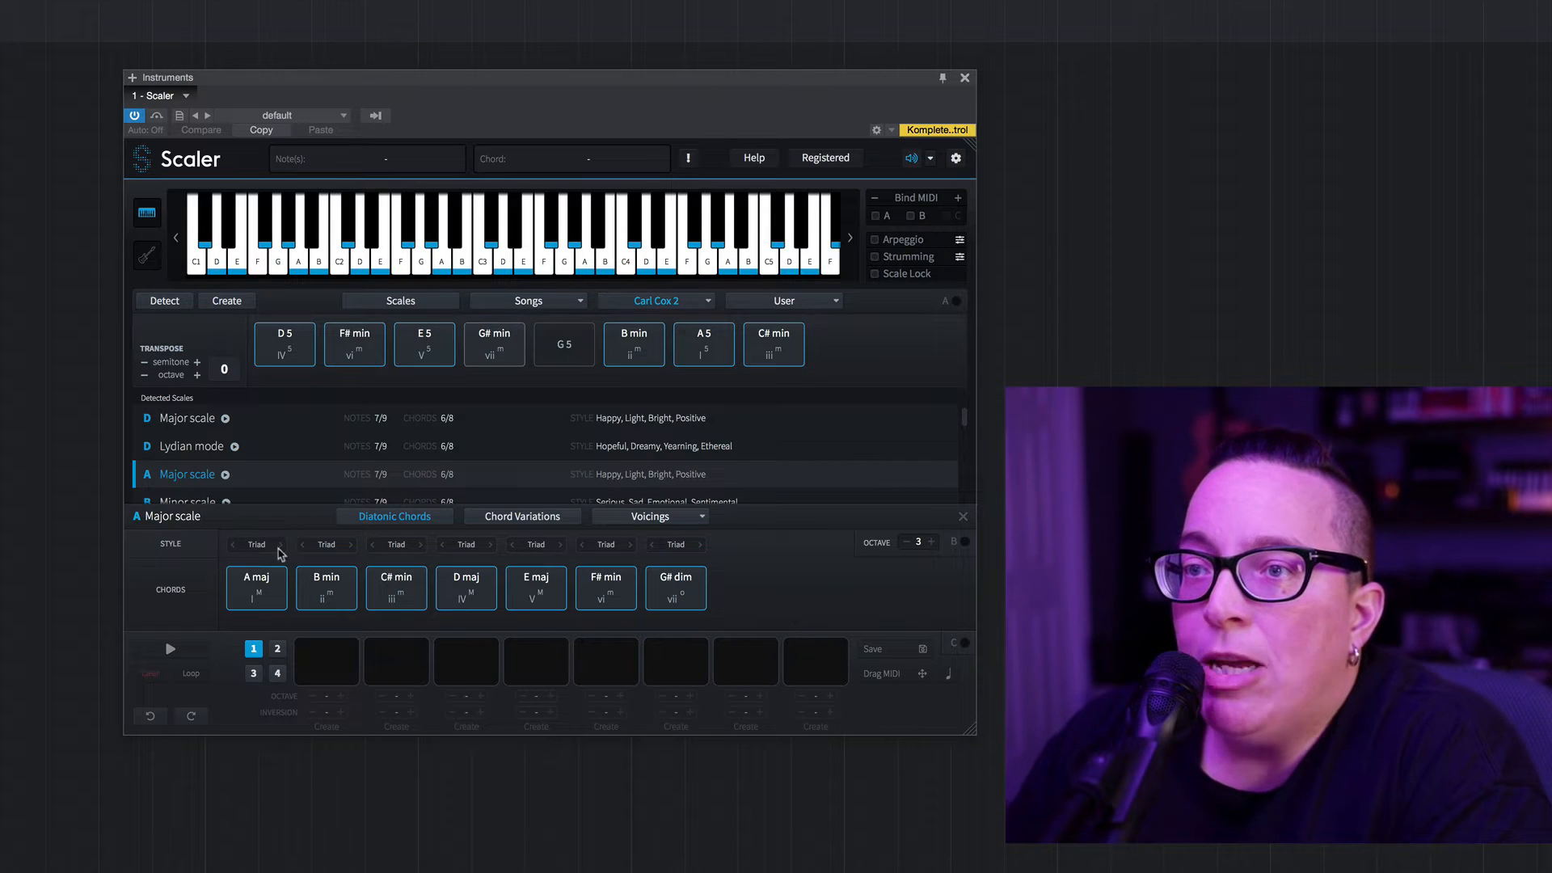
Listen to all seven diatonic triads of the A Major scale in order, from A maj to G# dim
click(257, 594)
click(327, 593)
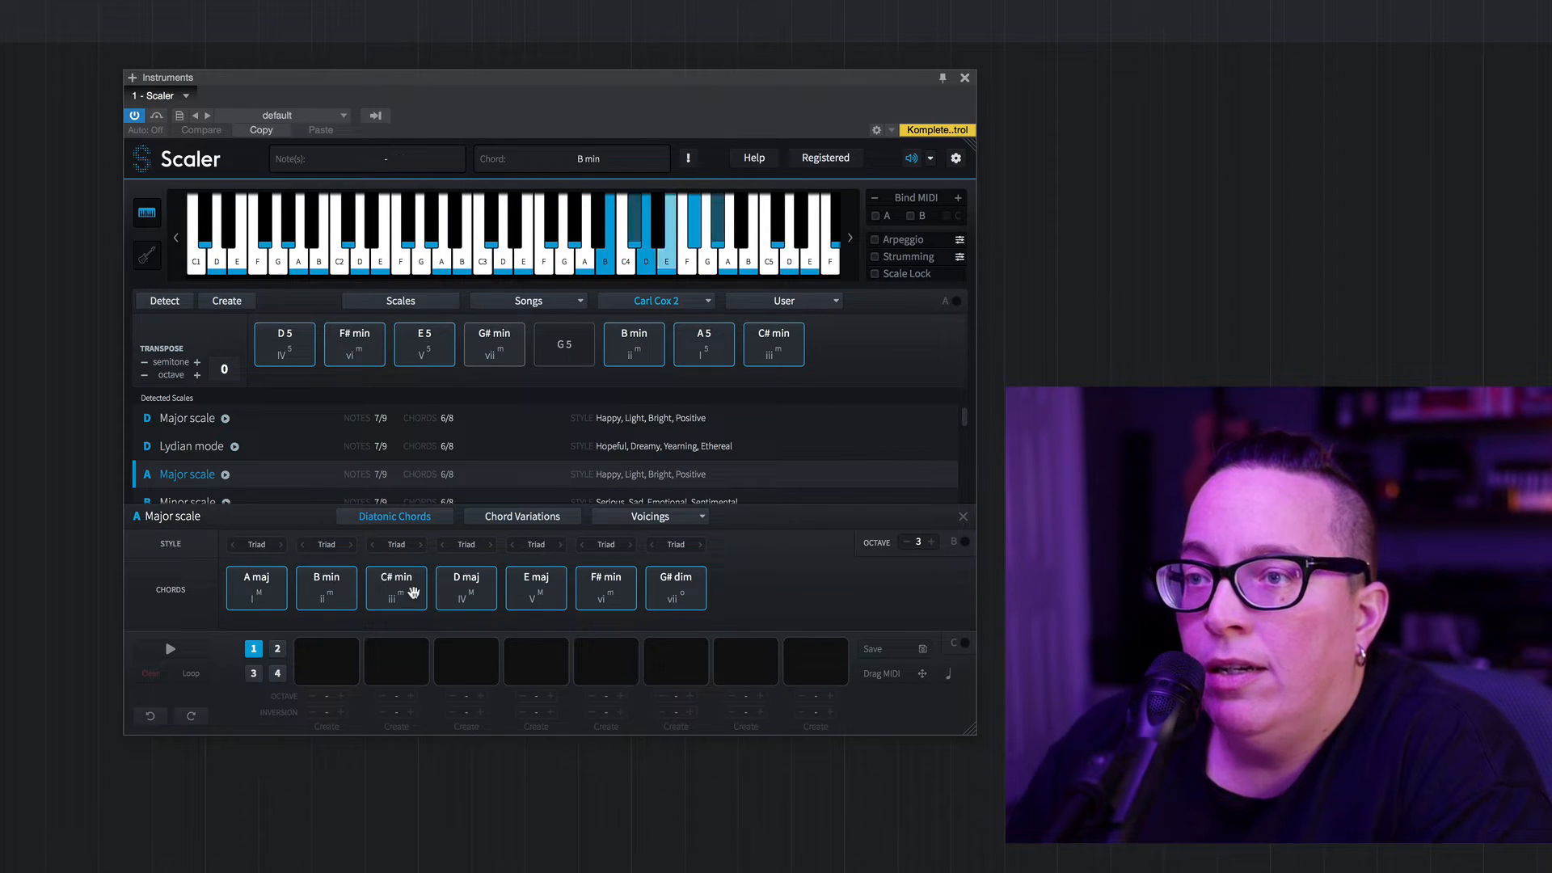
click(397, 592)
click(466, 589)
click(535, 590)
click(615, 590)
click(671, 592)
Audition combinations of the A maj, B min, C# min, D maj, E maj and F# min diatonic chords
click(248, 595)
click(346, 588)
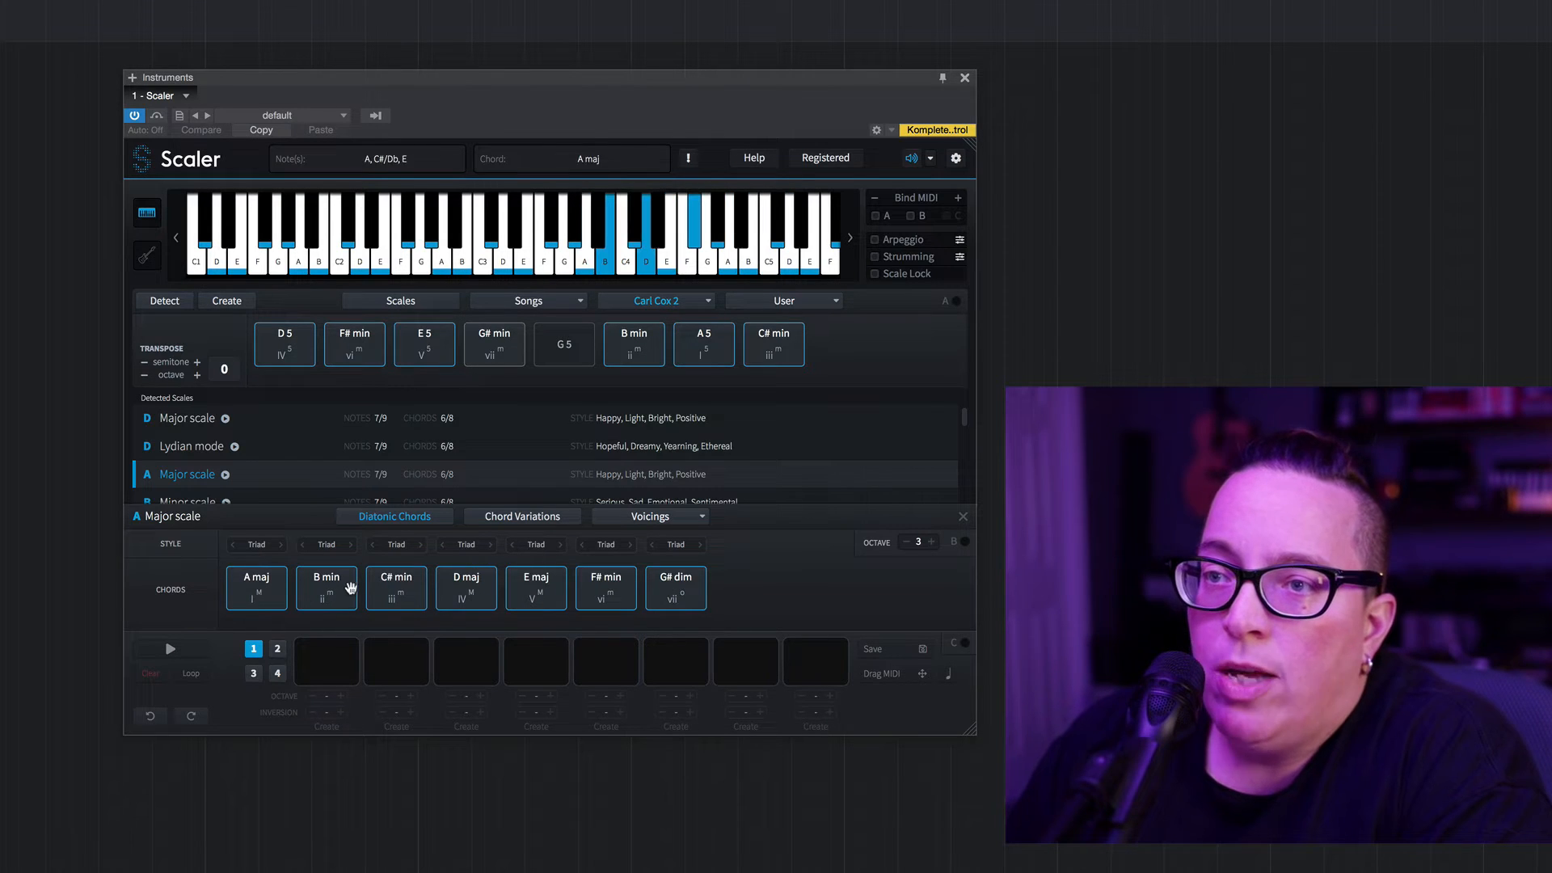
click(396, 590)
click(557, 591)
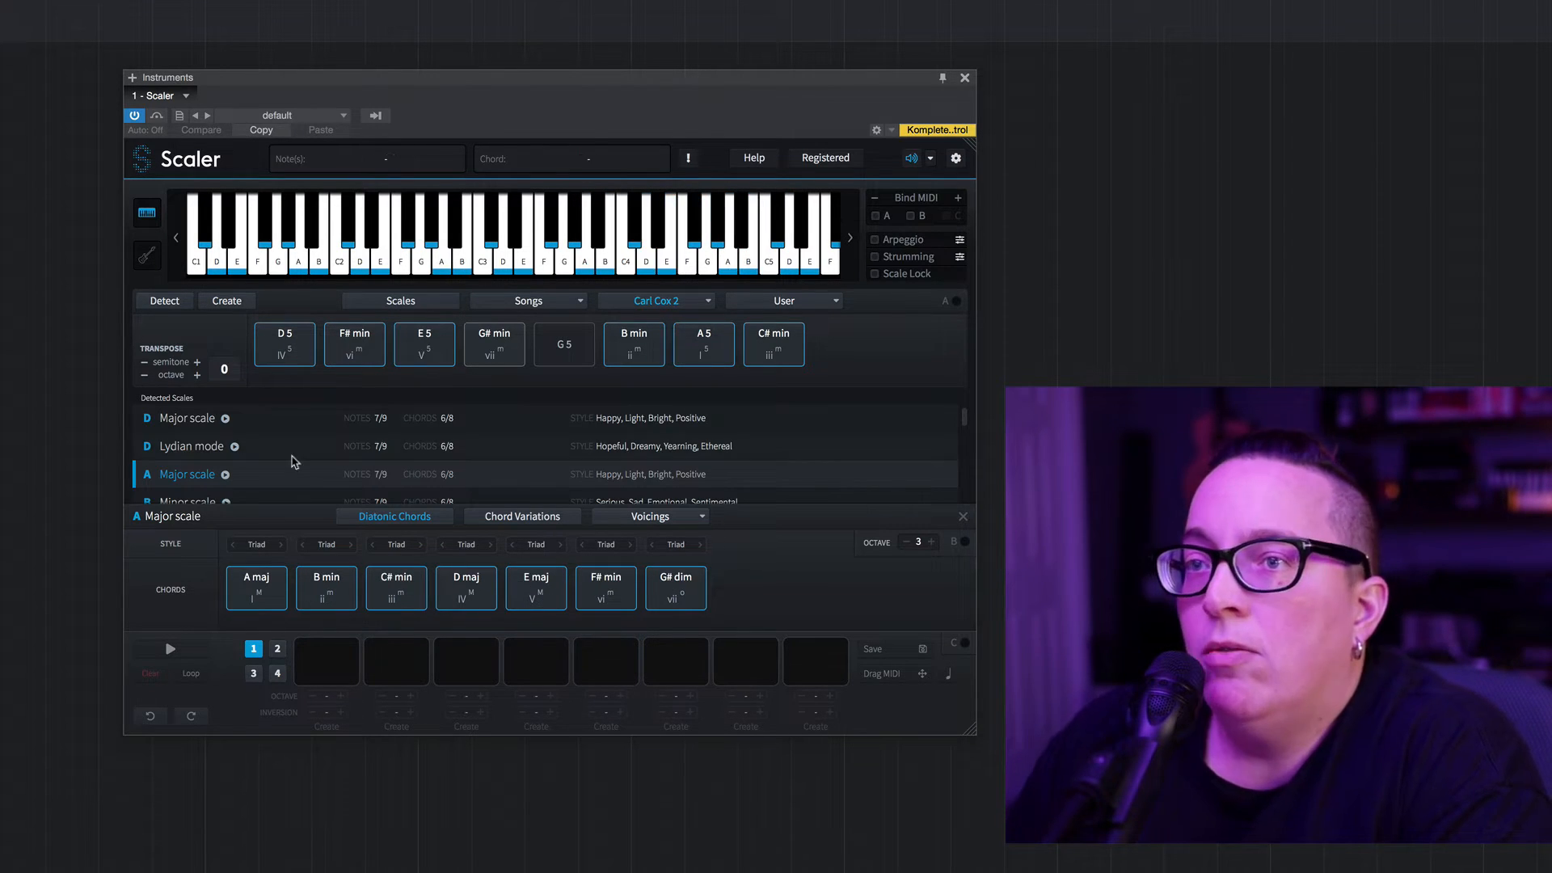
click(302, 602)
click(256, 594)
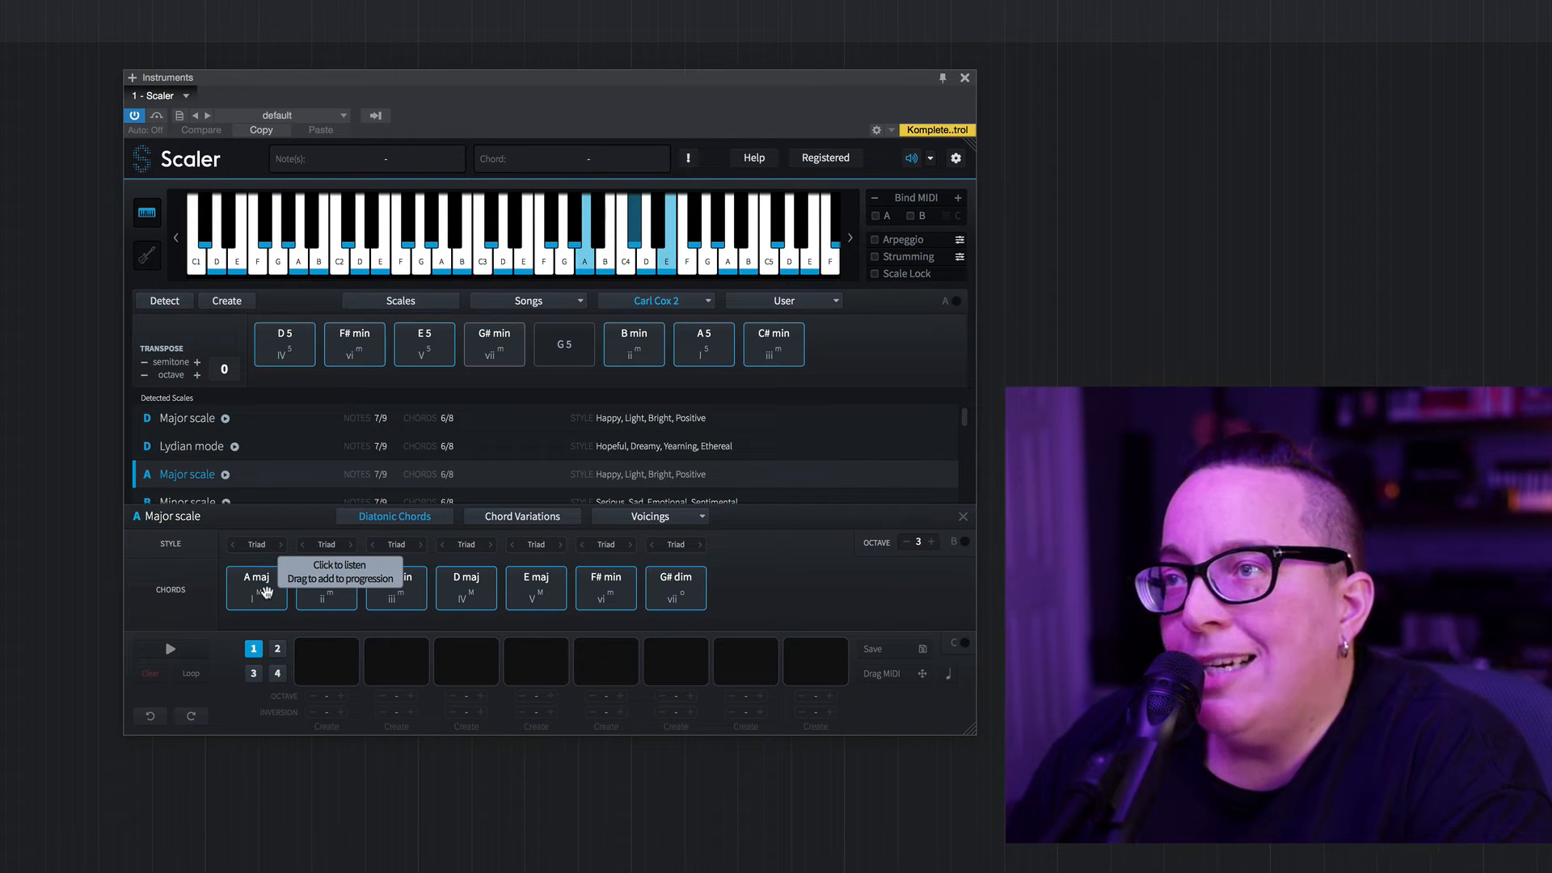
click(323, 588)
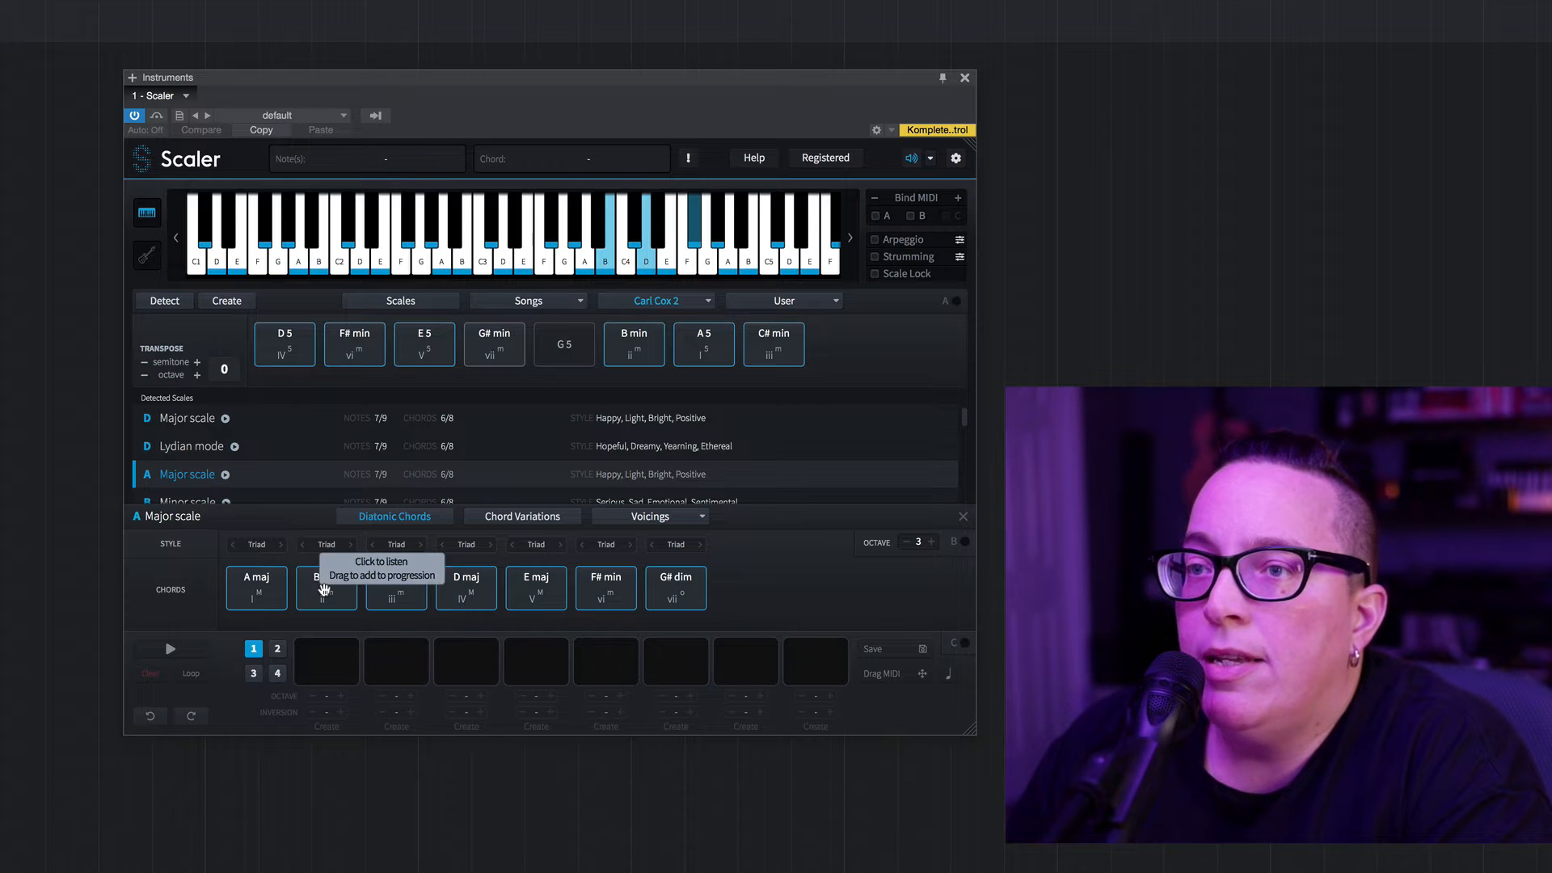
click(325, 590)
click(471, 594)
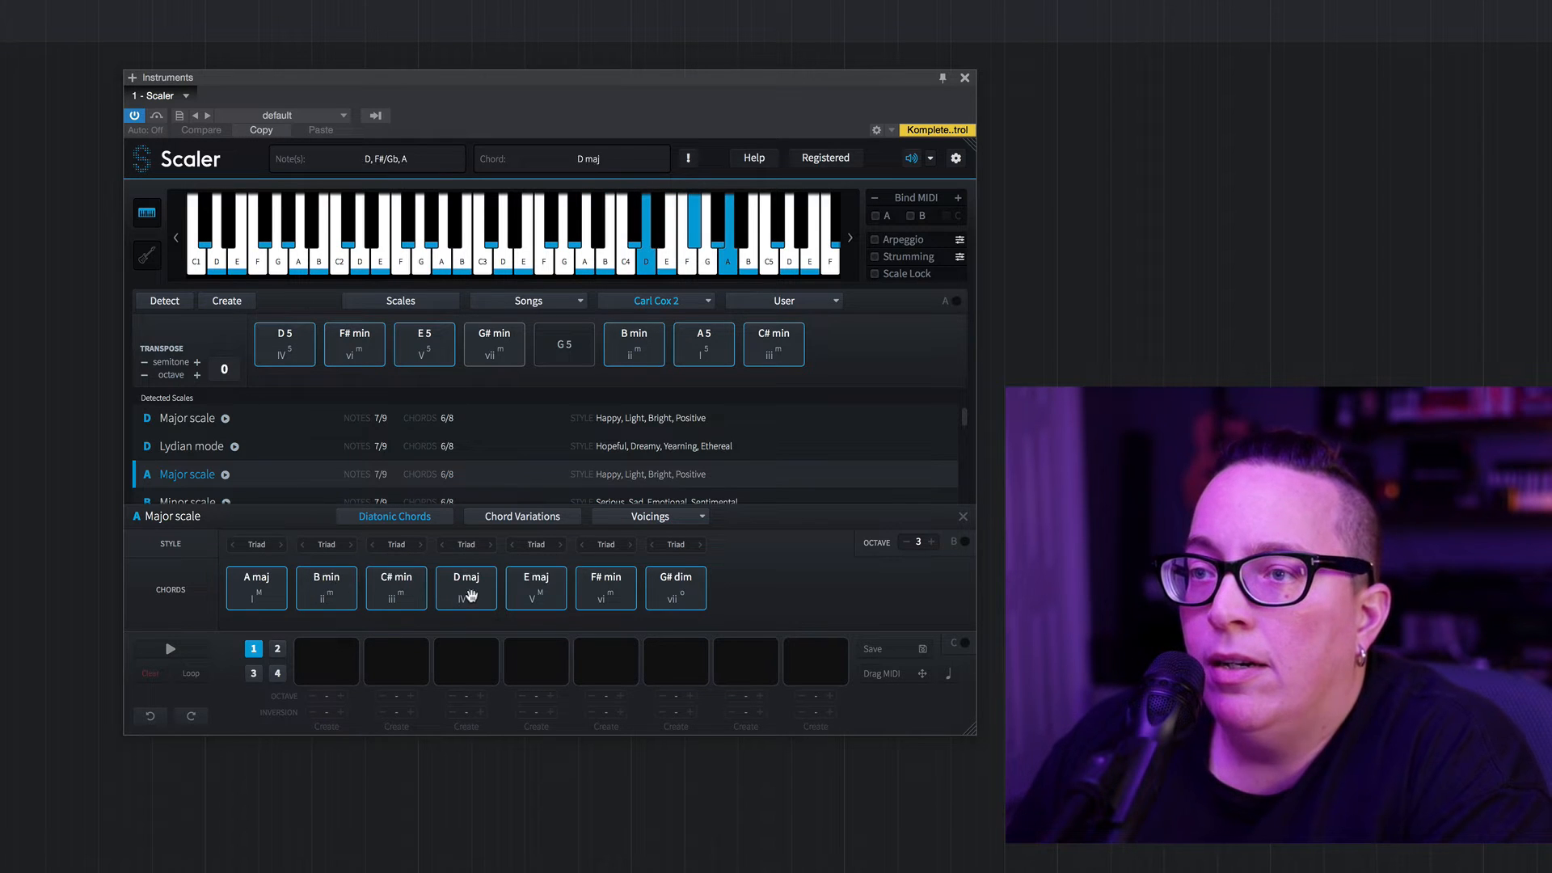
click(541, 598)
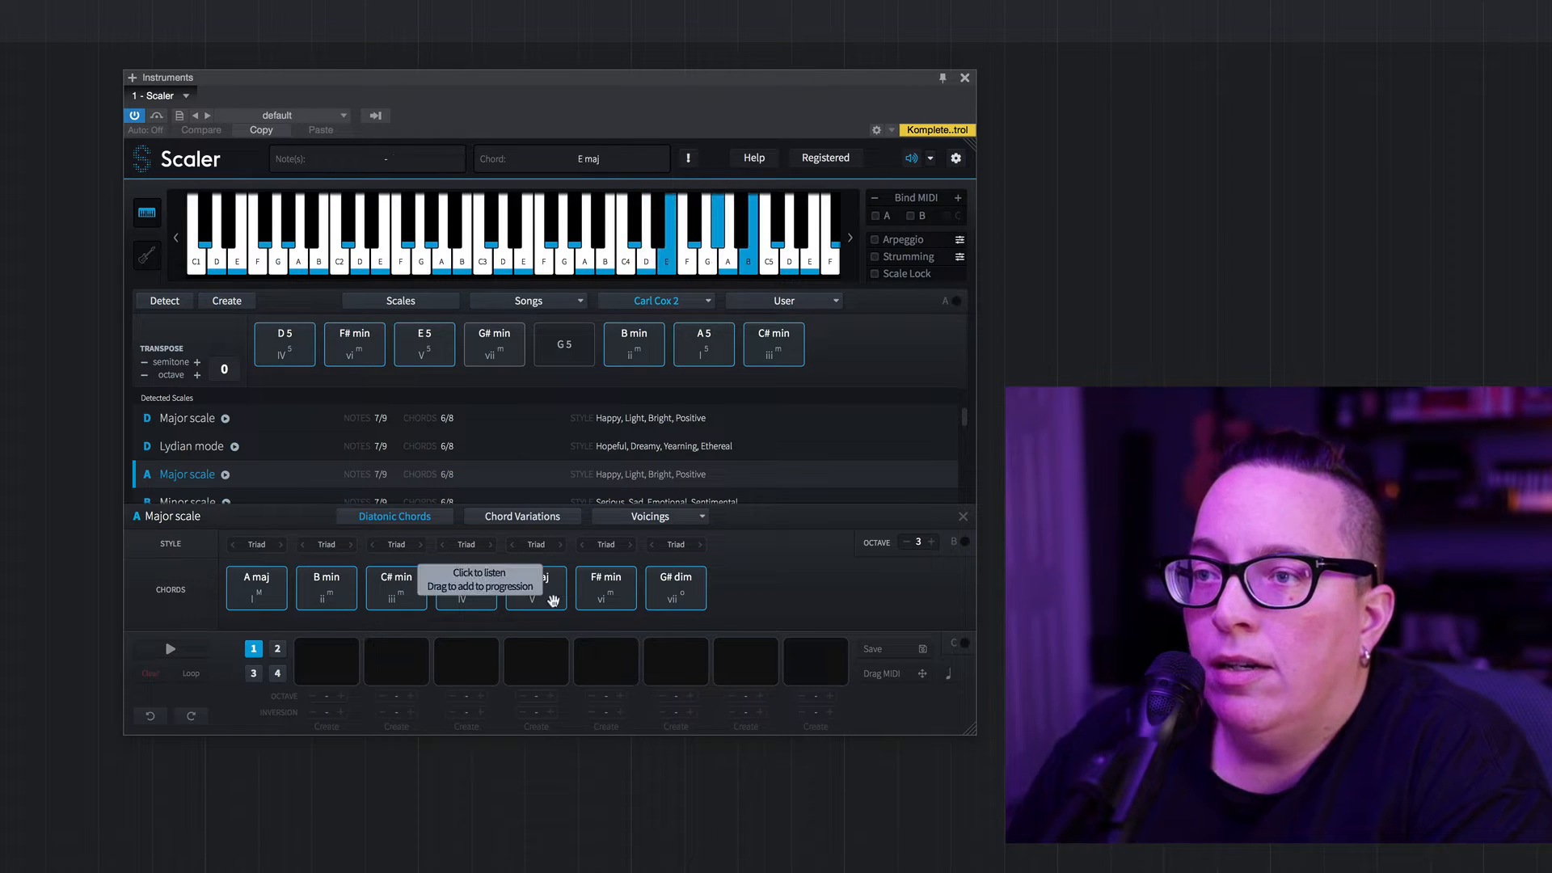
click(598, 598)
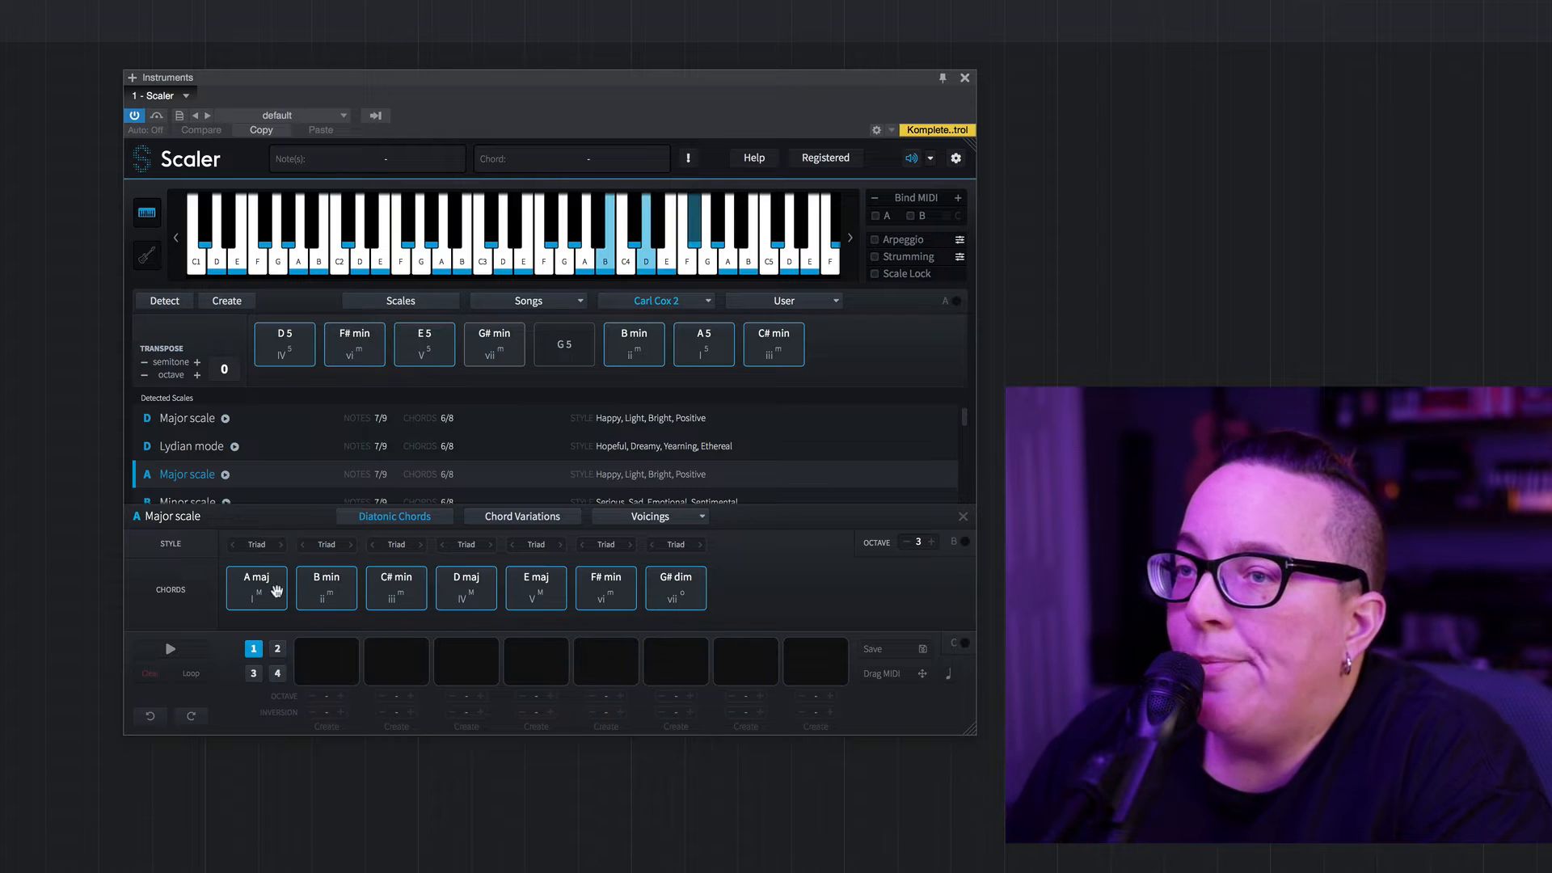
Add the A maj chord as the first chord of the progression and set its octave to 2
drag(257, 595, 328, 661)
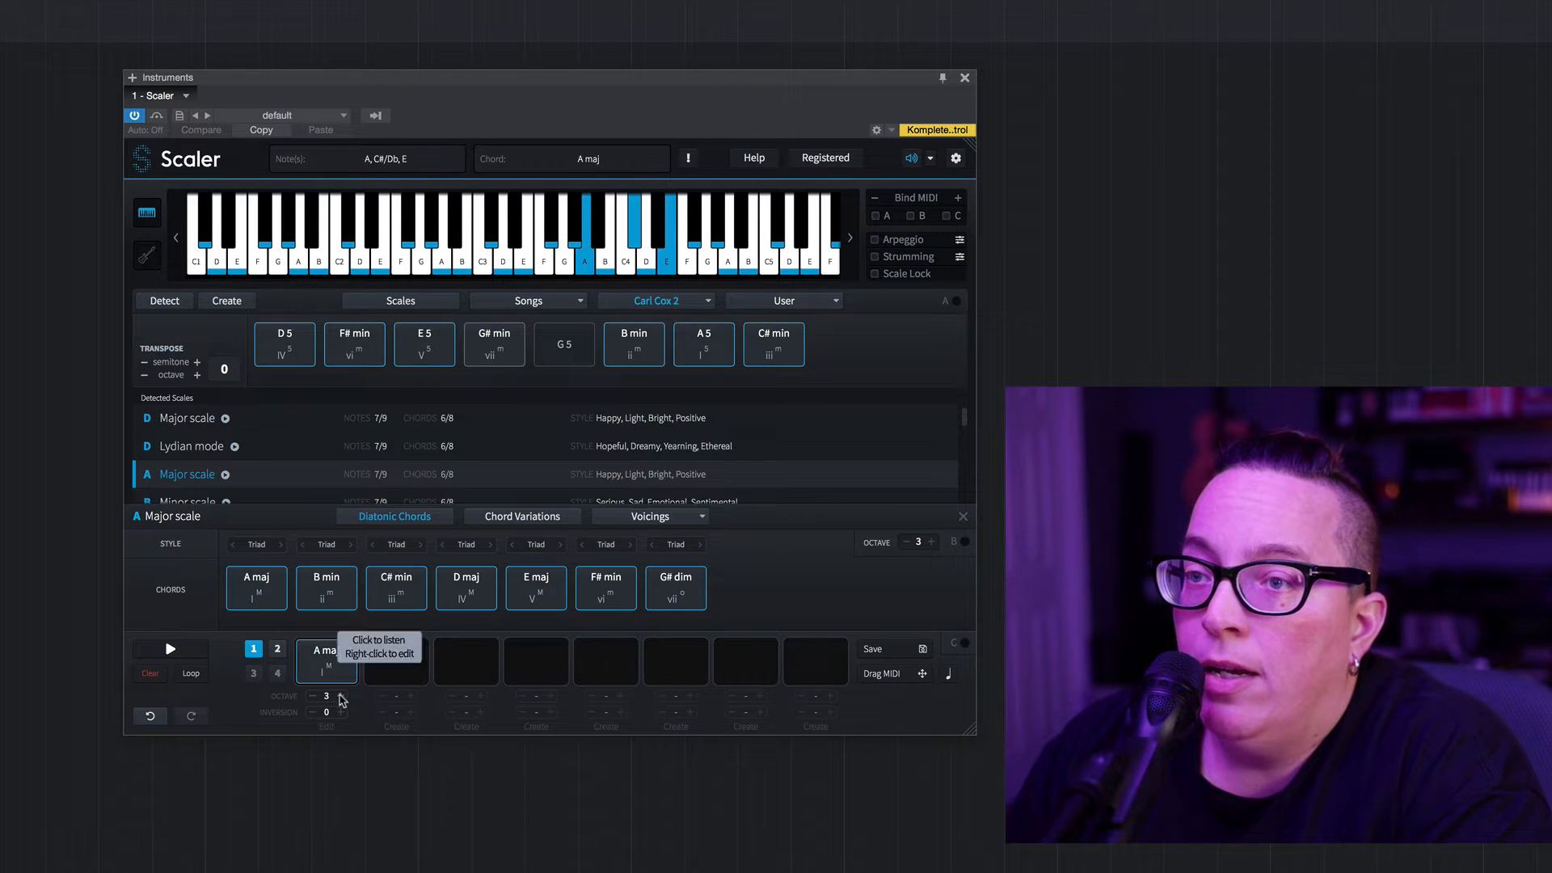
click(341, 696)
click(312, 696)
click(312, 695)
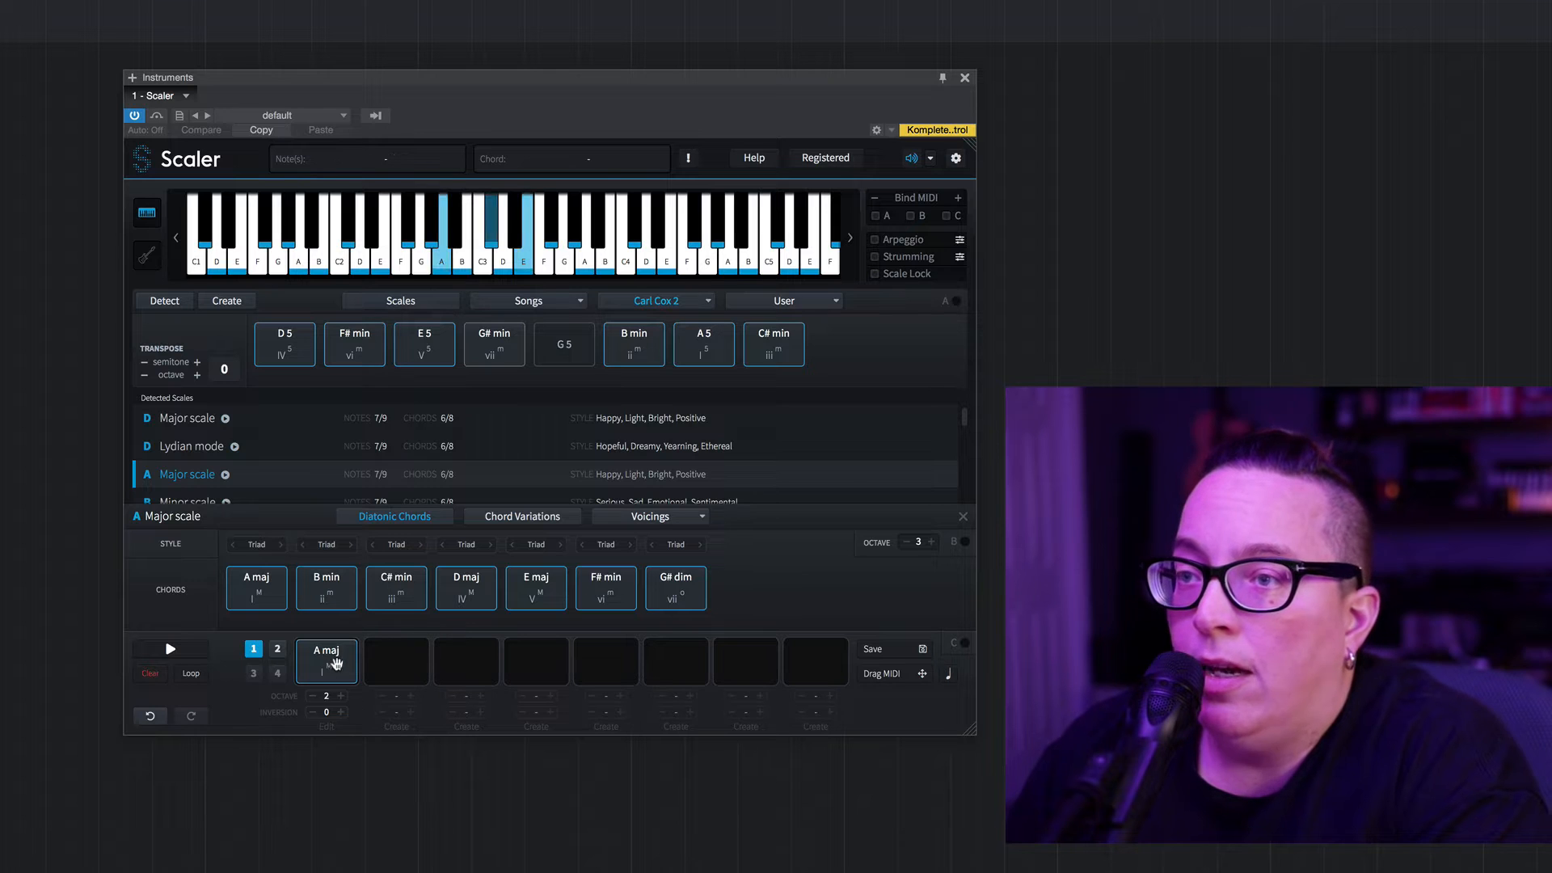
Add the B min chord as the second chord of the progression and set its octave to 2
click(338, 598)
click(325, 593)
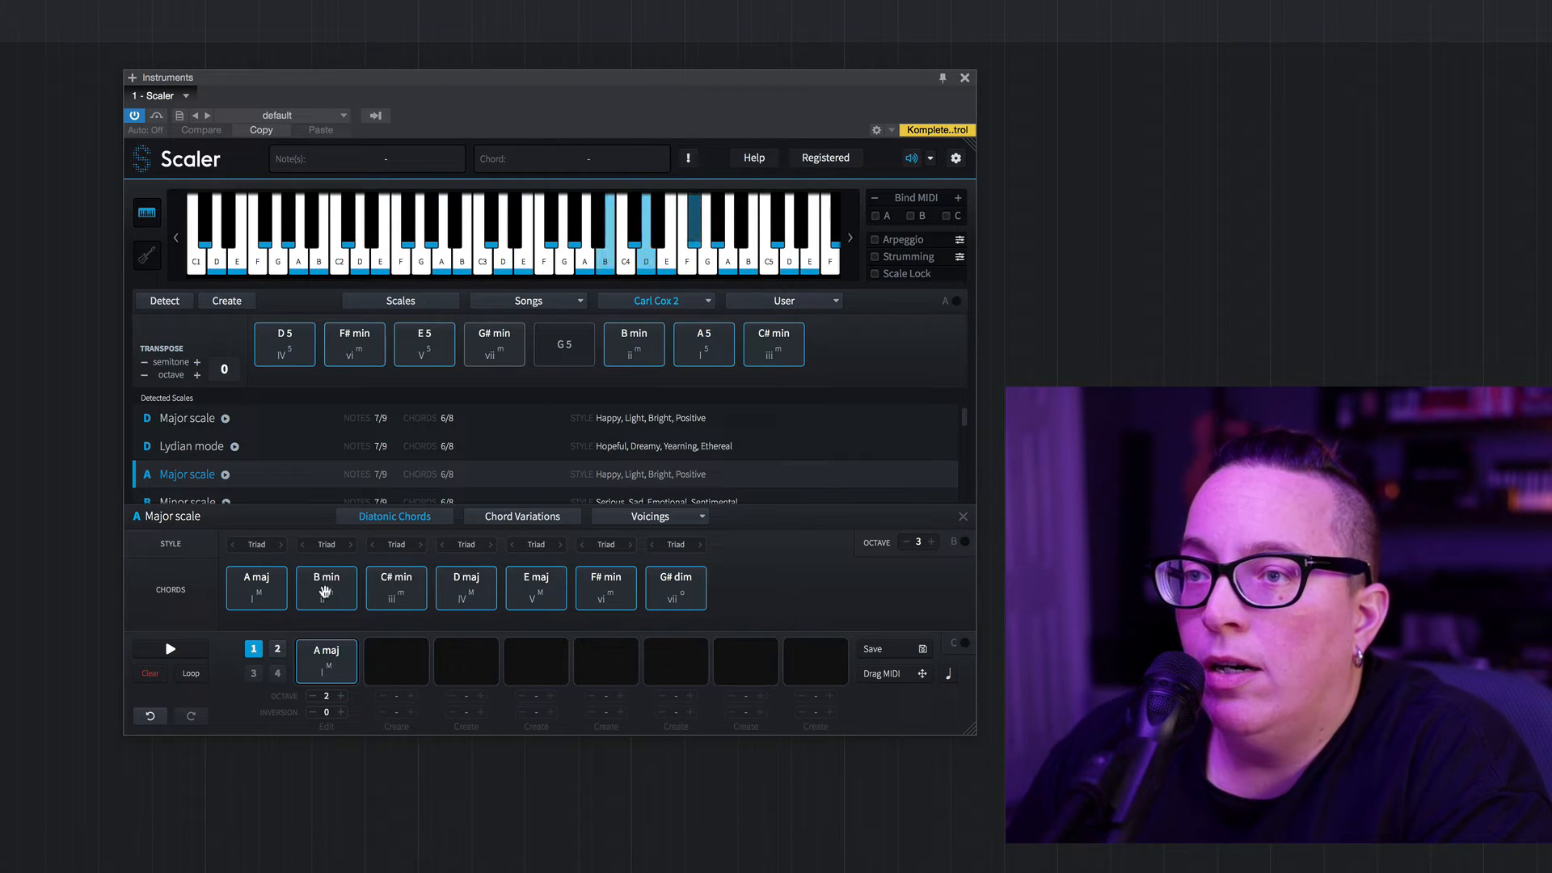
drag(324, 591, 402, 675)
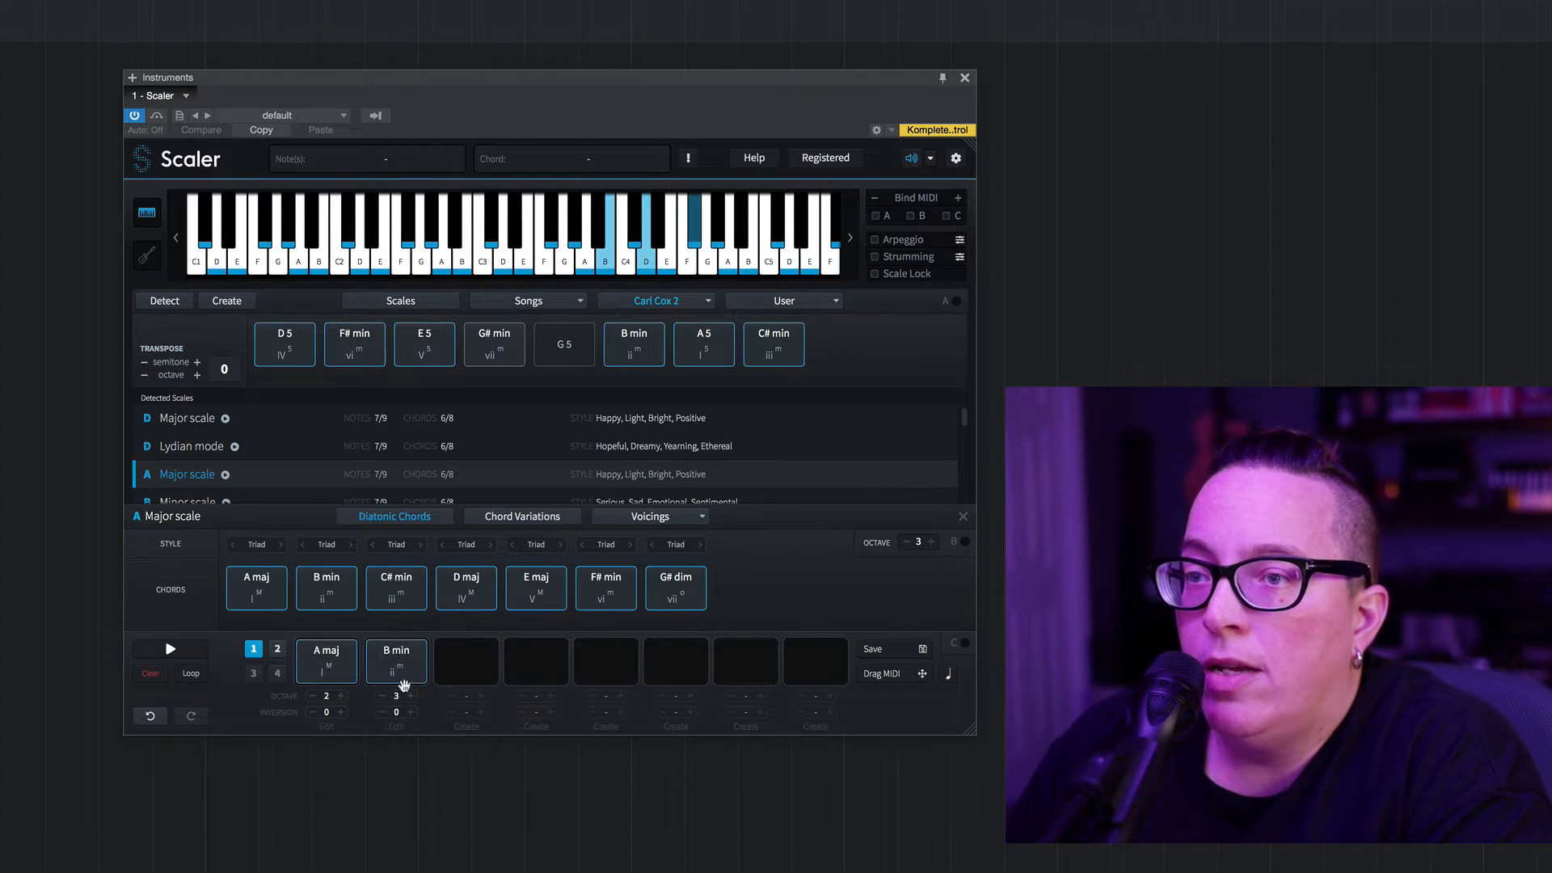
click(381, 696)
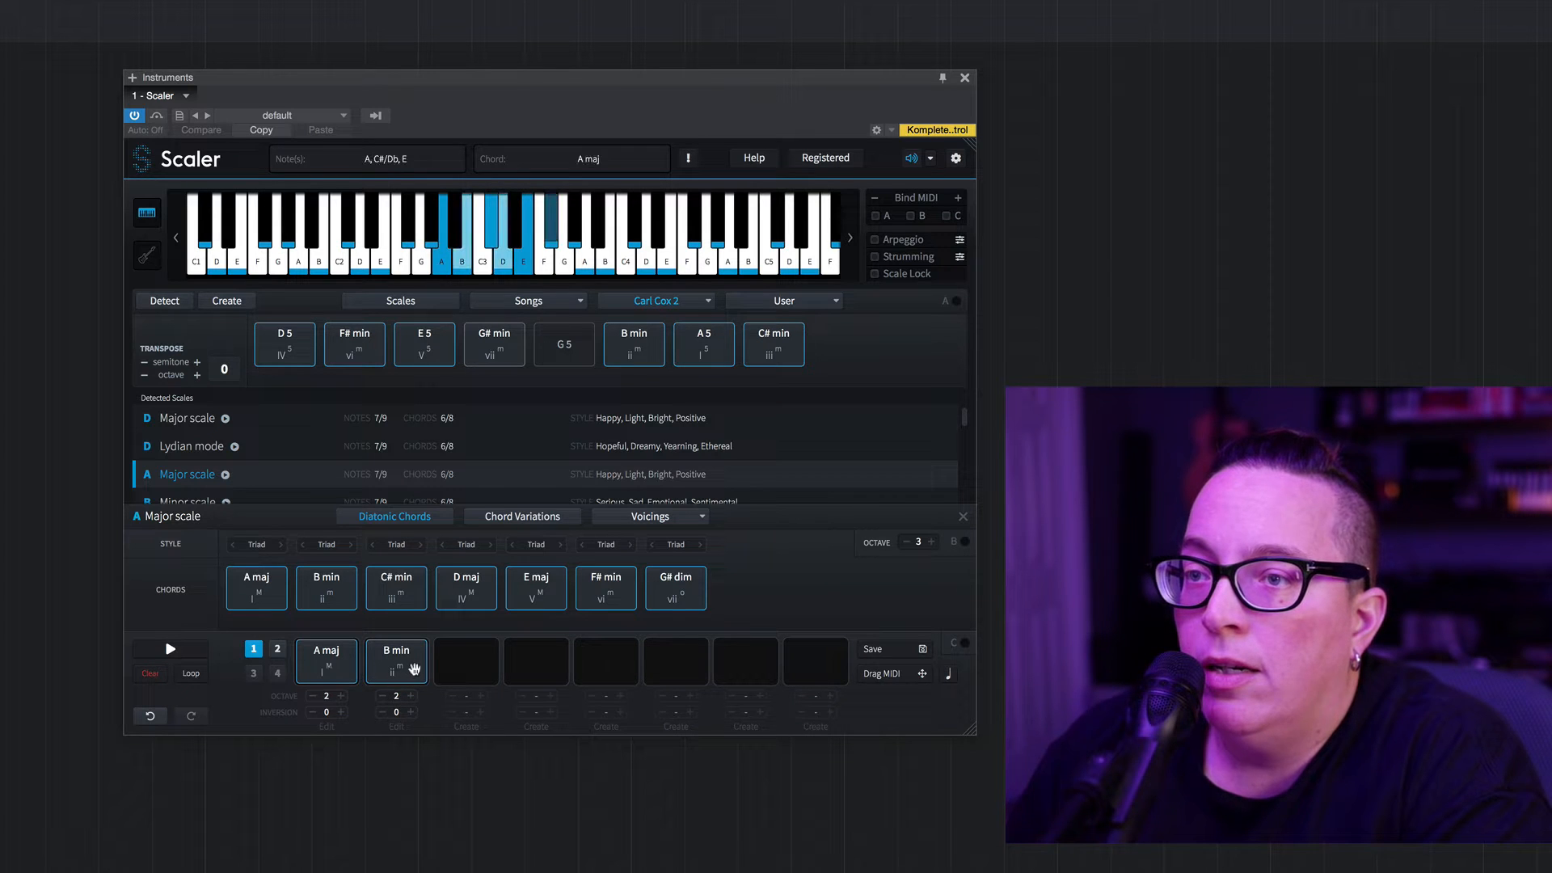
click(411, 667)
Add the D maj chord as the third chord of the progression, set its octave to 3 and listen to it
drag(466, 587, 466, 661)
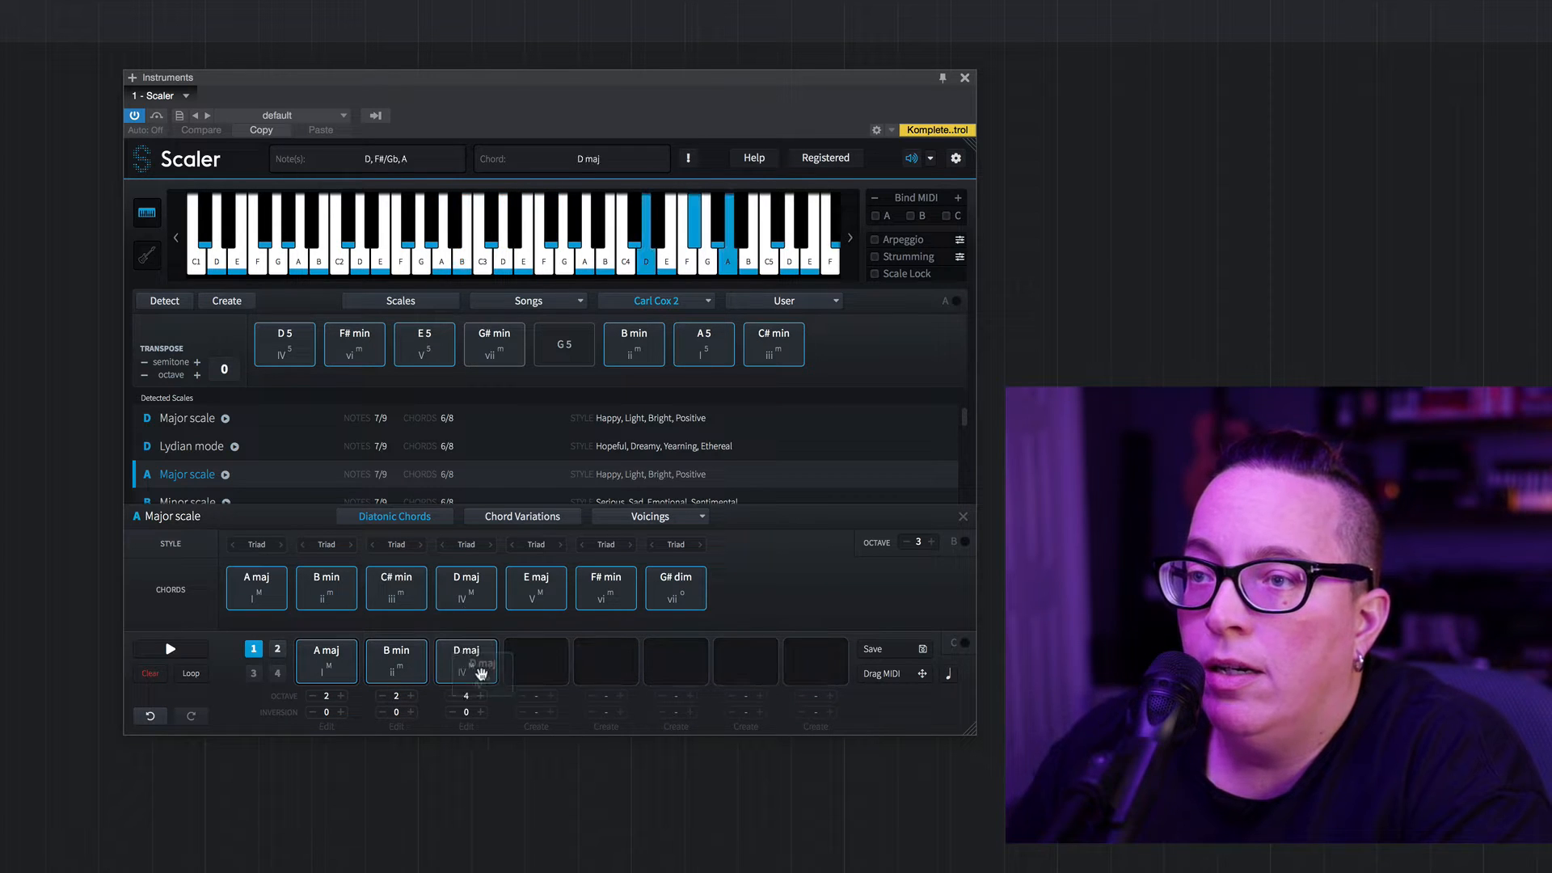
click(452, 695)
click(396, 661)
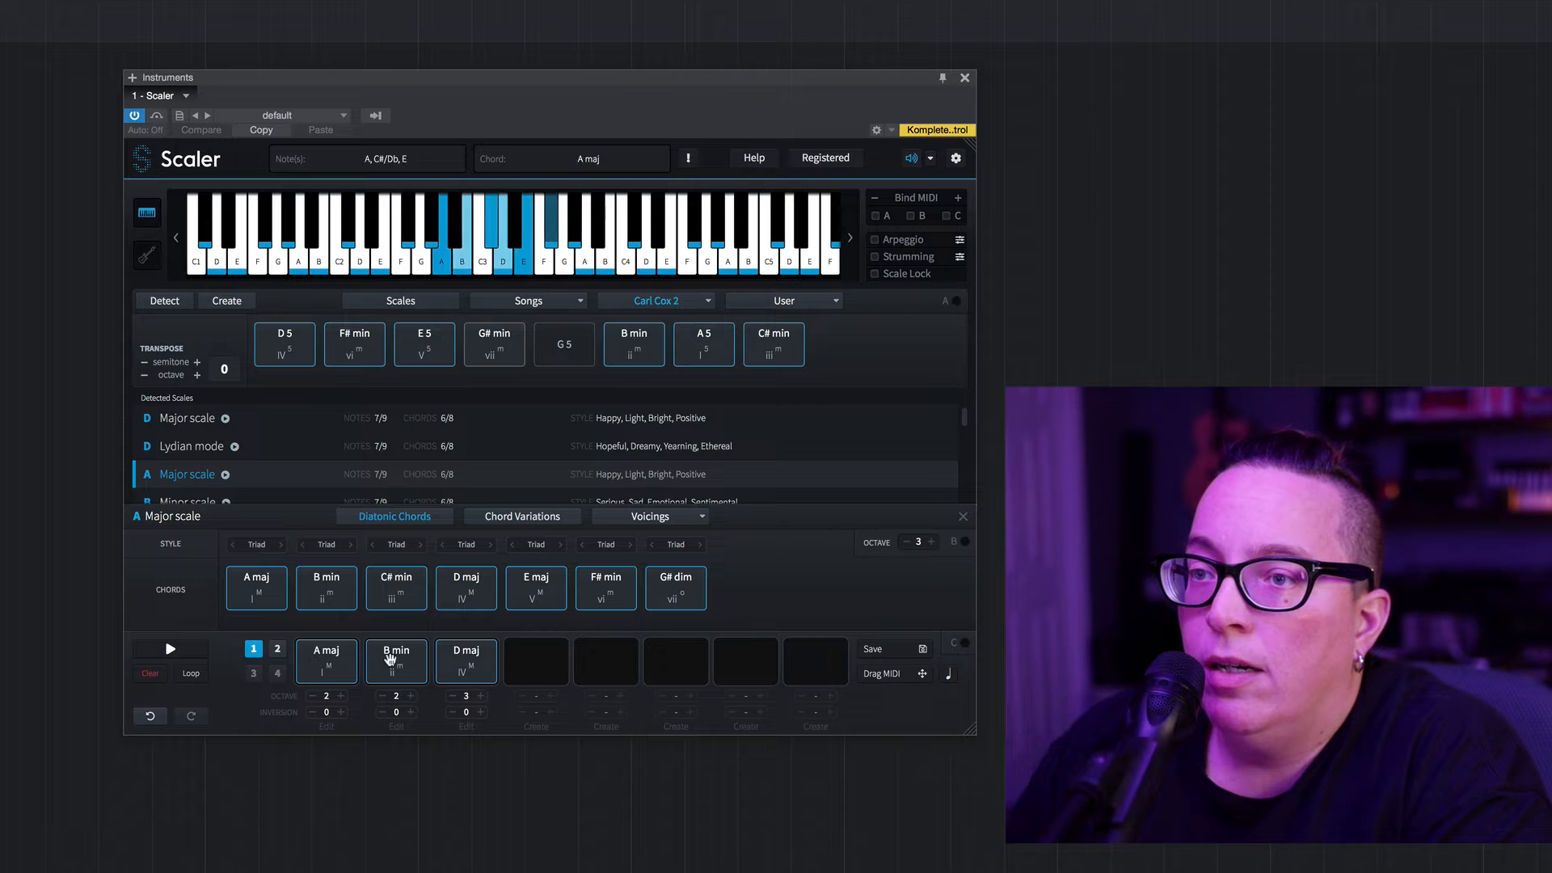
click(479, 674)
Audition the F# min and G# dim chords, and add C# min as the fourth progression chord at octave 2
drag(605, 583, 592, 612)
click(677, 599)
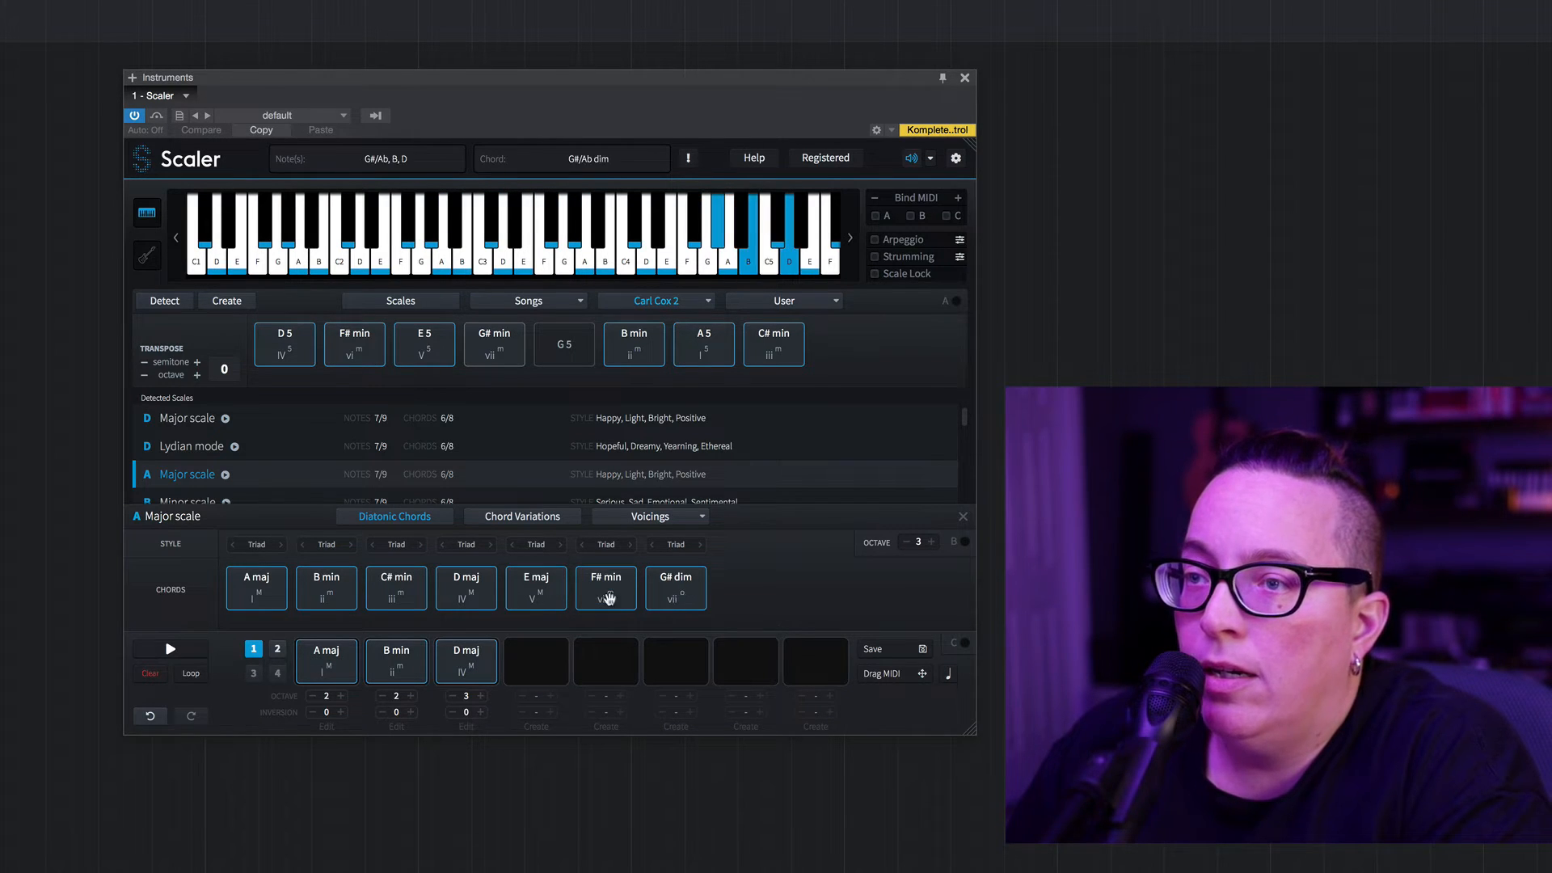
drag(375, 587, 536, 672)
click(522, 696)
click(522, 696)
Play the four progression chords one after another, from A maj to C# min
click(374, 674)
click(344, 670)
click(384, 667)
click(468, 670)
click(533, 663)
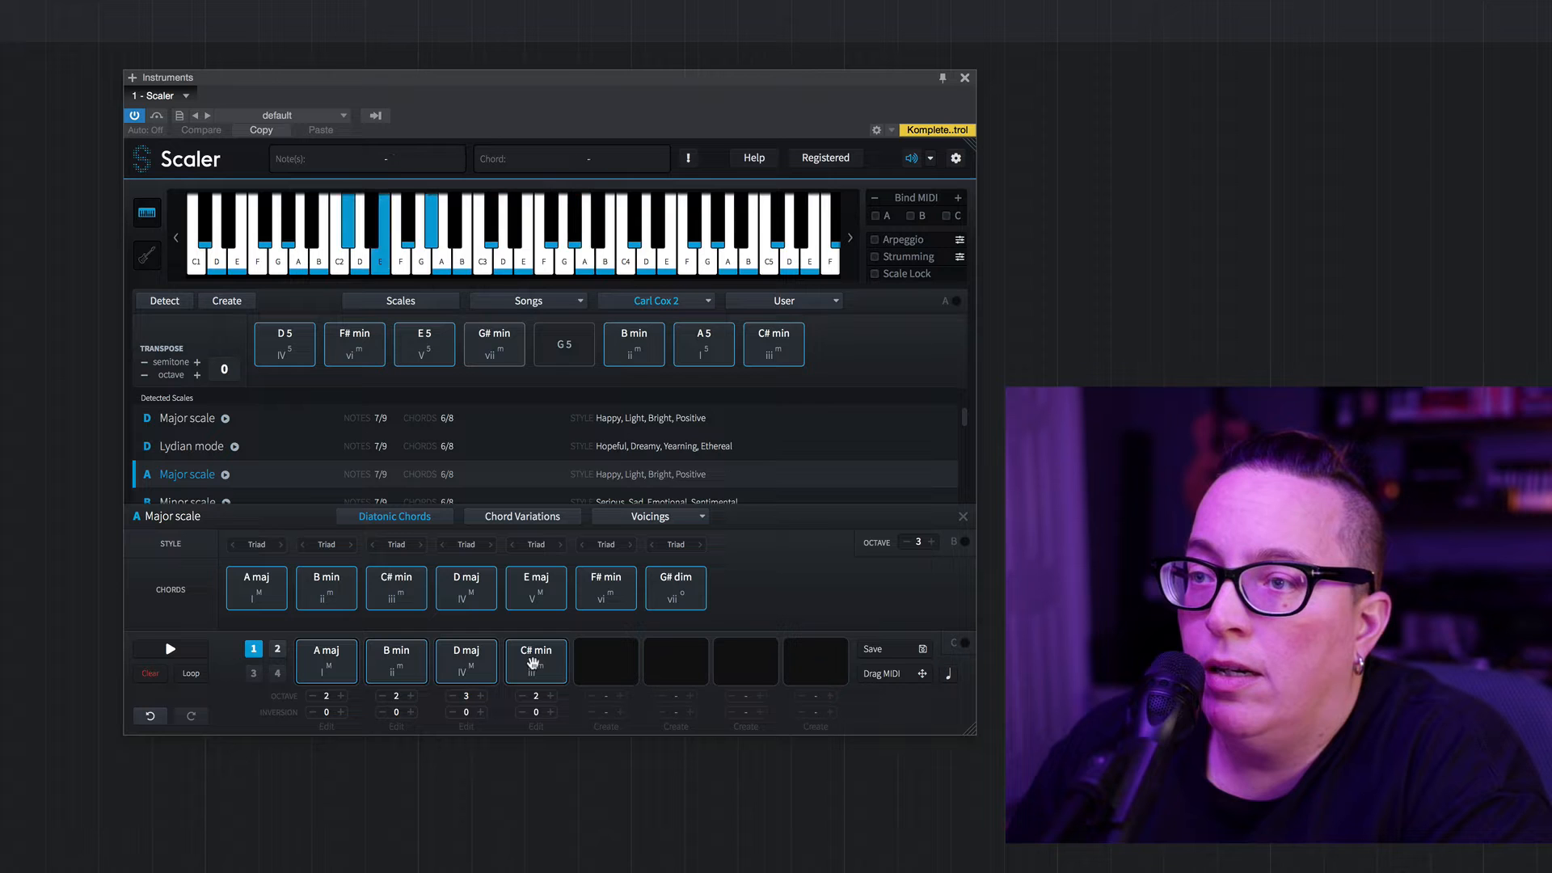
Set the progression's C# min chord to octave 3 and listen to the four-chord sequence again
click(550, 696)
click(332, 659)
click(402, 660)
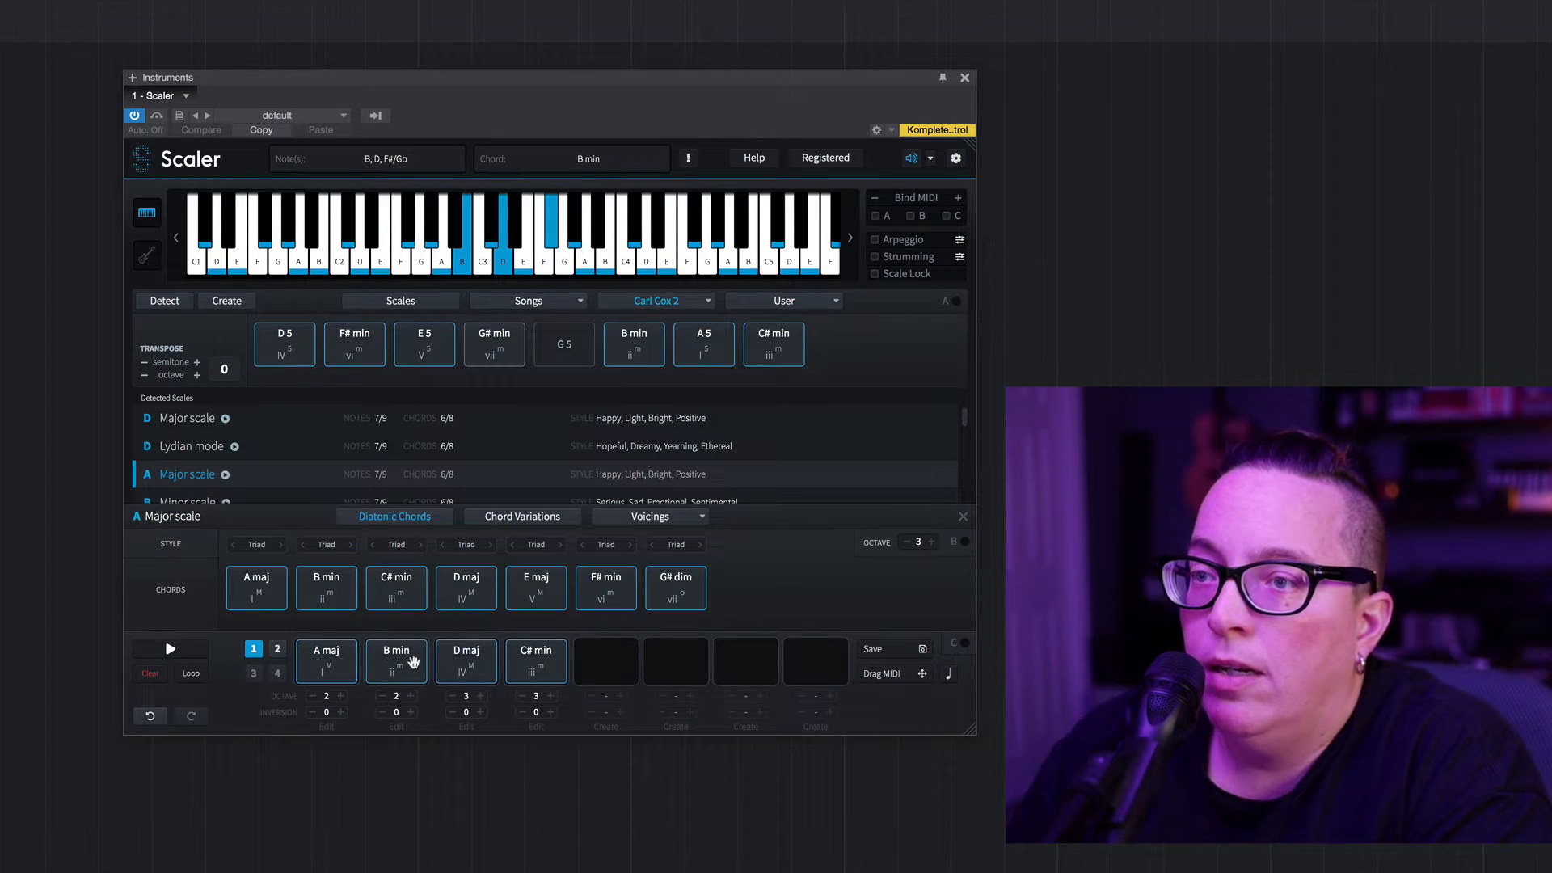
click(462, 659)
click(553, 669)
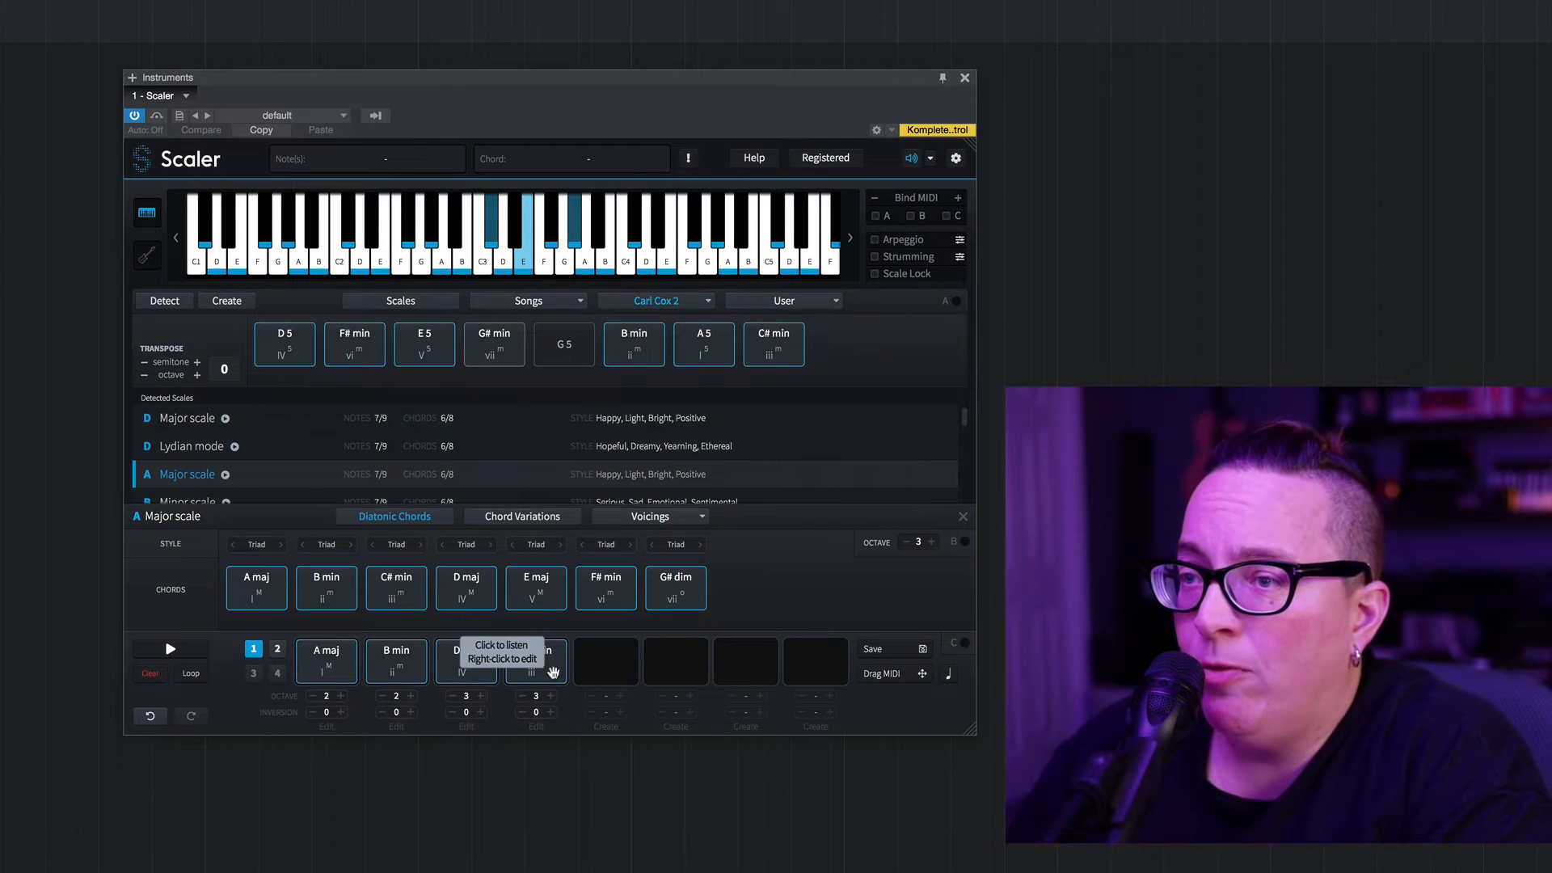
click(401, 681)
click(342, 666)
click(409, 675)
click(467, 671)
click(534, 667)
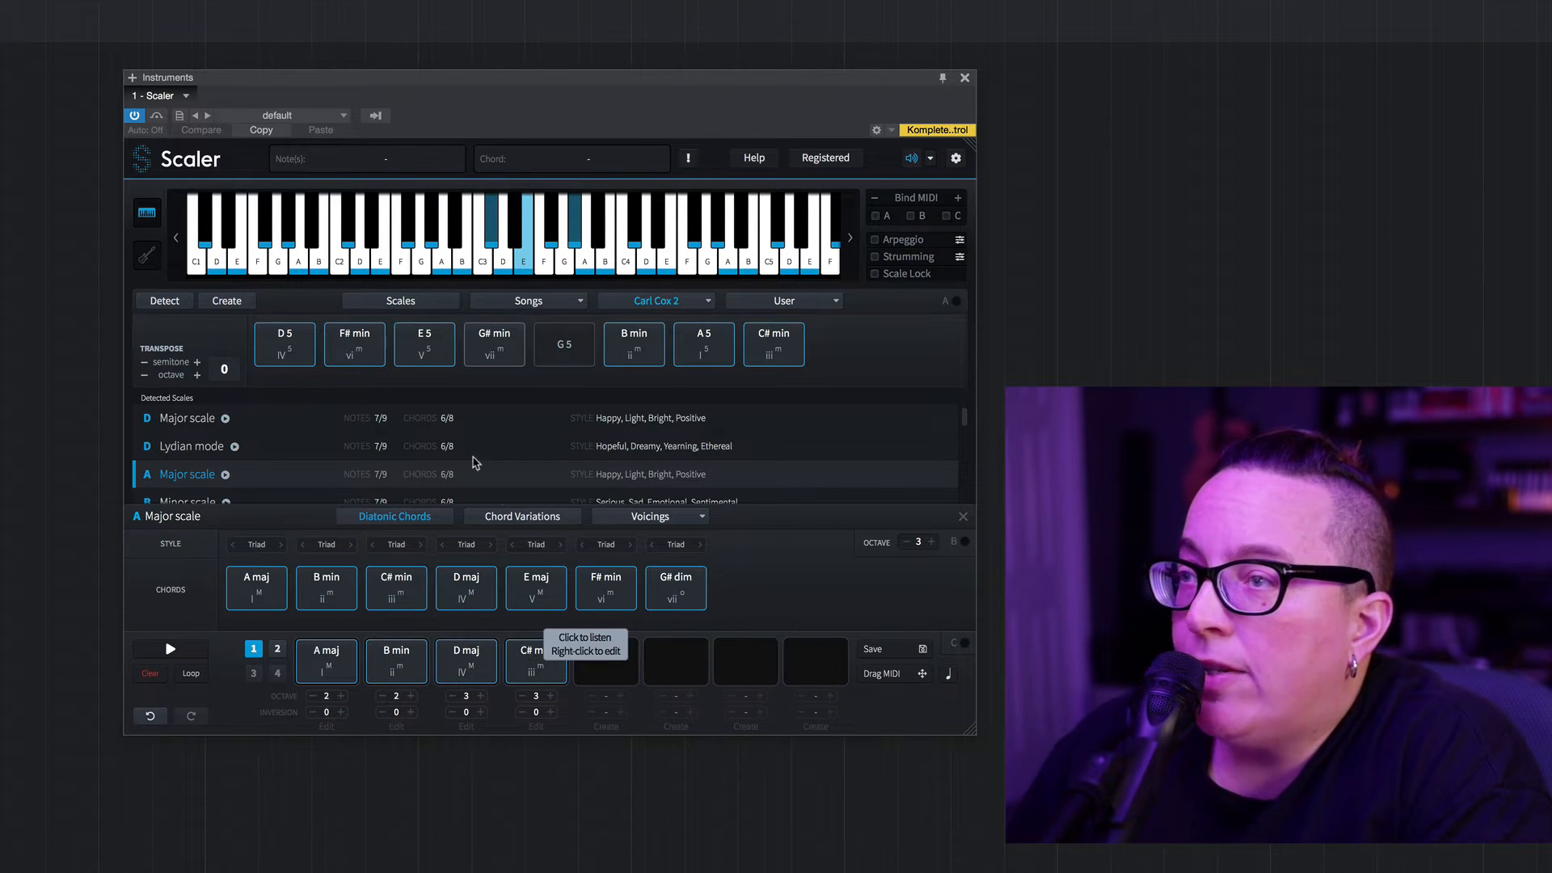
Move the plug-in window aside and play the A maj, B min, D maj and C# min progression chords
drag(464, 78, 752, 83)
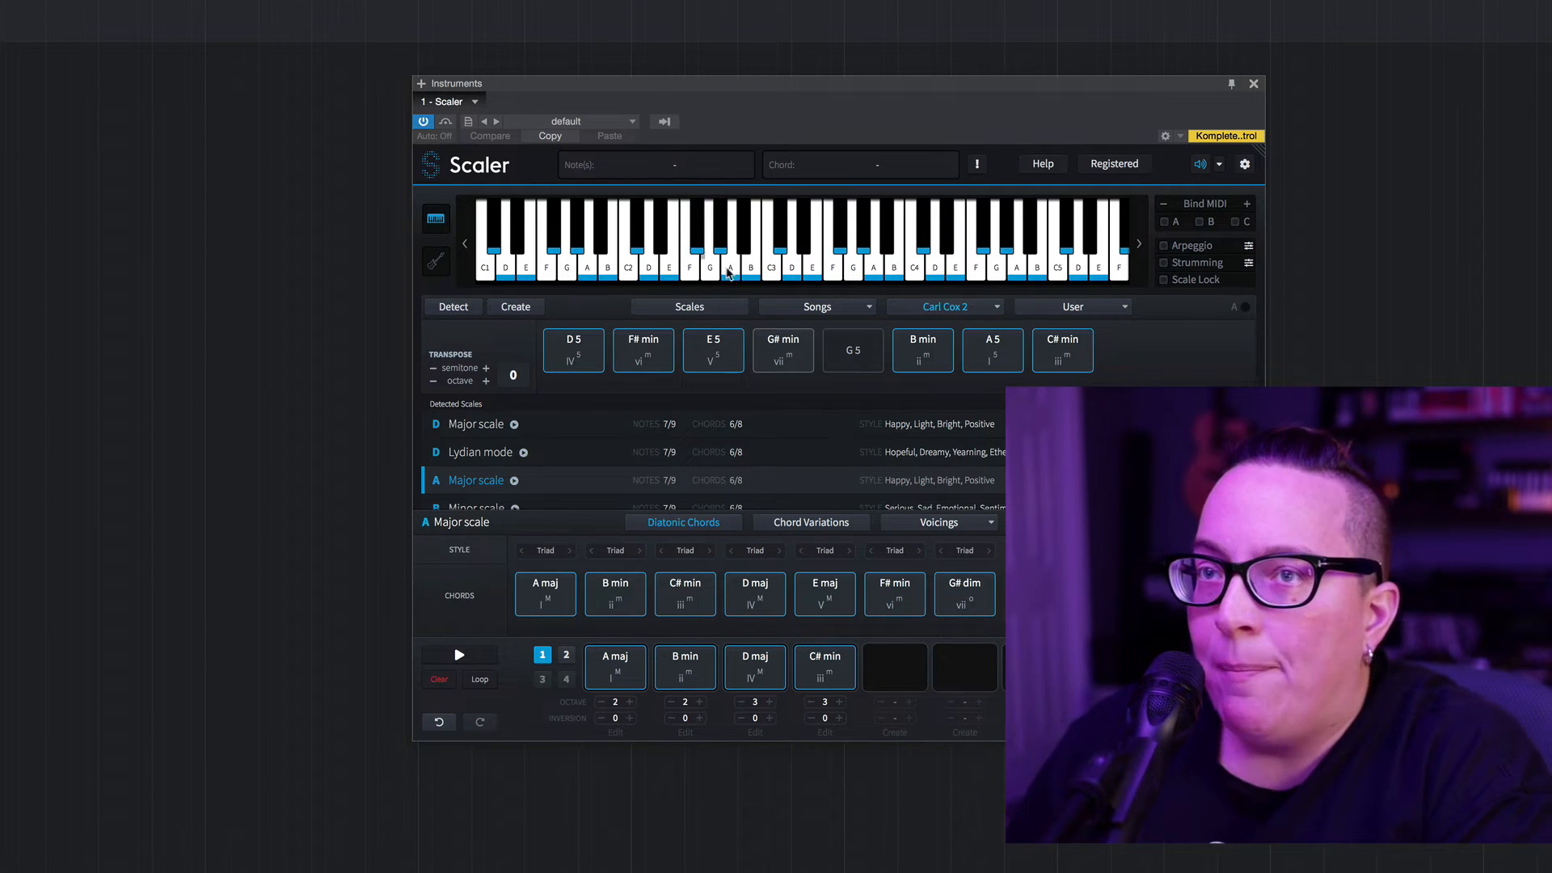
click(683, 595)
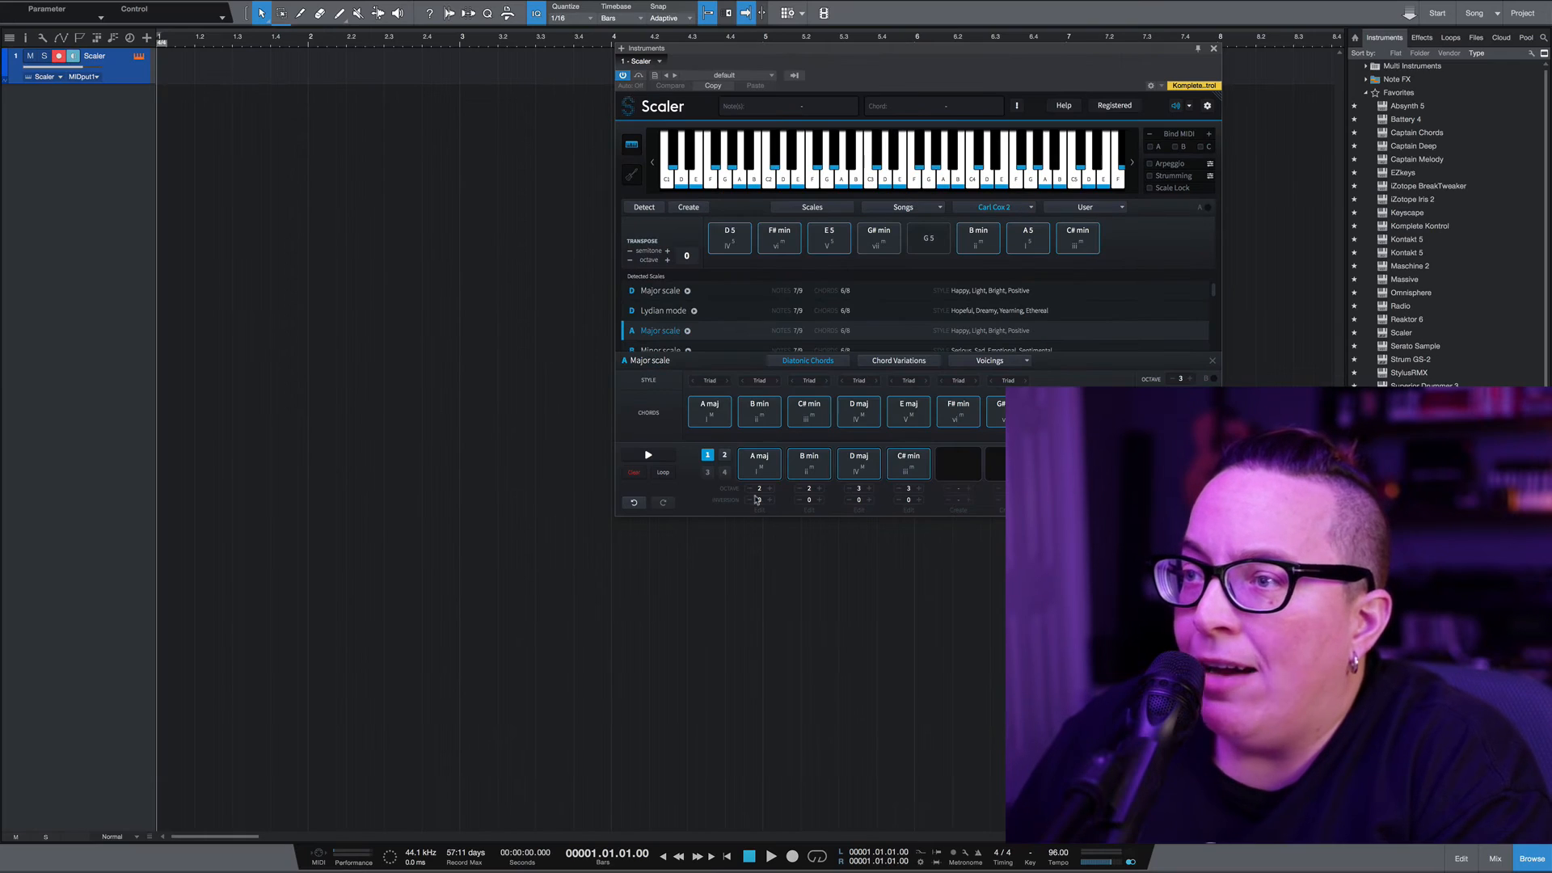
click(758, 472)
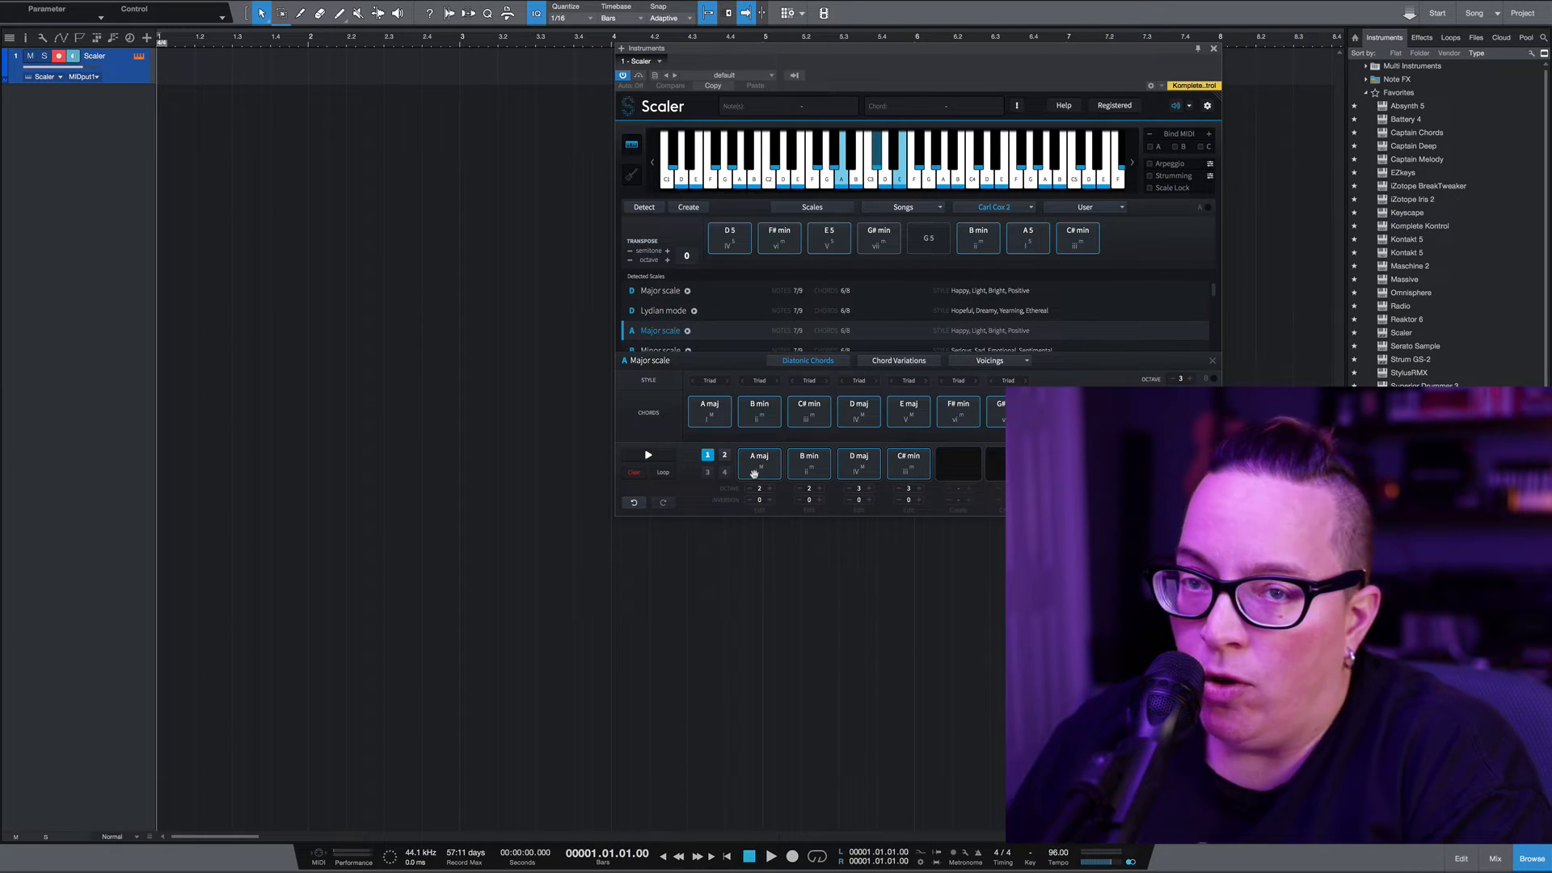
click(809, 464)
click(858, 465)
click(906, 469)
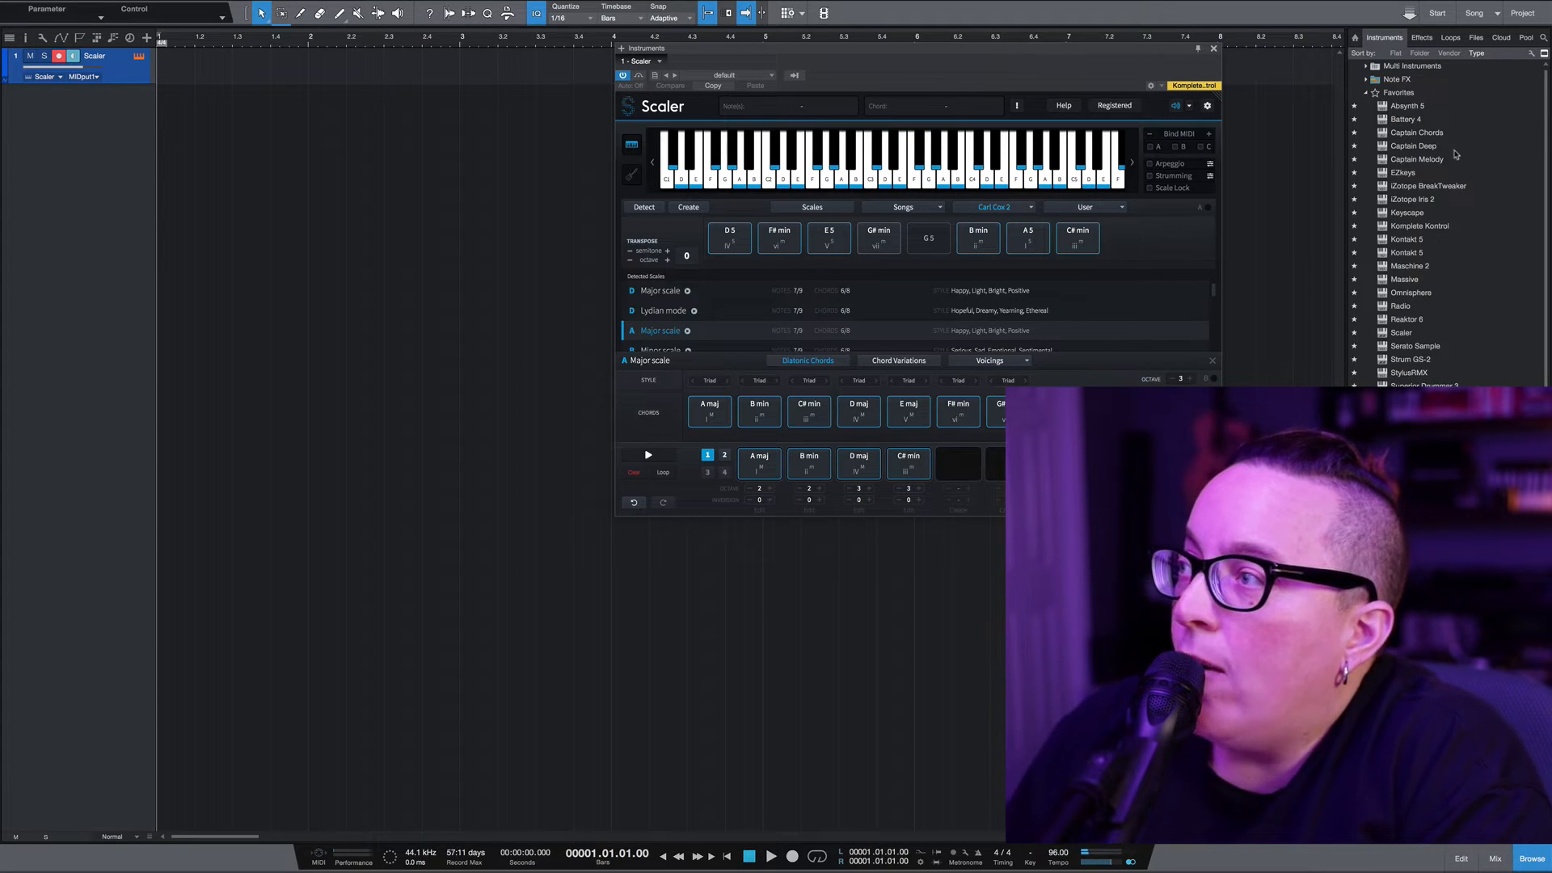
Add a Keyscape instrument track from the favorite instruments, and remove that track again
click(1424, 212)
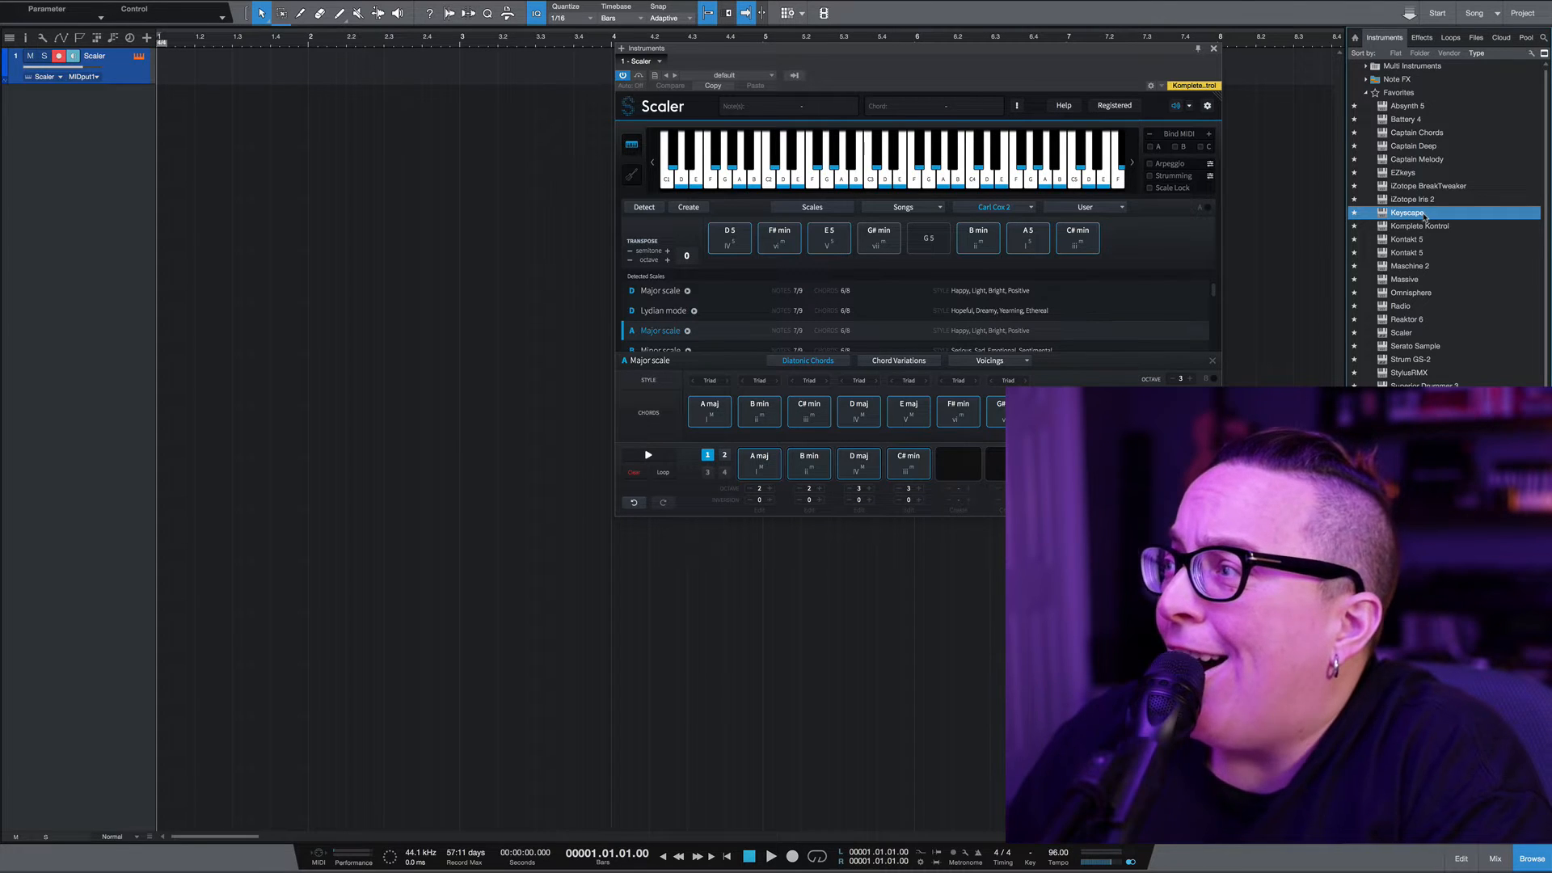
drag(1422, 216, 59, 156)
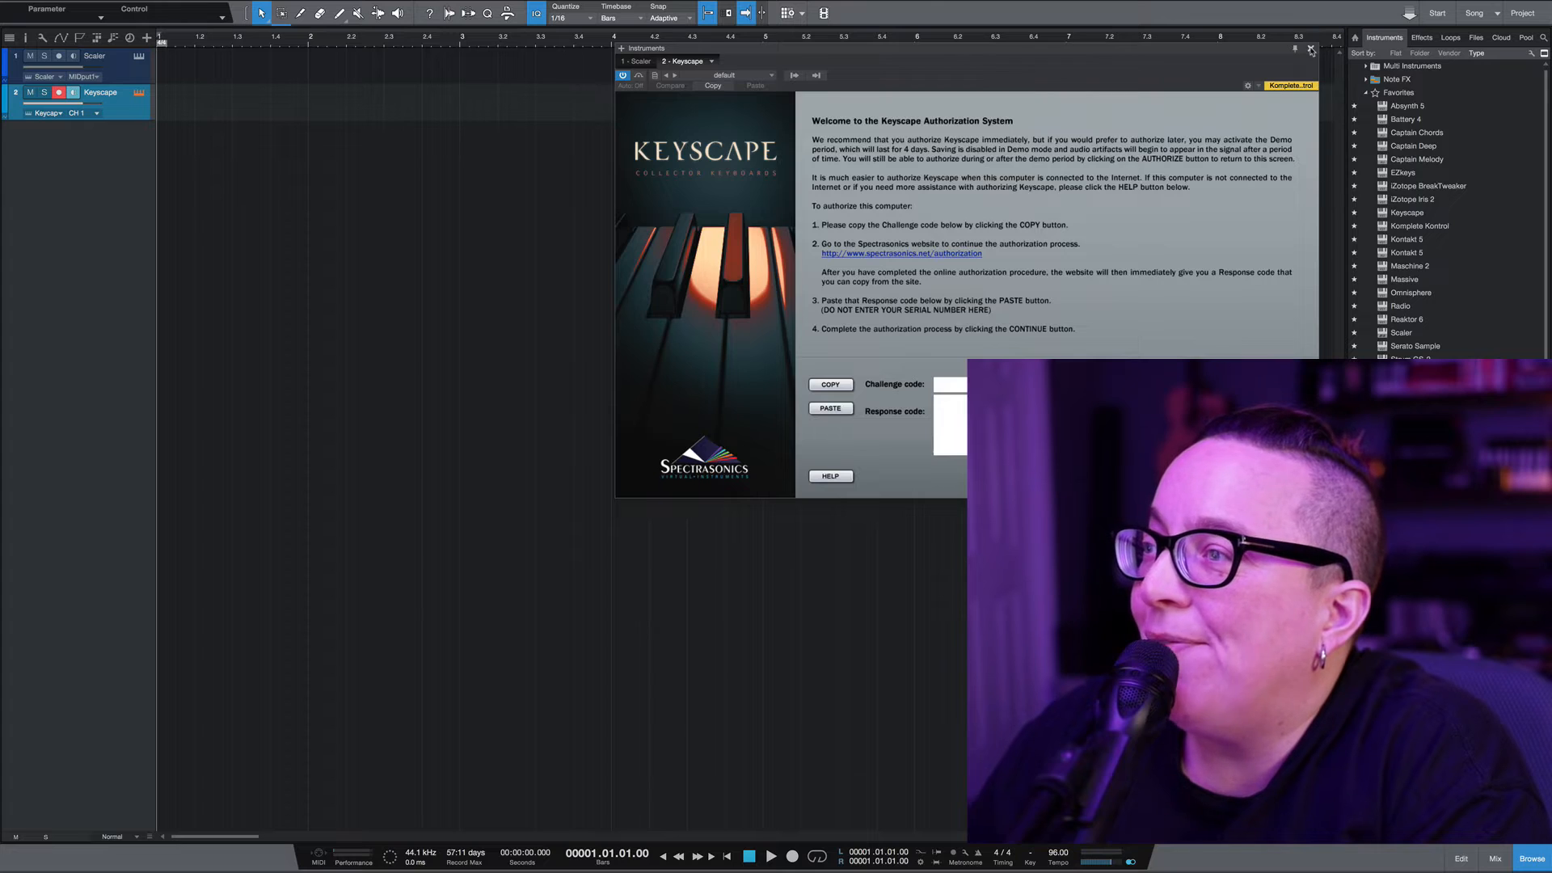
click(1310, 50)
right_click(136, 113)
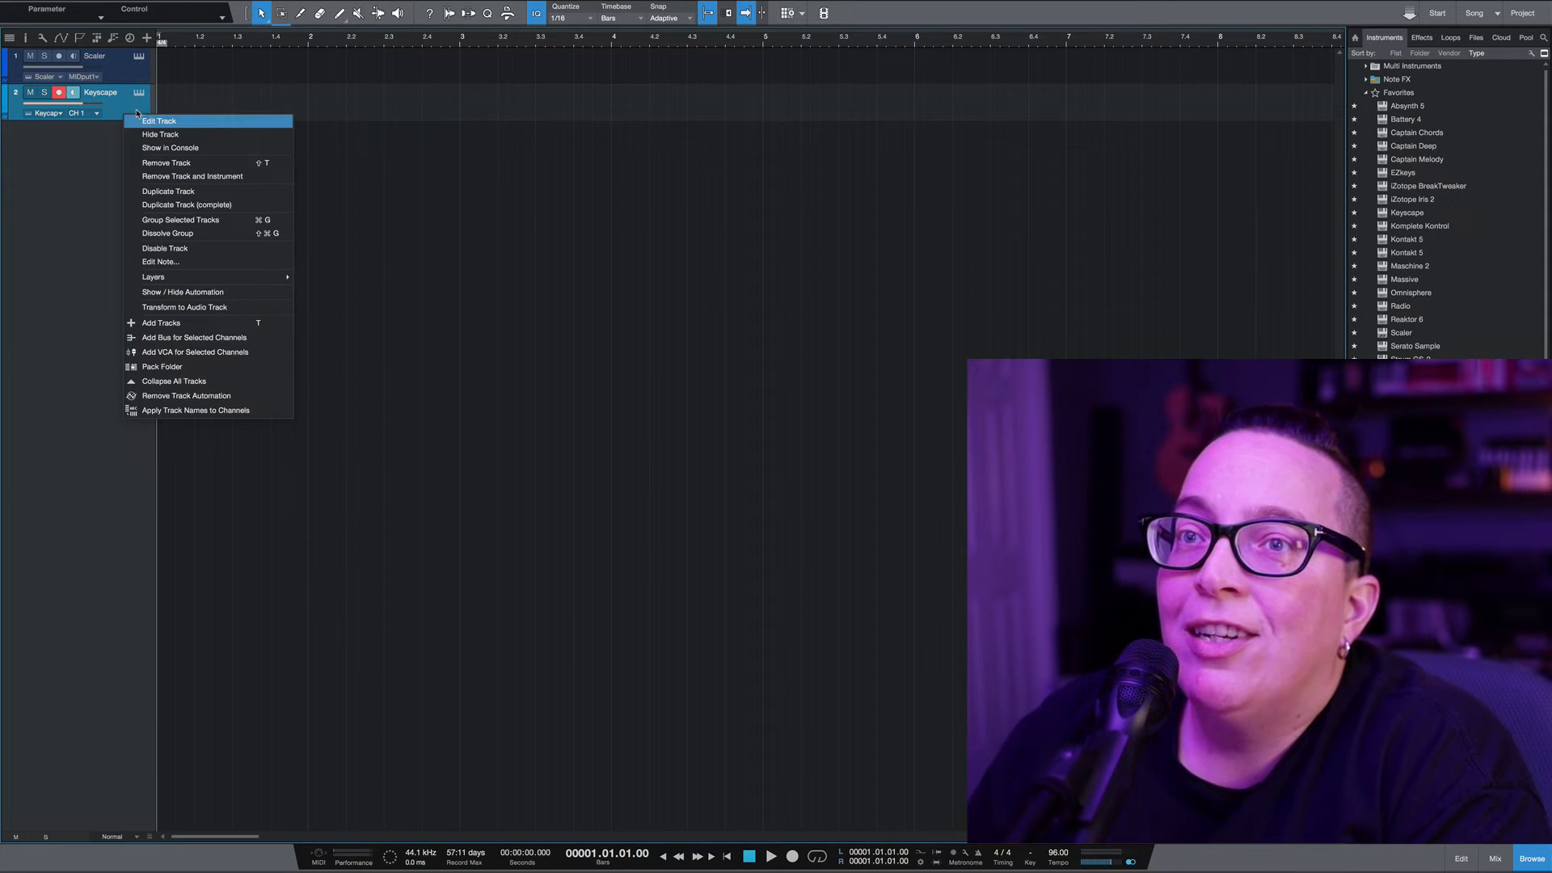
click(161, 163)
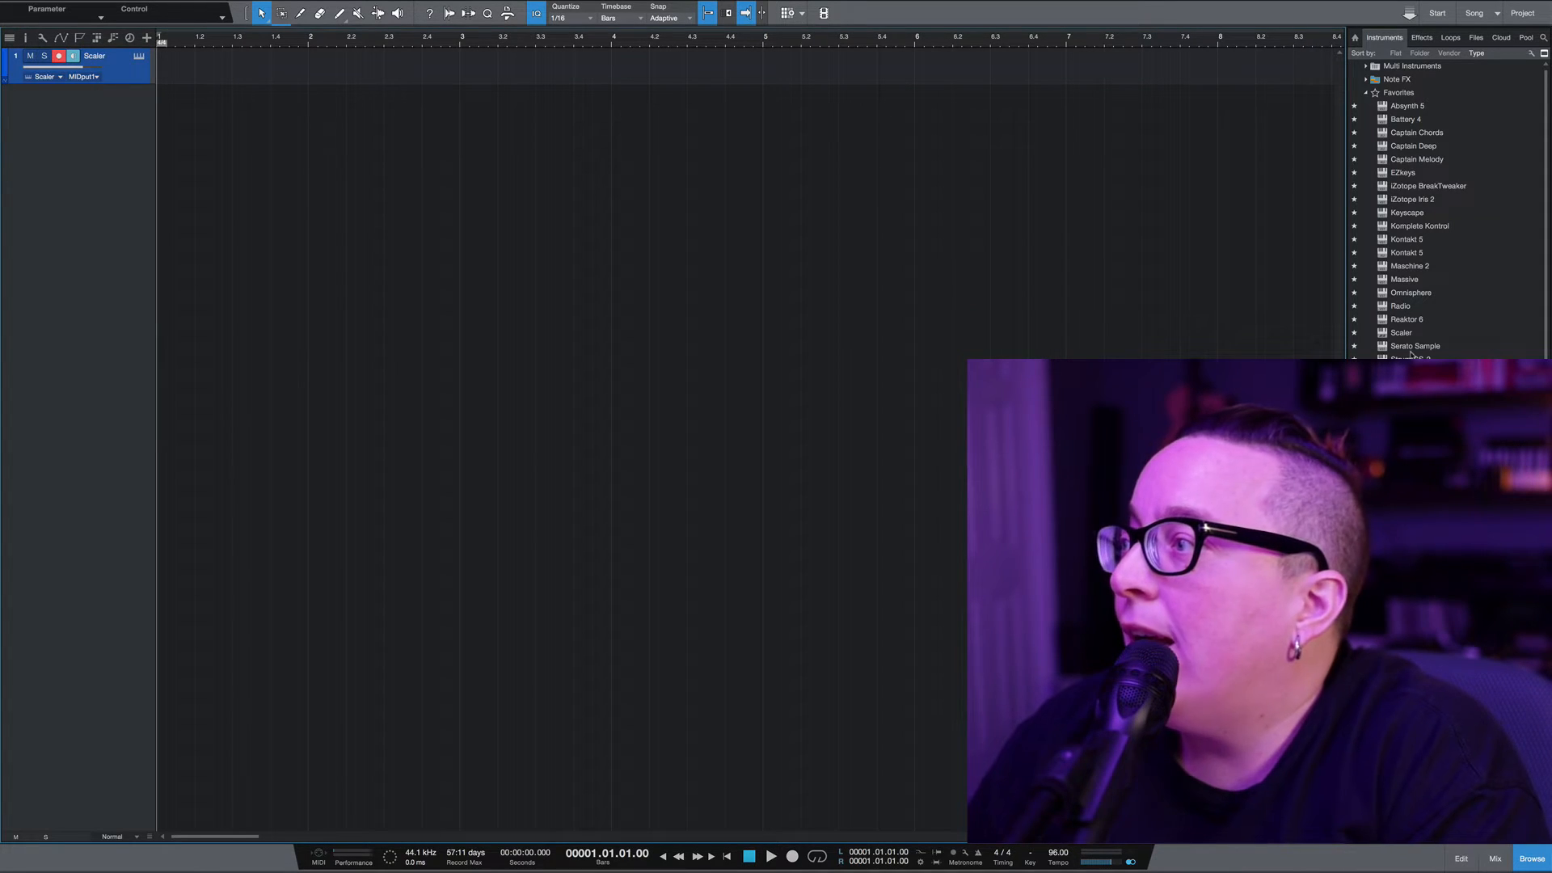
Add Omnisphere and Massive instrument tracks from the favorite instruments, and remove the Omnisphere track again
drag(1415, 292, 72, 258)
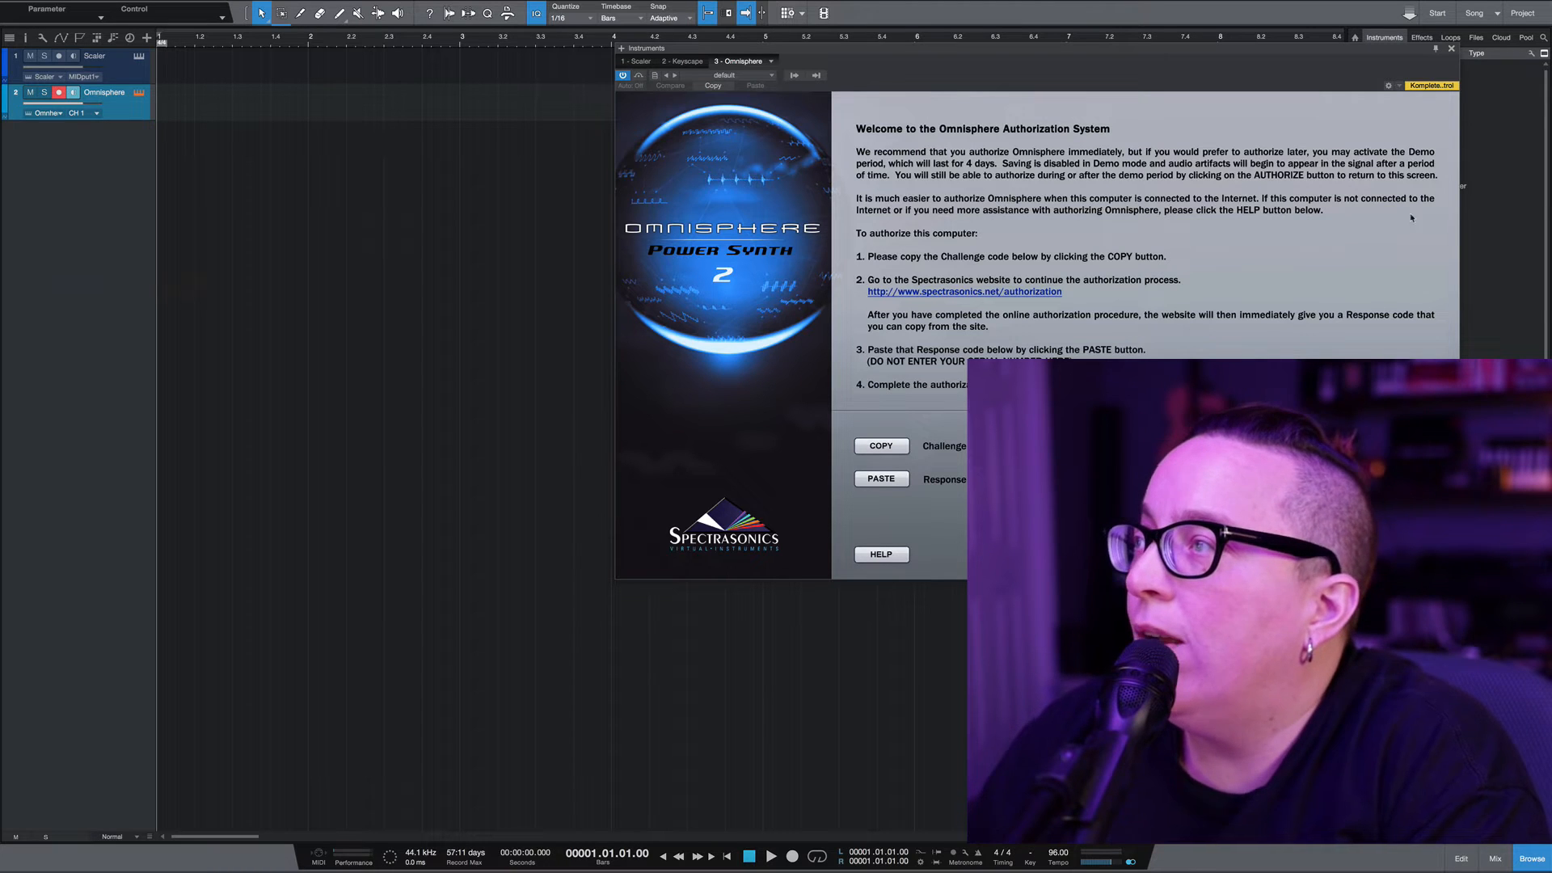
click(1452, 48)
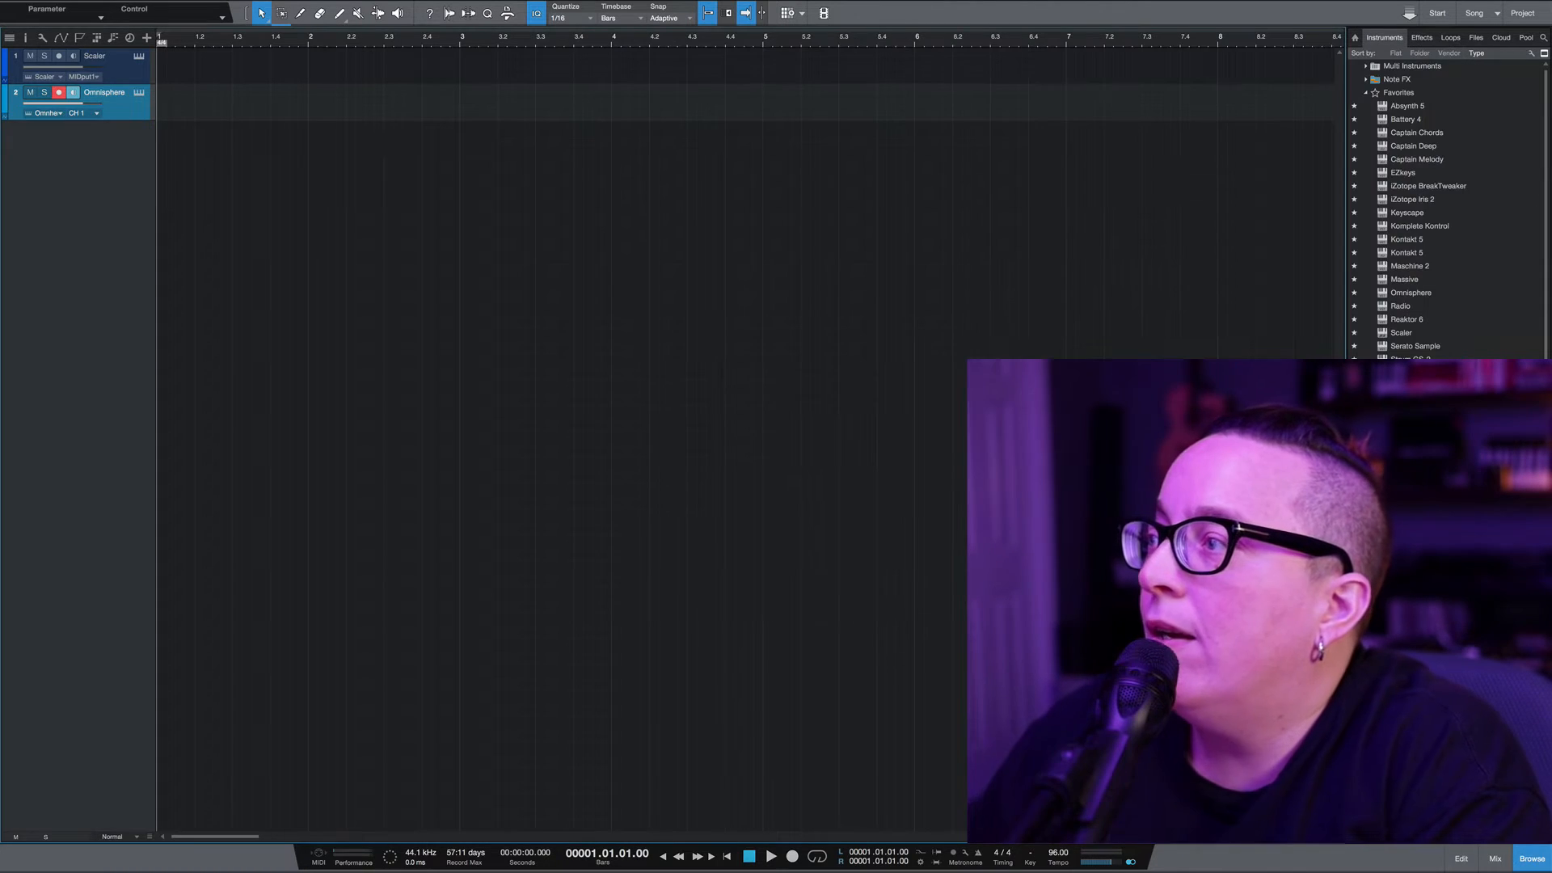
drag(1407, 281, 79, 249)
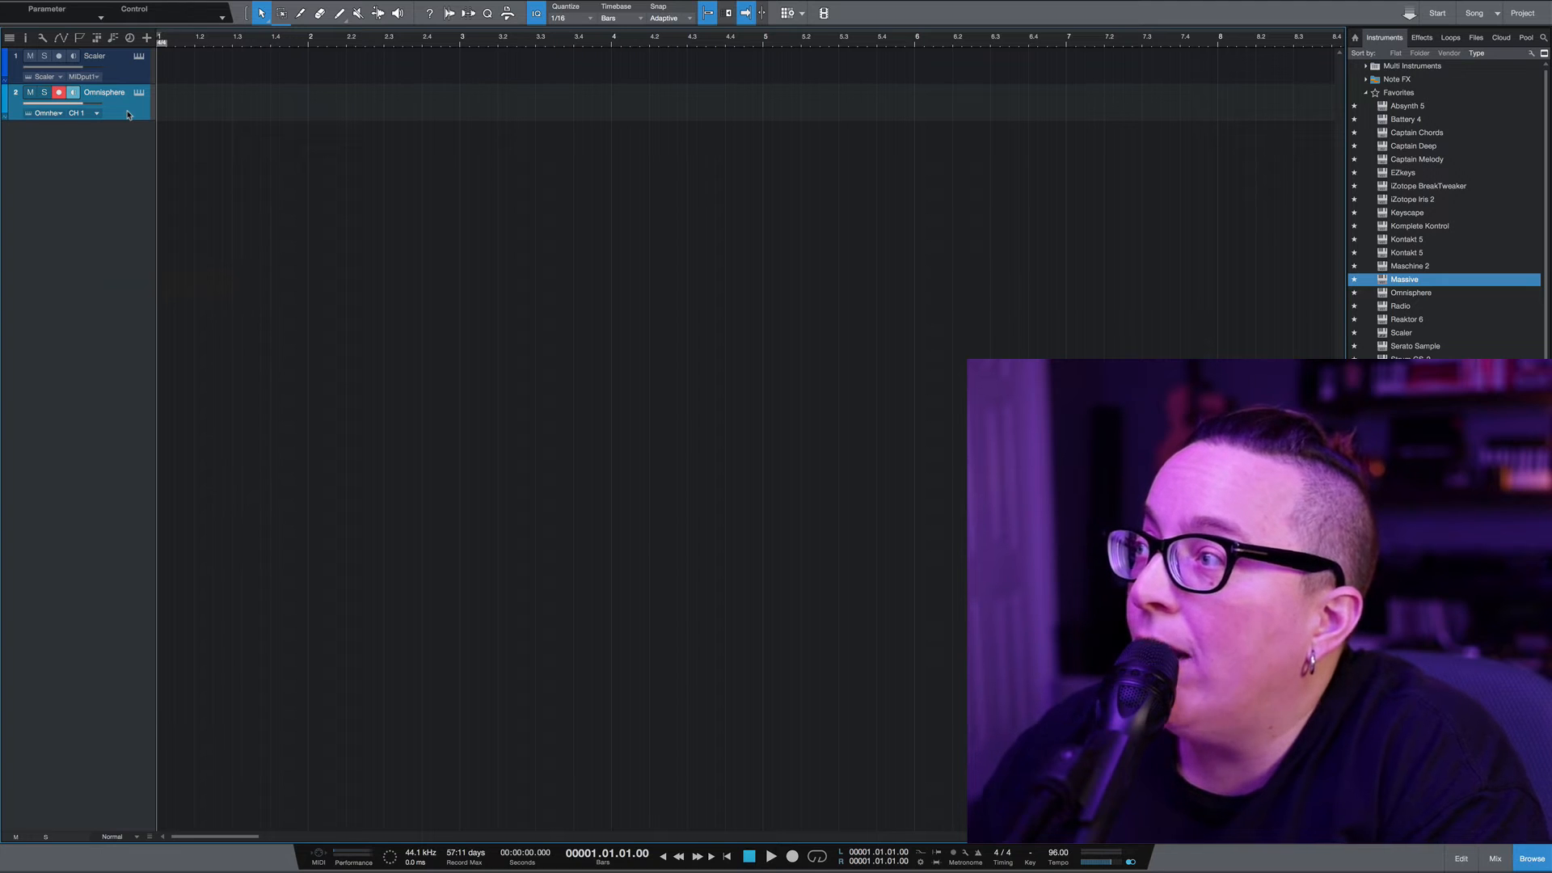
right_click(129, 106)
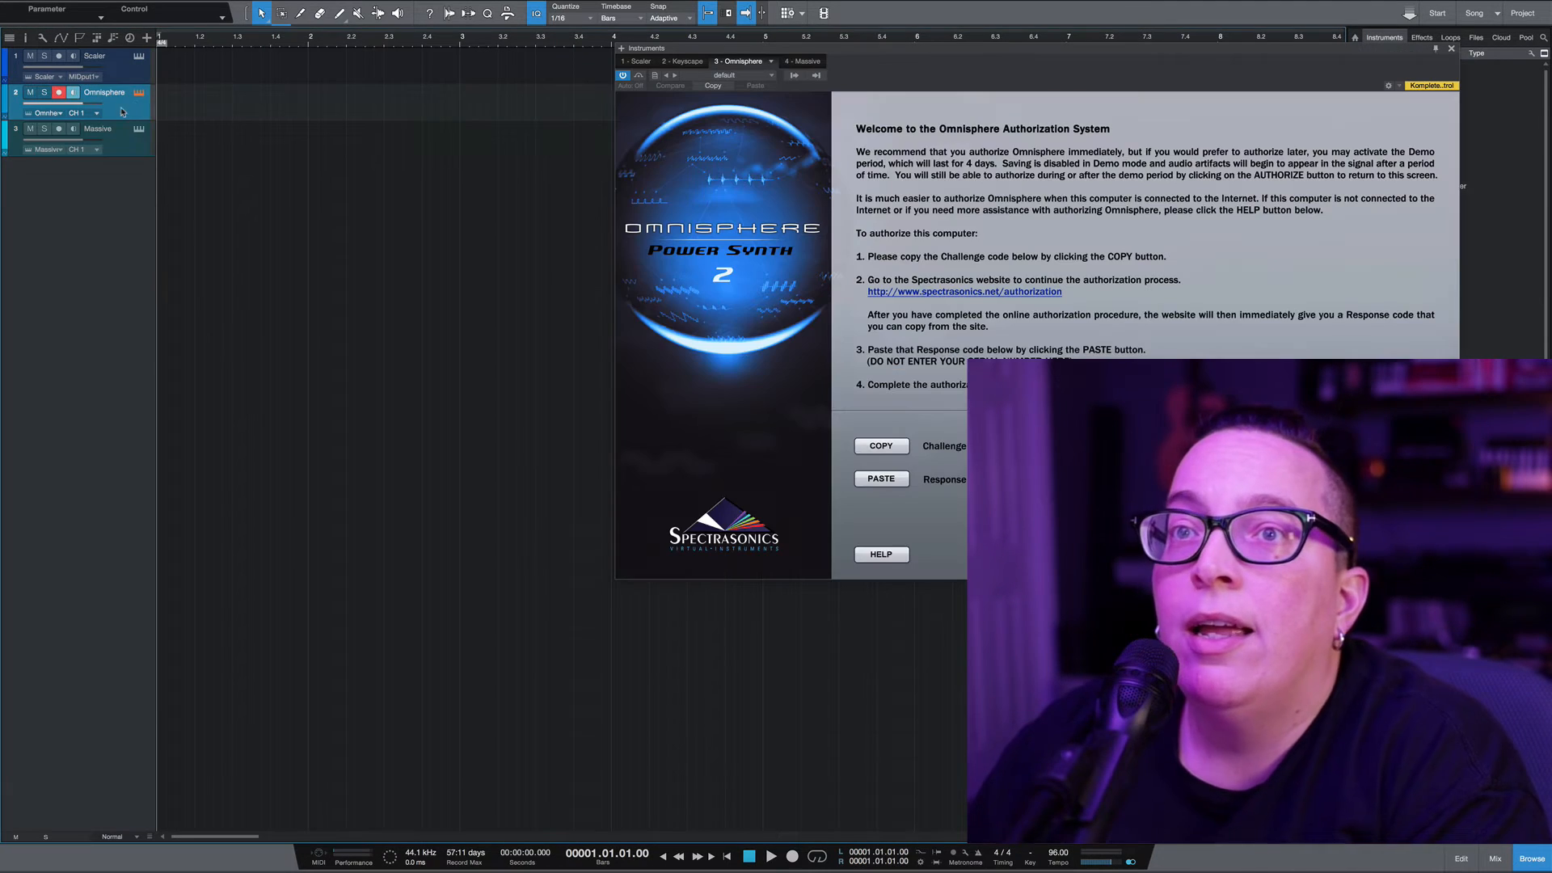
click(172, 167)
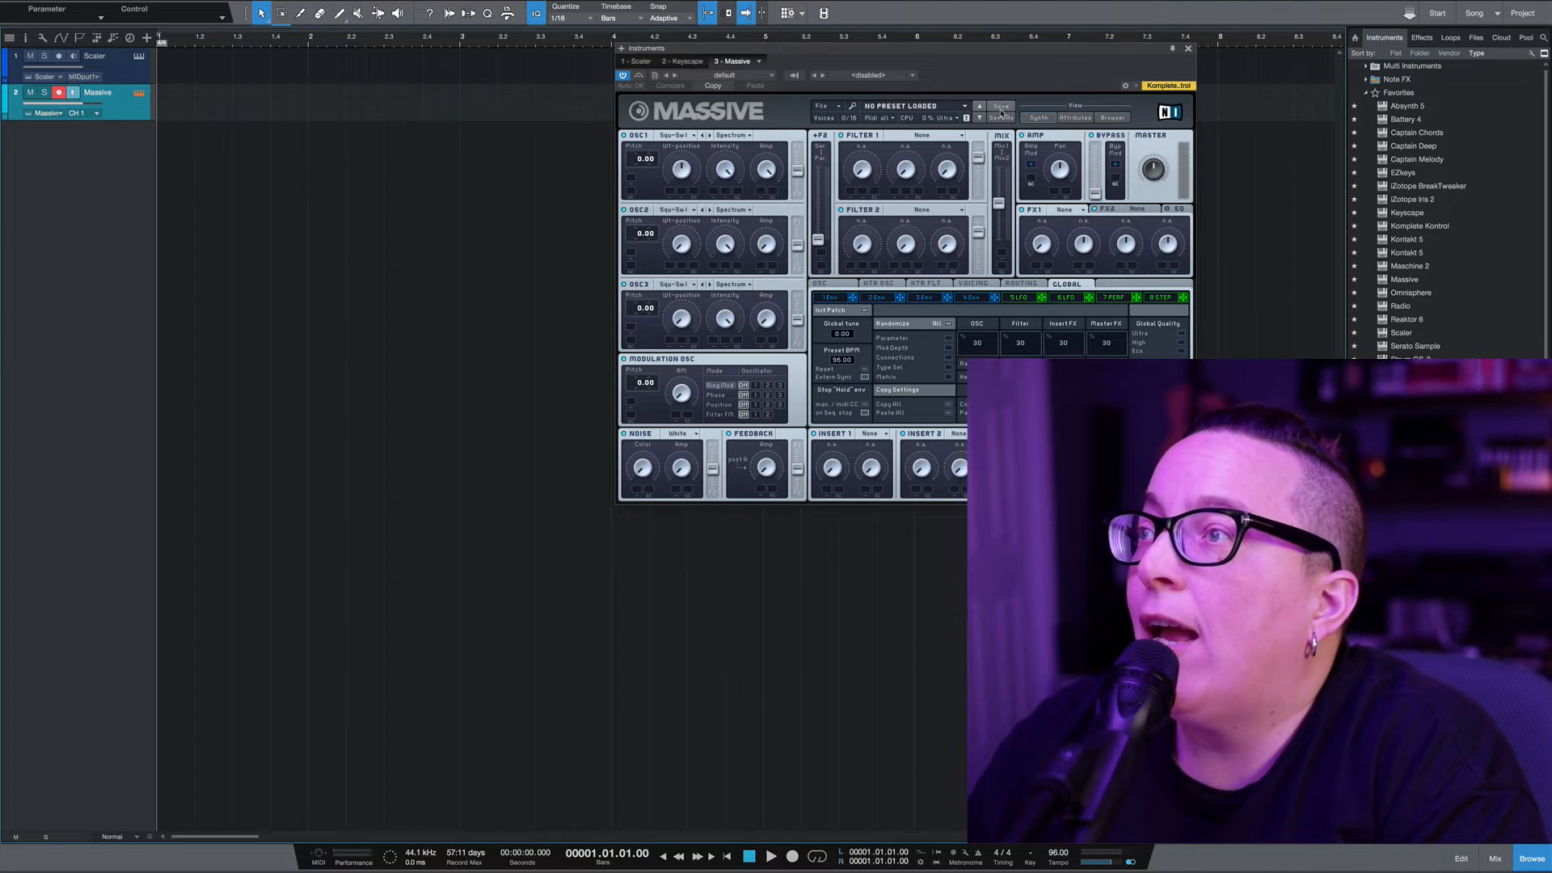
Open Massive's sound browser and load the Karnaval preset from Caribbean Current, Synth Misc, Melodic Sequences
click(1115, 120)
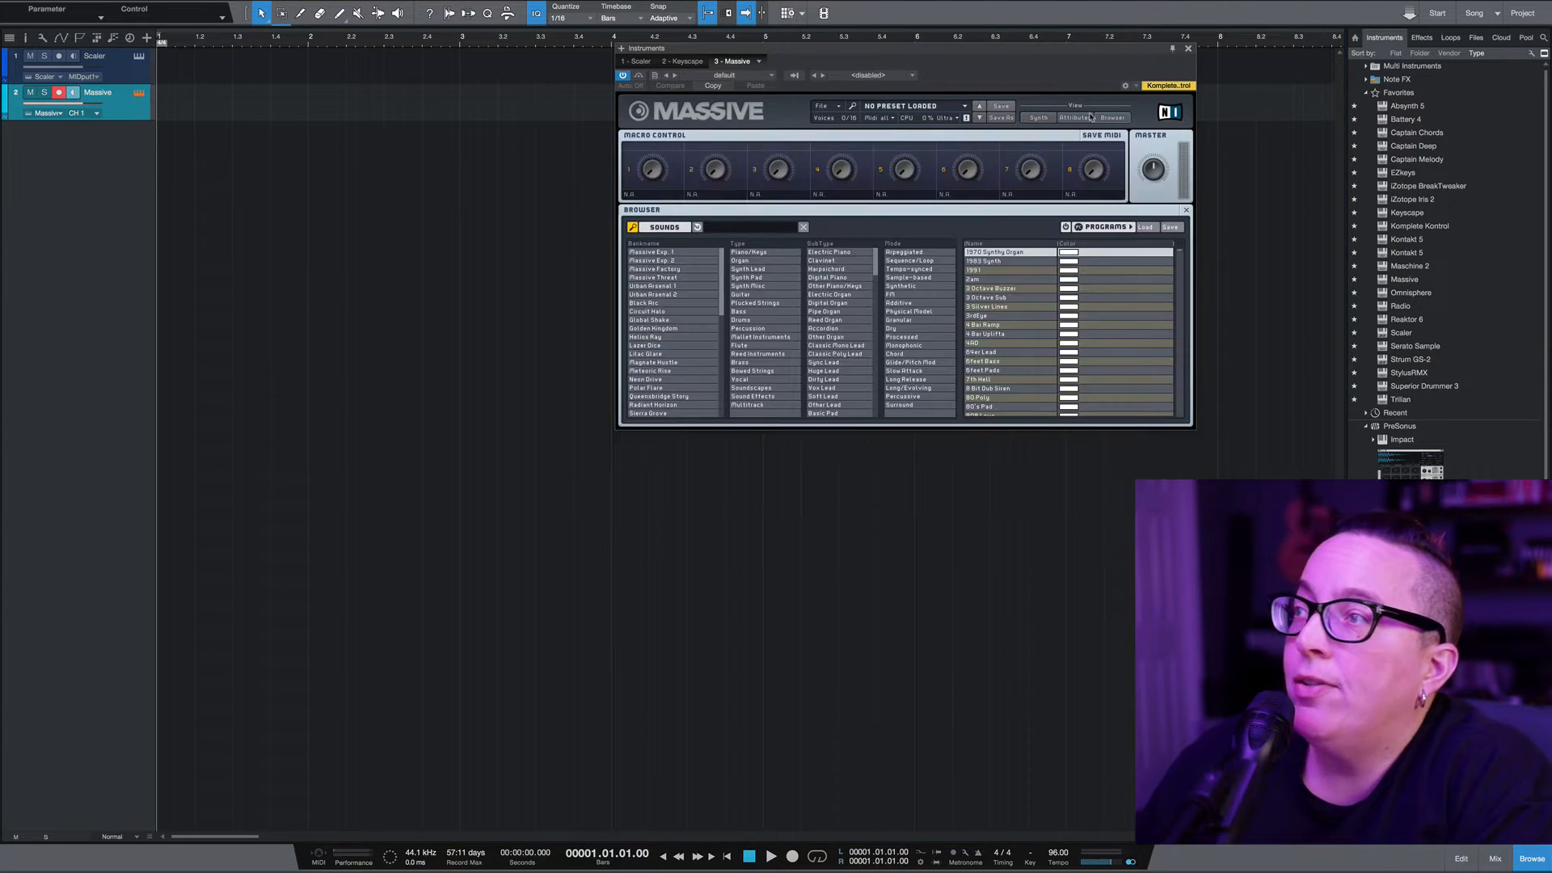
drag(954, 48, 563, 86)
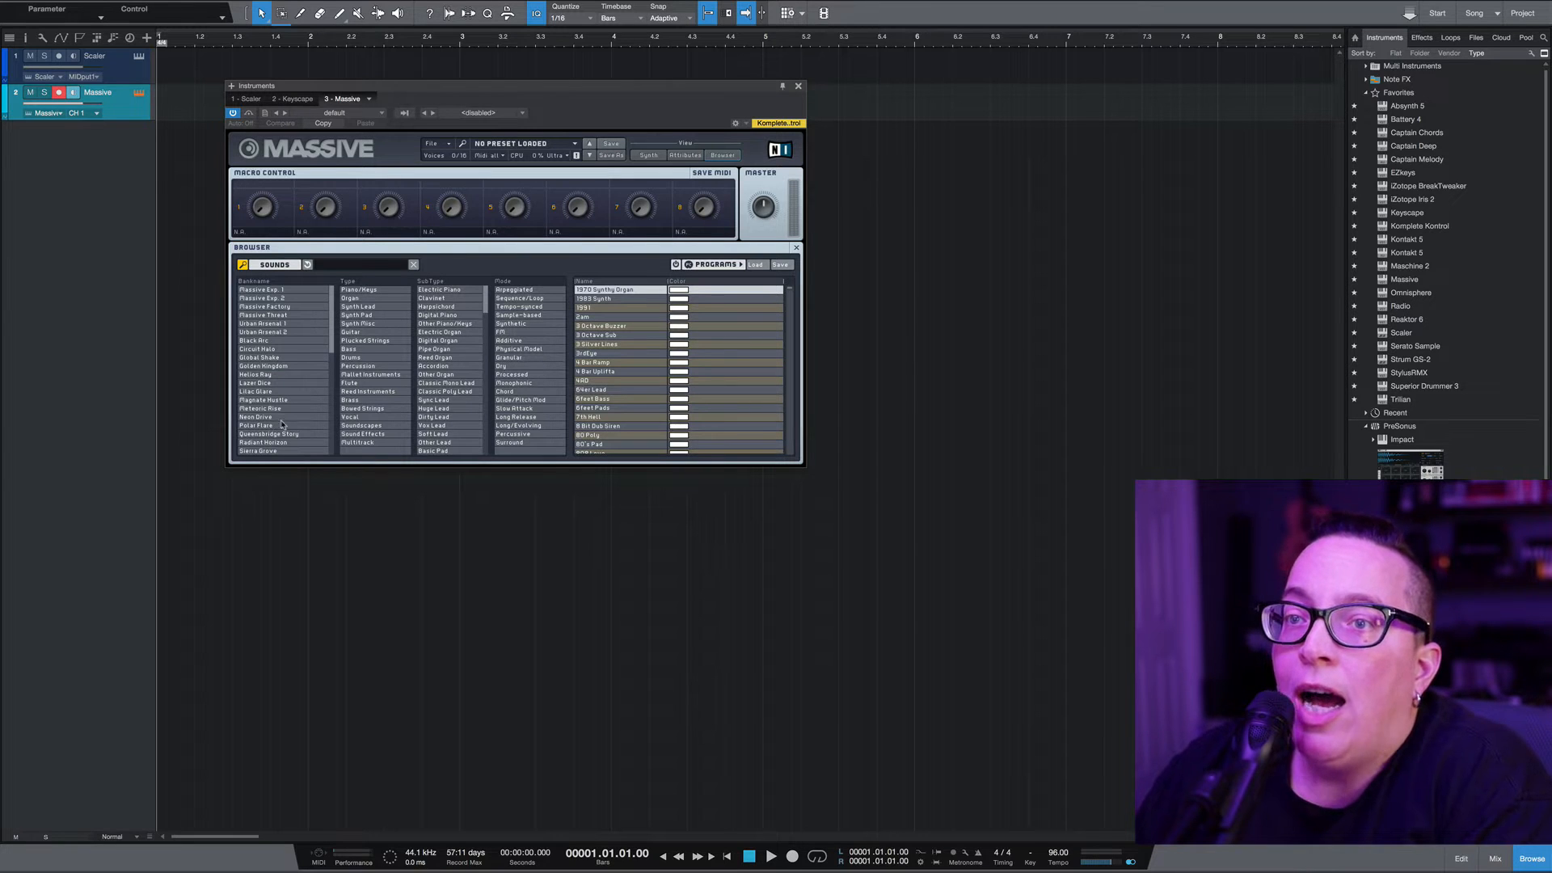
scroll(285, 394, down, 1)
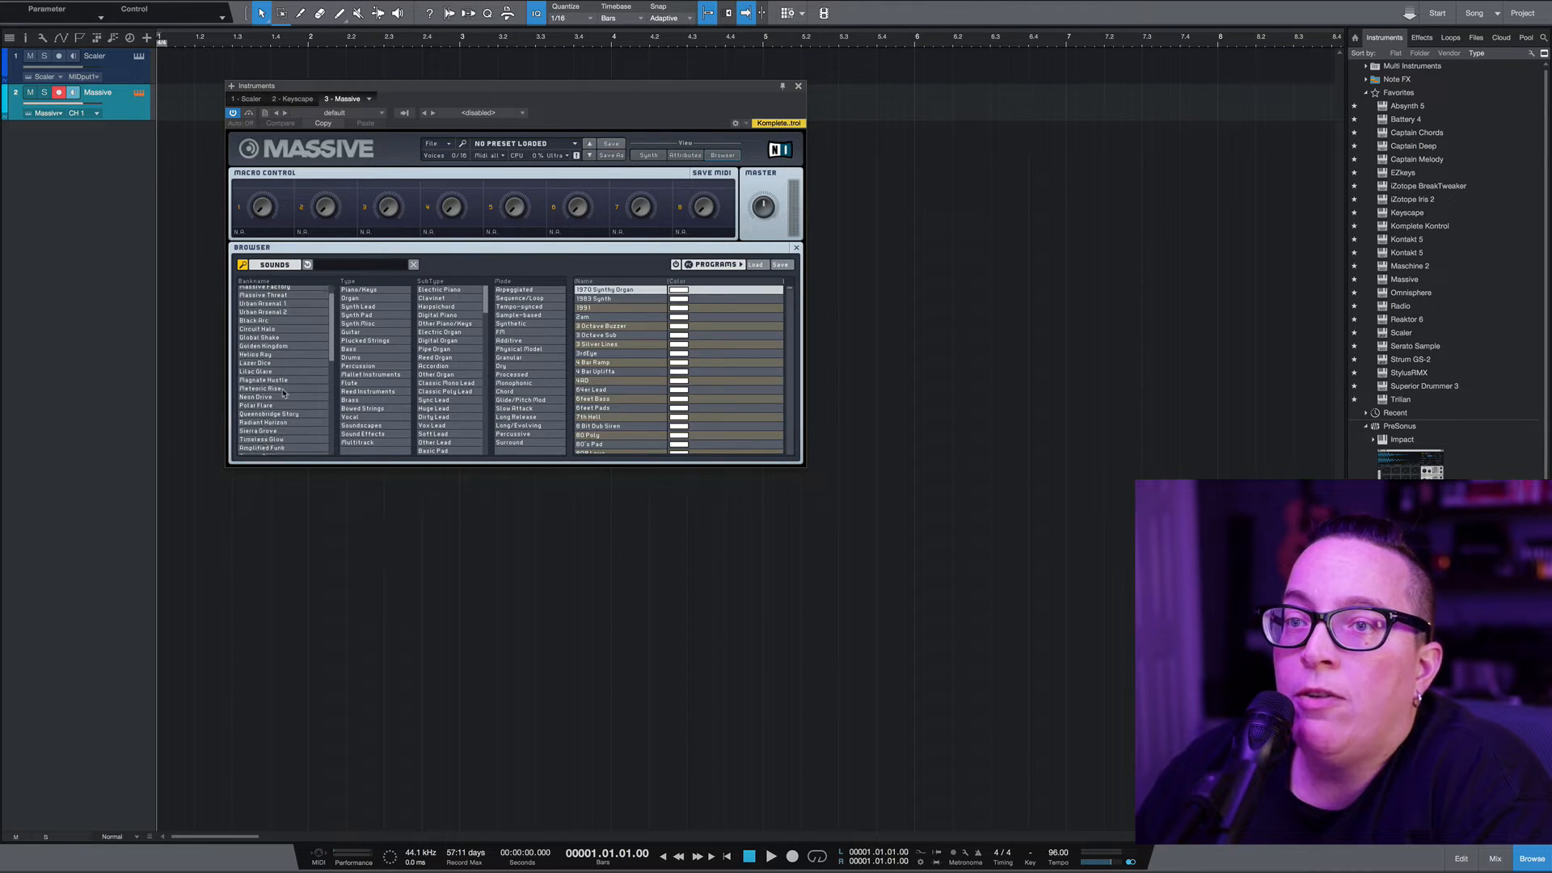
scroll(295, 392, down, 1)
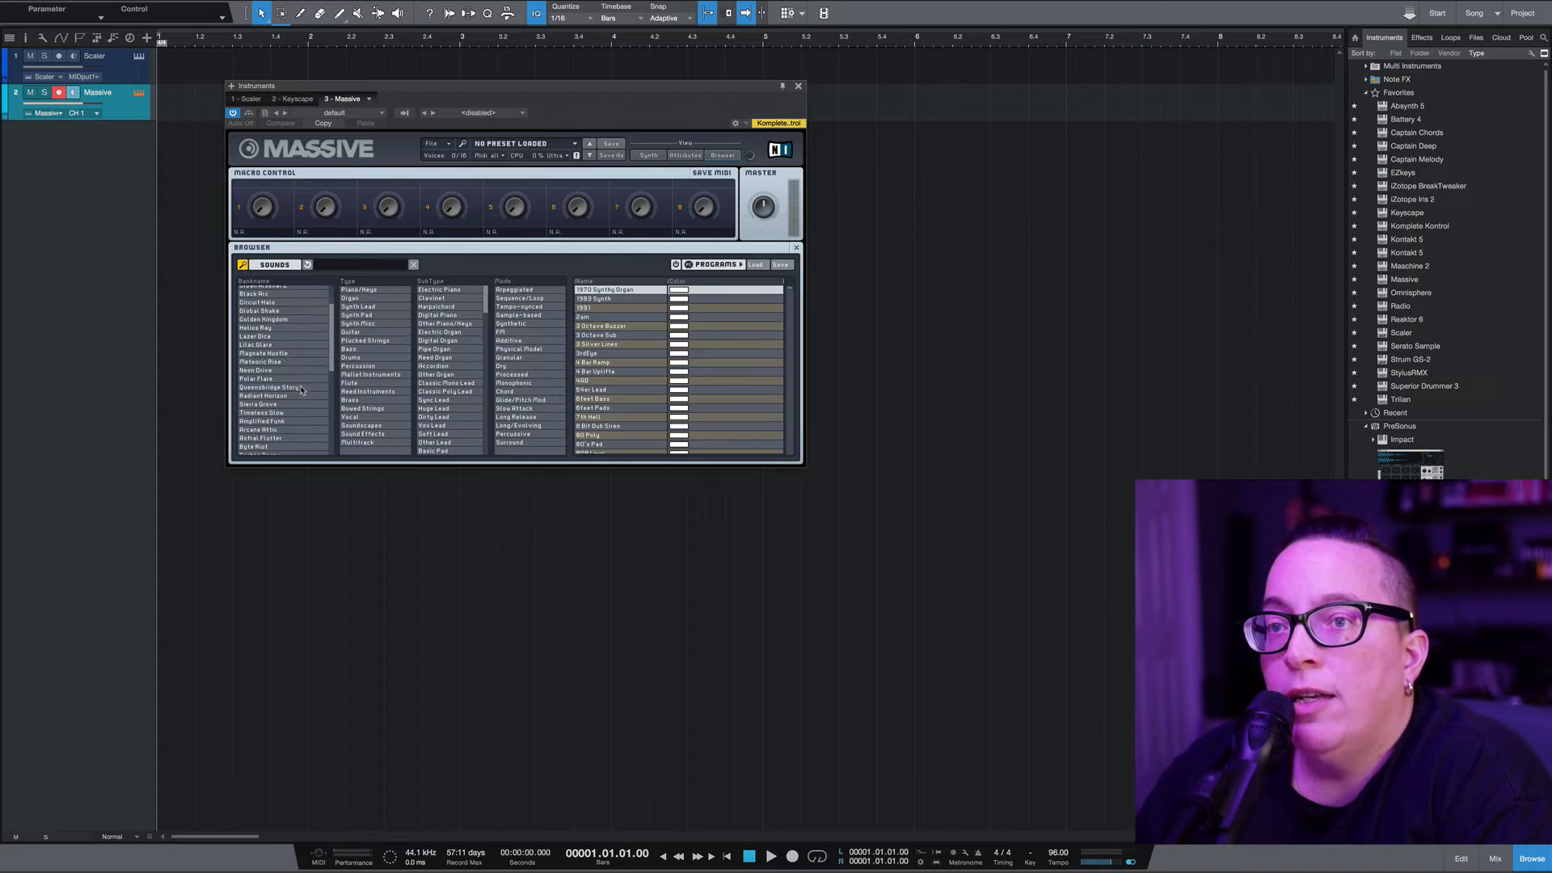
drag(333, 358, 333, 382)
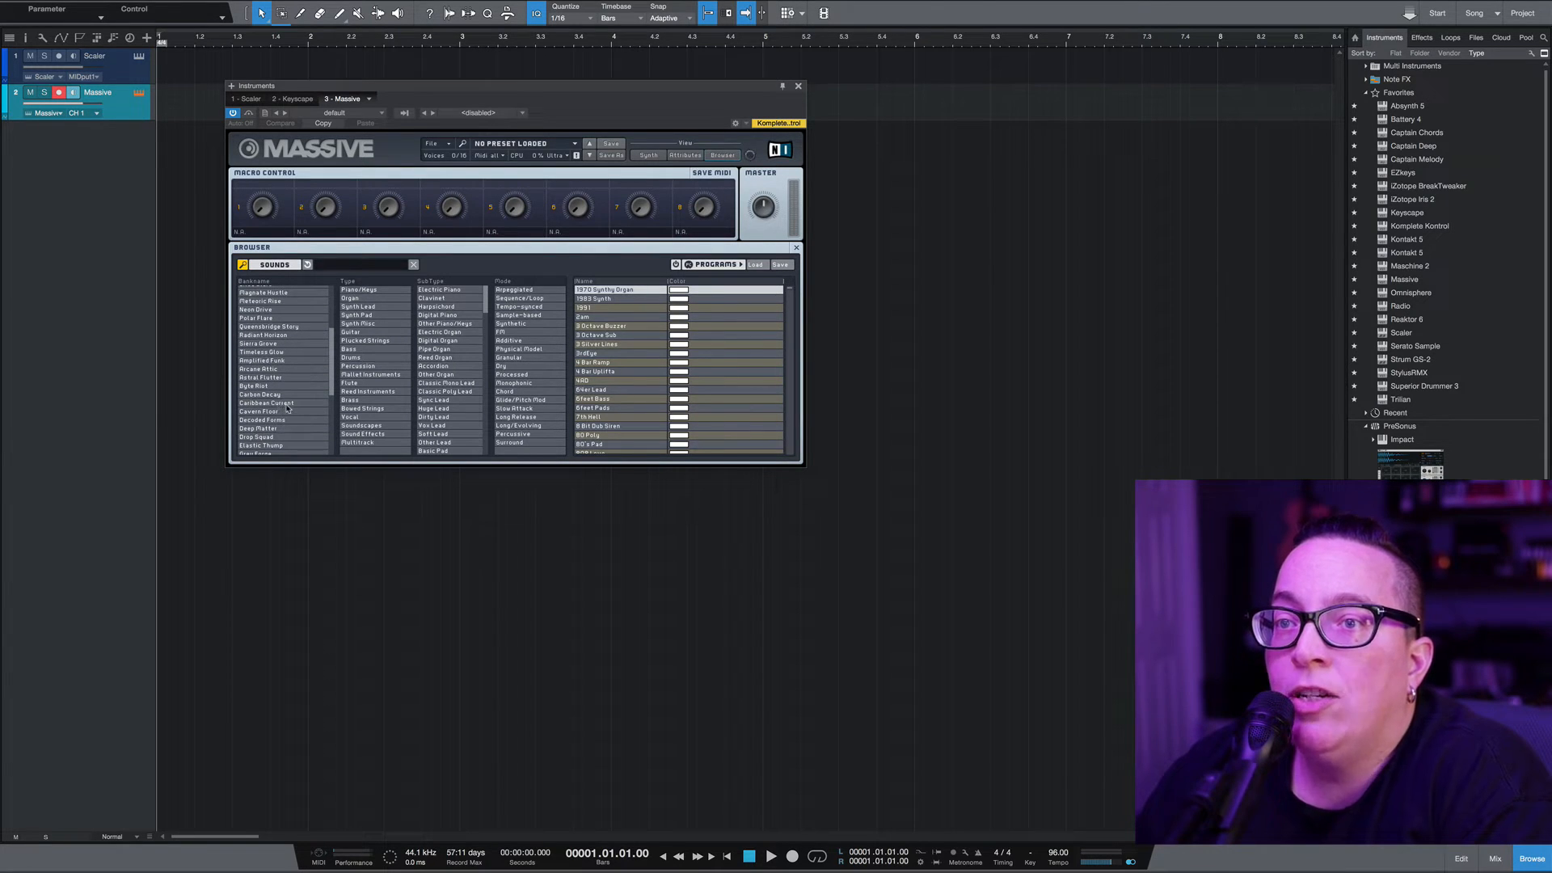
click(284, 404)
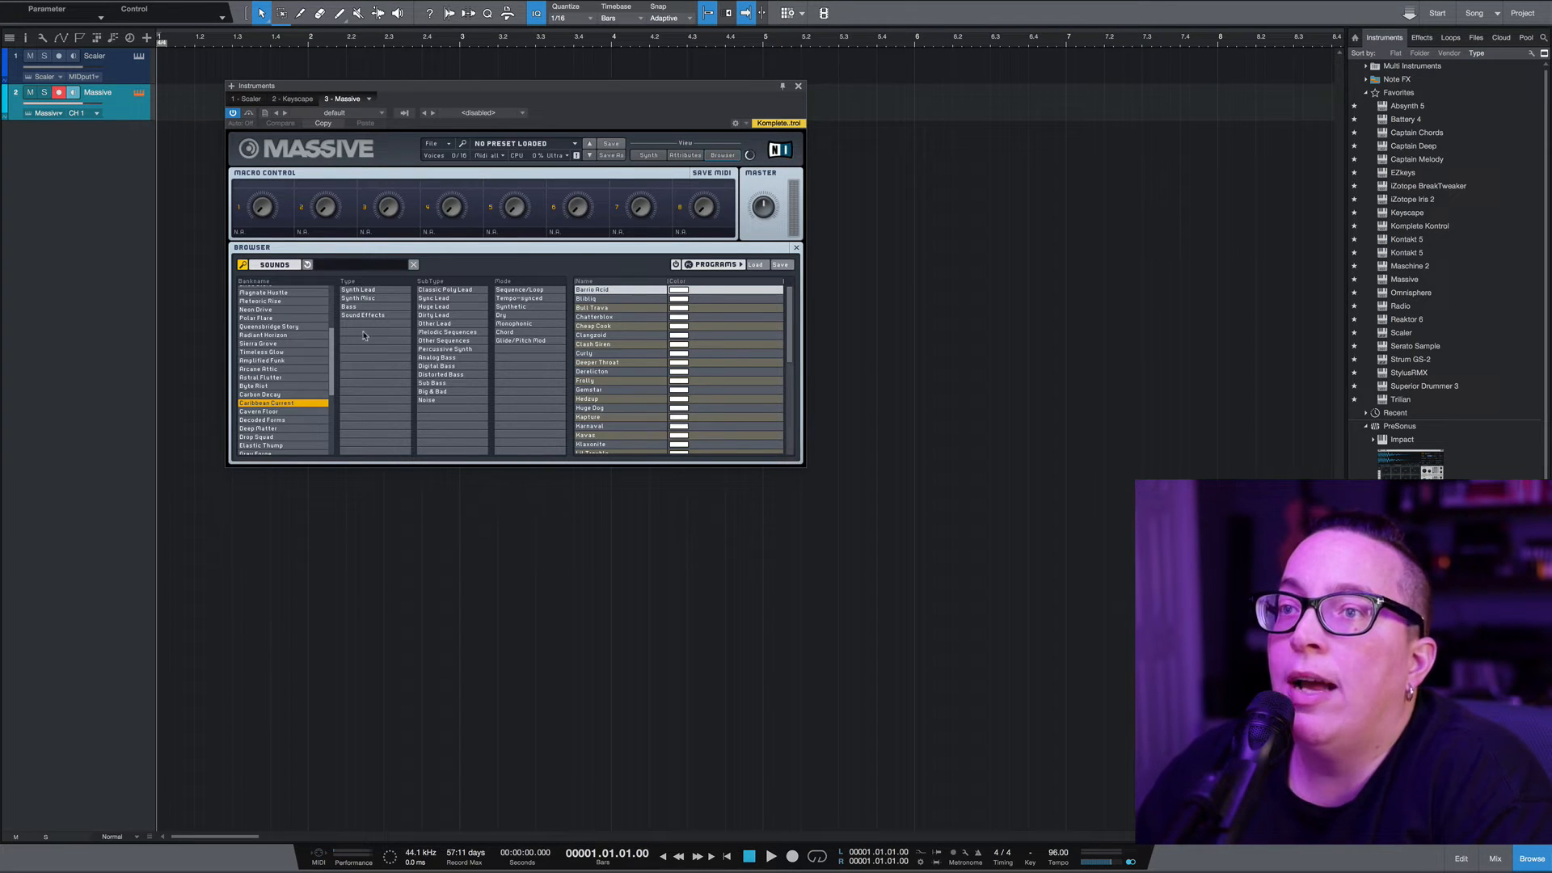
click(367, 299)
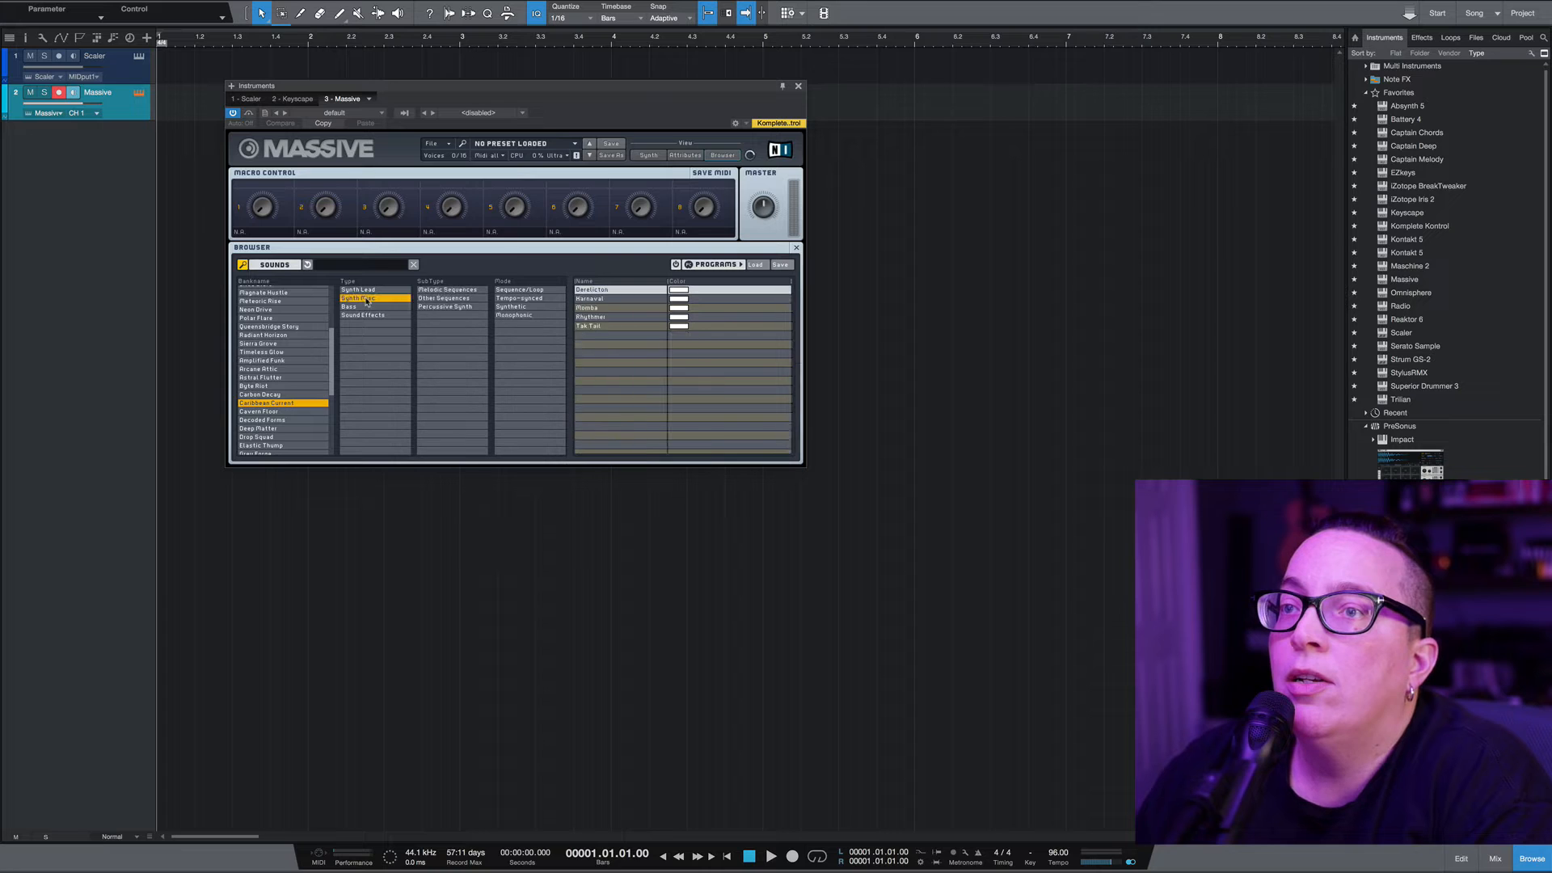
click(445, 291)
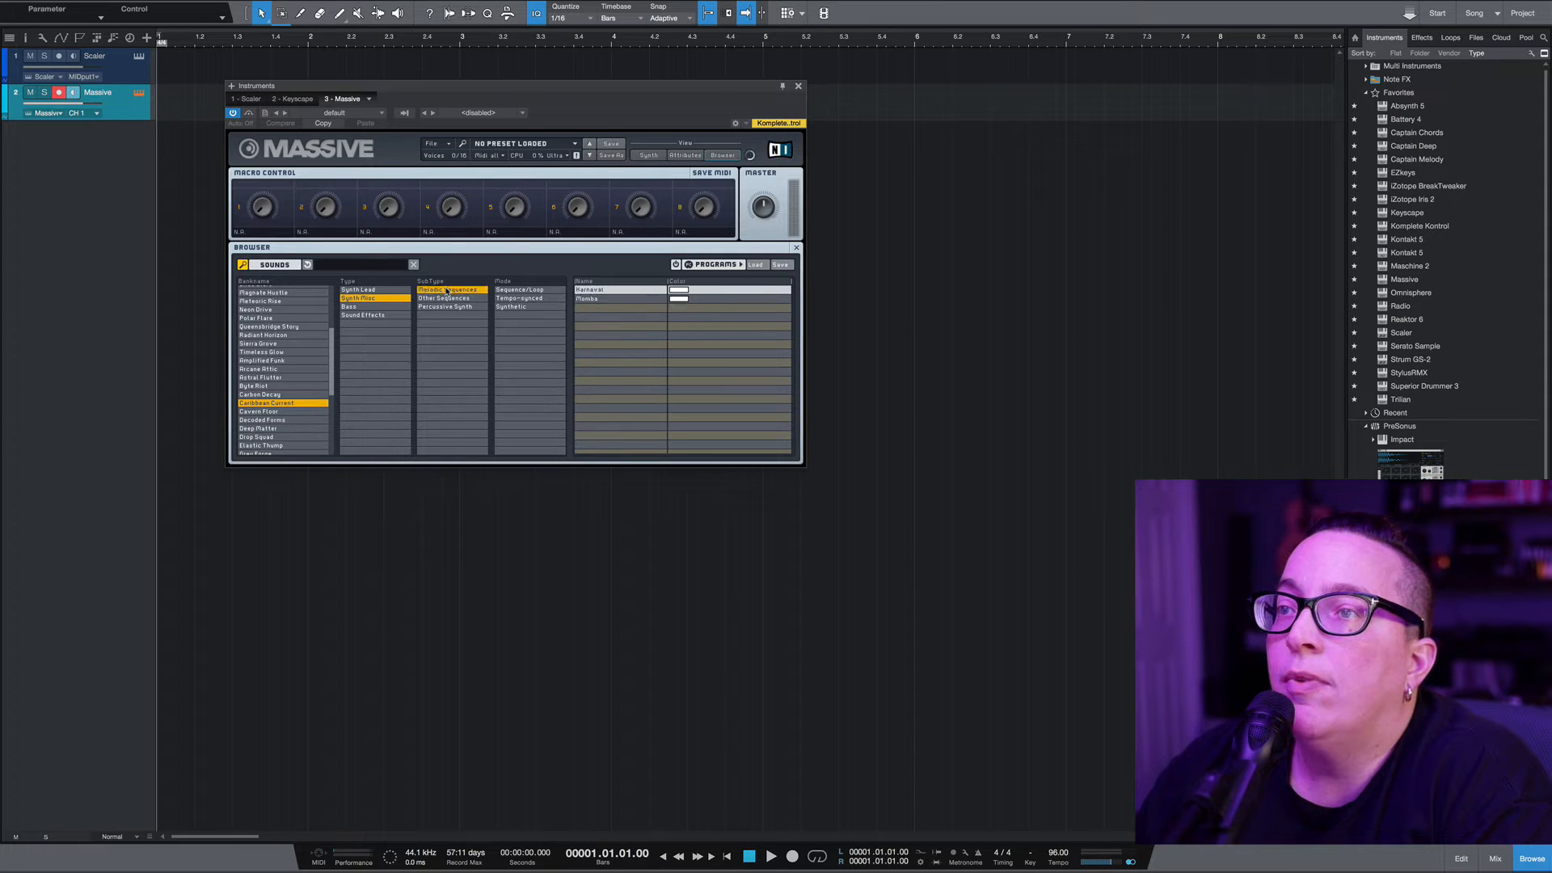
click(601, 290)
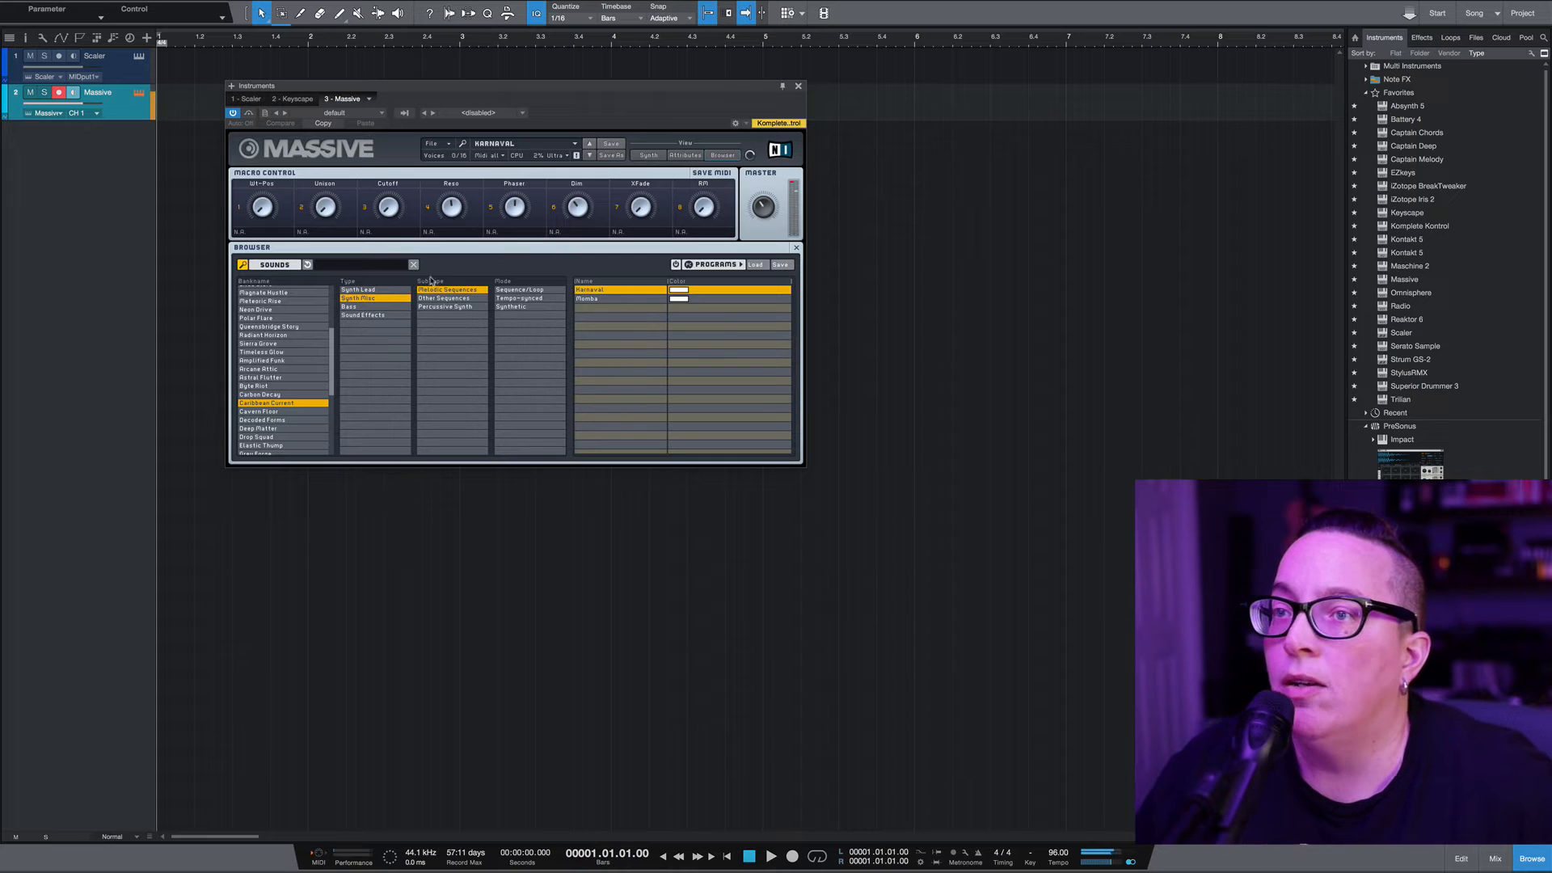
Load Massive's Adams Famalam preset from the Sierra Grove bank, Piano/Keys, Harpsichord
click(270, 345)
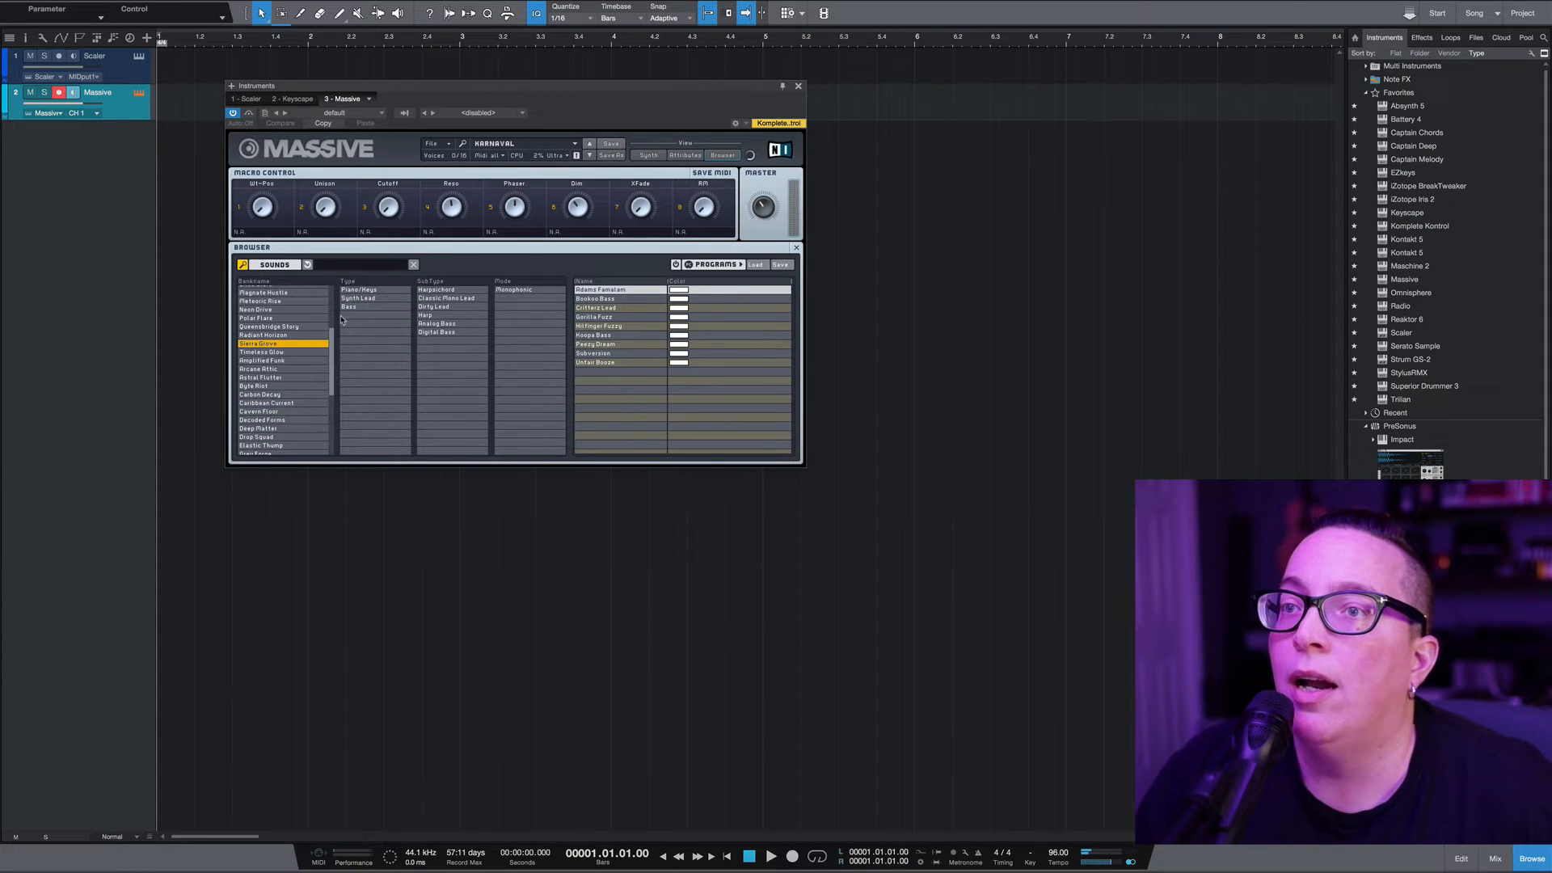
click(366, 291)
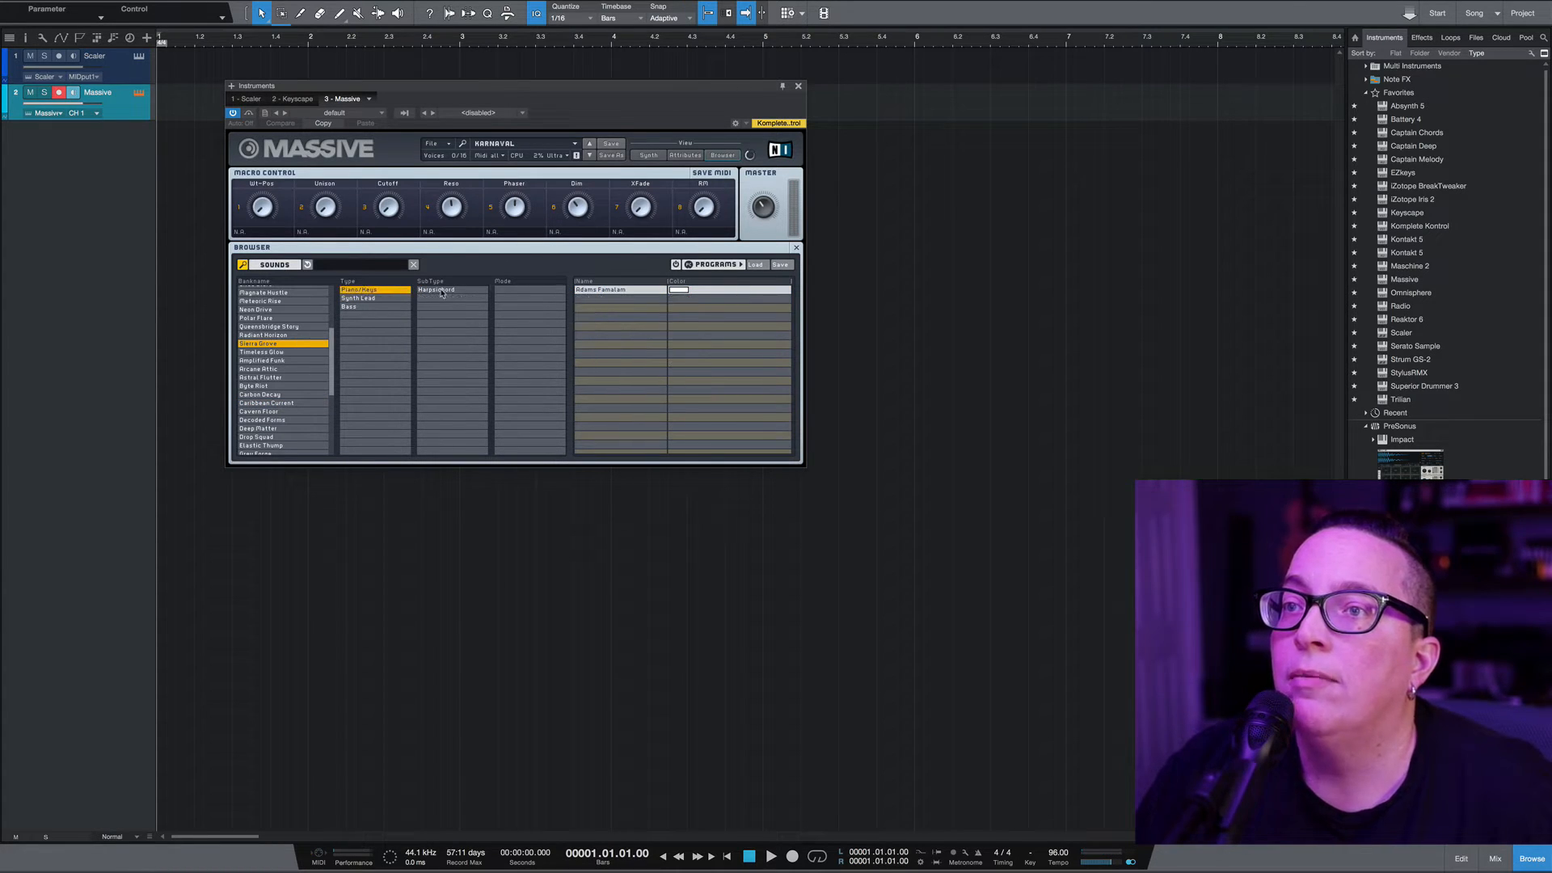
click(442, 291)
click(601, 289)
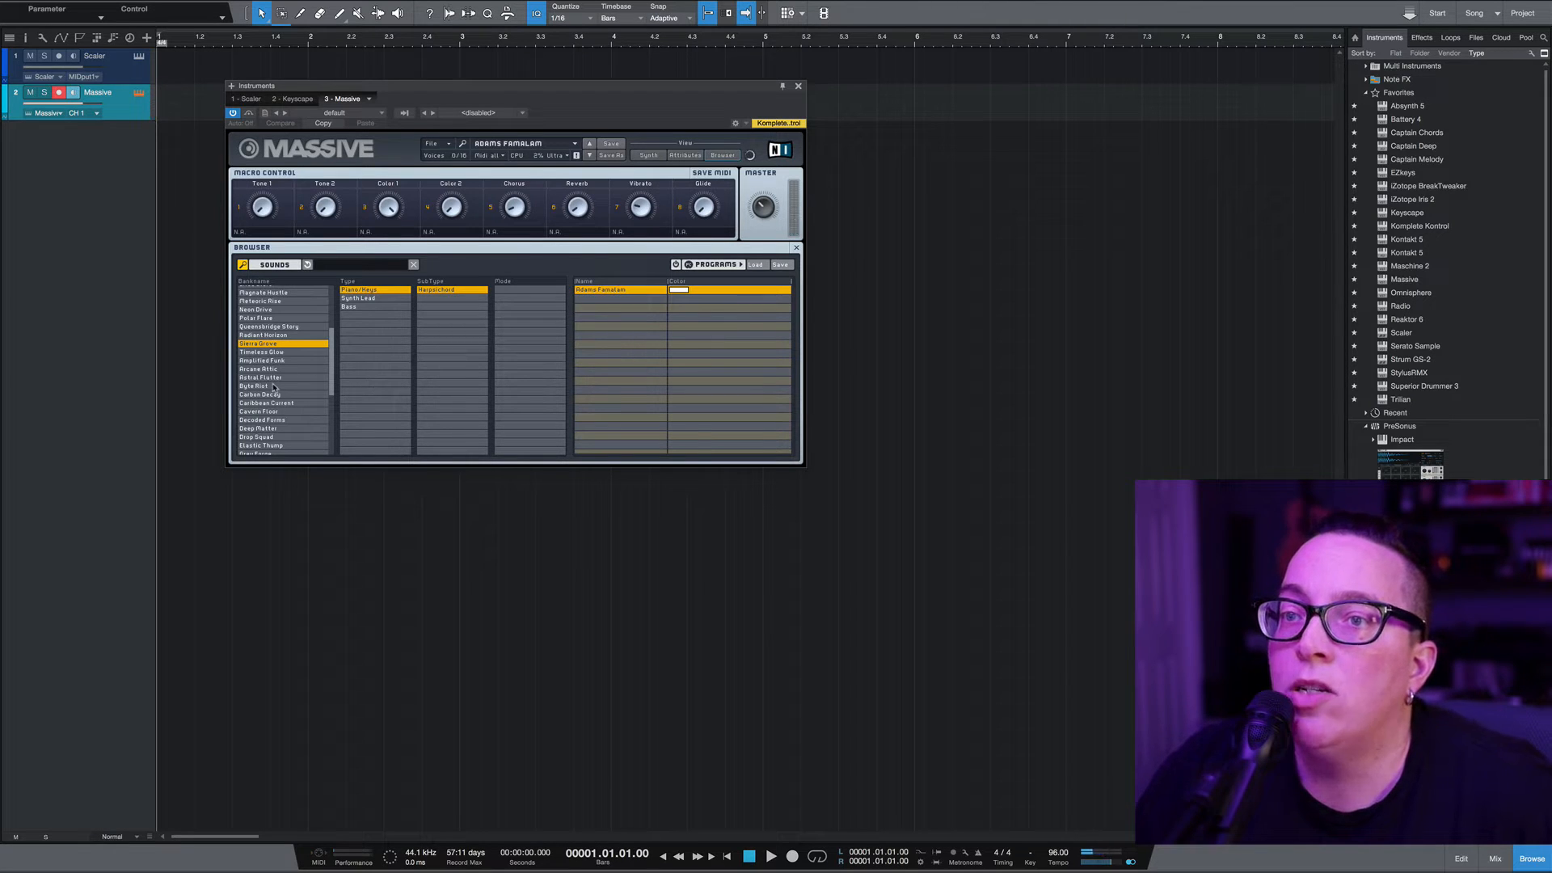
Filter Massive's sounds to the Synth Pad type of the Astral Flutter bank and load the Sweet Sweat preset
click(274, 378)
click(358, 315)
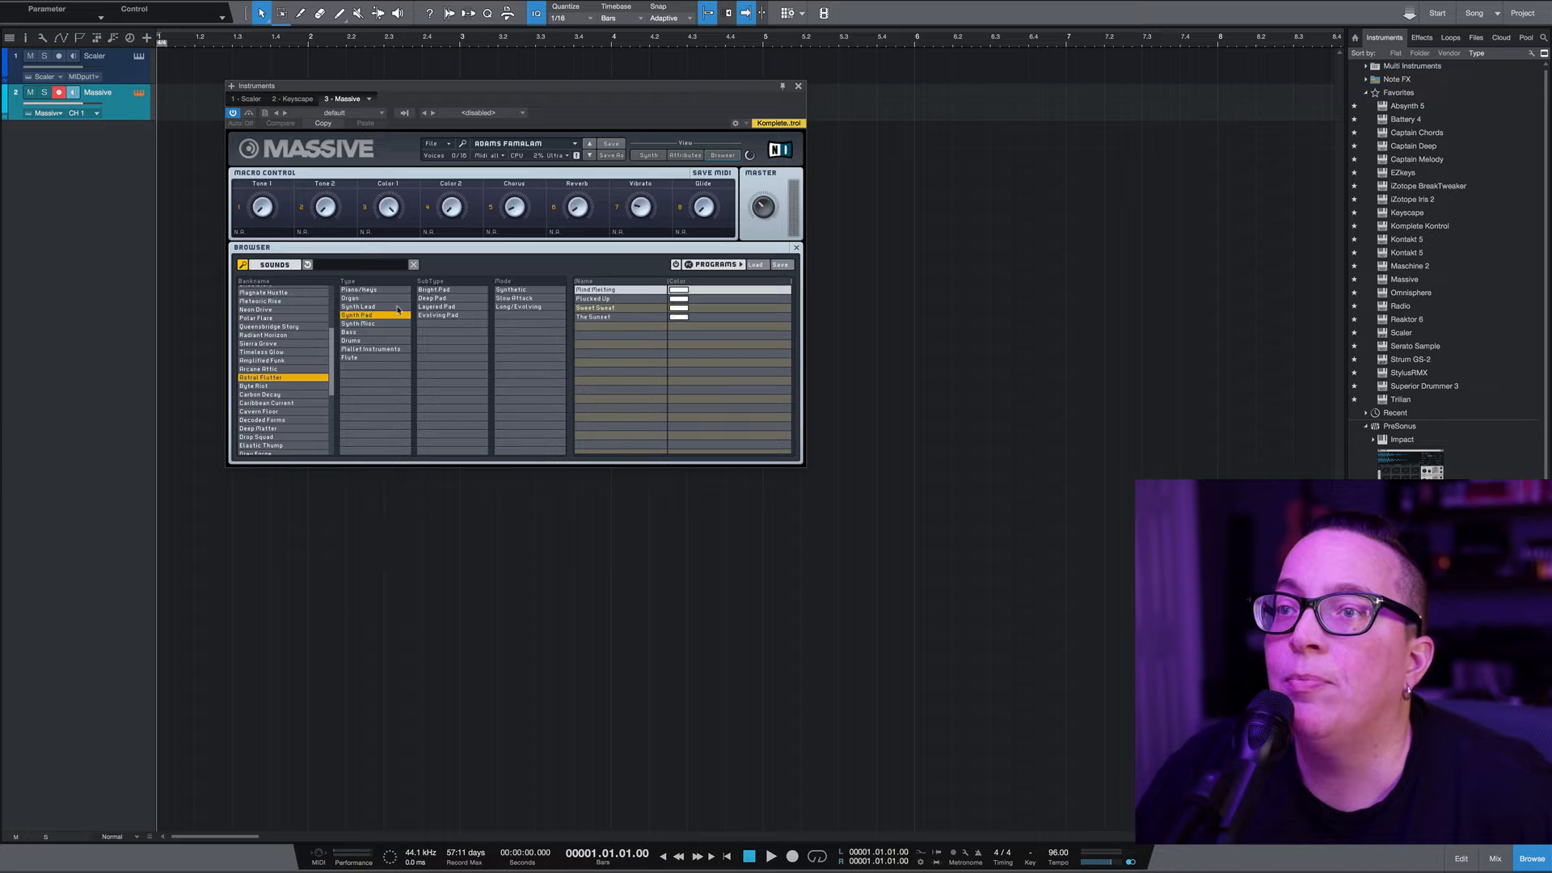
click(441, 291)
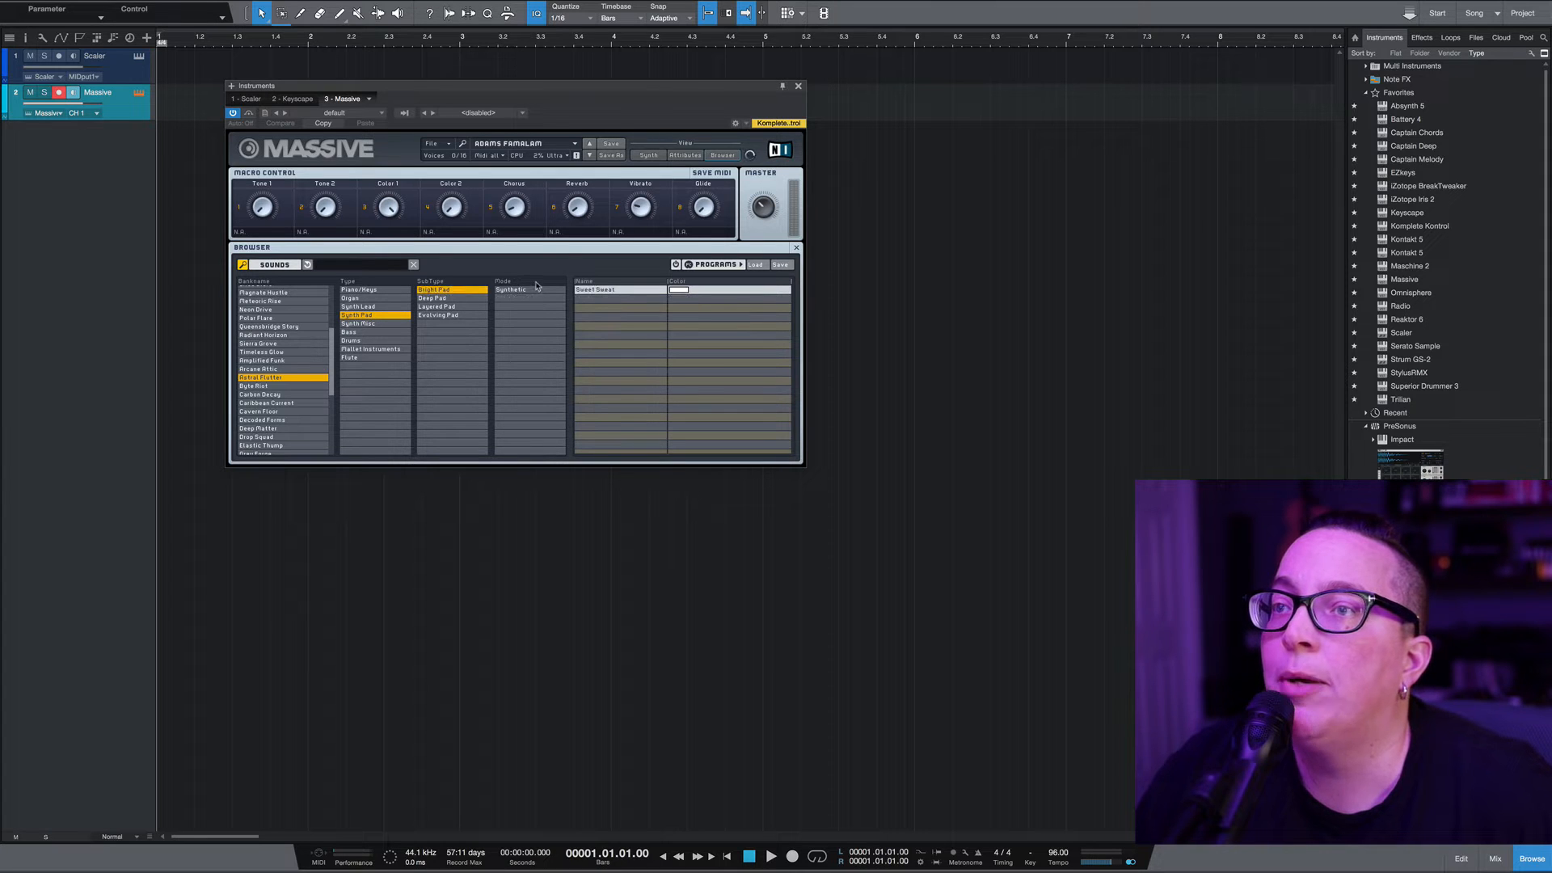
click(370, 315)
click(363, 317)
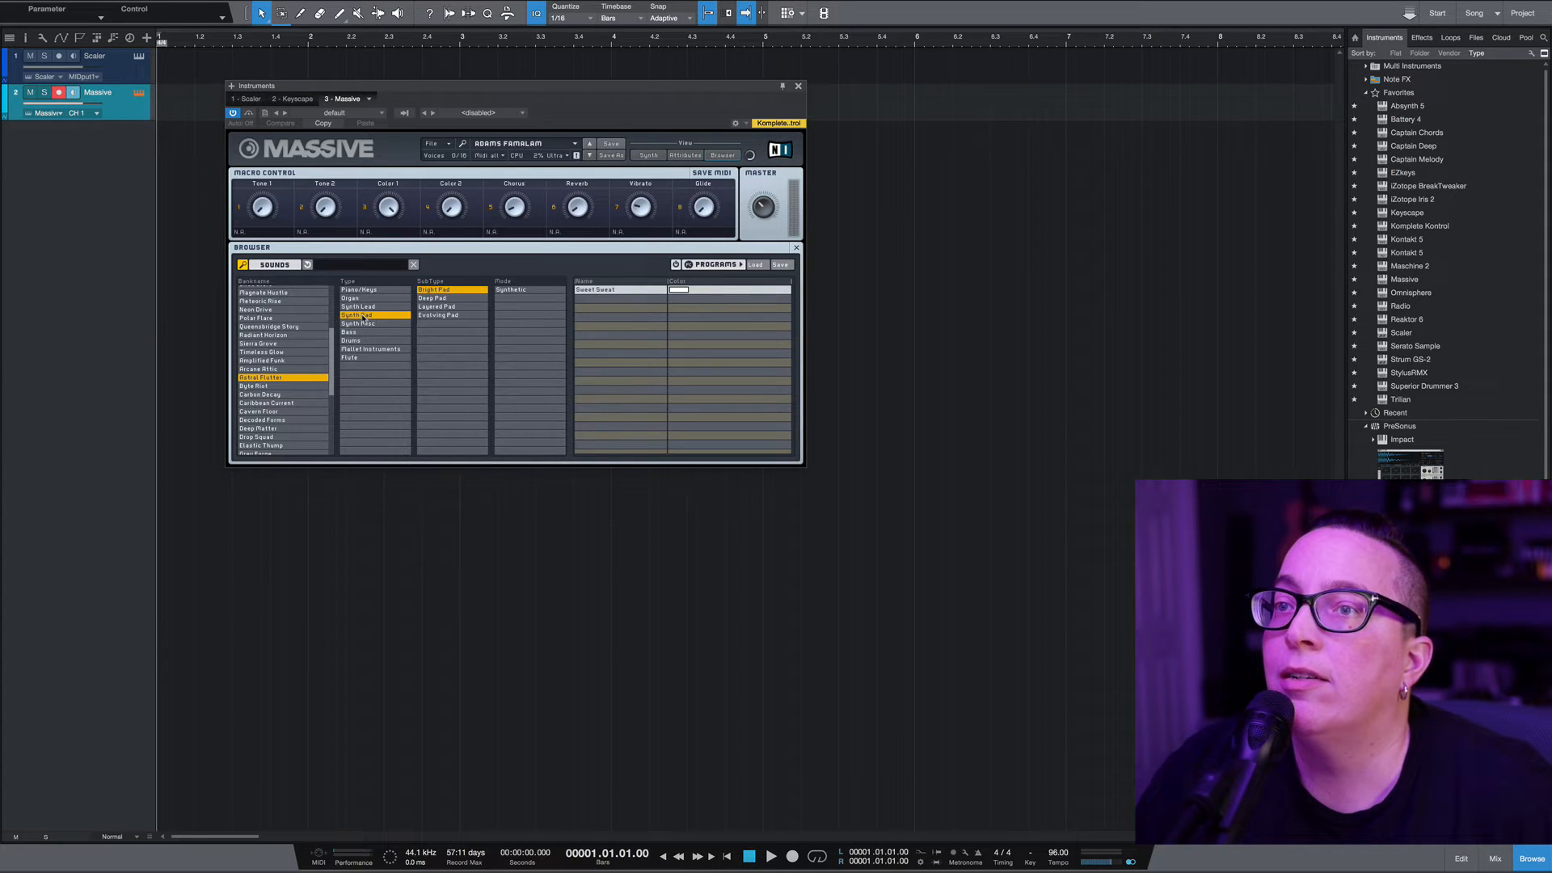
click(454, 289)
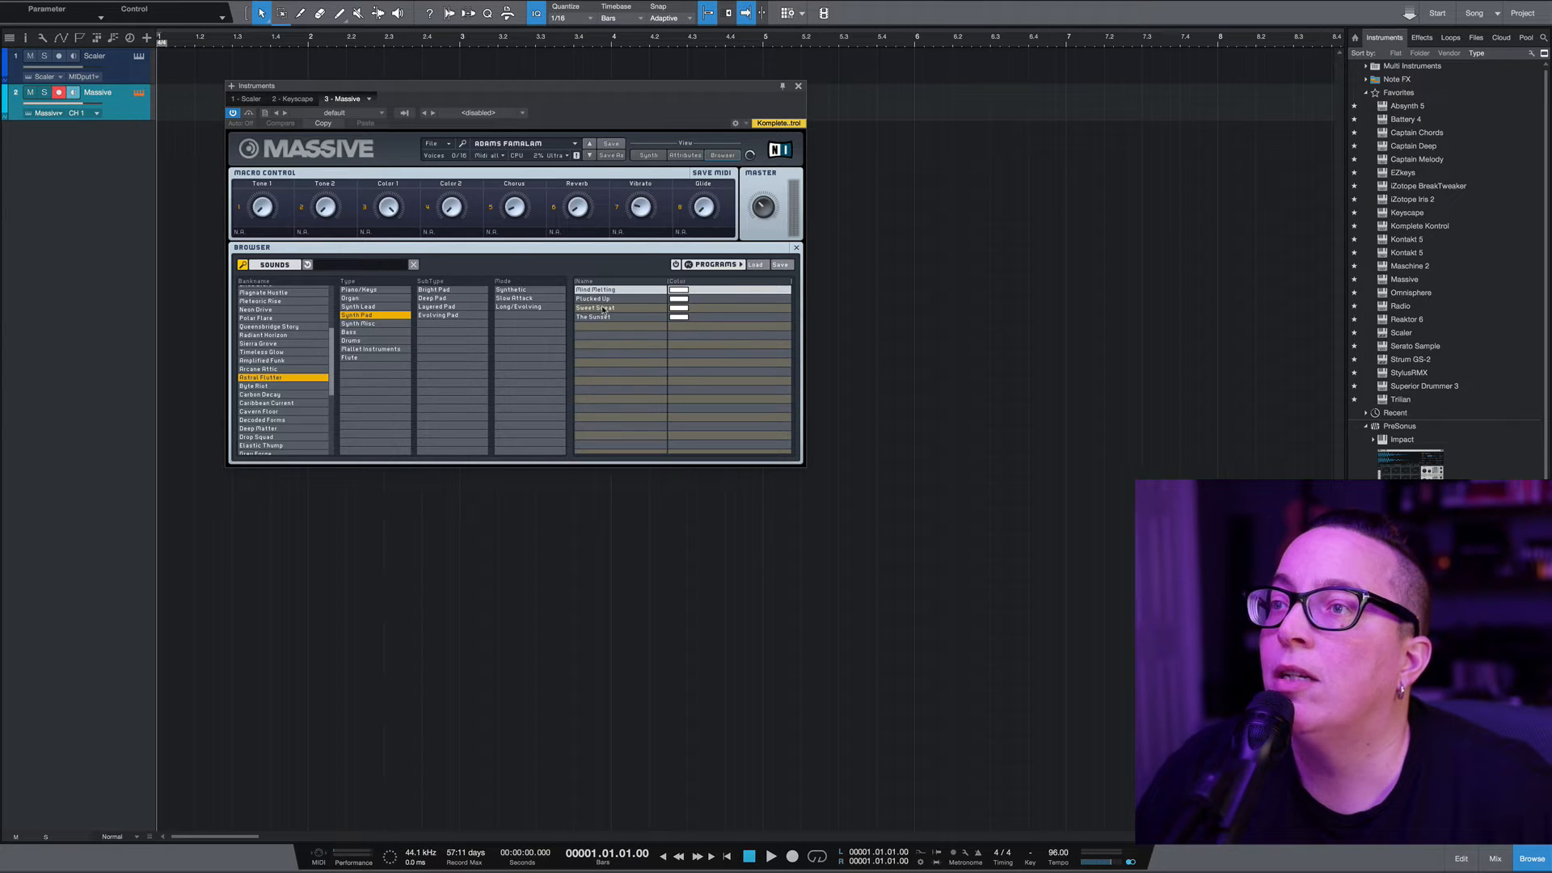
click(603, 310)
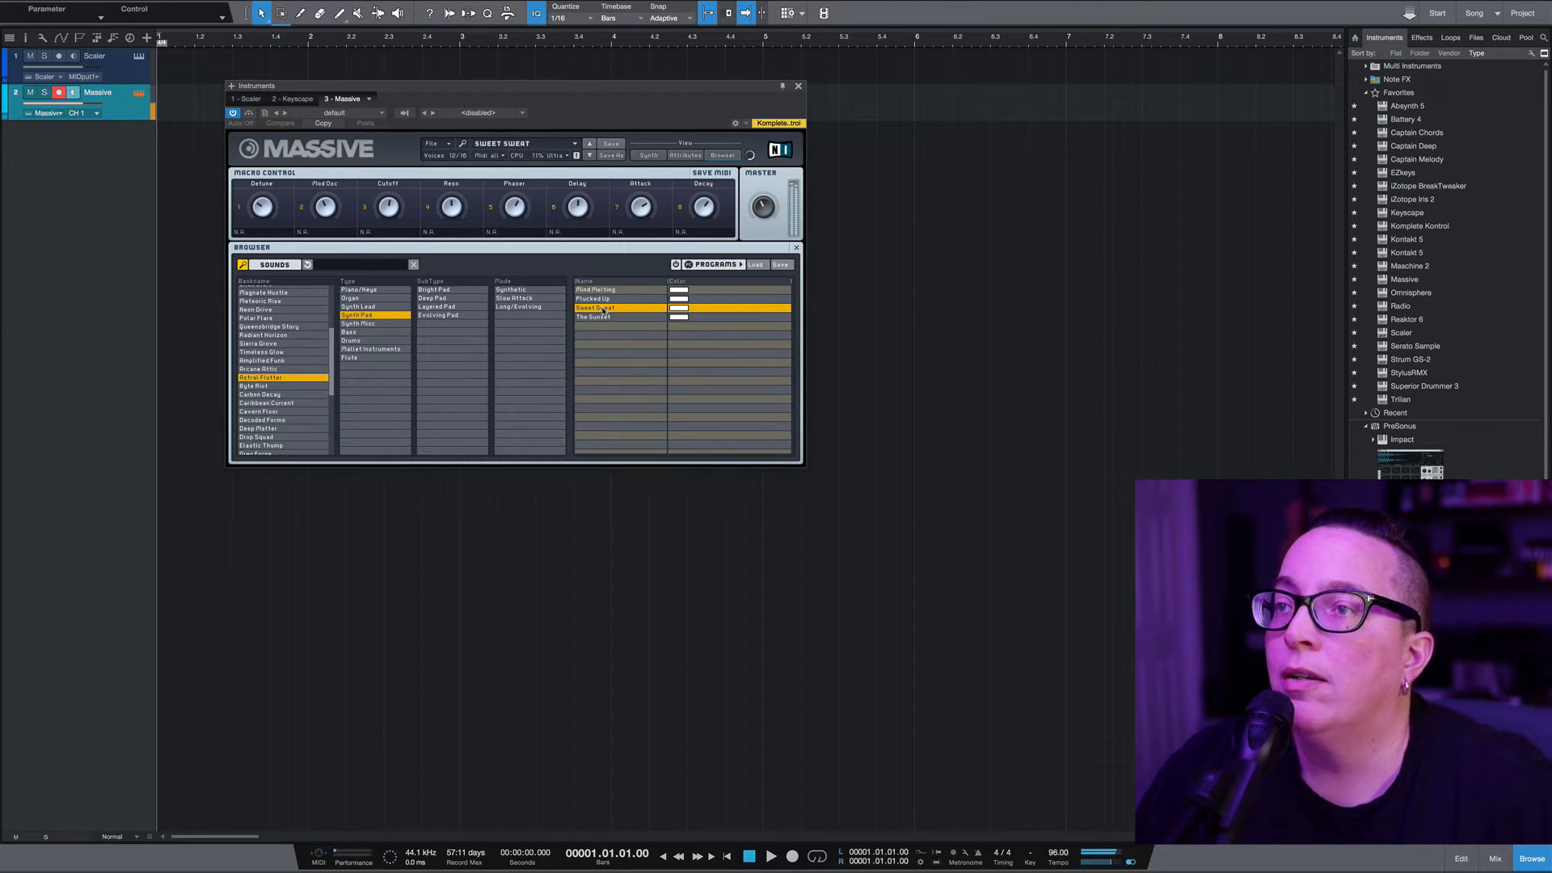
Try the other Astral Flutter pads, The Sunset and Plucked Up, and return to the Sweet Sweat preset
click(614, 320)
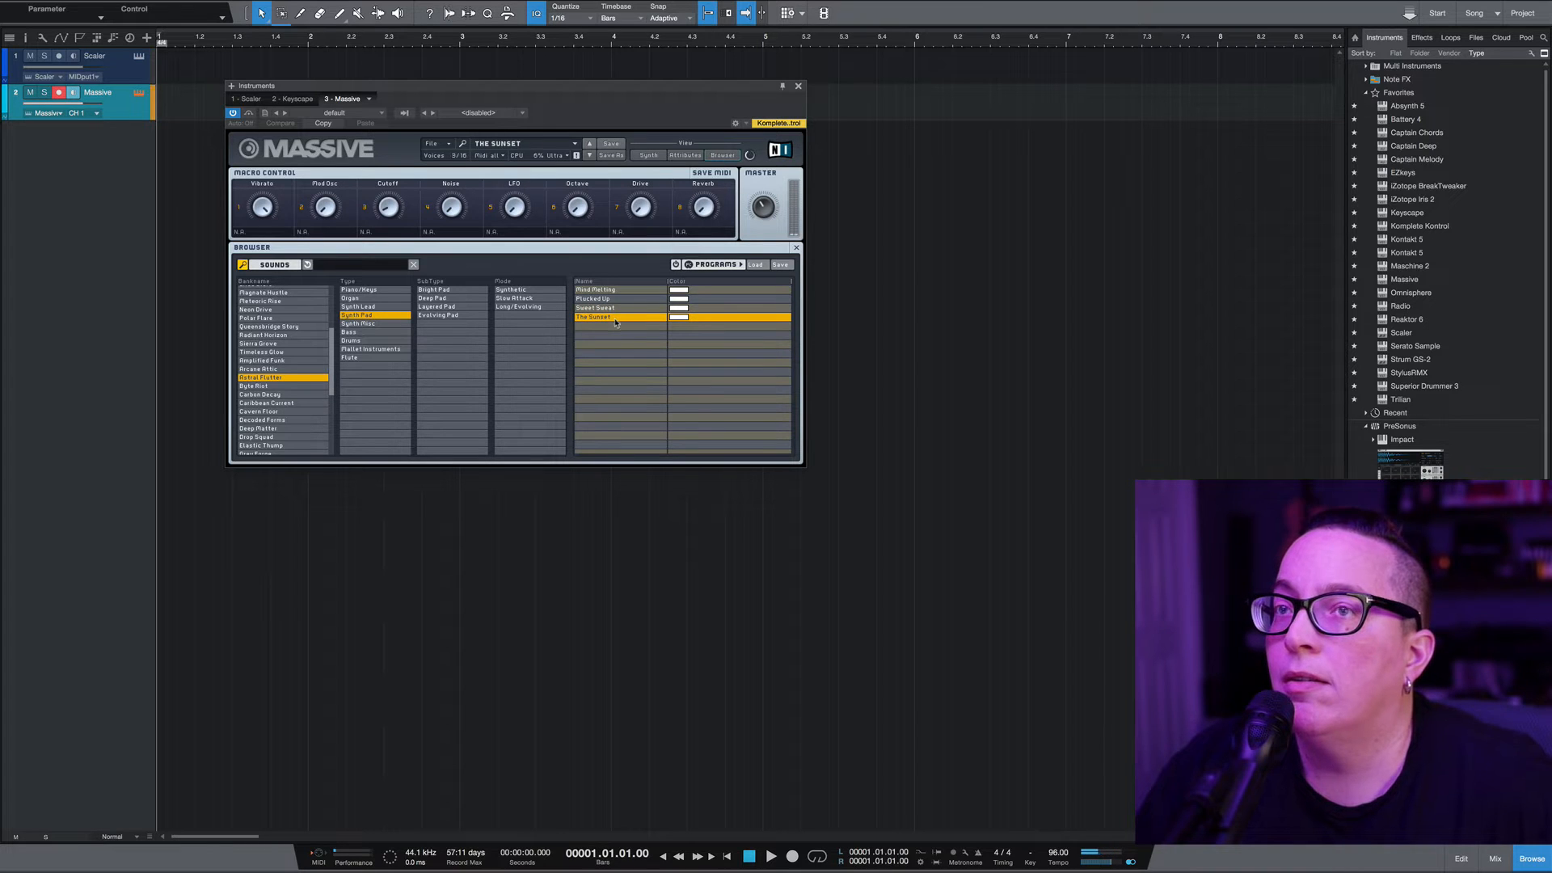
click(613, 311)
click(615, 299)
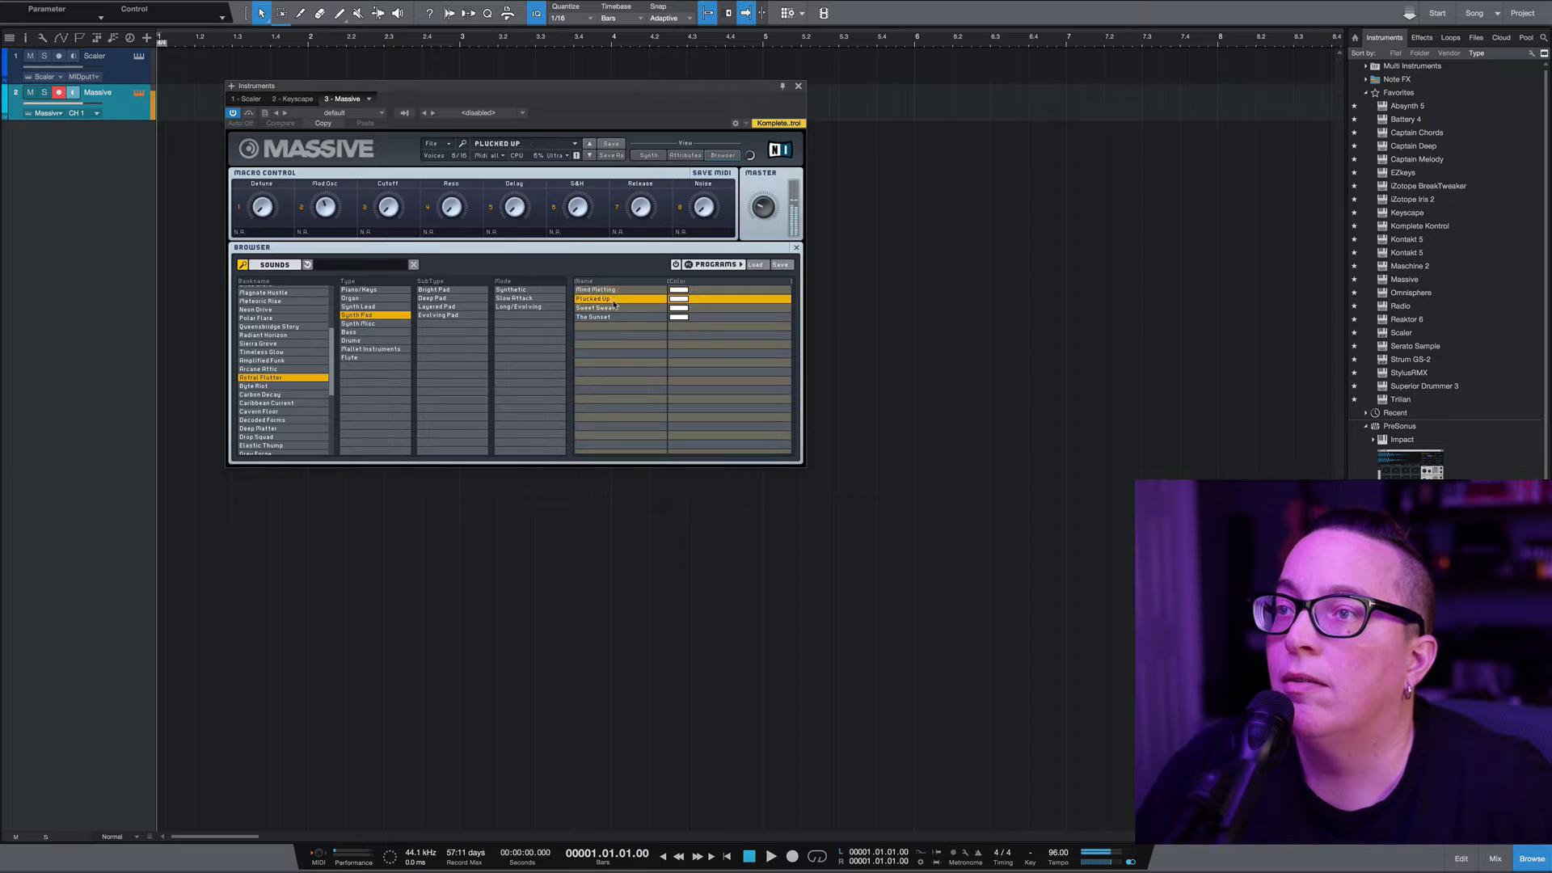
click(606, 308)
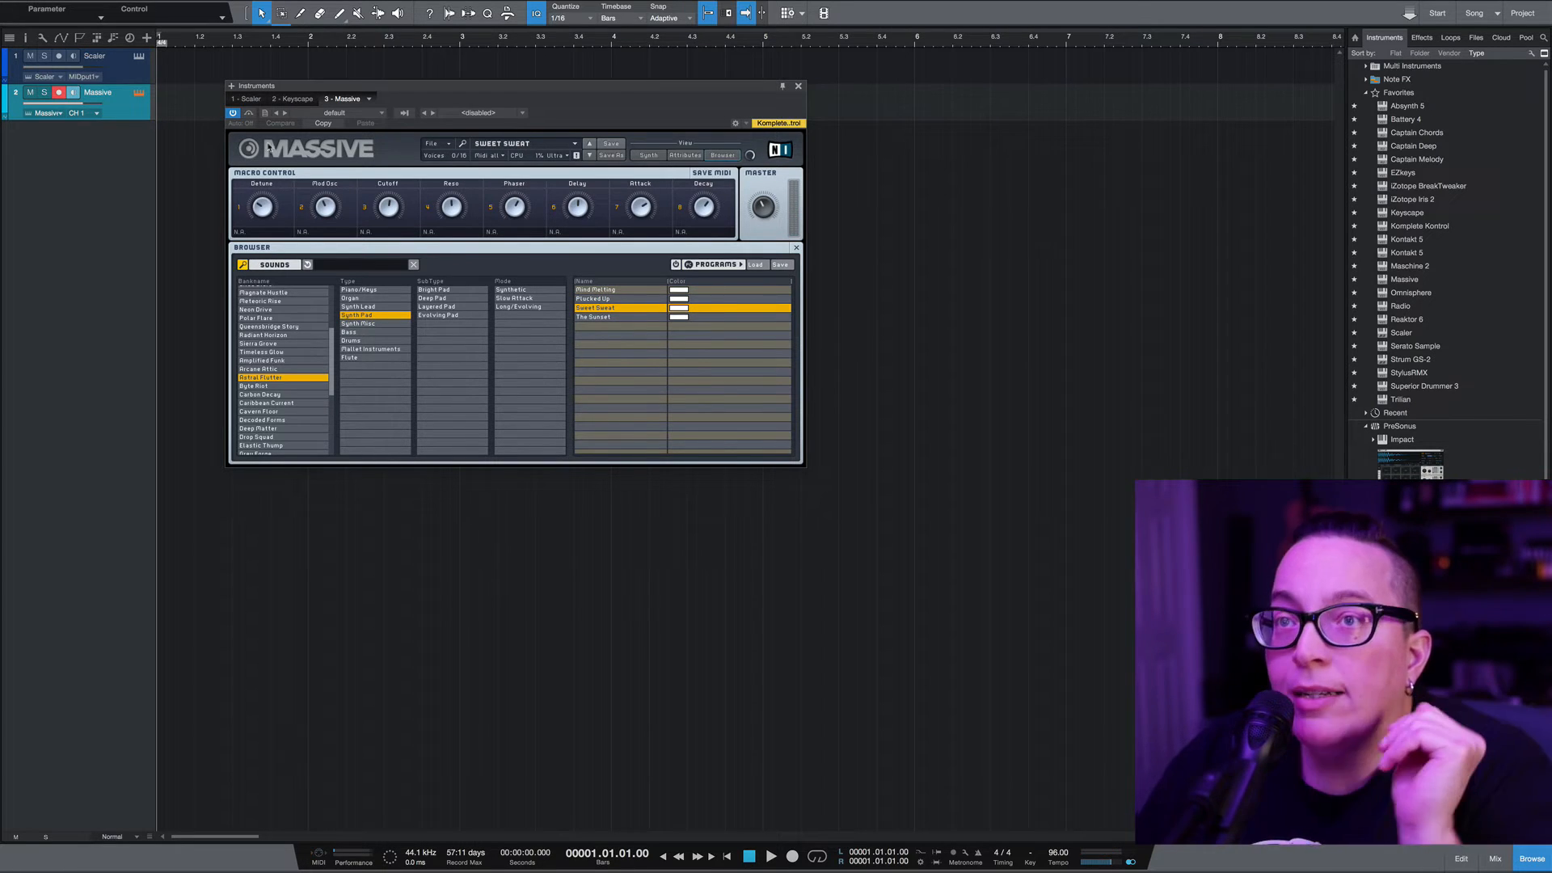
Reopen Scaler and export its four-chord progression as a MIDI clip onto the Massive track at bar 1
drag(296, 85, 608, 262)
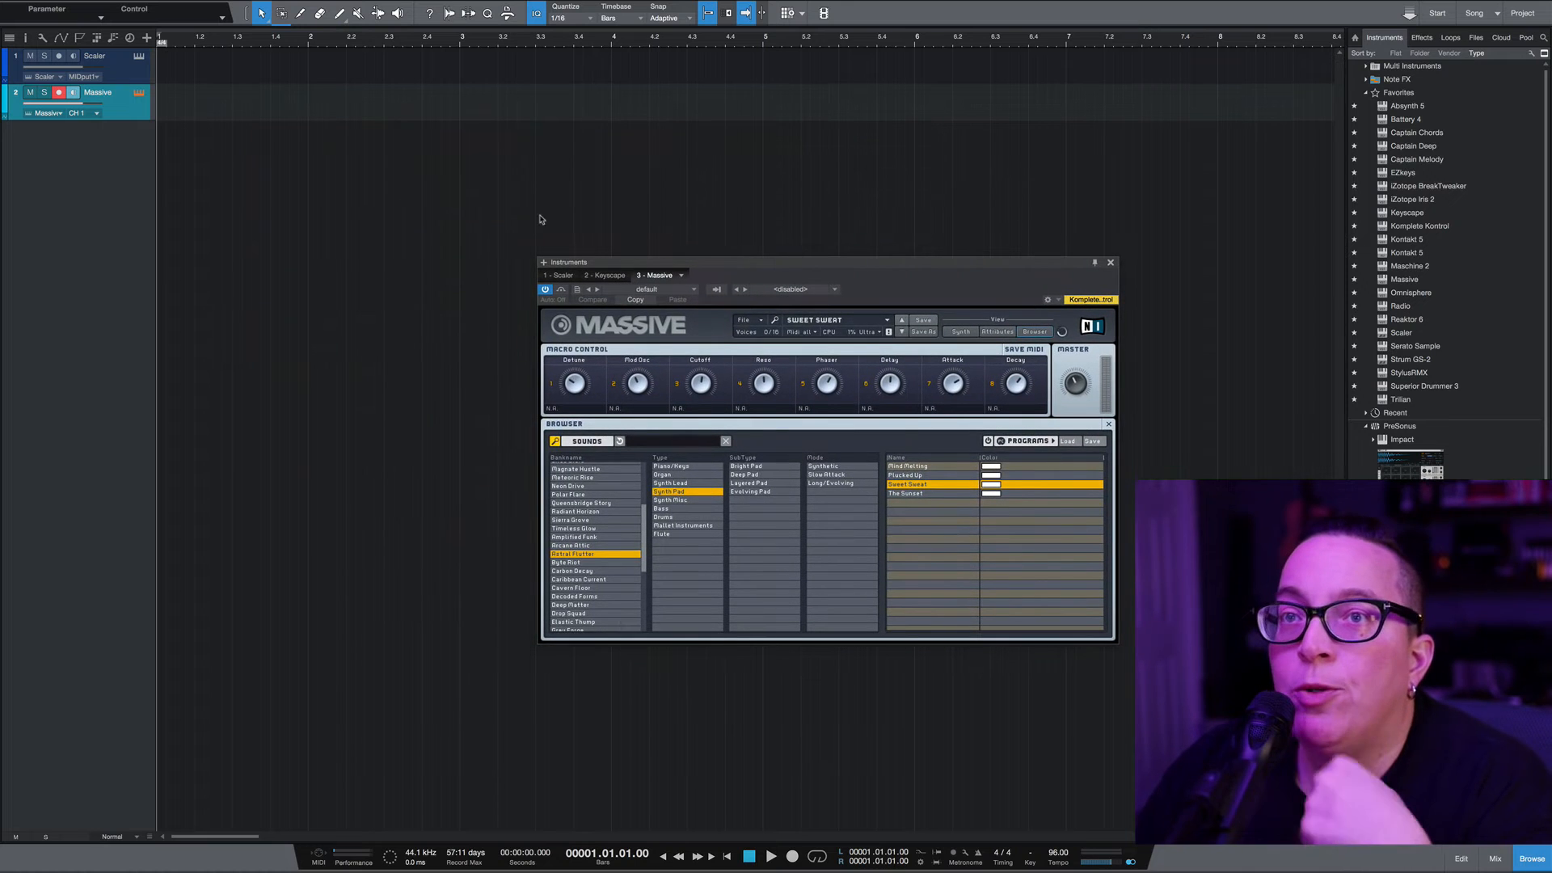
click(138, 56)
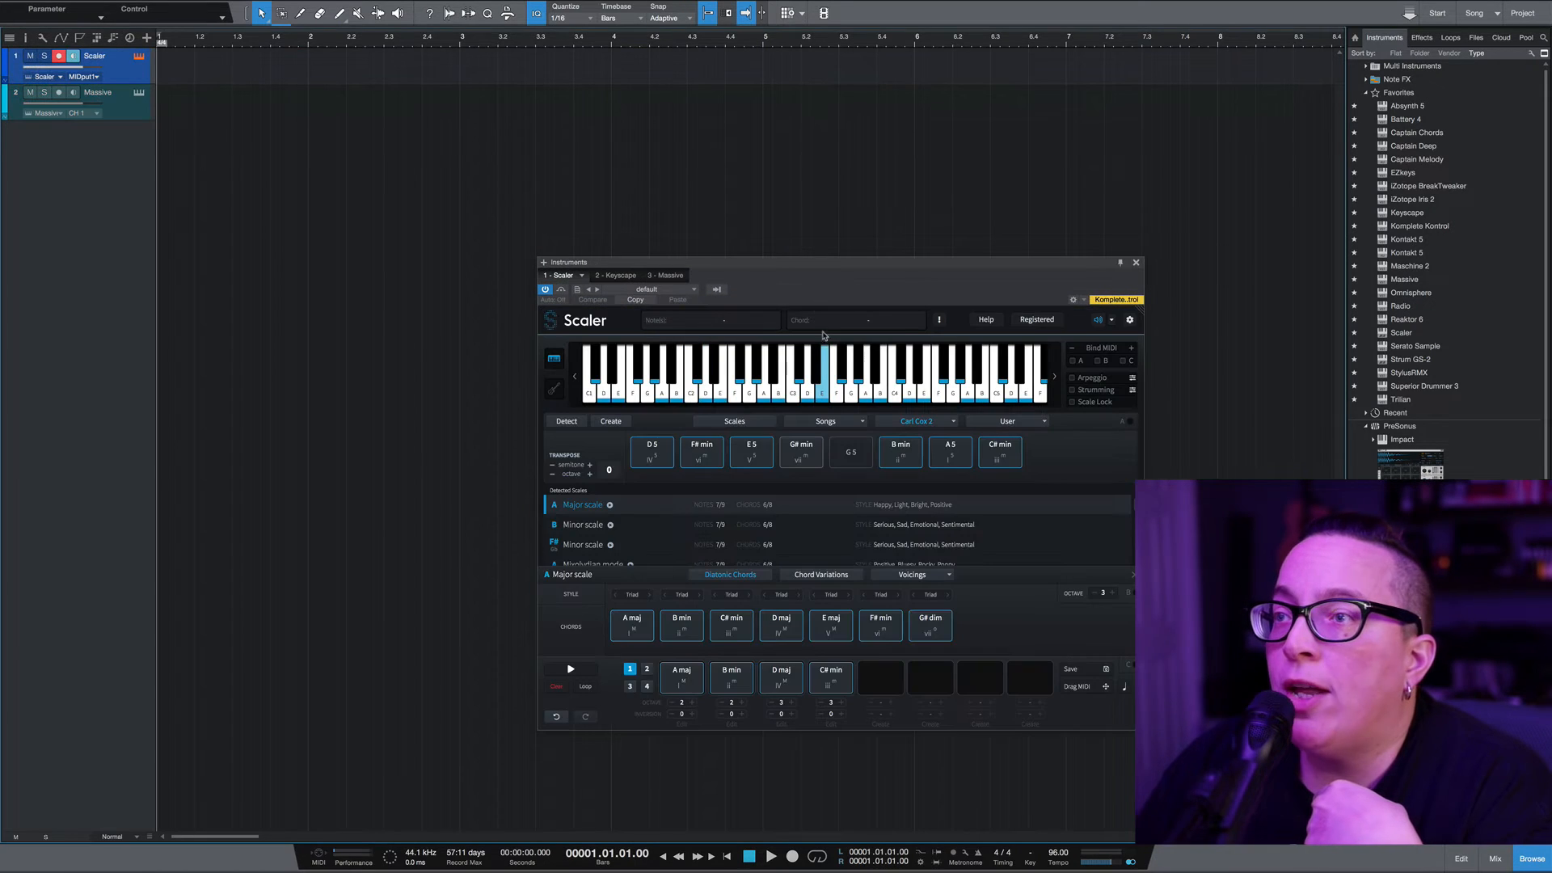
drag(811, 265, 898, 280)
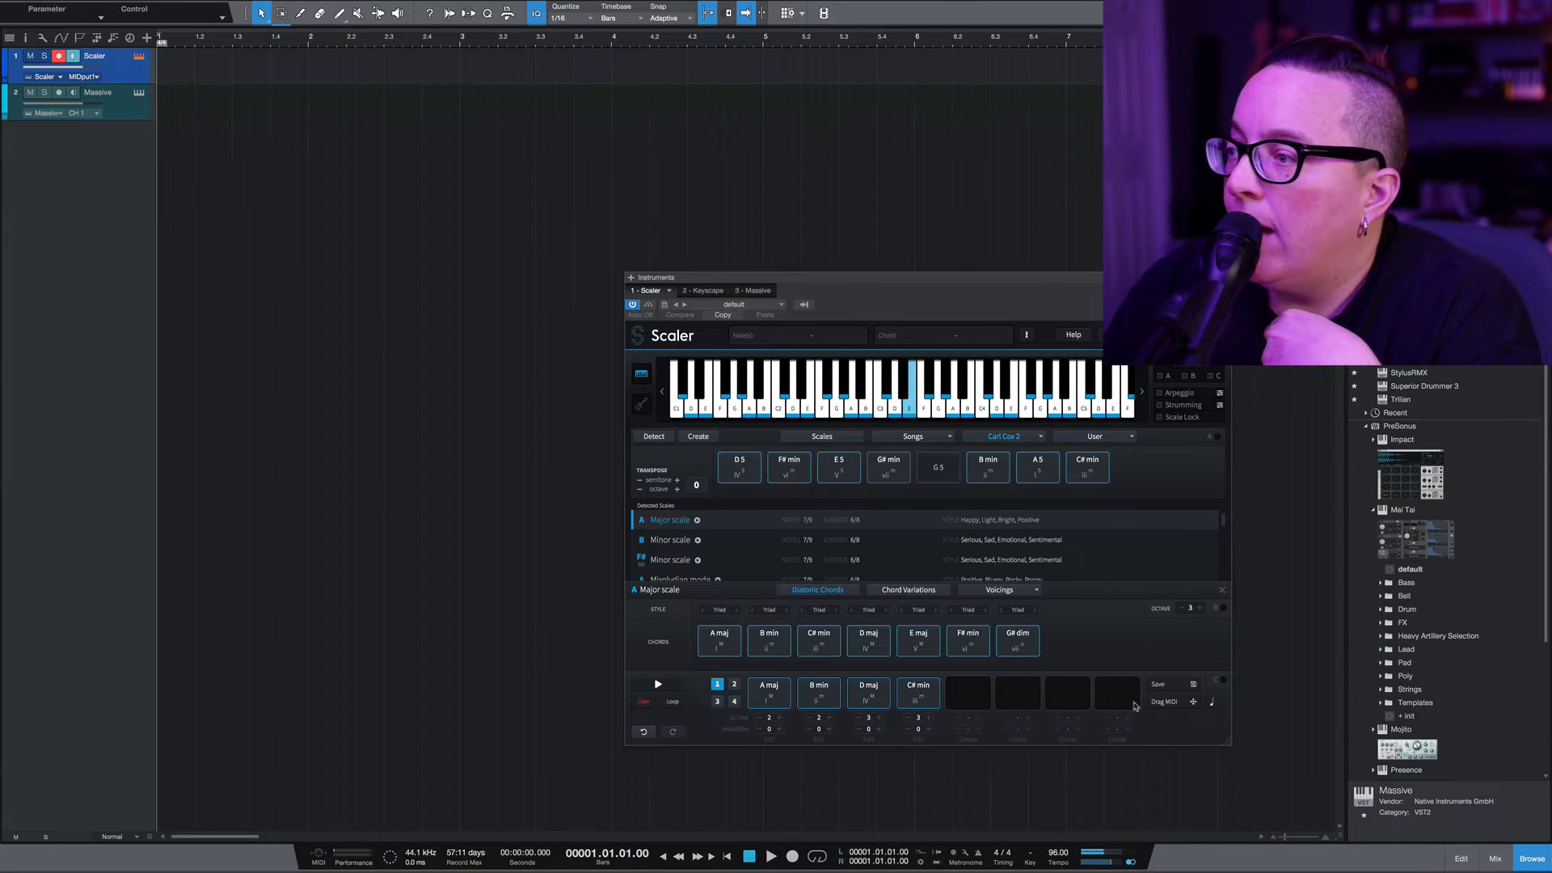
drag(1173, 702, 176, 110)
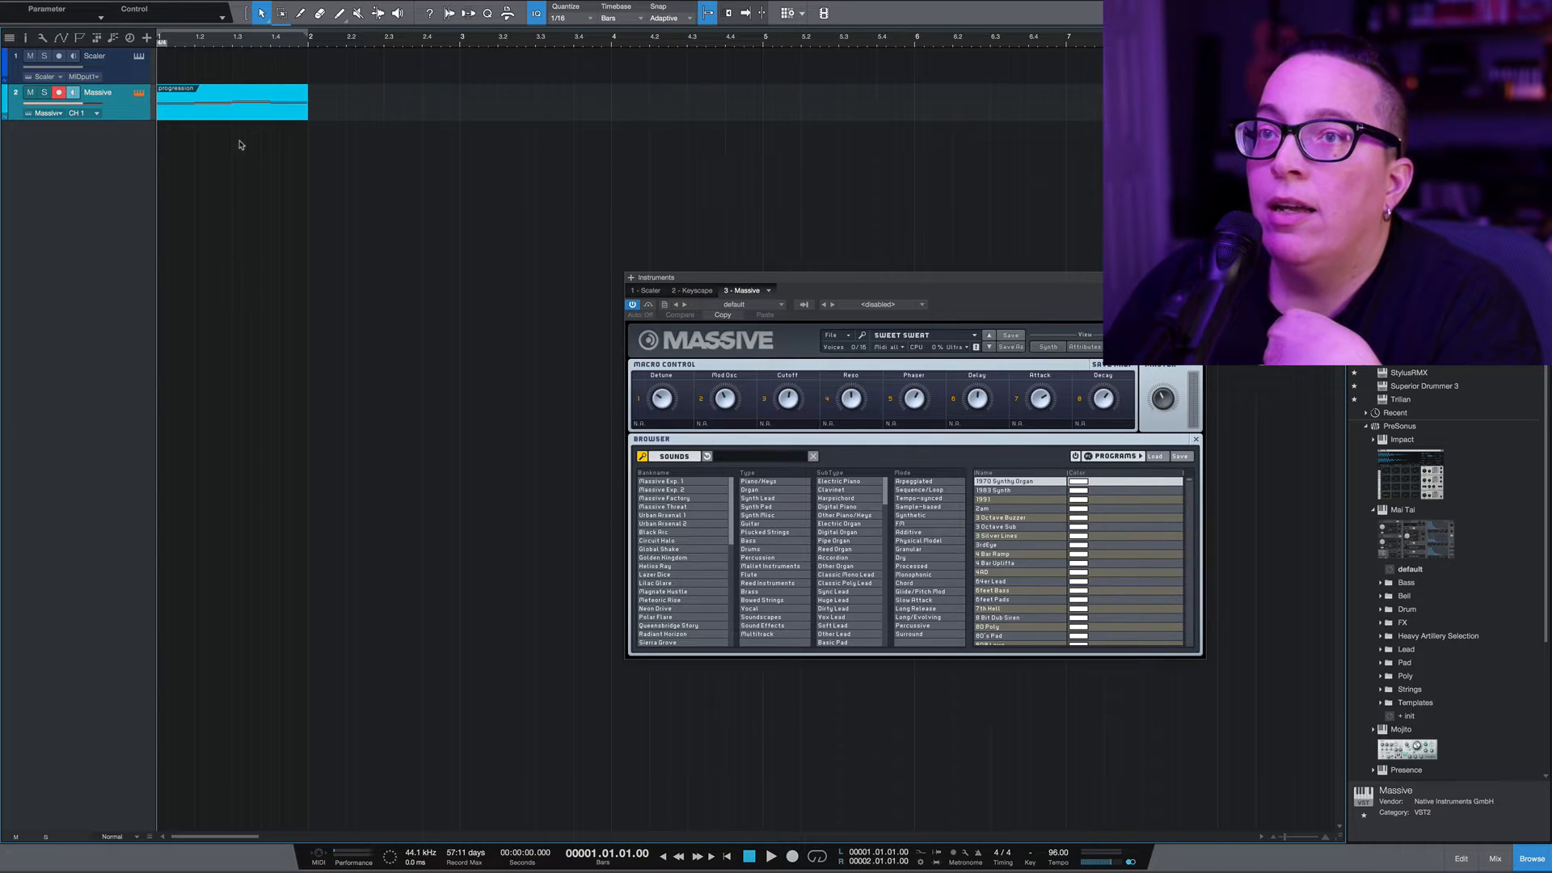
Open the progression clip in the note editor and move the Massive window clear of the notes
double_click(241, 95)
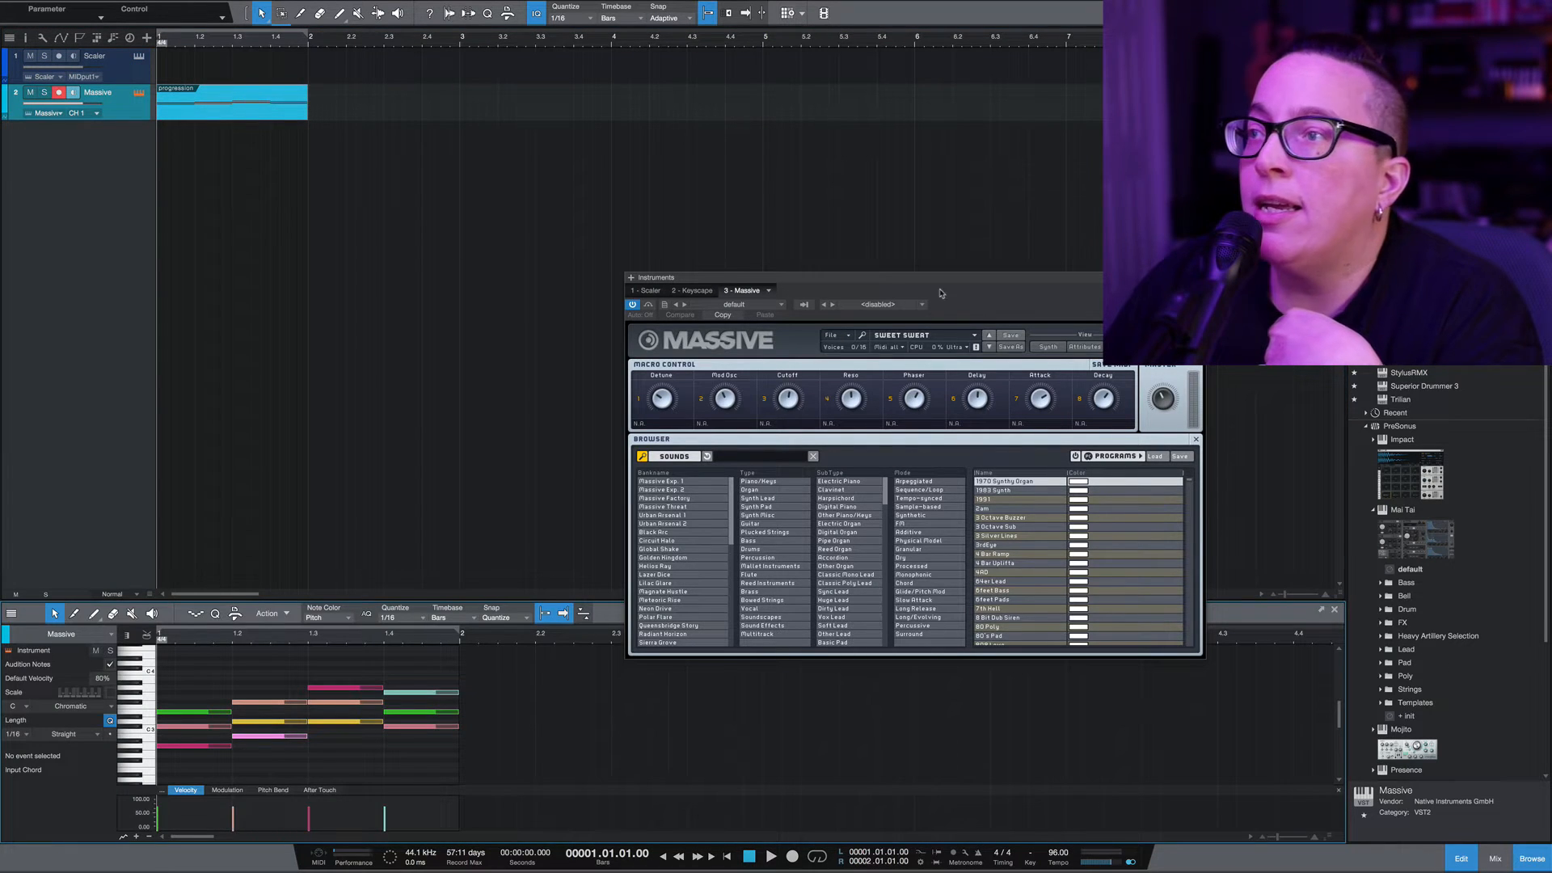
drag(1151, 277, 1249, 117)
drag(394, 636, 682, 644)
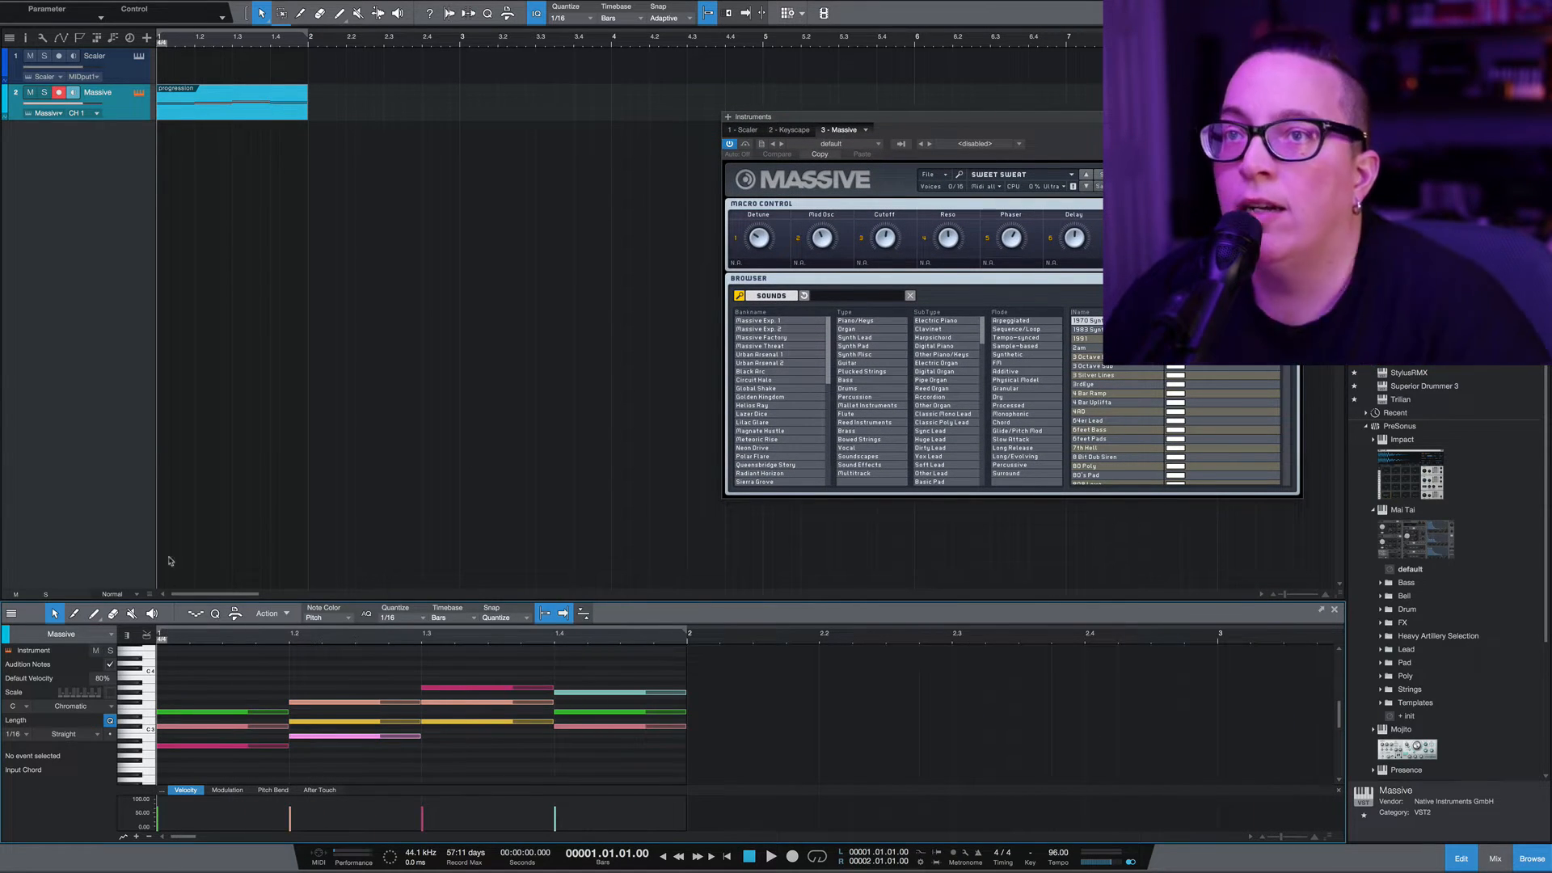
Activate looping over the one-bar progression clip, play it back with the Massive sound, and stop playback
right_click(290, 37)
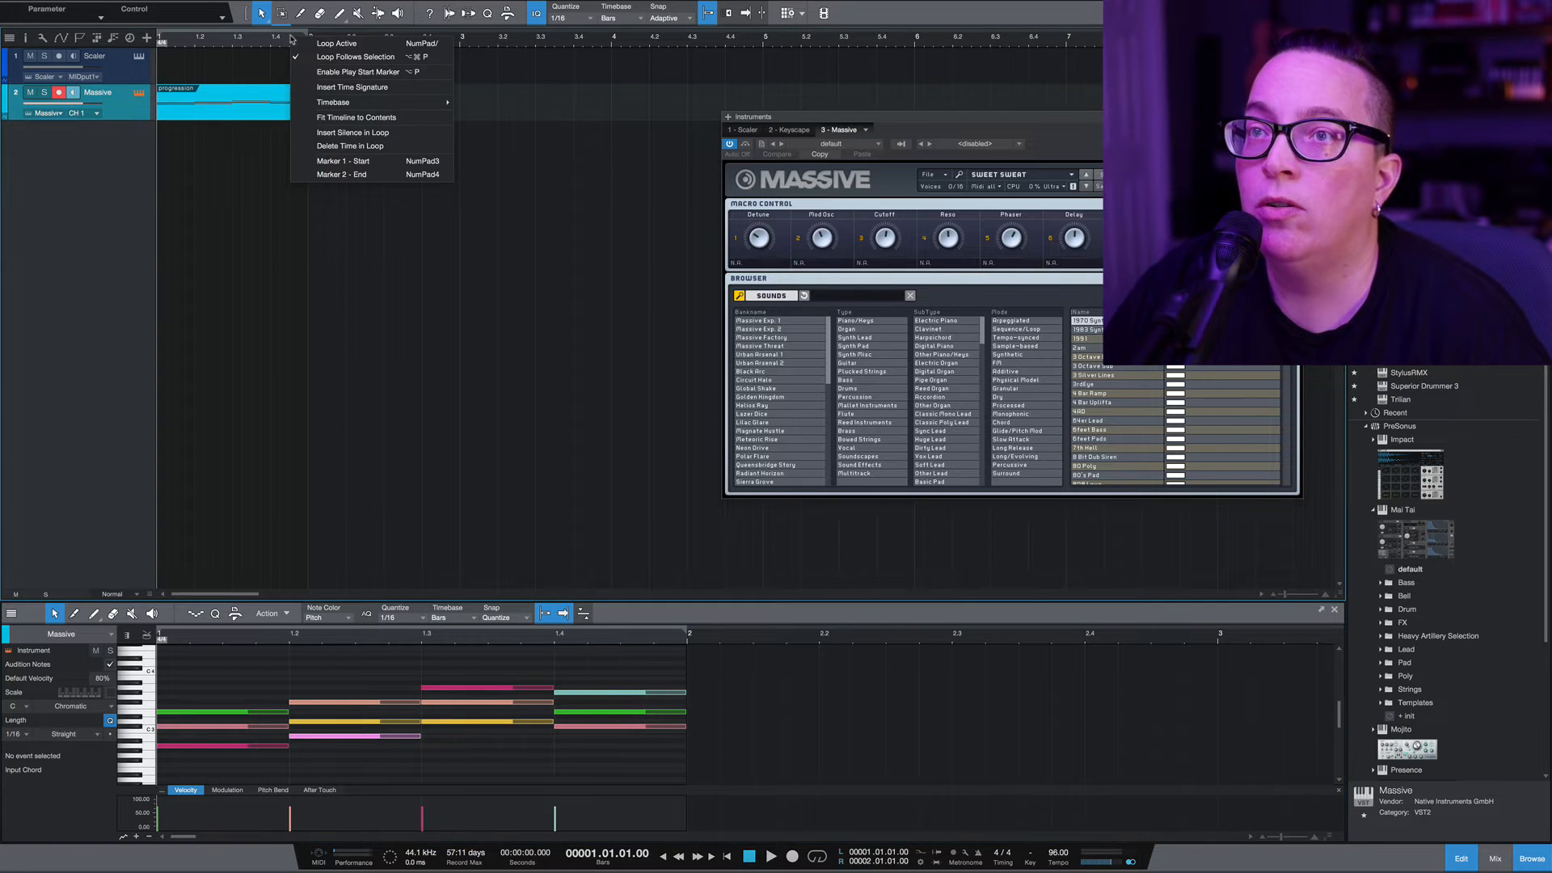
click(317, 45)
key(space)
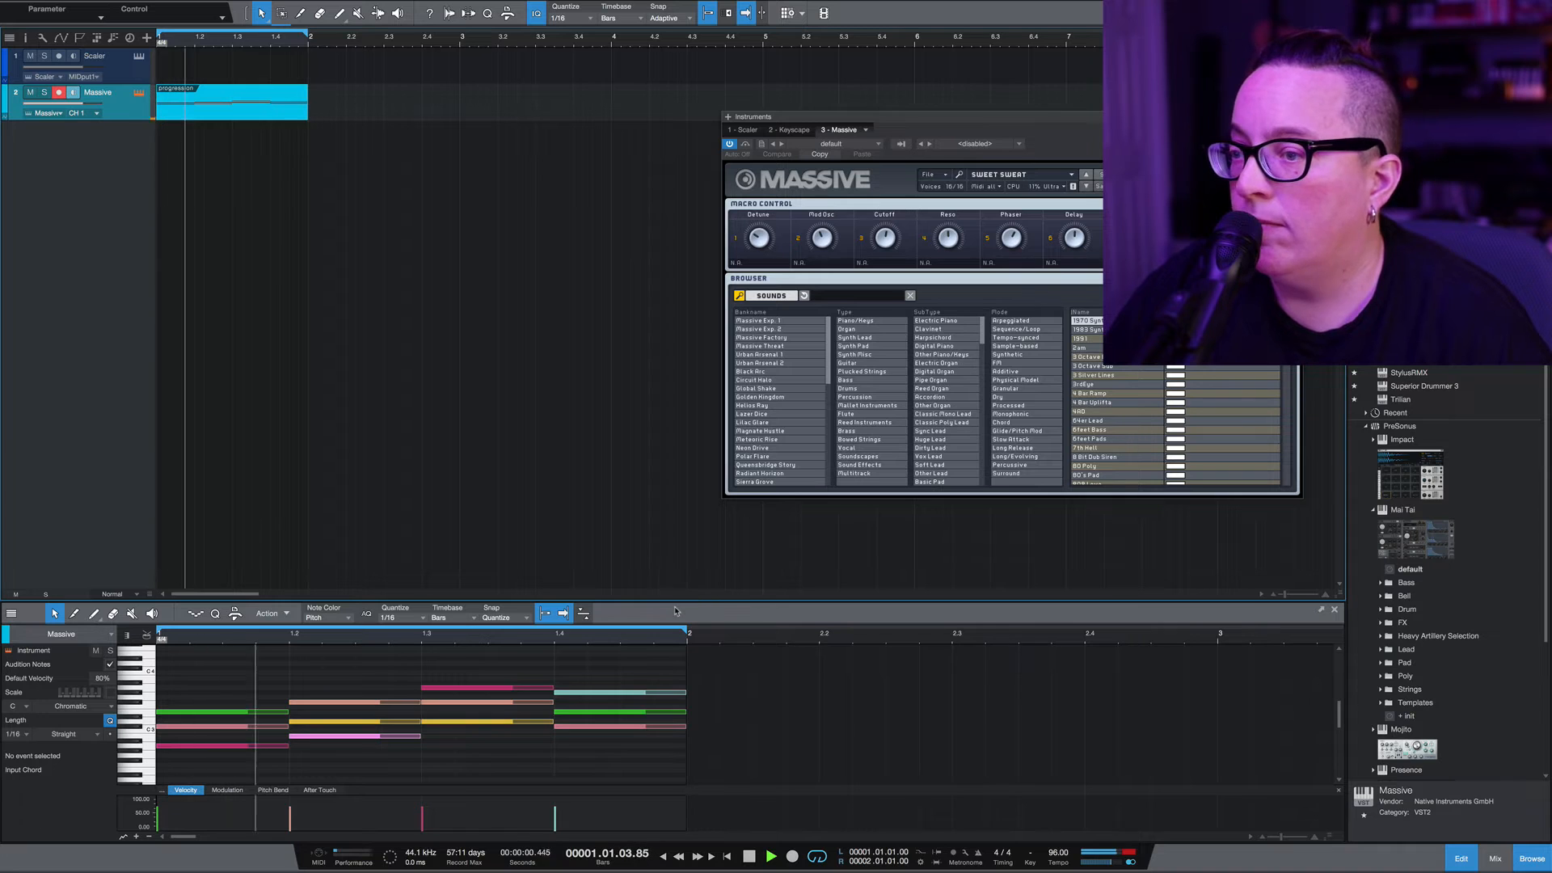
key(space)
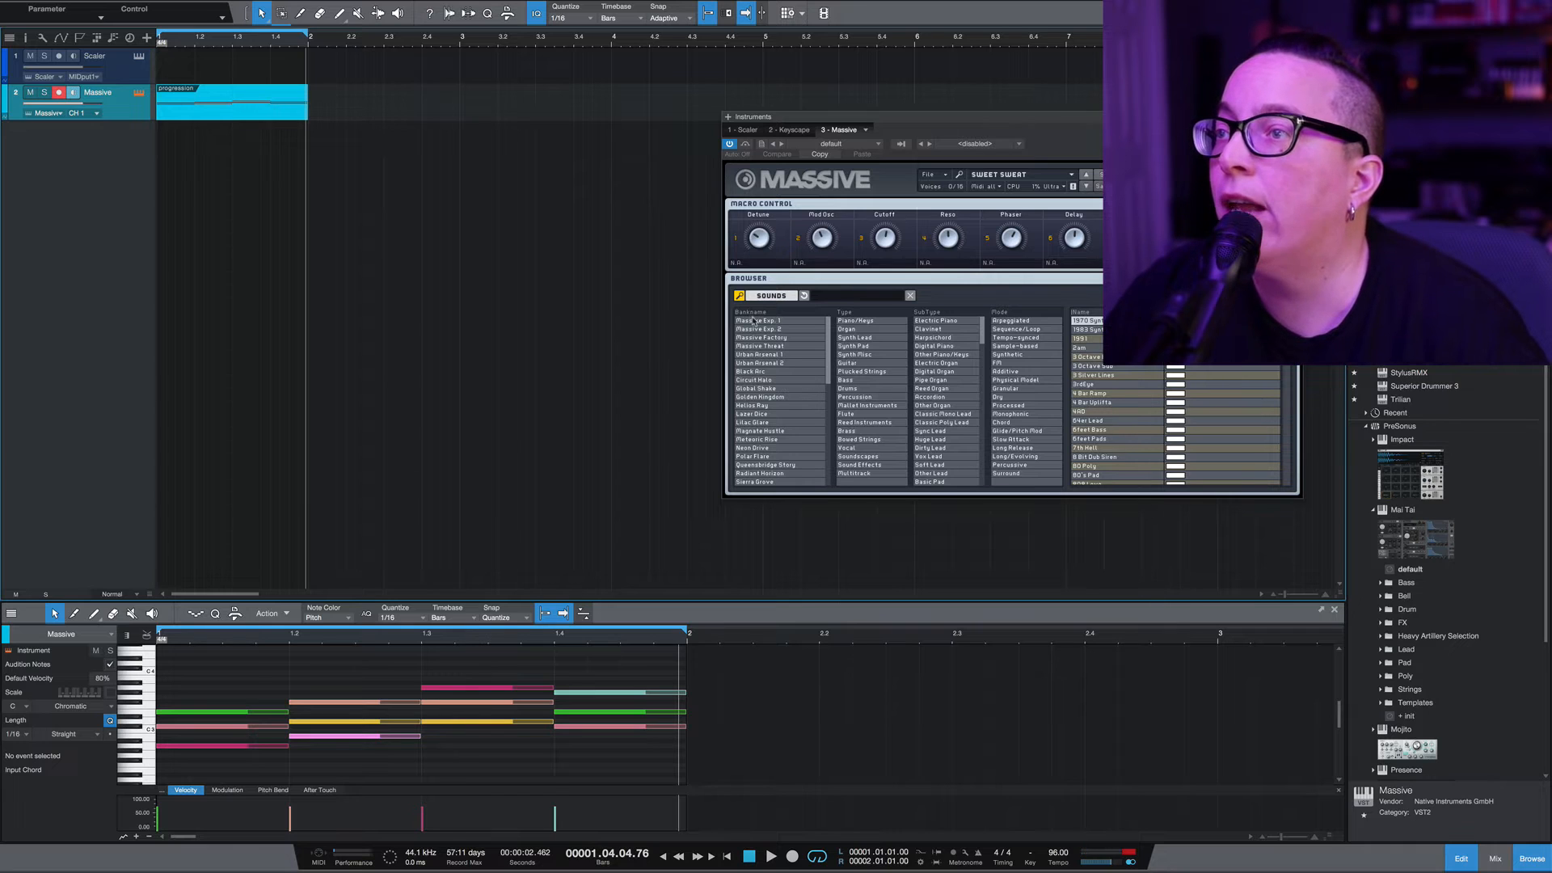
Filter the Massive sounds to Massive Exp. 1, Piano/Keys and Electric Piano, and load the Dynamic Stage preset
click(769, 413)
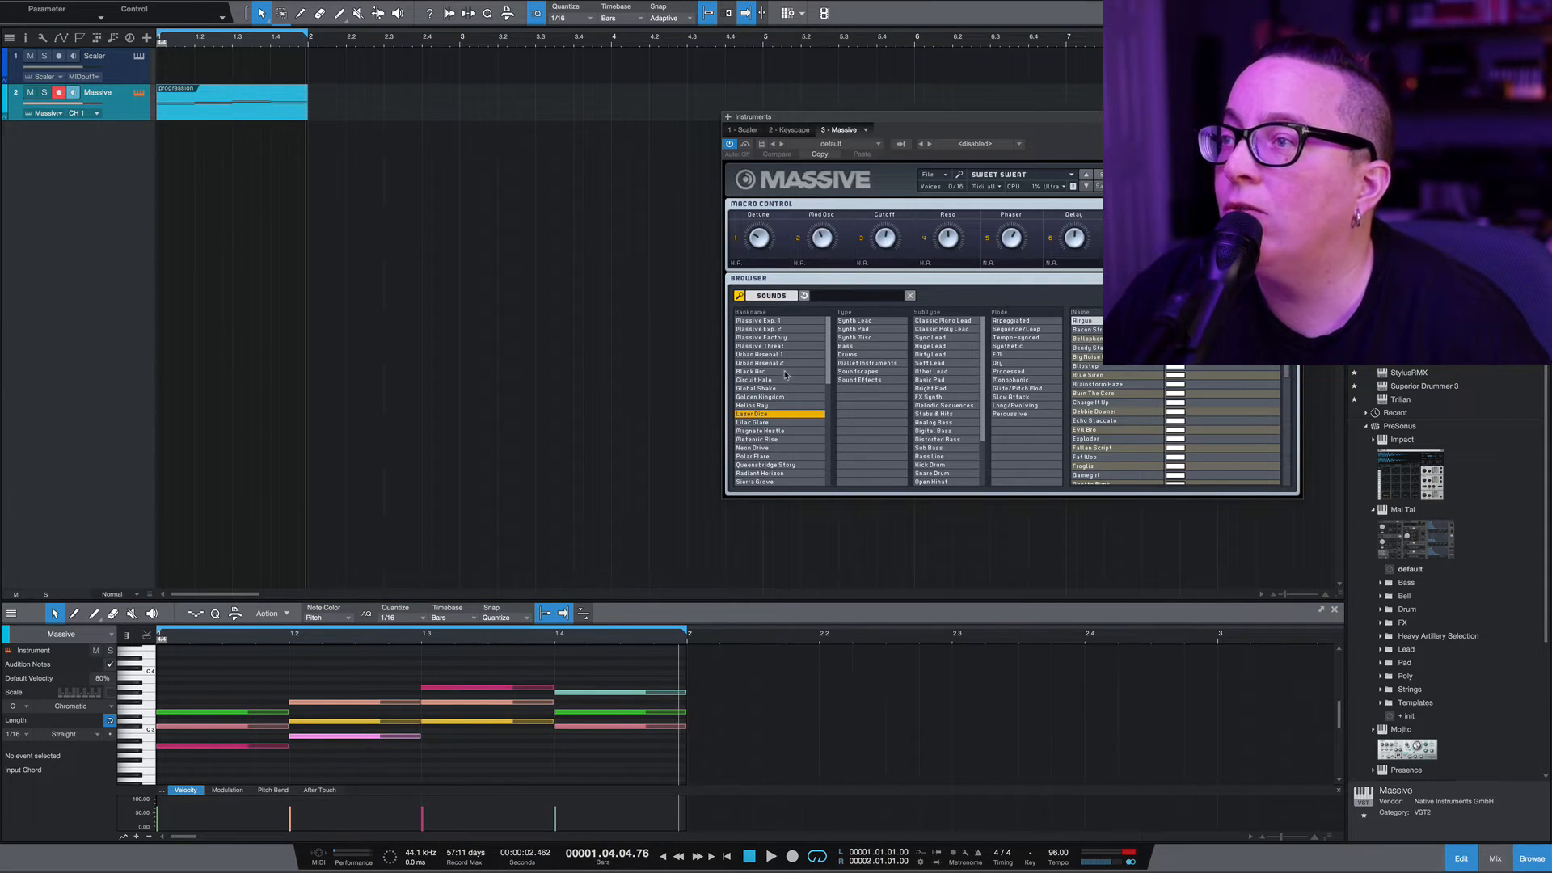
click(772, 321)
click(856, 322)
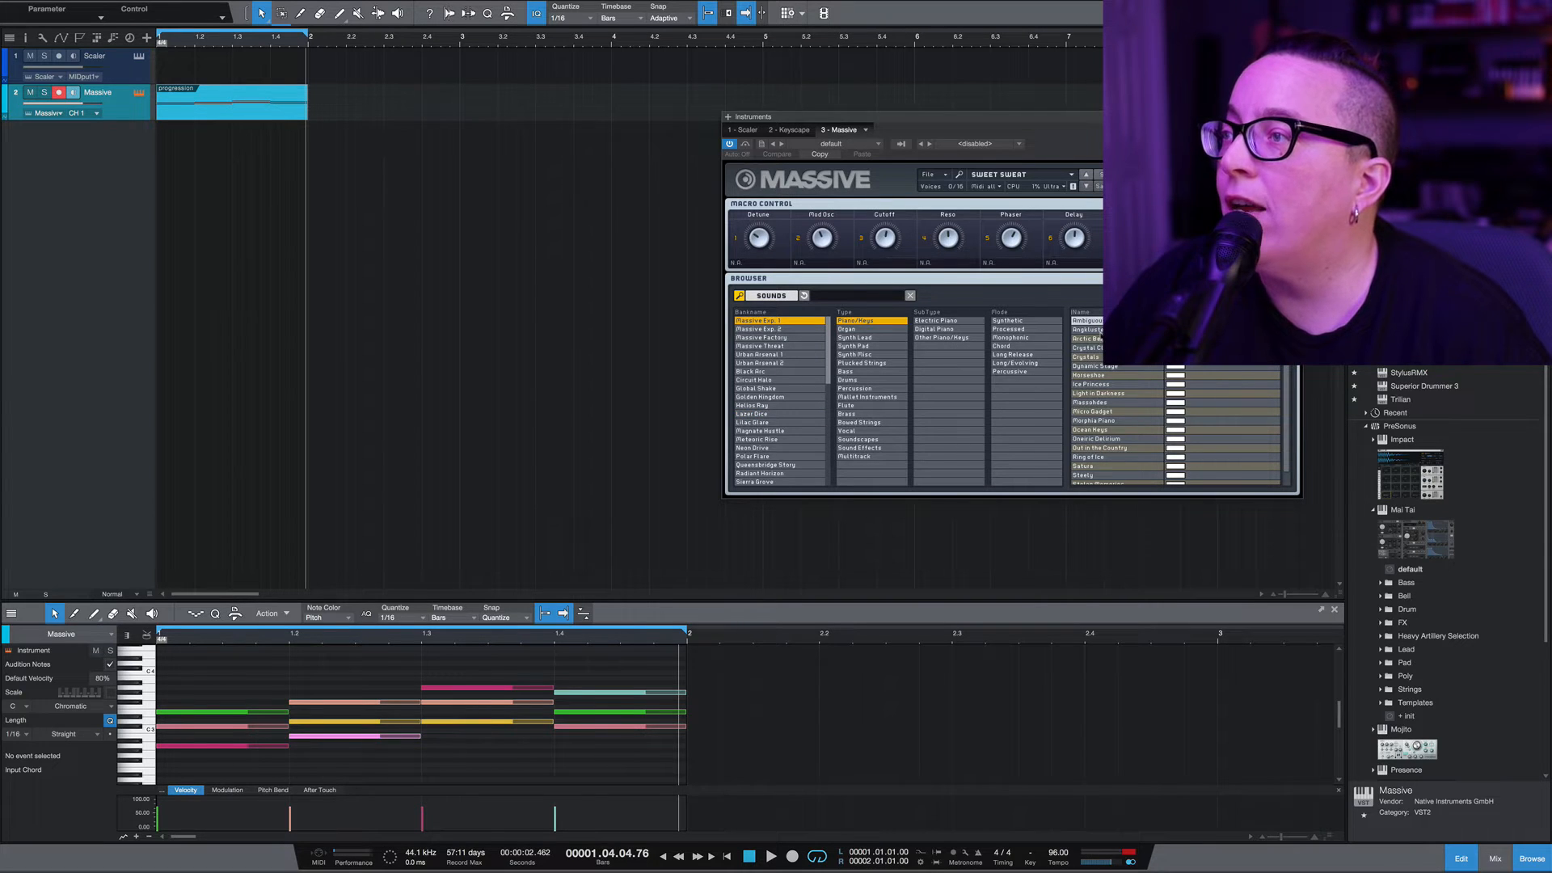
click(938, 322)
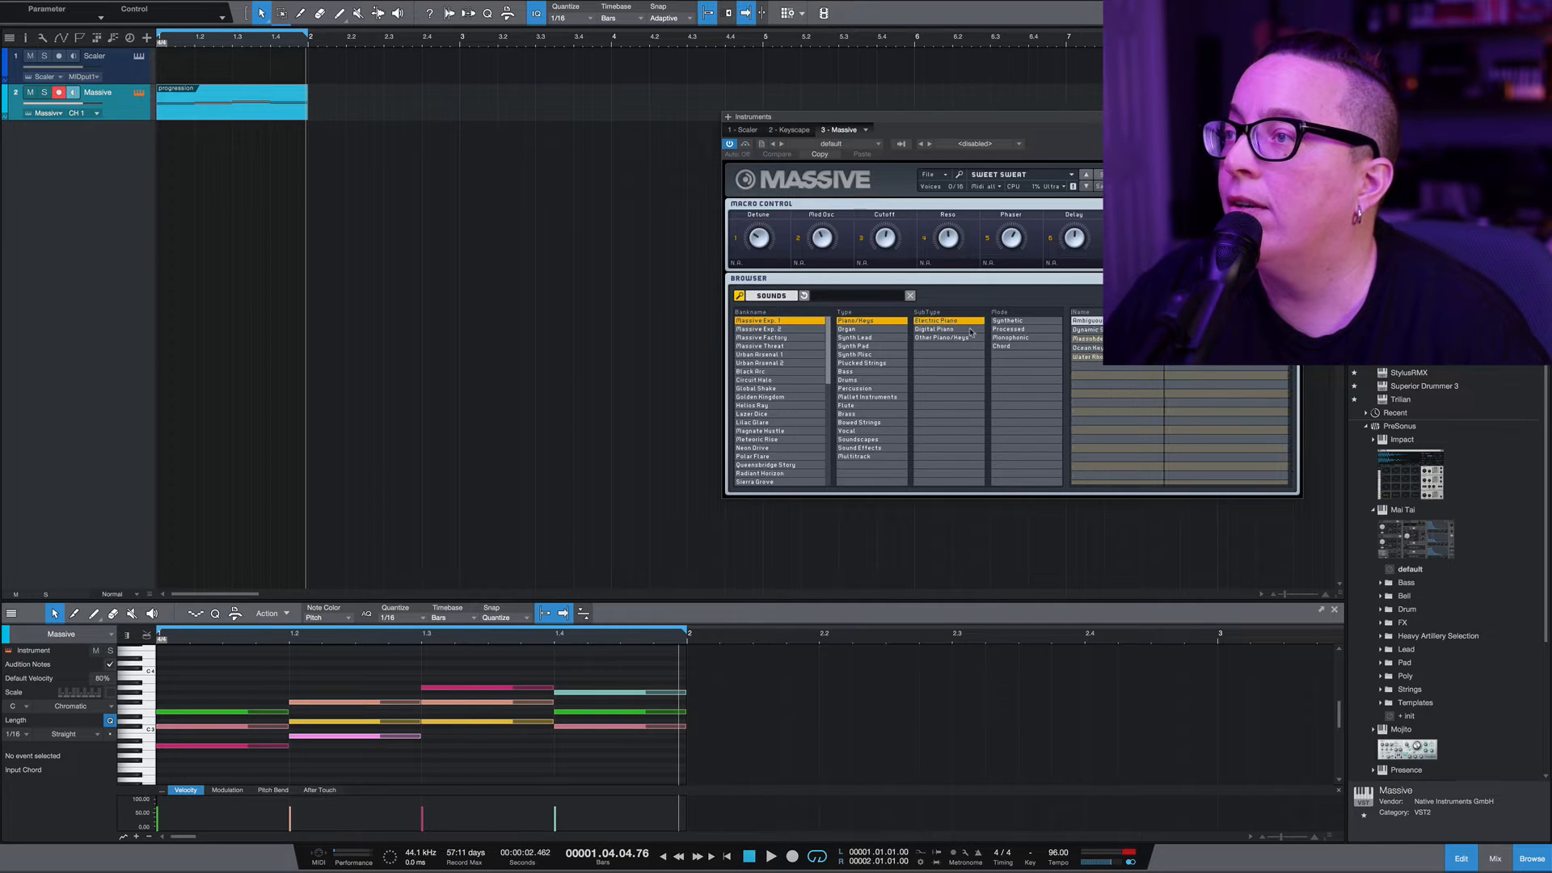
click(1085, 330)
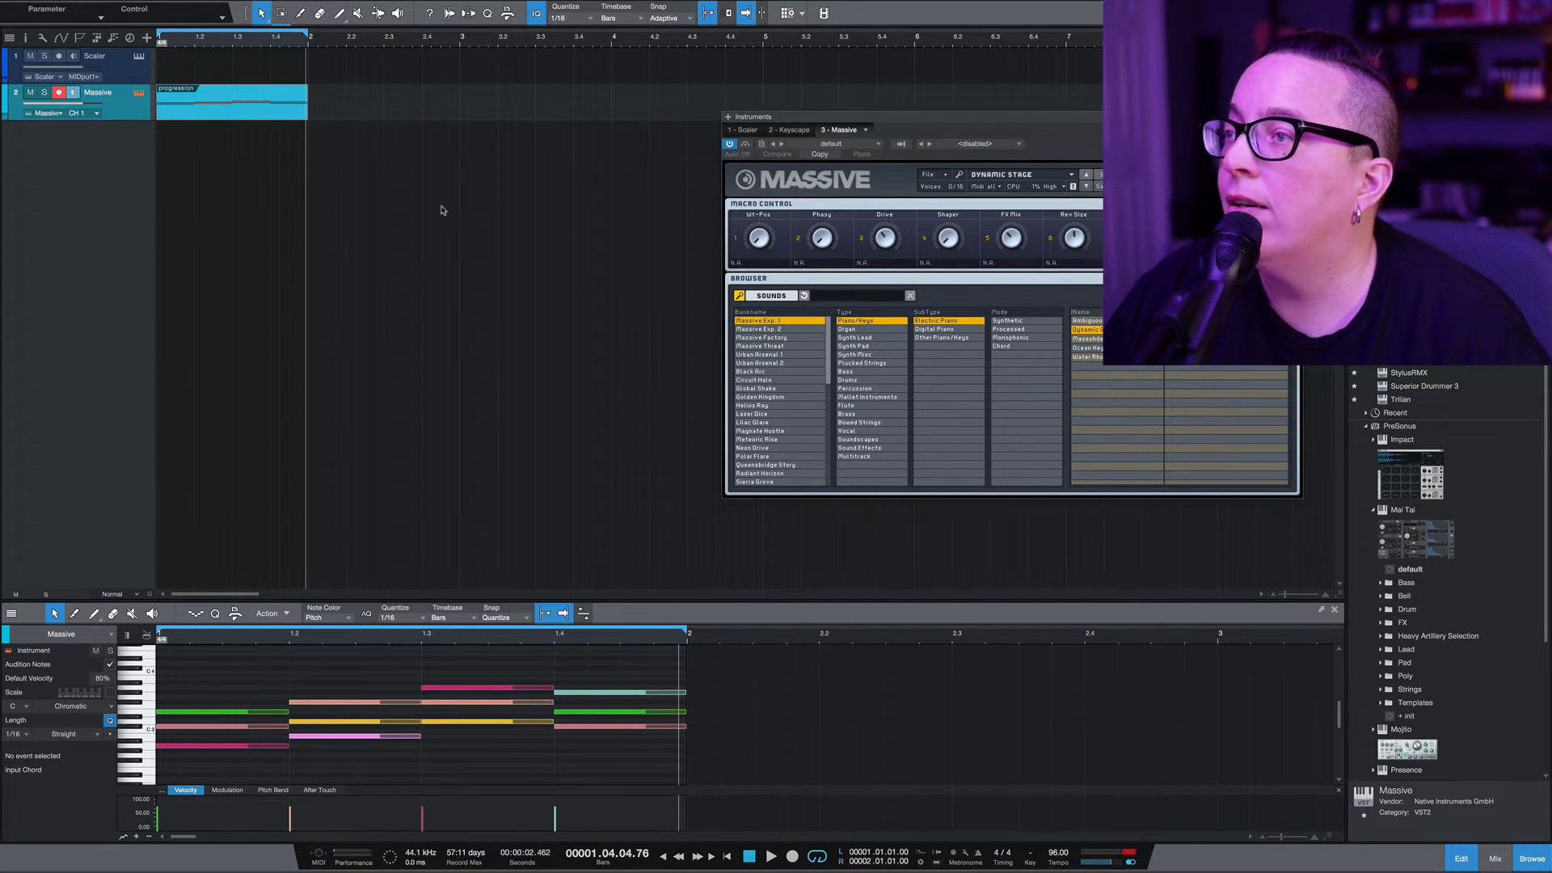
Play the looped progression with the Dynamic Stage sound, stop playback and deactivate the loop
key(space)
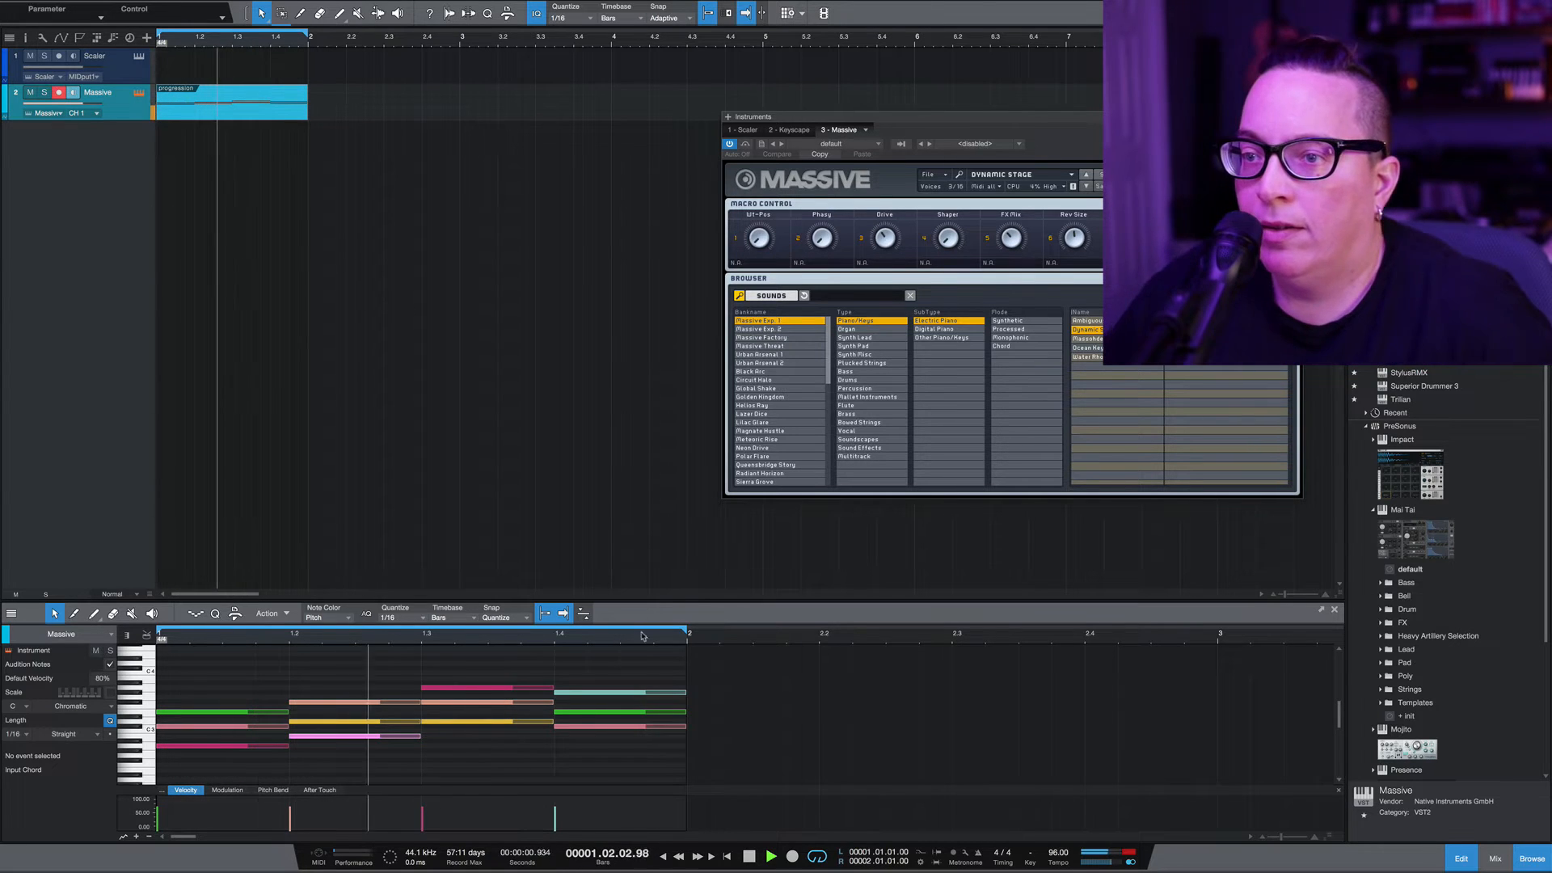
key(space)
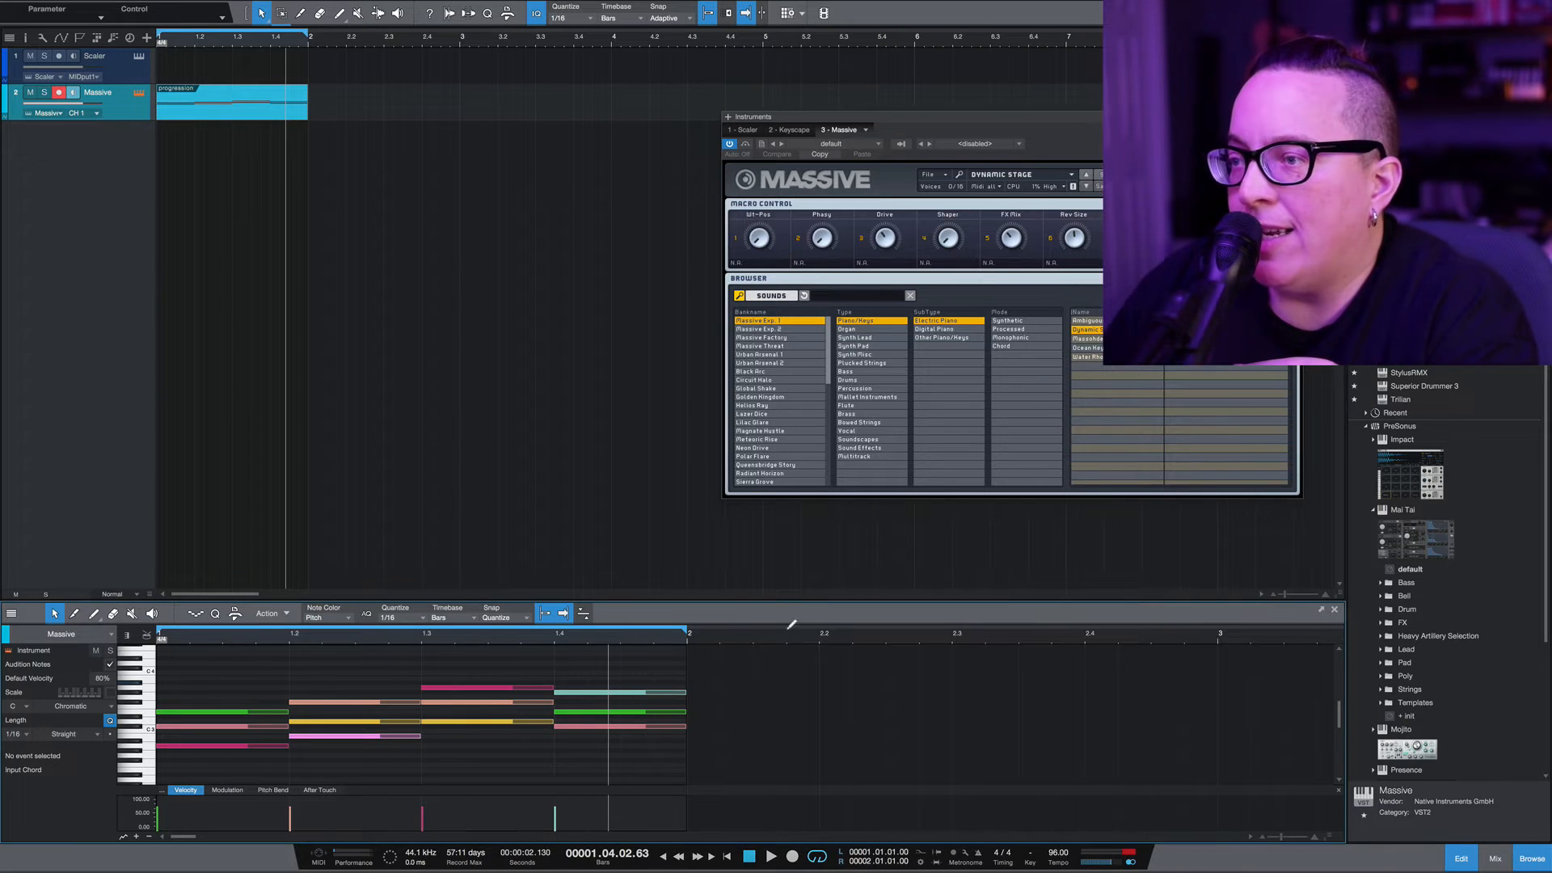
right_click(296, 39)
click(313, 47)
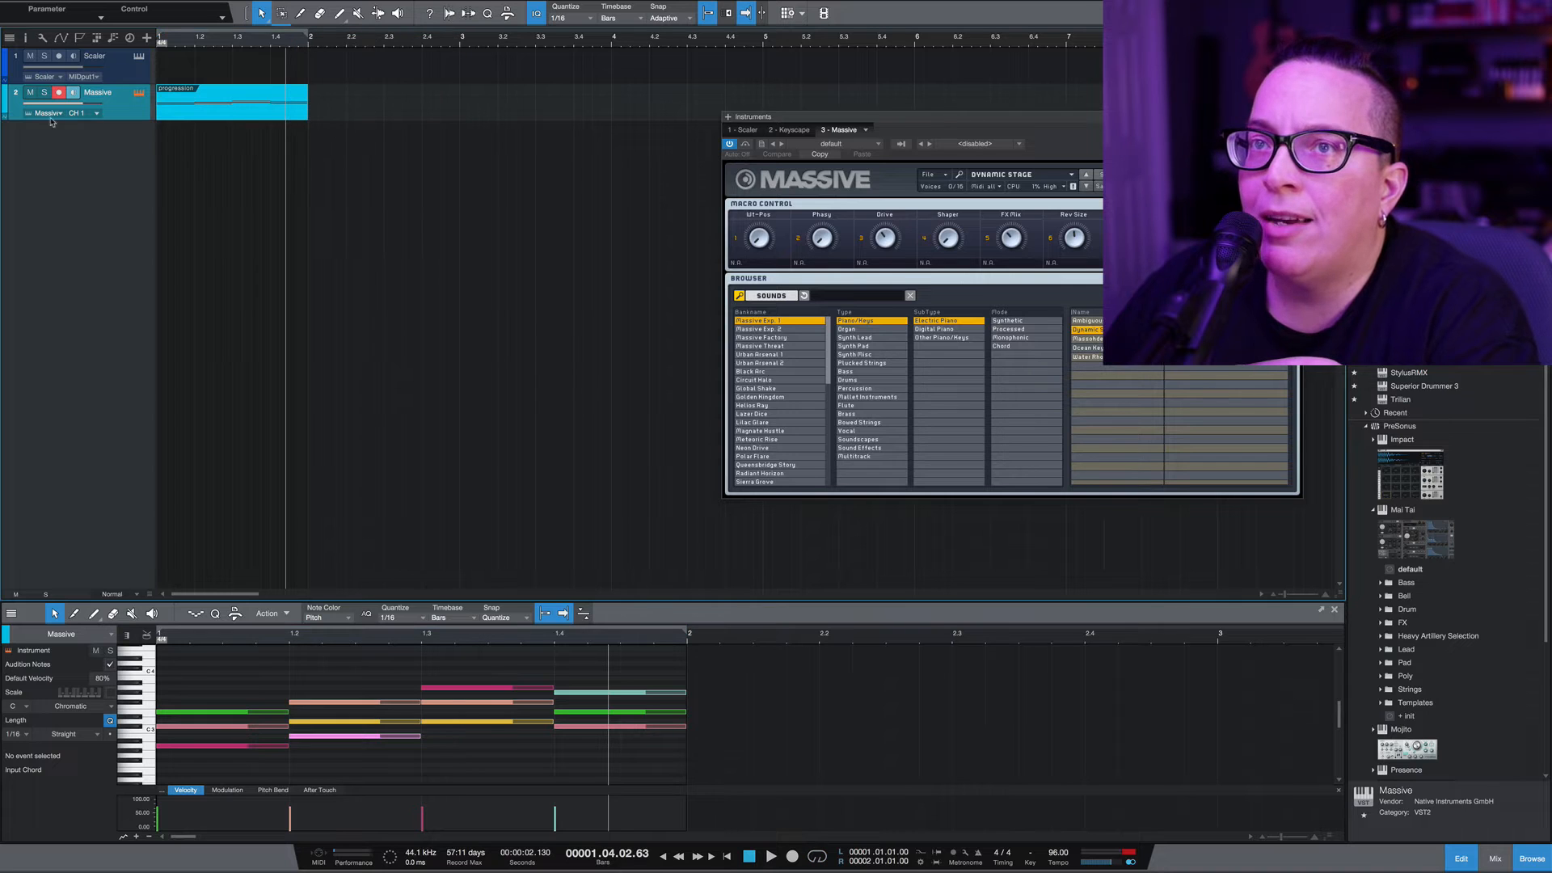
Review the four-chord progression and the B min chord's options in Scaler, enlarge the note editor and close Scaler
click(139, 57)
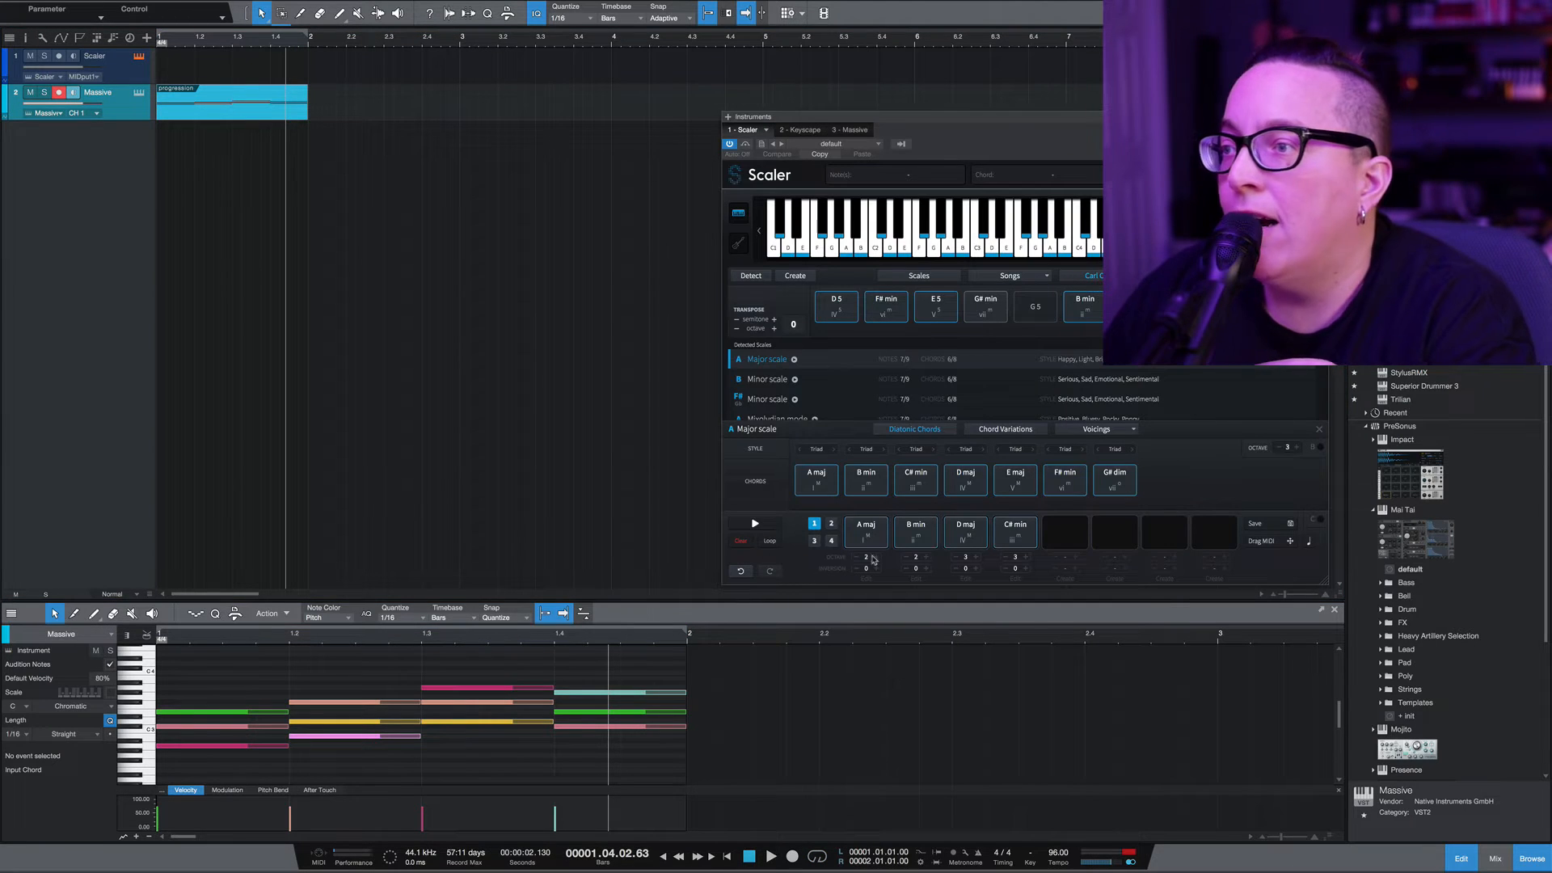
right_click(914, 533)
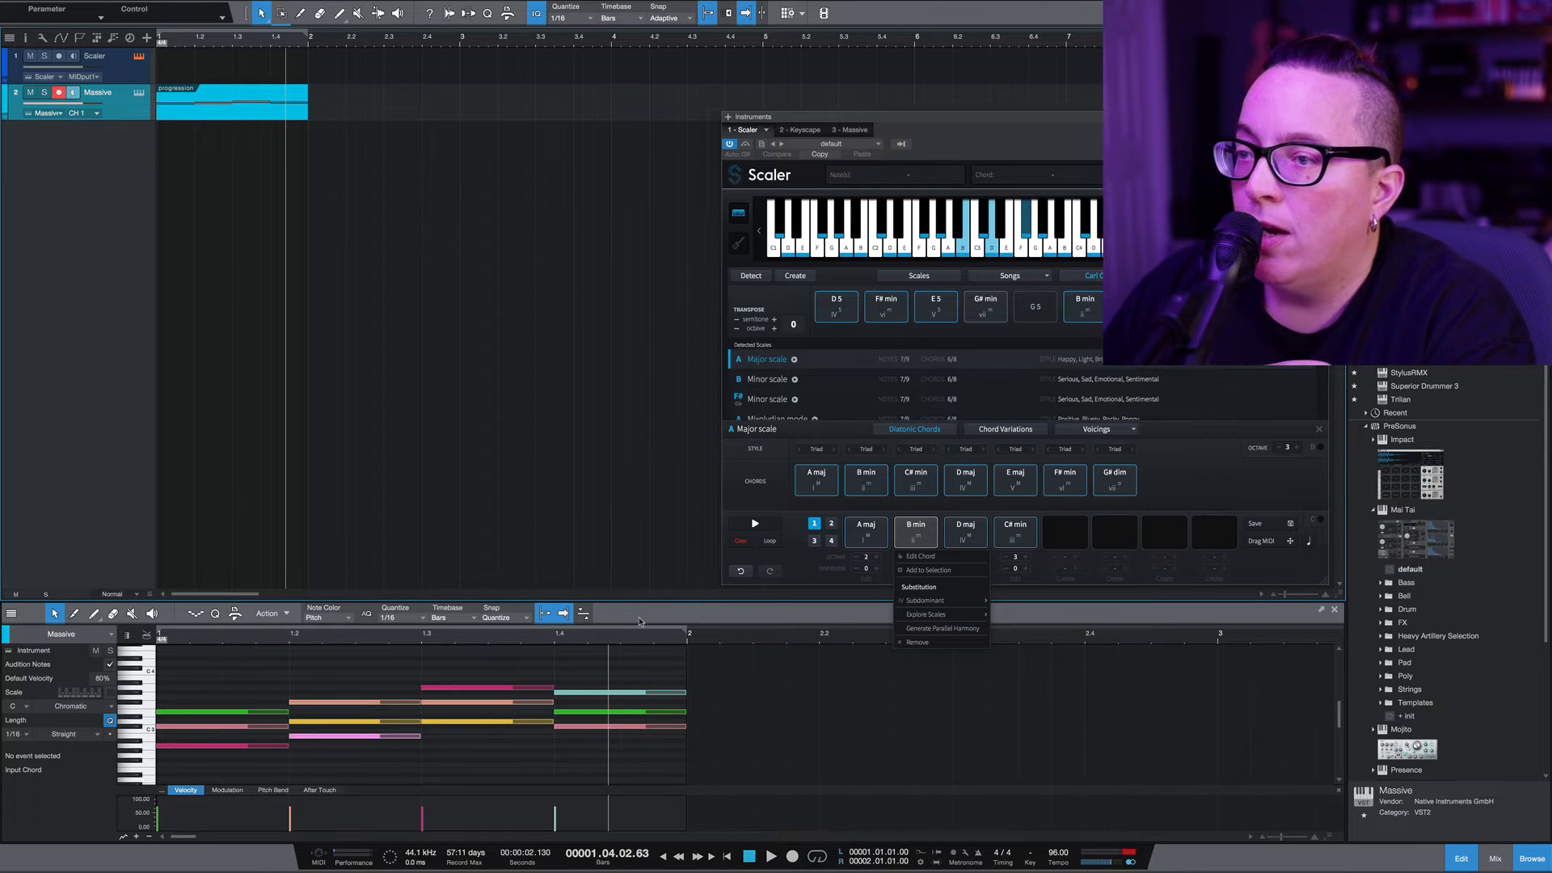
click(1209, 468)
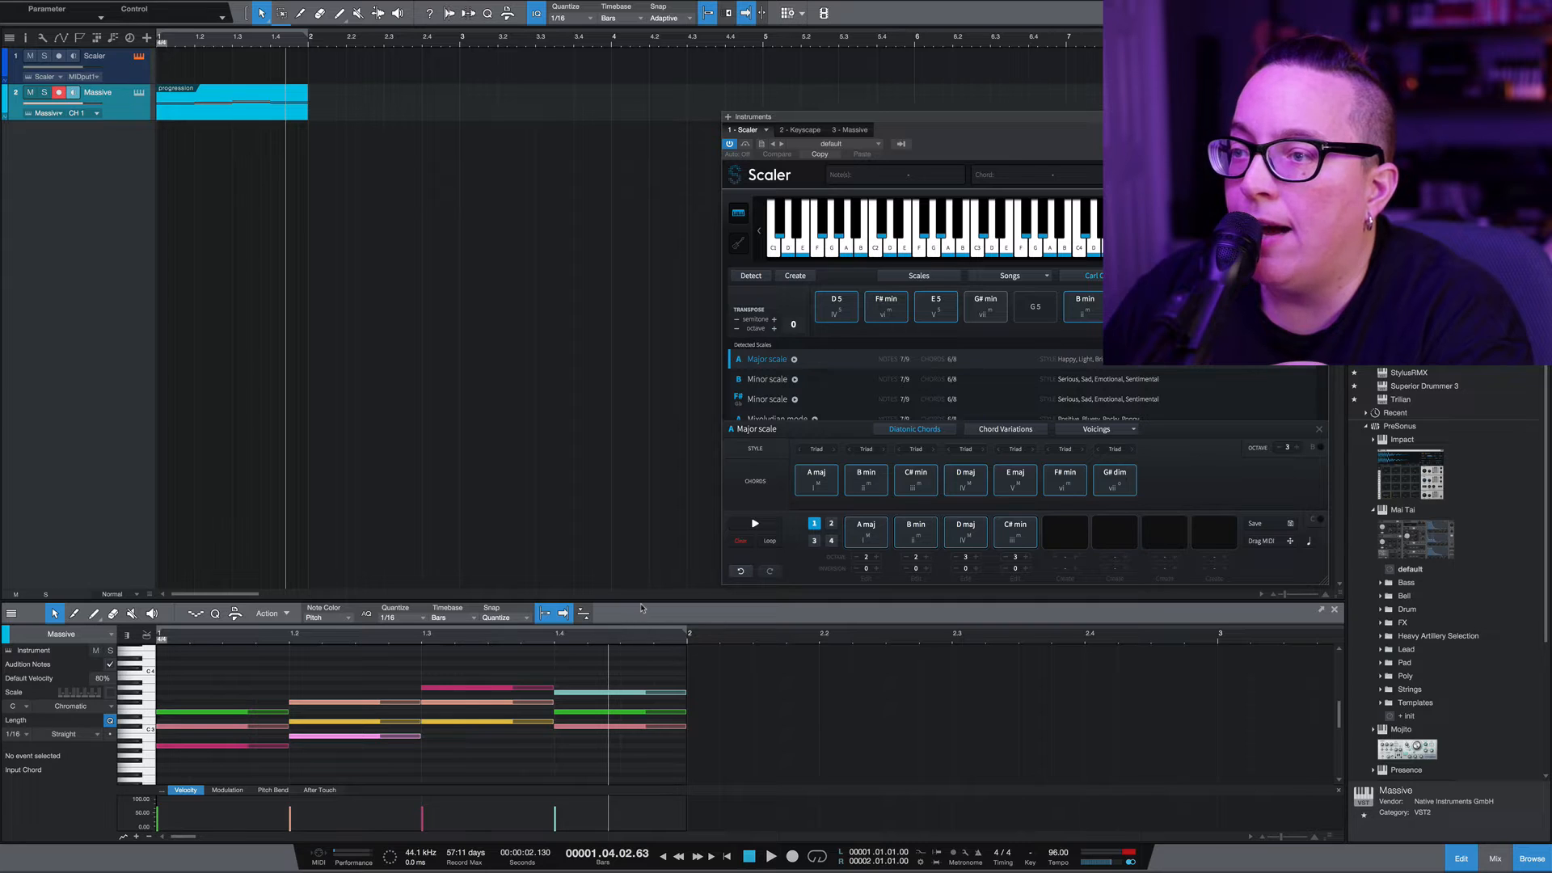
drag(655, 599, 654, 497)
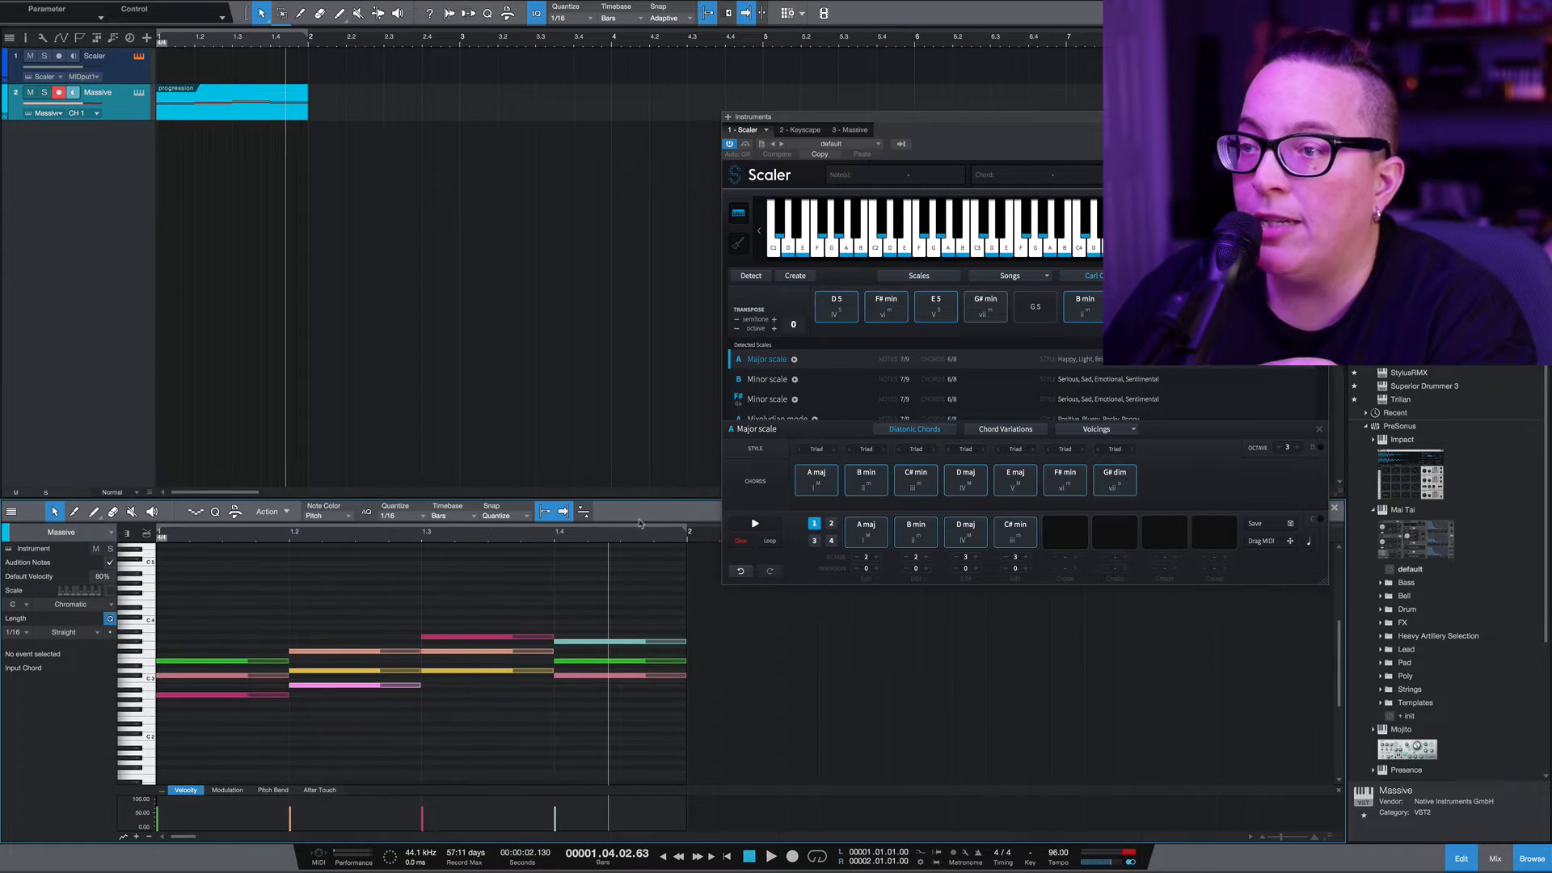
click(1318, 117)
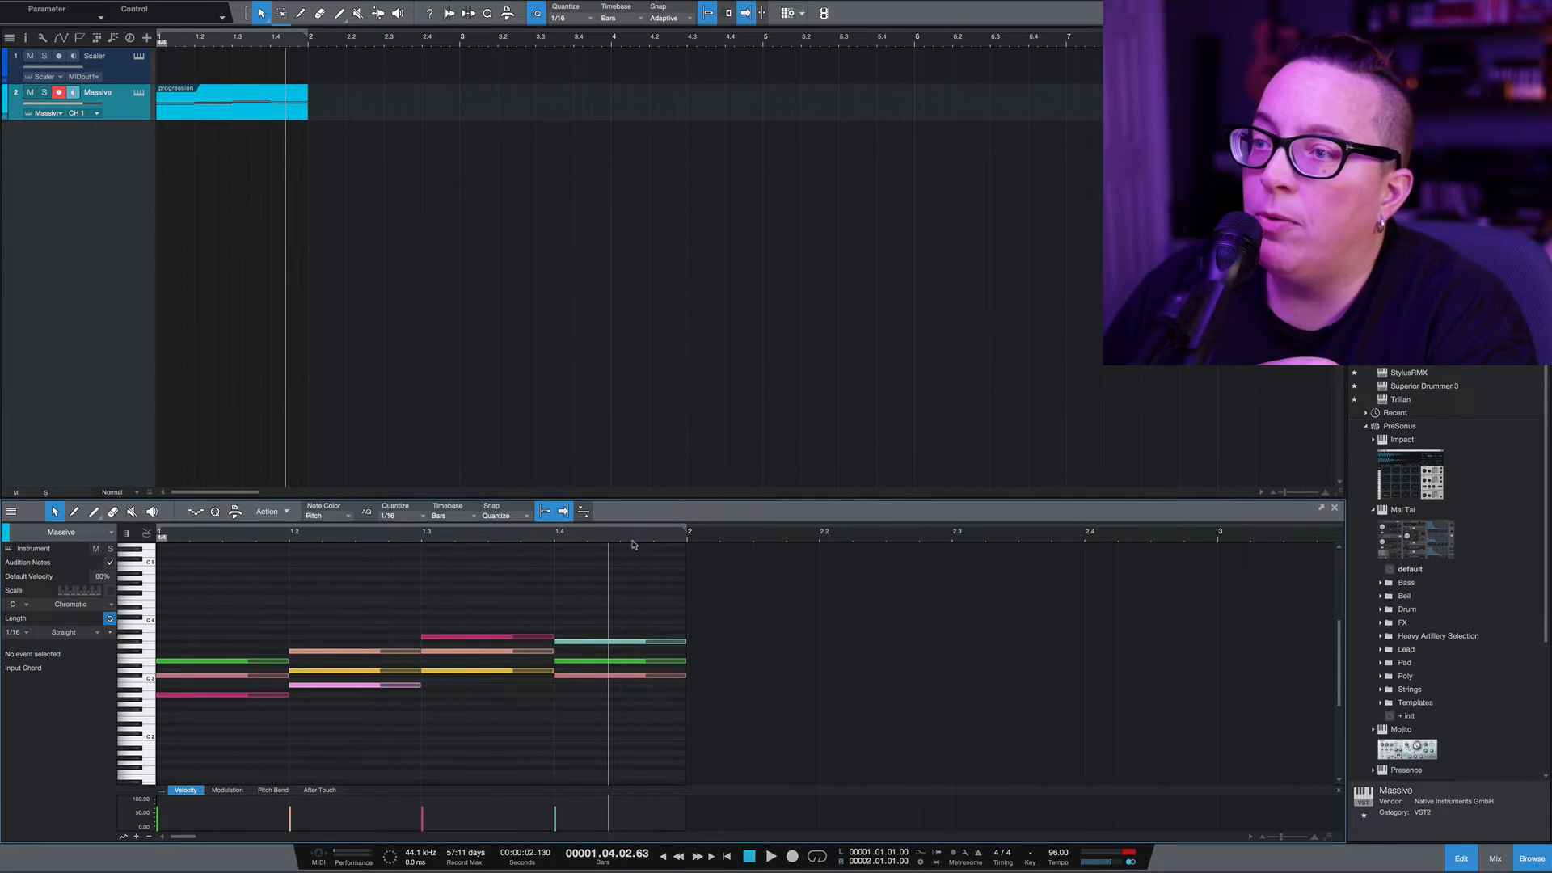
Move the later chords back and lengthen the first two chords of the progression to two beats each
scroll(637, 539, down, 3)
scroll(638, 541, up, 3)
drag(731, 698, 473, 657)
click(398, 656)
drag(253, 630, 408, 686)
drag(572, 591, 742, 696)
drag(628, 638, 748, 638)
drag(509, 634, 688, 685)
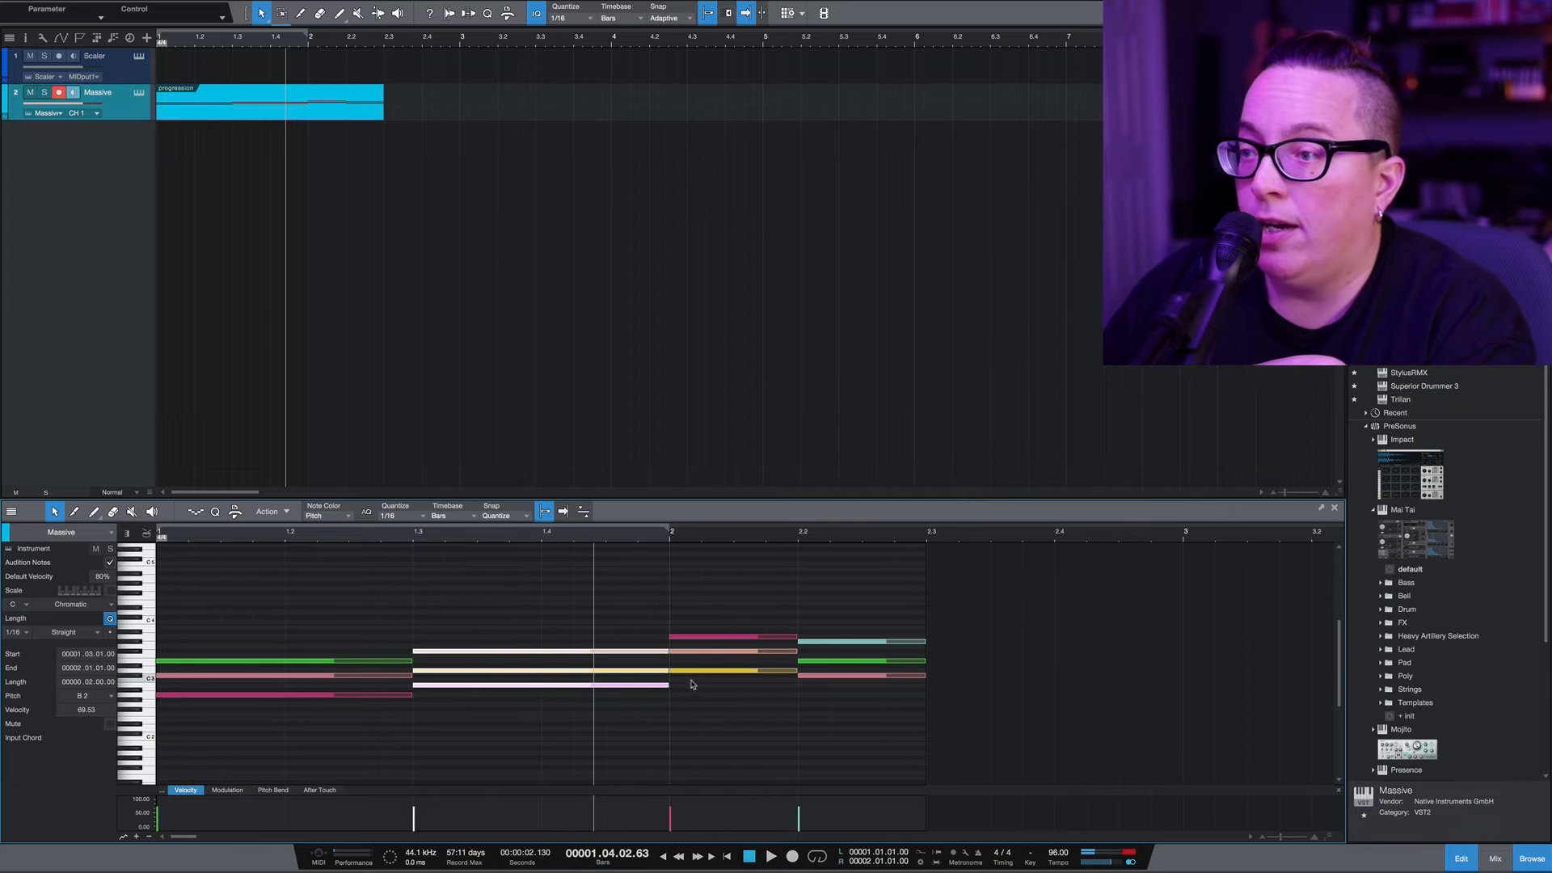
Stretch the last two chords to fill bars 3 and 4, extend the second chord to bar 3, and play the clip looped
drag(862, 615, 879, 690)
drag(873, 677, 1002, 678)
drag(734, 586, 918, 680)
drag(991, 624, 1212, 683)
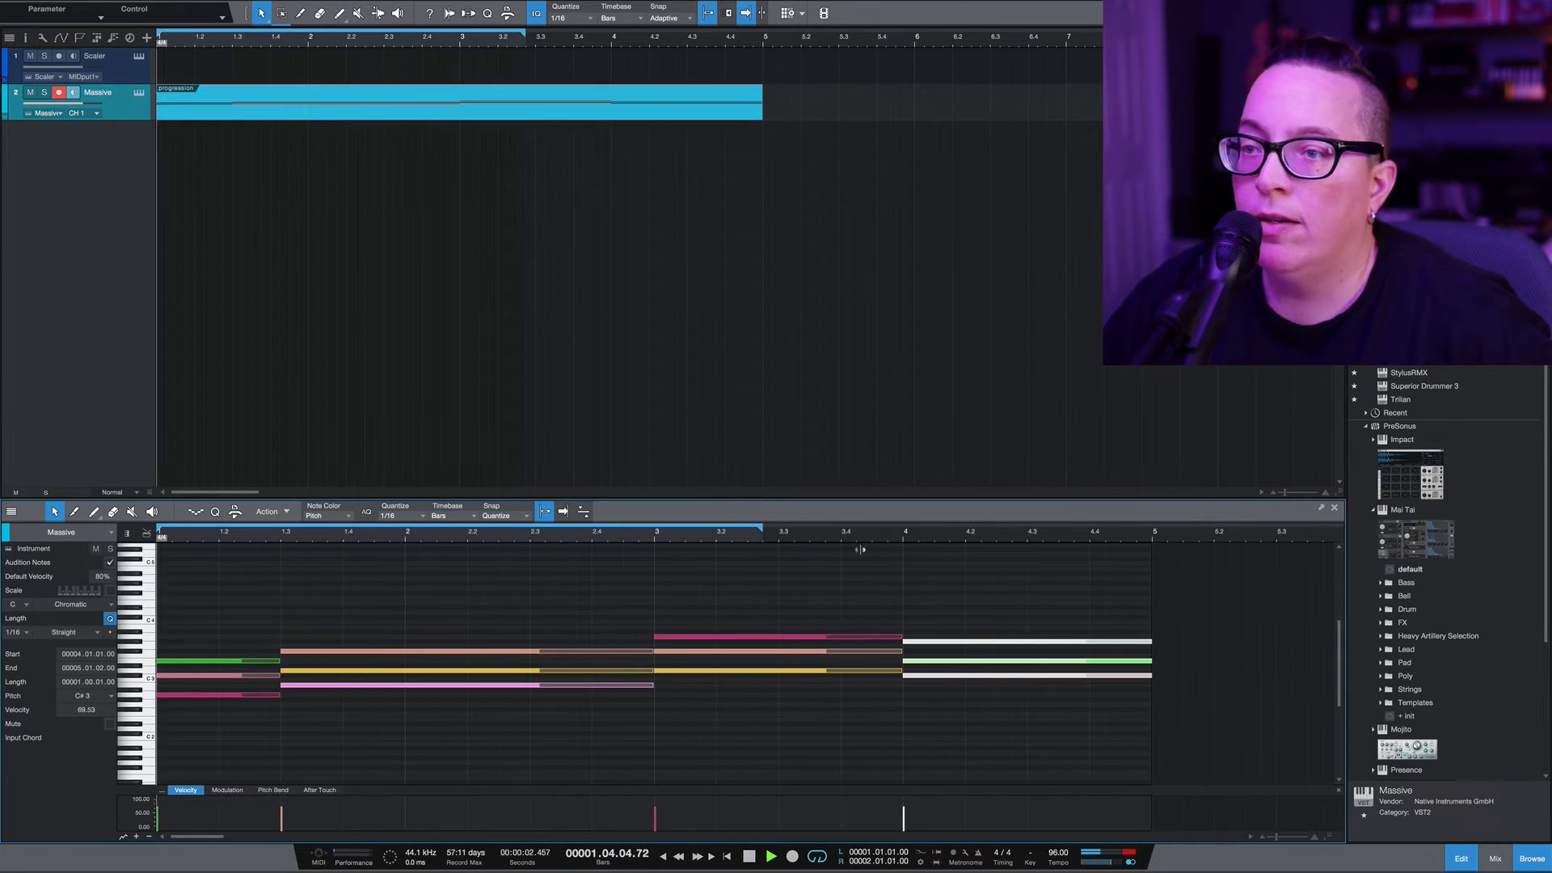
key(space)
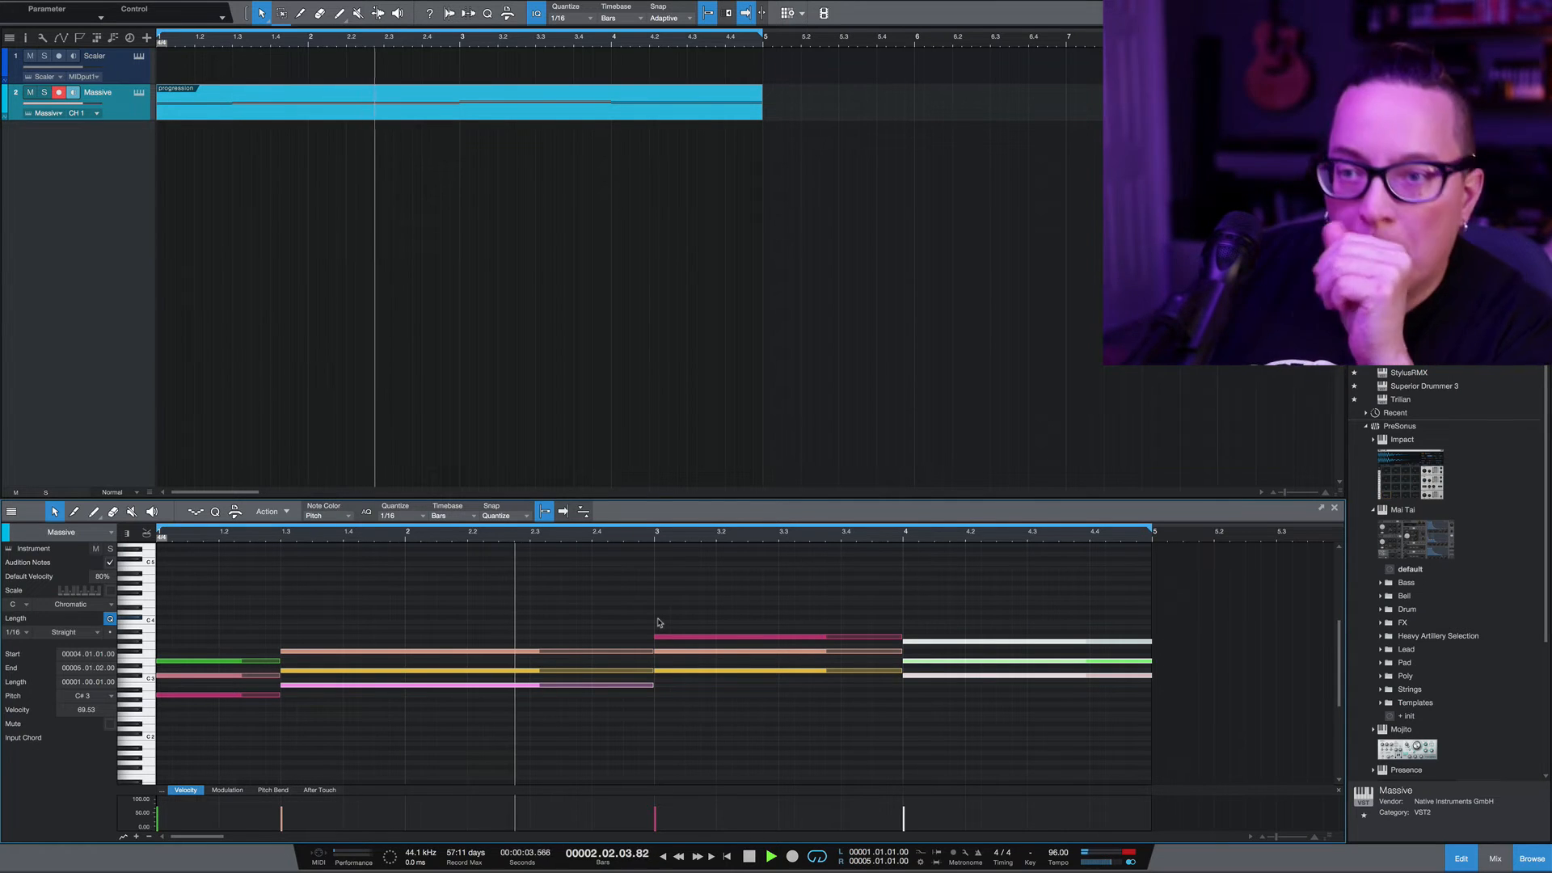
Start the second chord at bar 2, lengthen the first chord to a full bar, and stop playback
drag(290, 620, 327, 752)
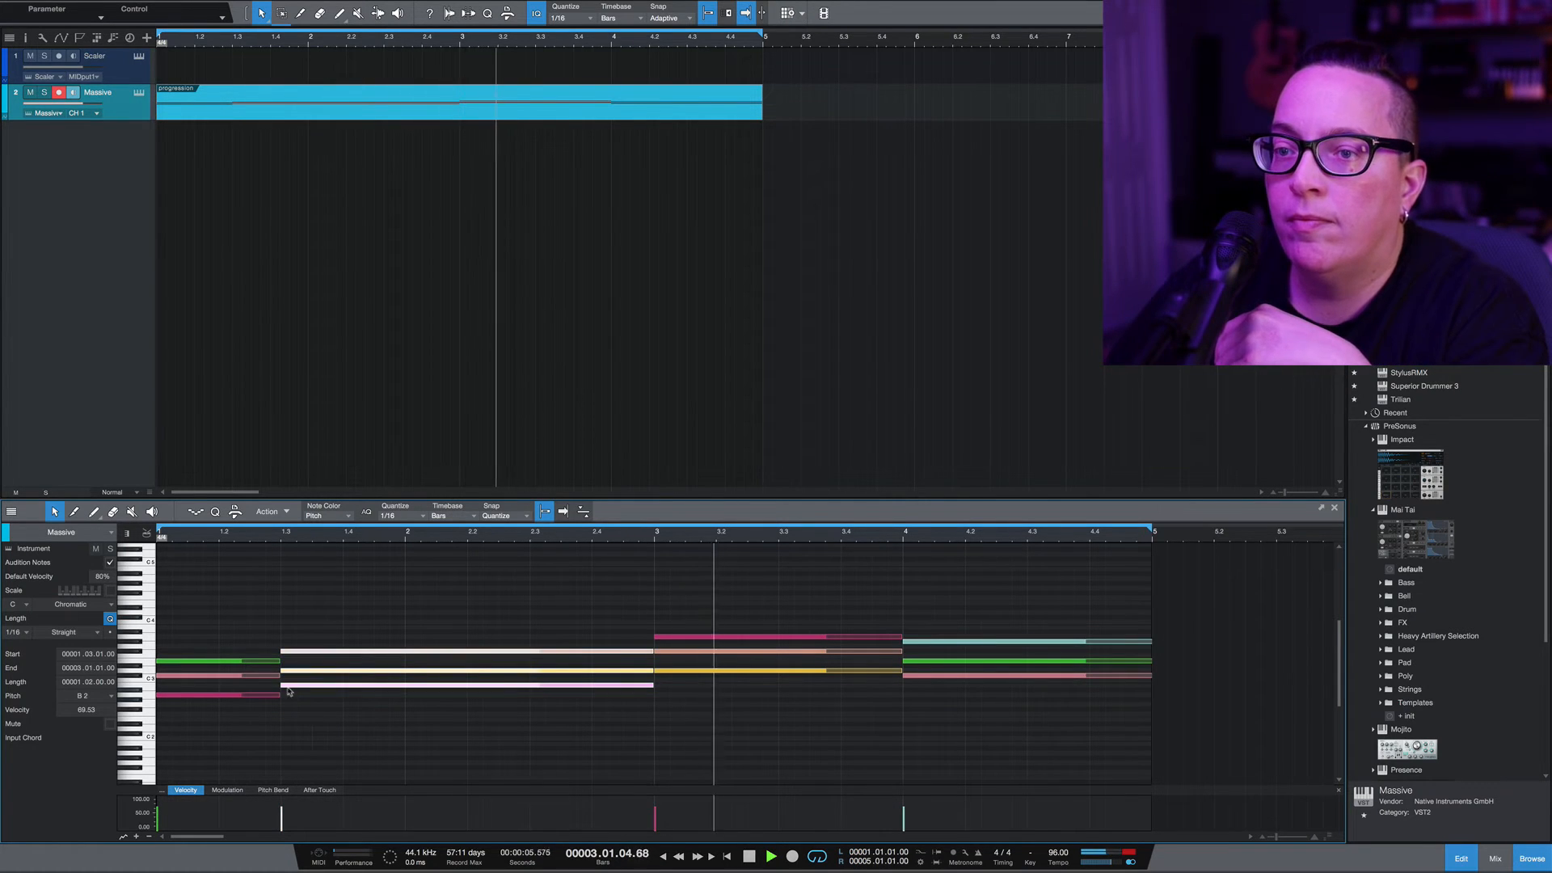
drag(282, 685, 407, 699)
drag(249, 638, 407, 702)
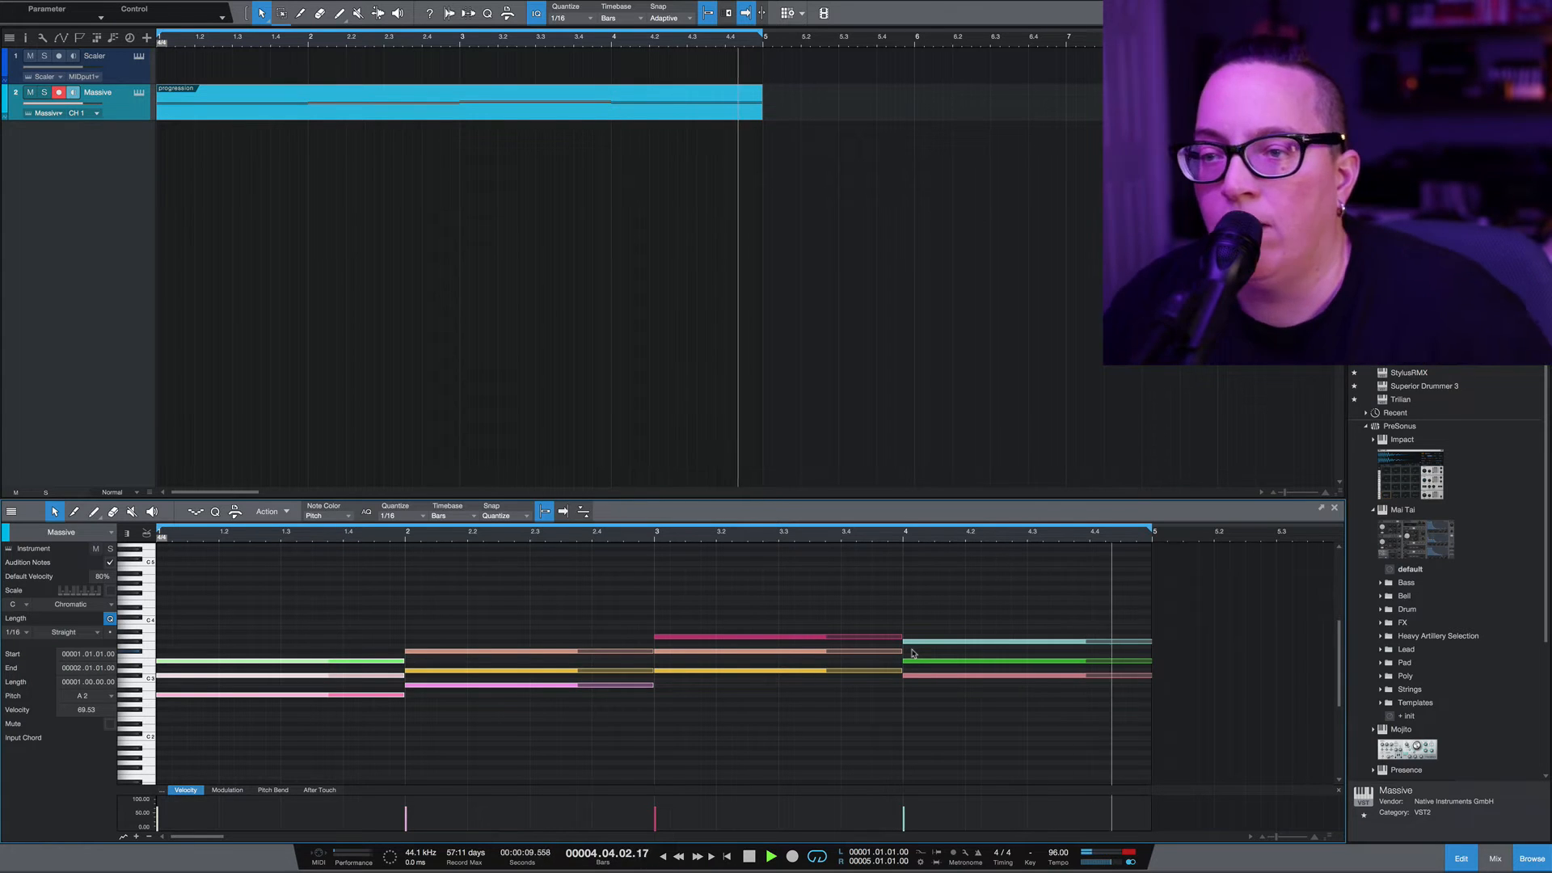
key(space)
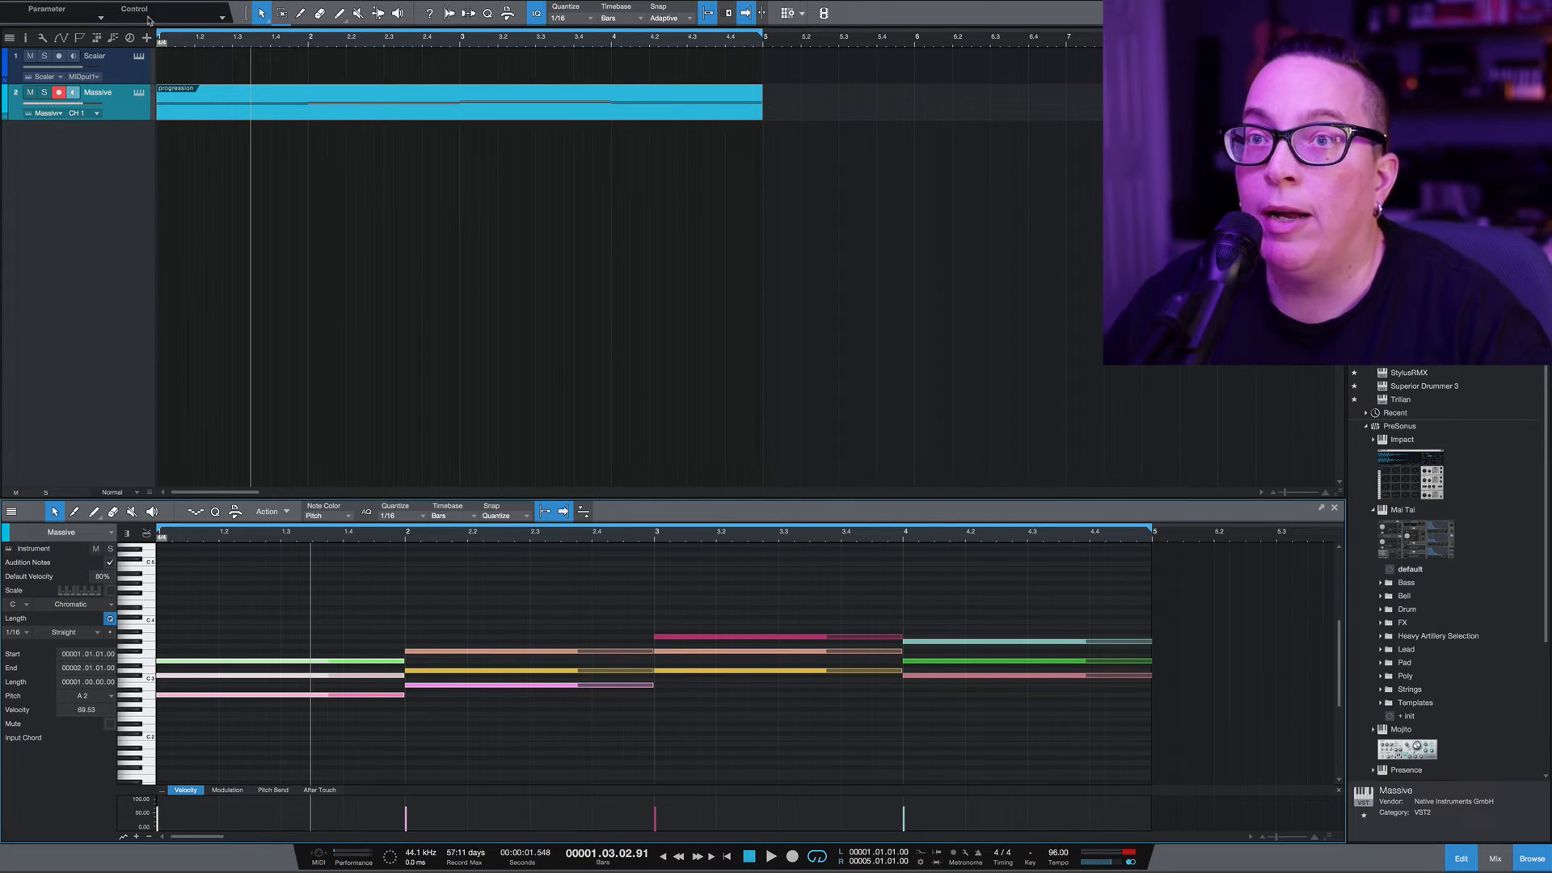
Check the A Major scale in Scaler, close it, and set the song's key to A
click(134, 63)
click(139, 57)
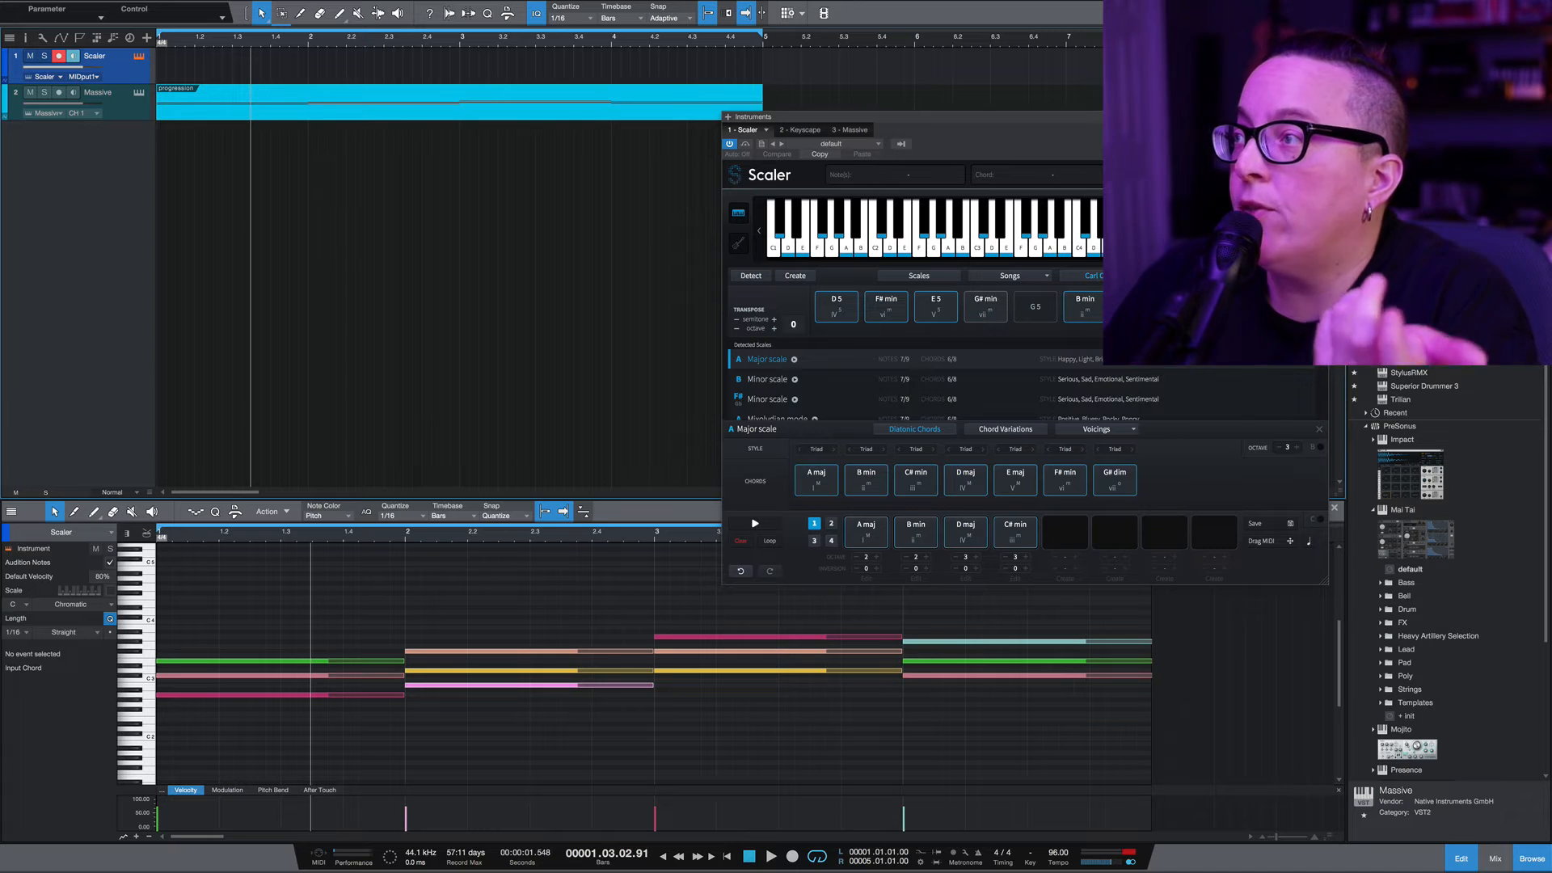
click(1320, 116)
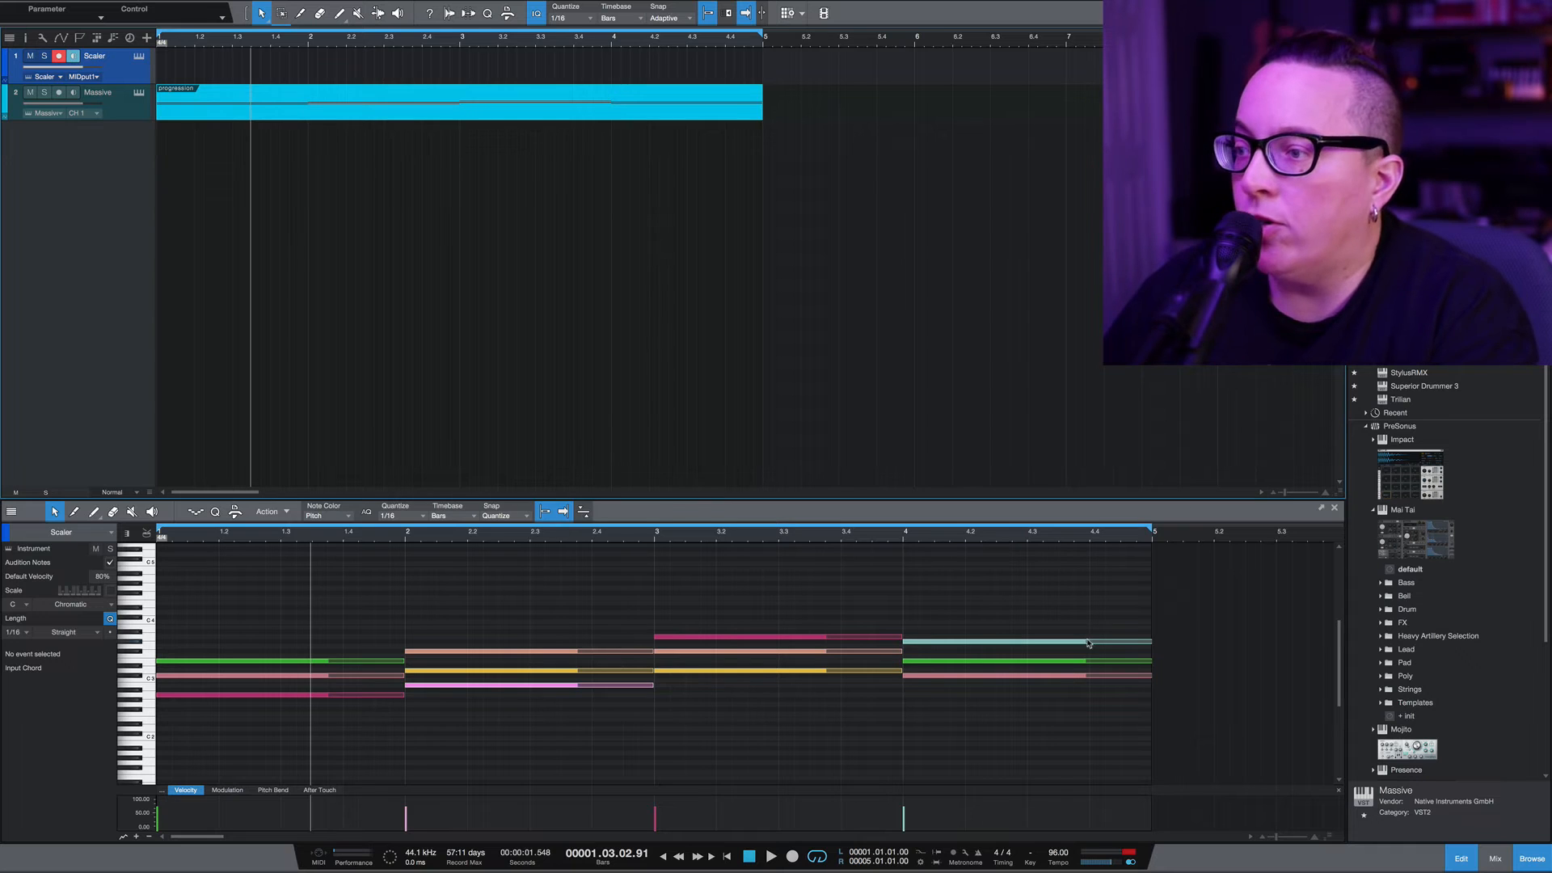
click(1028, 856)
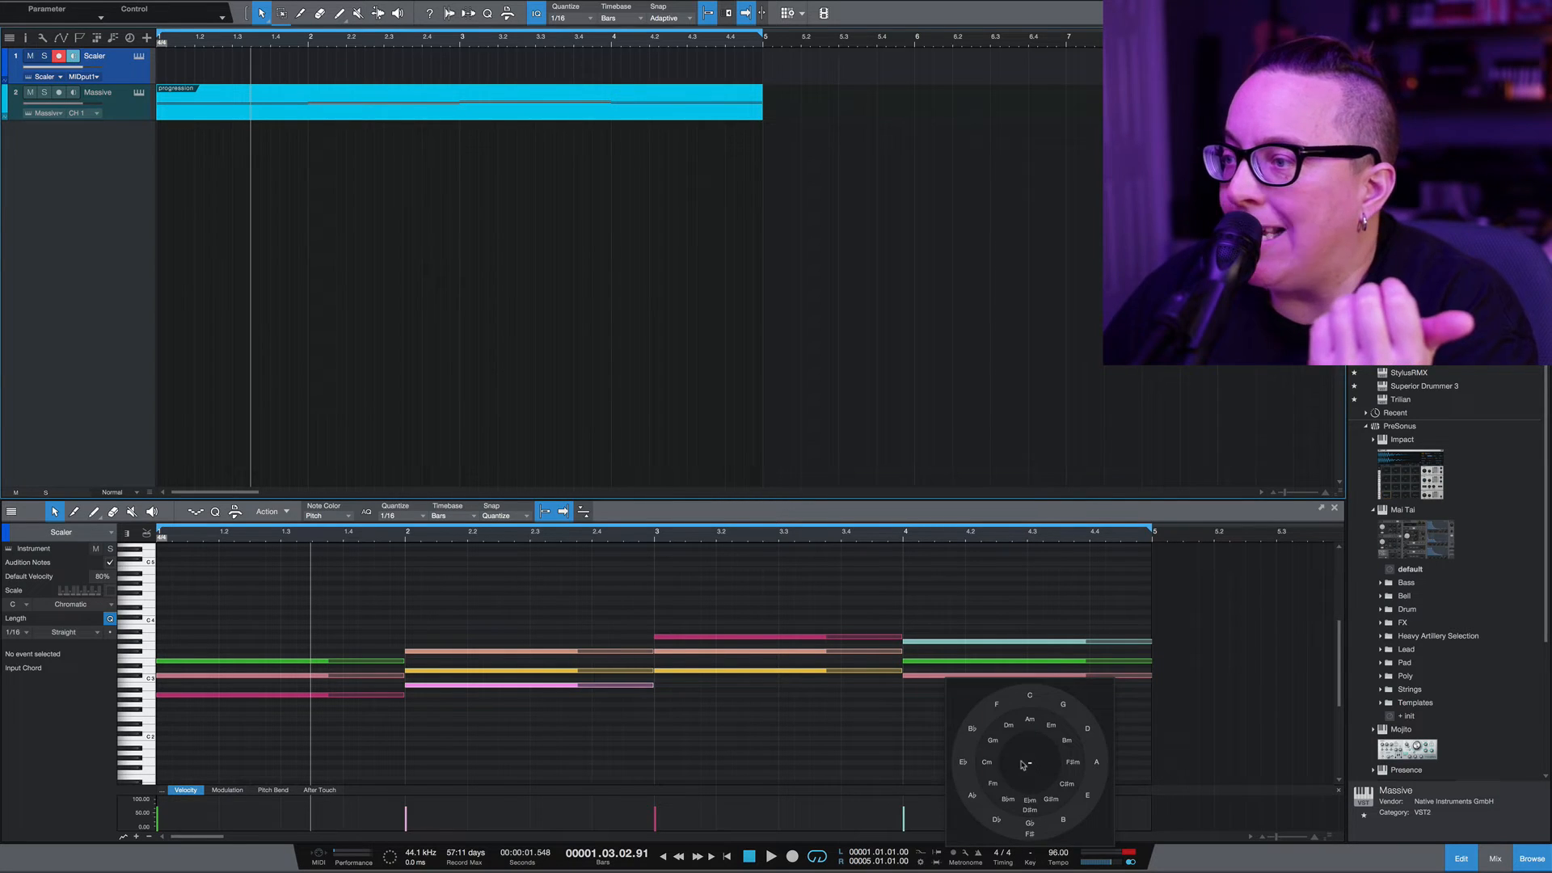
click(1096, 761)
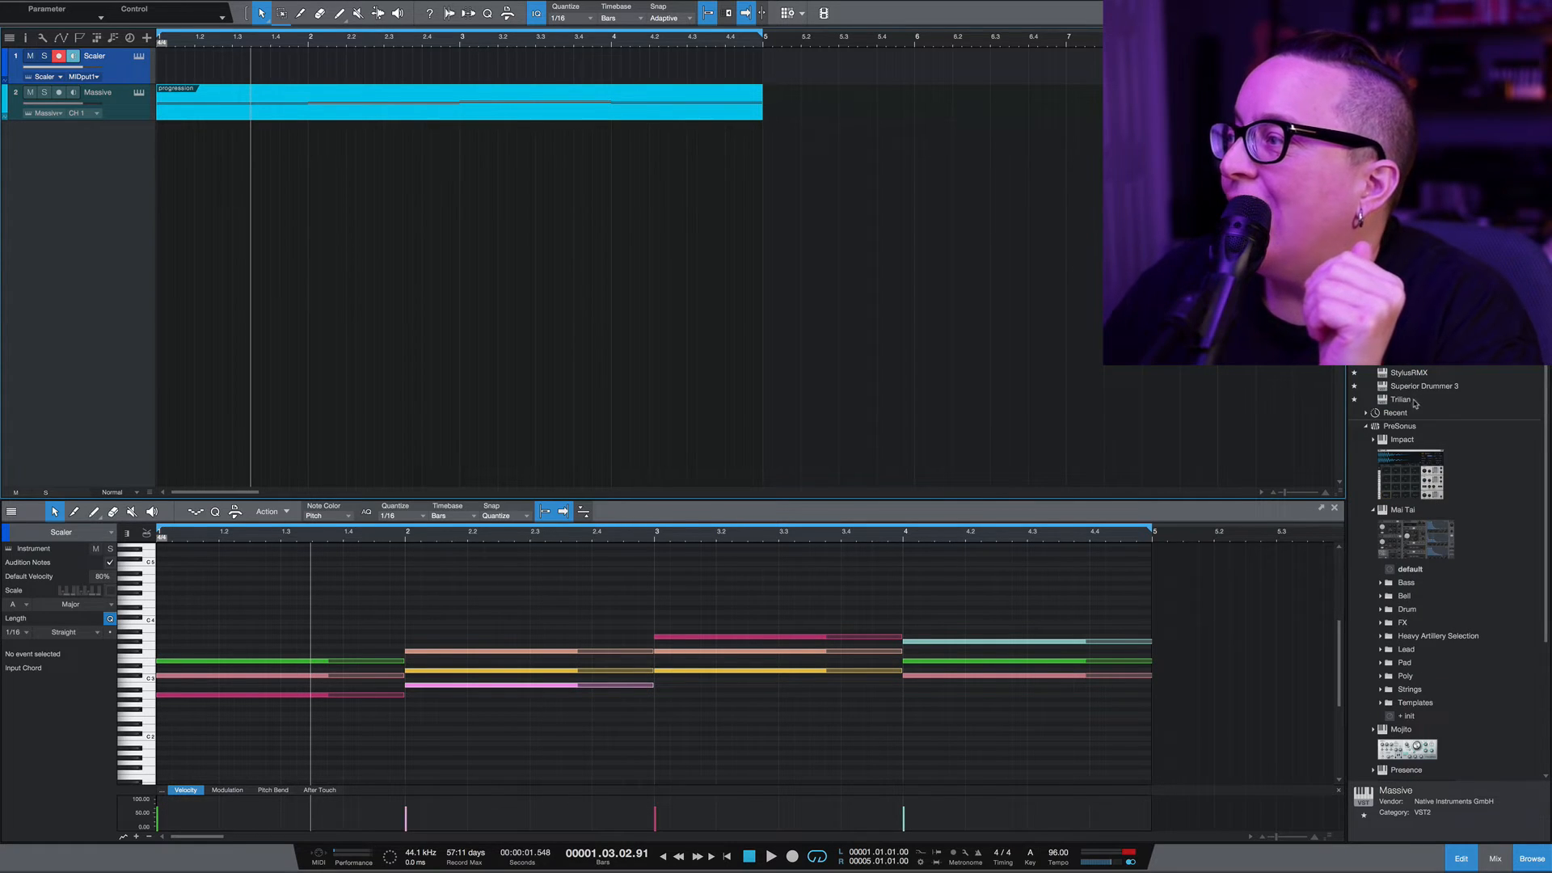
Add Trilian as a new instrument track, load its Synth Bass patch Bass Station Resonant Square, and move the window aside
drag(1400, 399, 98, 246)
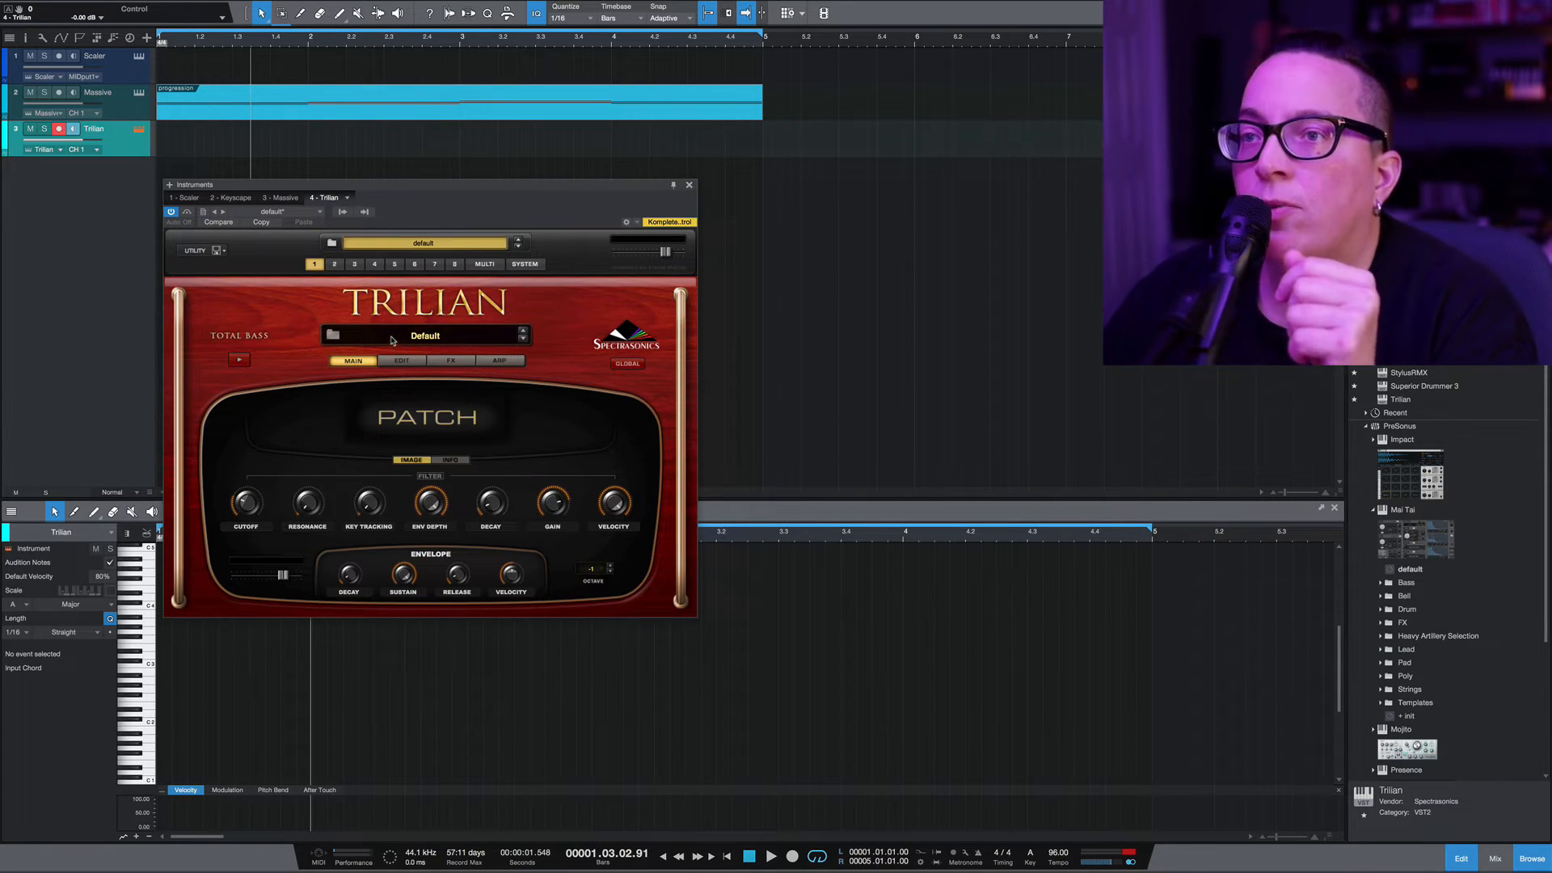
click(334, 337)
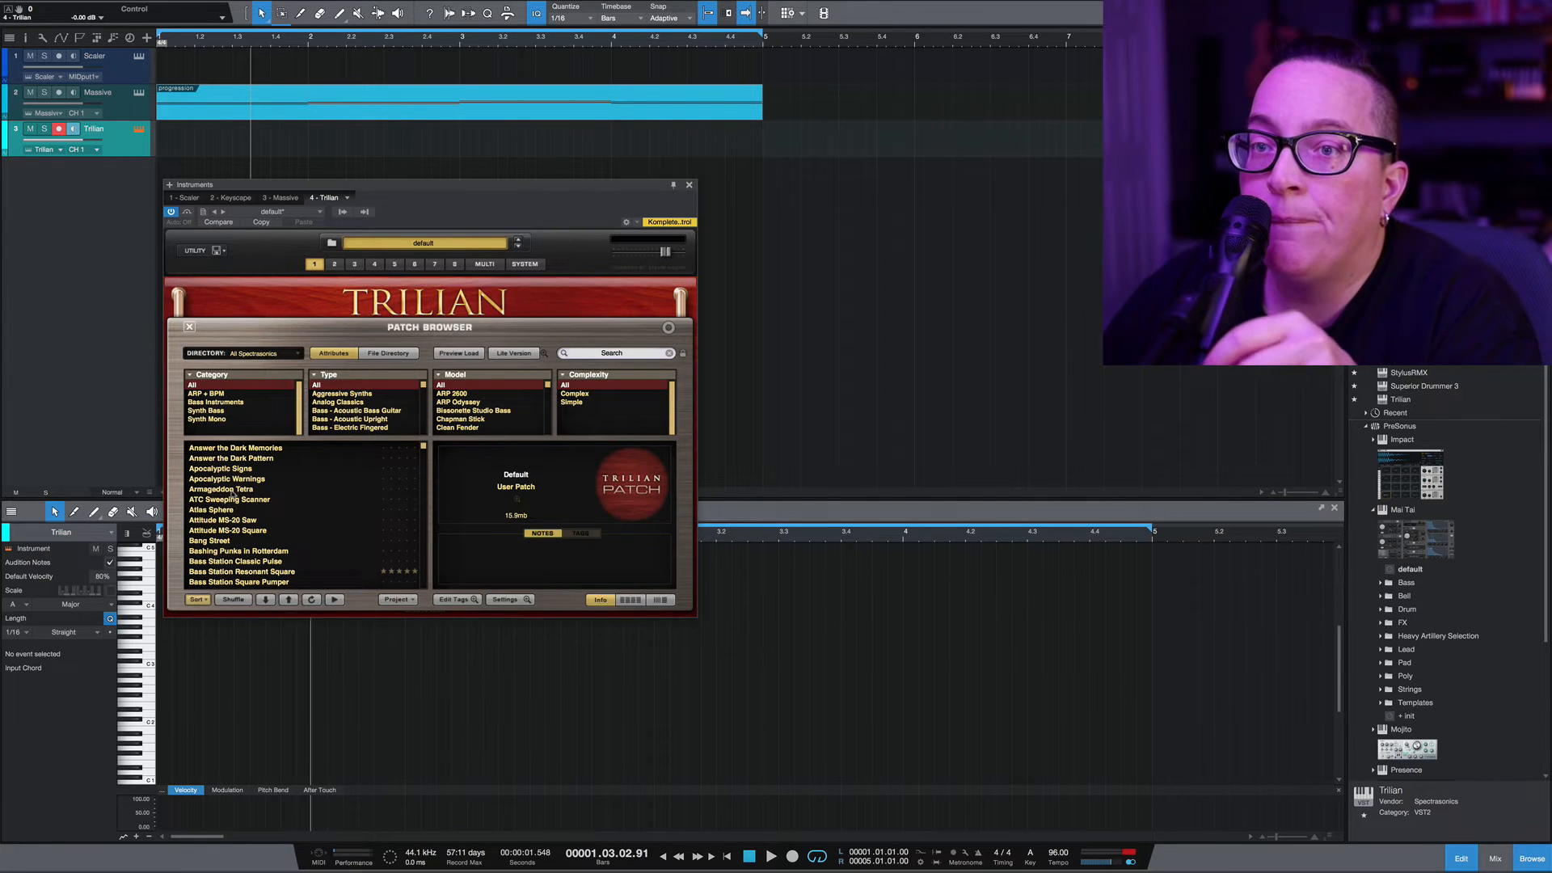
click(220, 403)
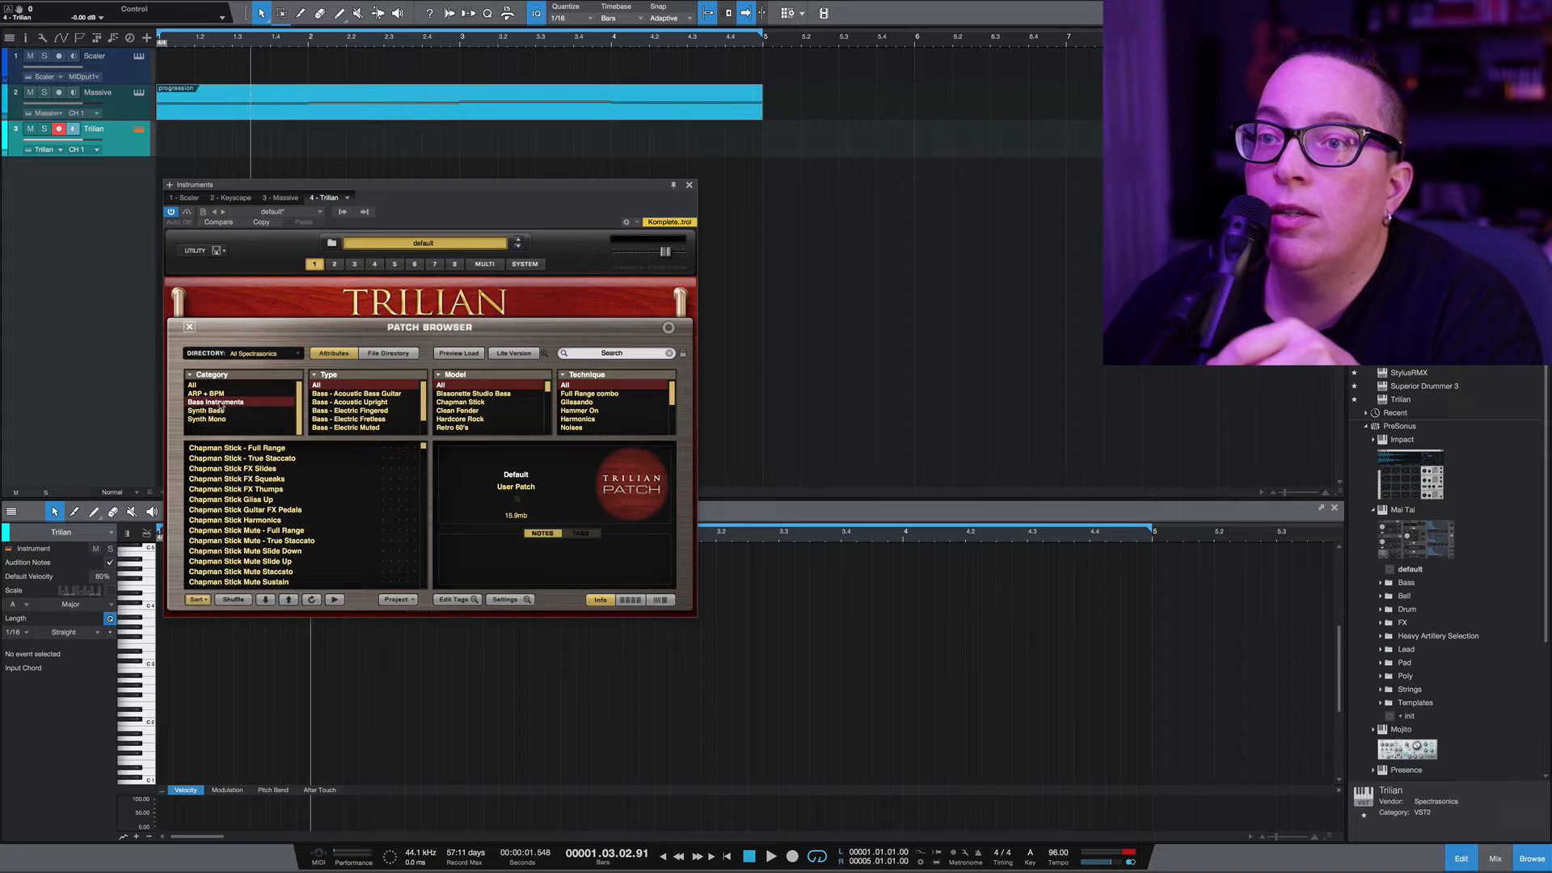
click(213, 412)
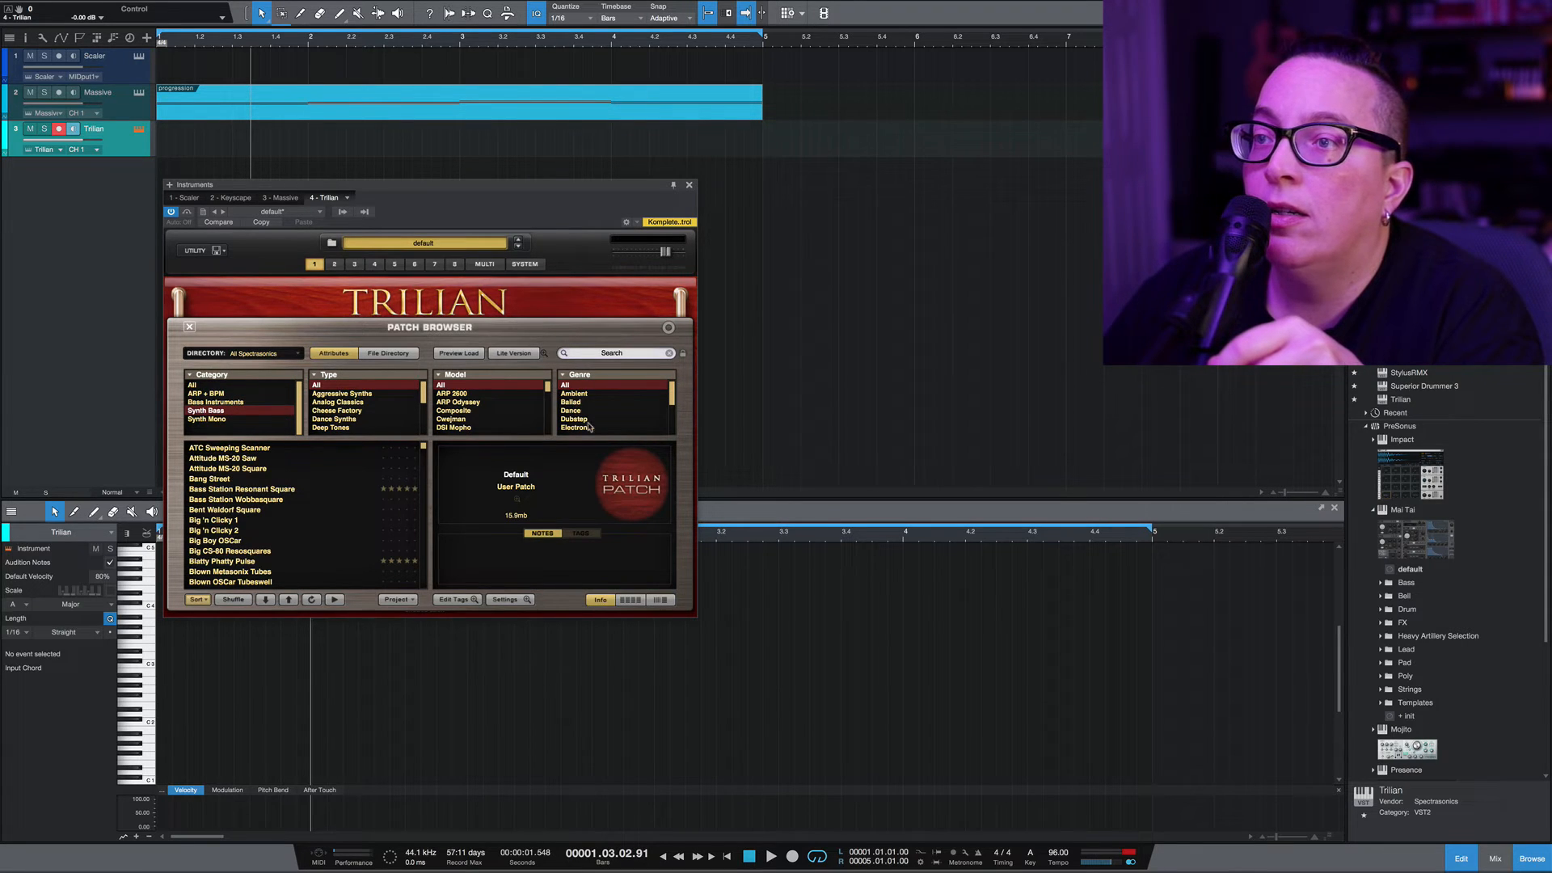
click(251, 490)
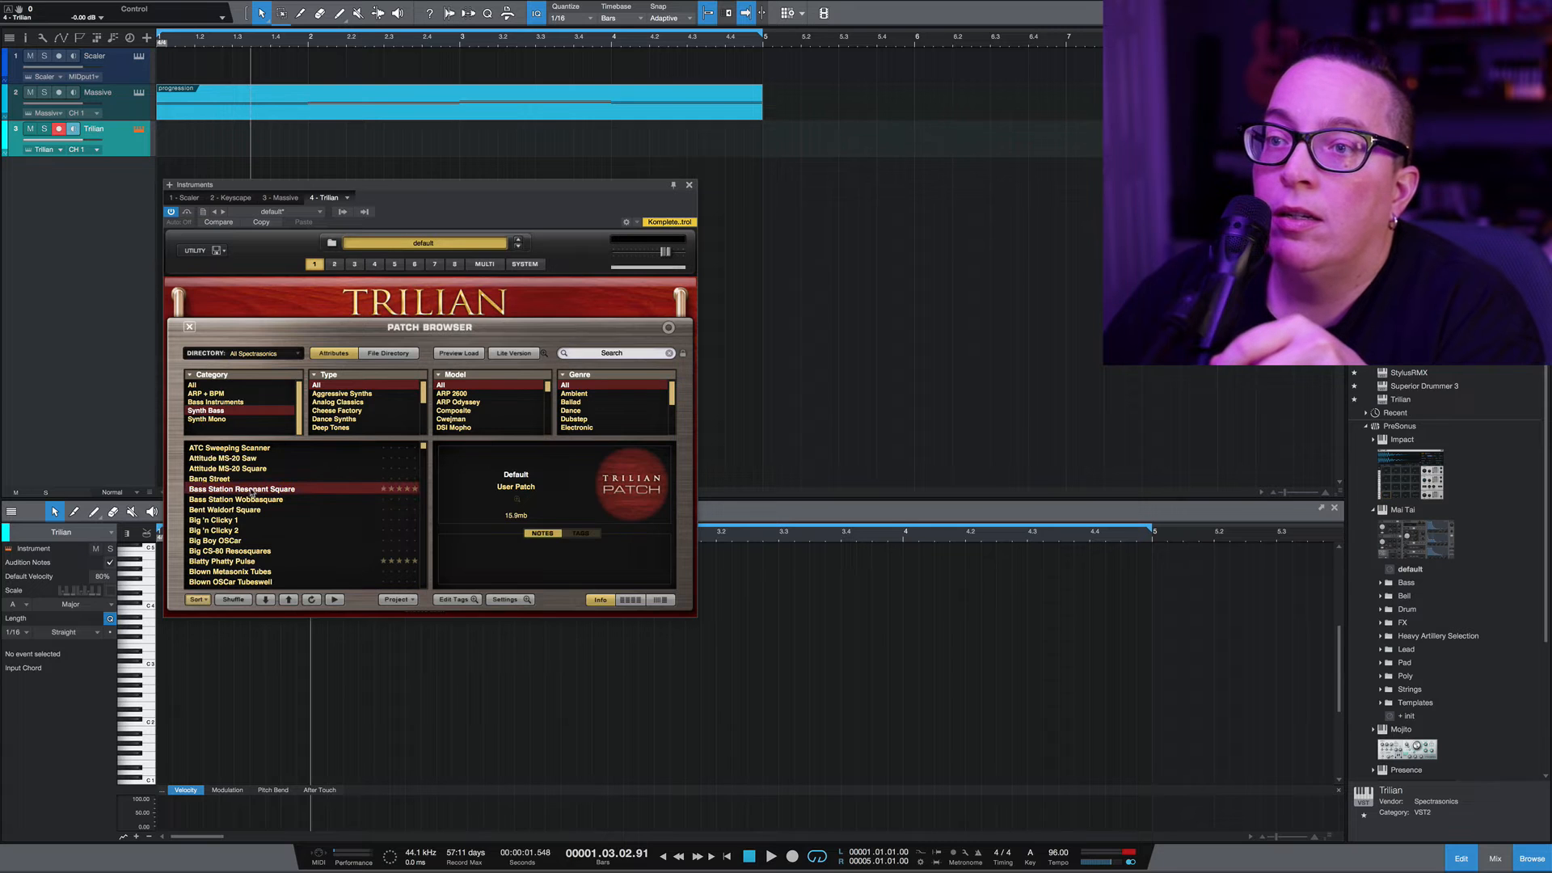
drag(419, 200, 880, 243)
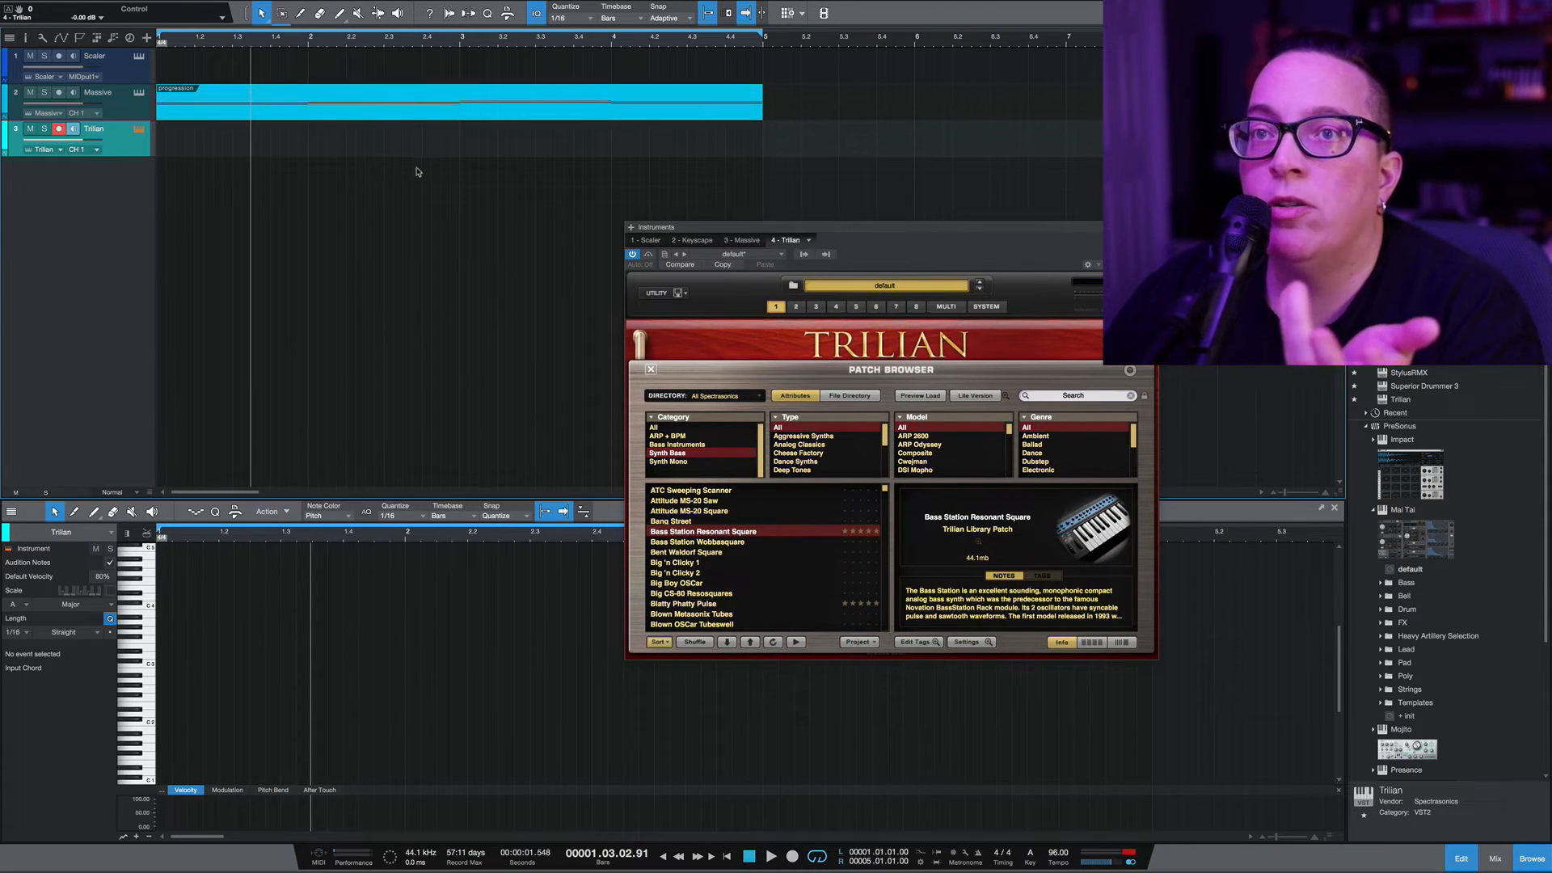
Set the Trilian track's Follow chords option to Bass and create an empty four-bar clip on it from bar 1
click(26, 38)
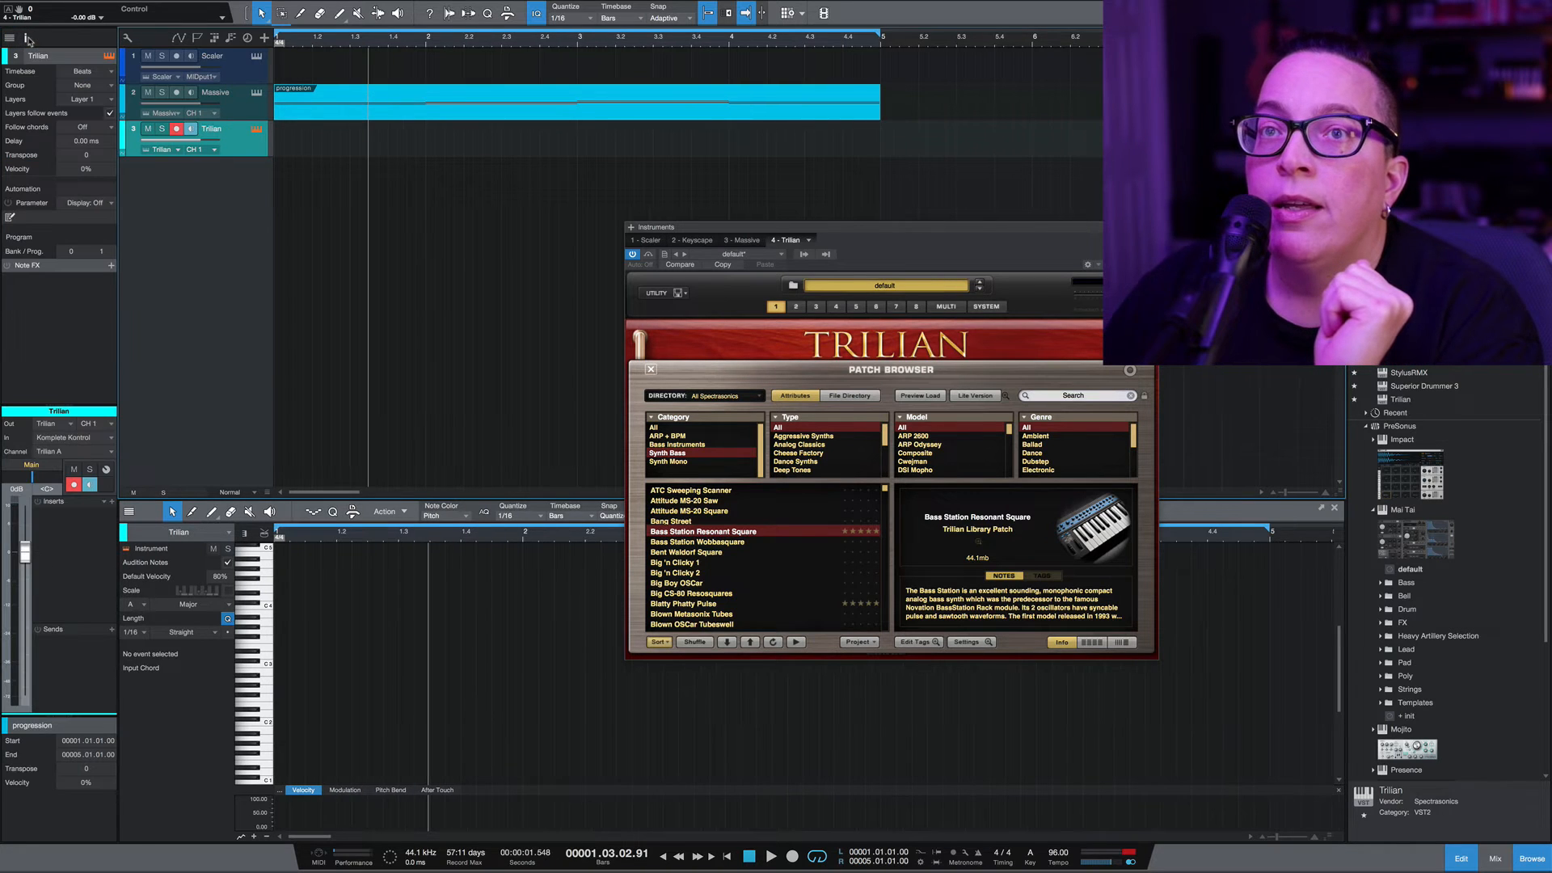
click(111, 131)
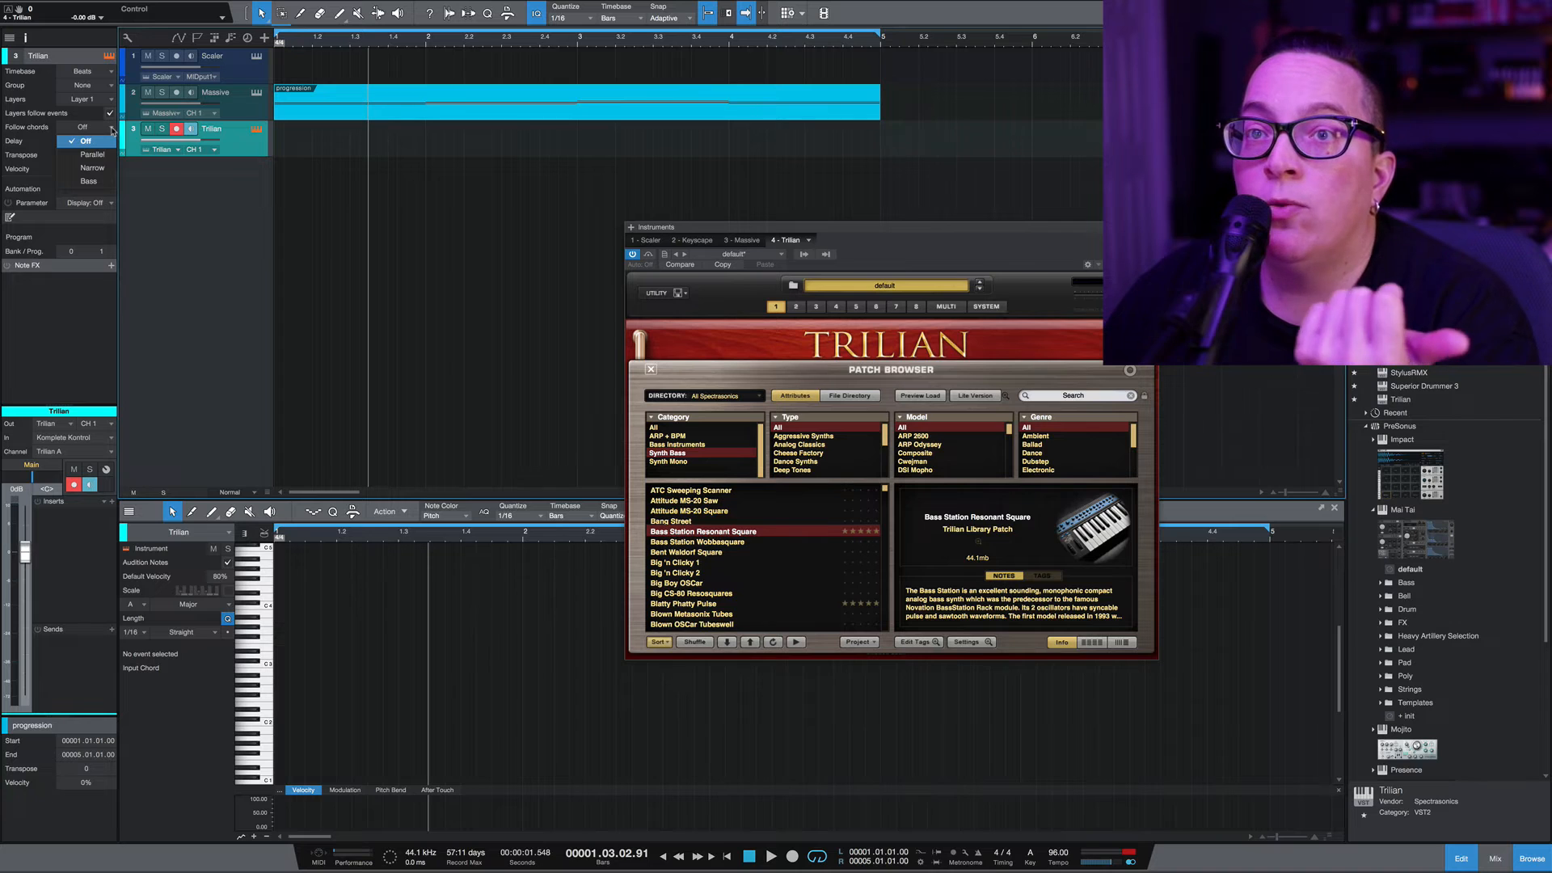
click(100, 182)
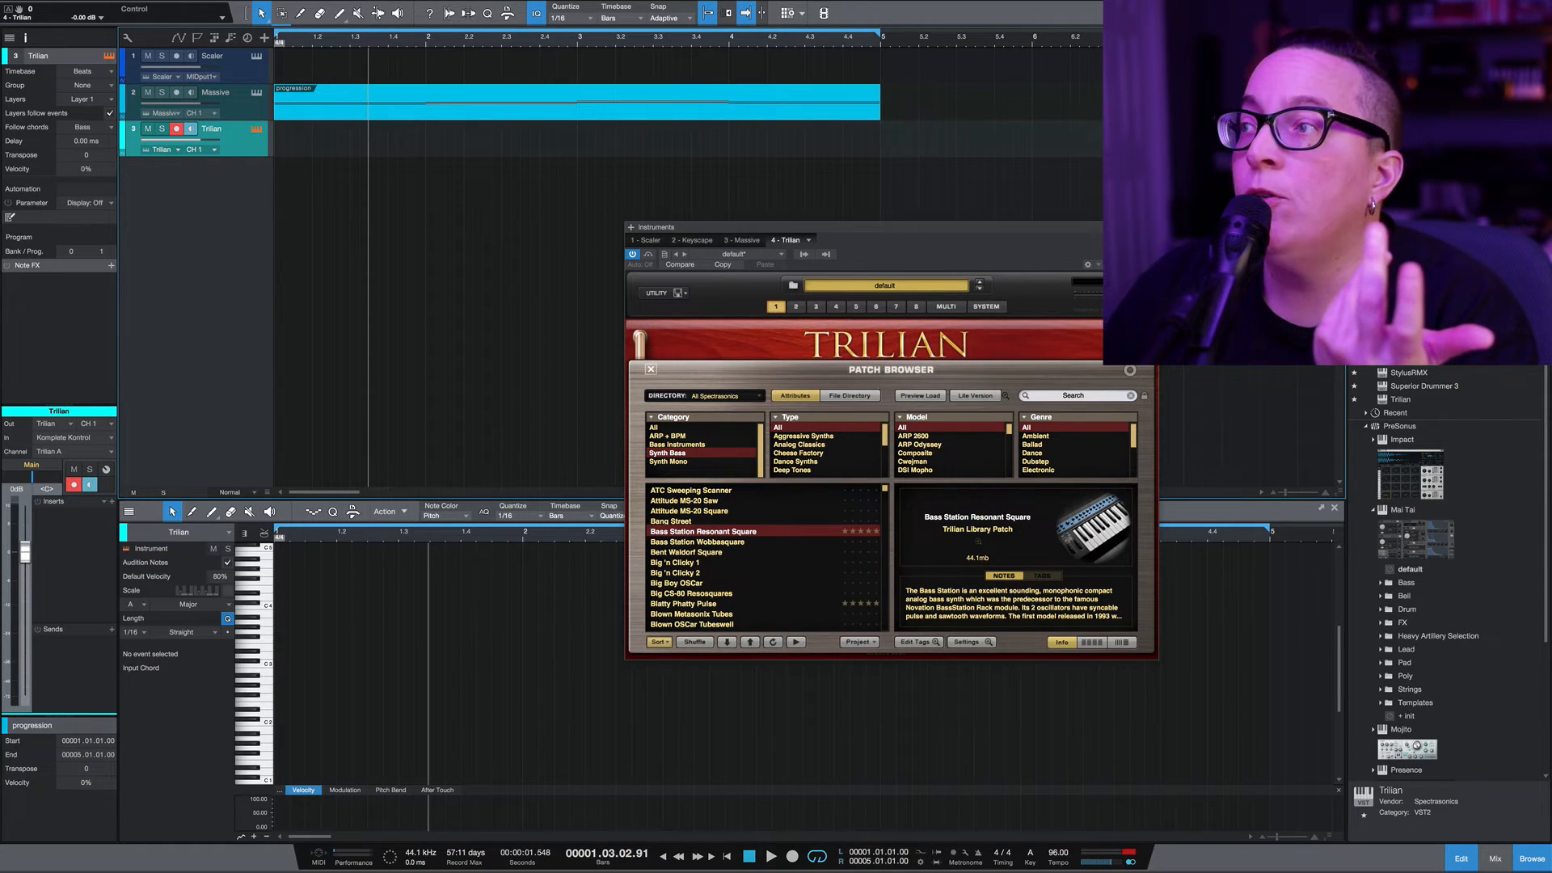
click(1151, 227)
double_click(313, 144)
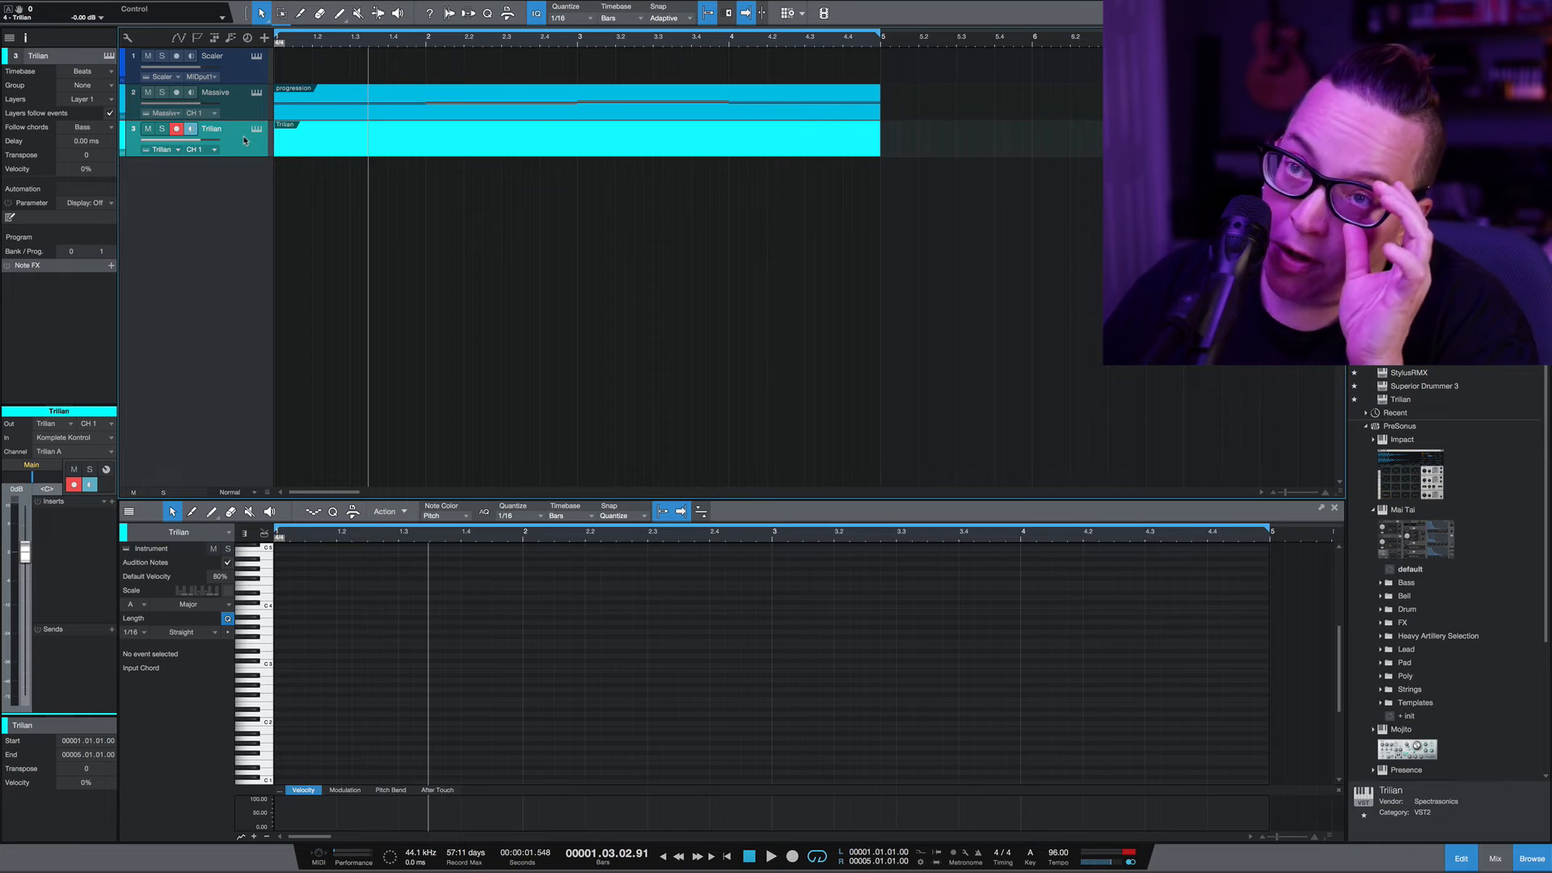
Reopen Scaler and audition its progression chords against the notes of the Massive part
click(312, 94)
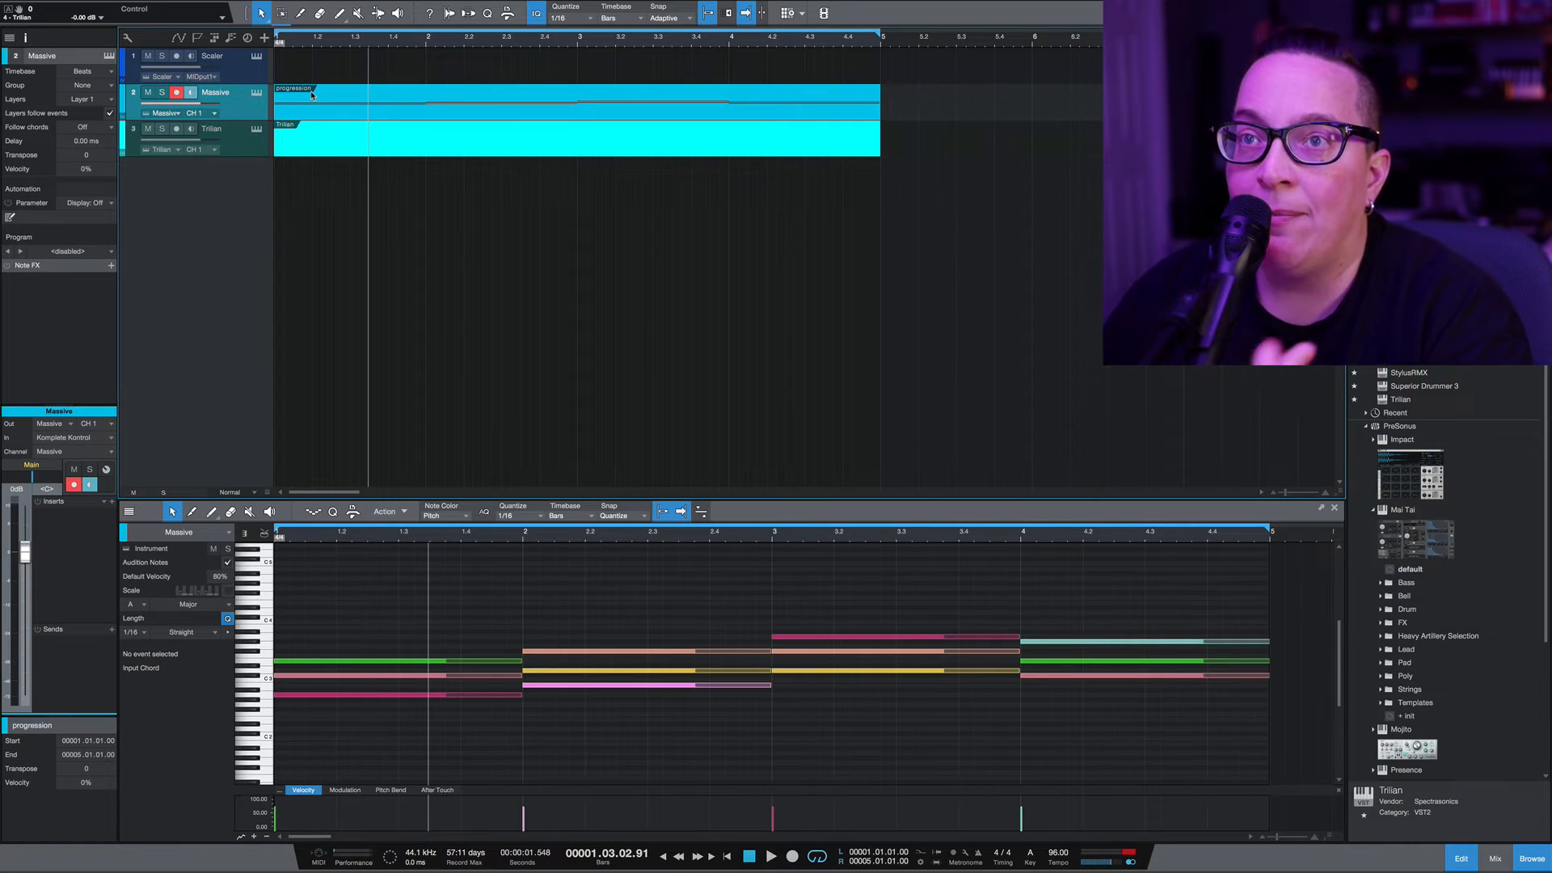
click(255, 57)
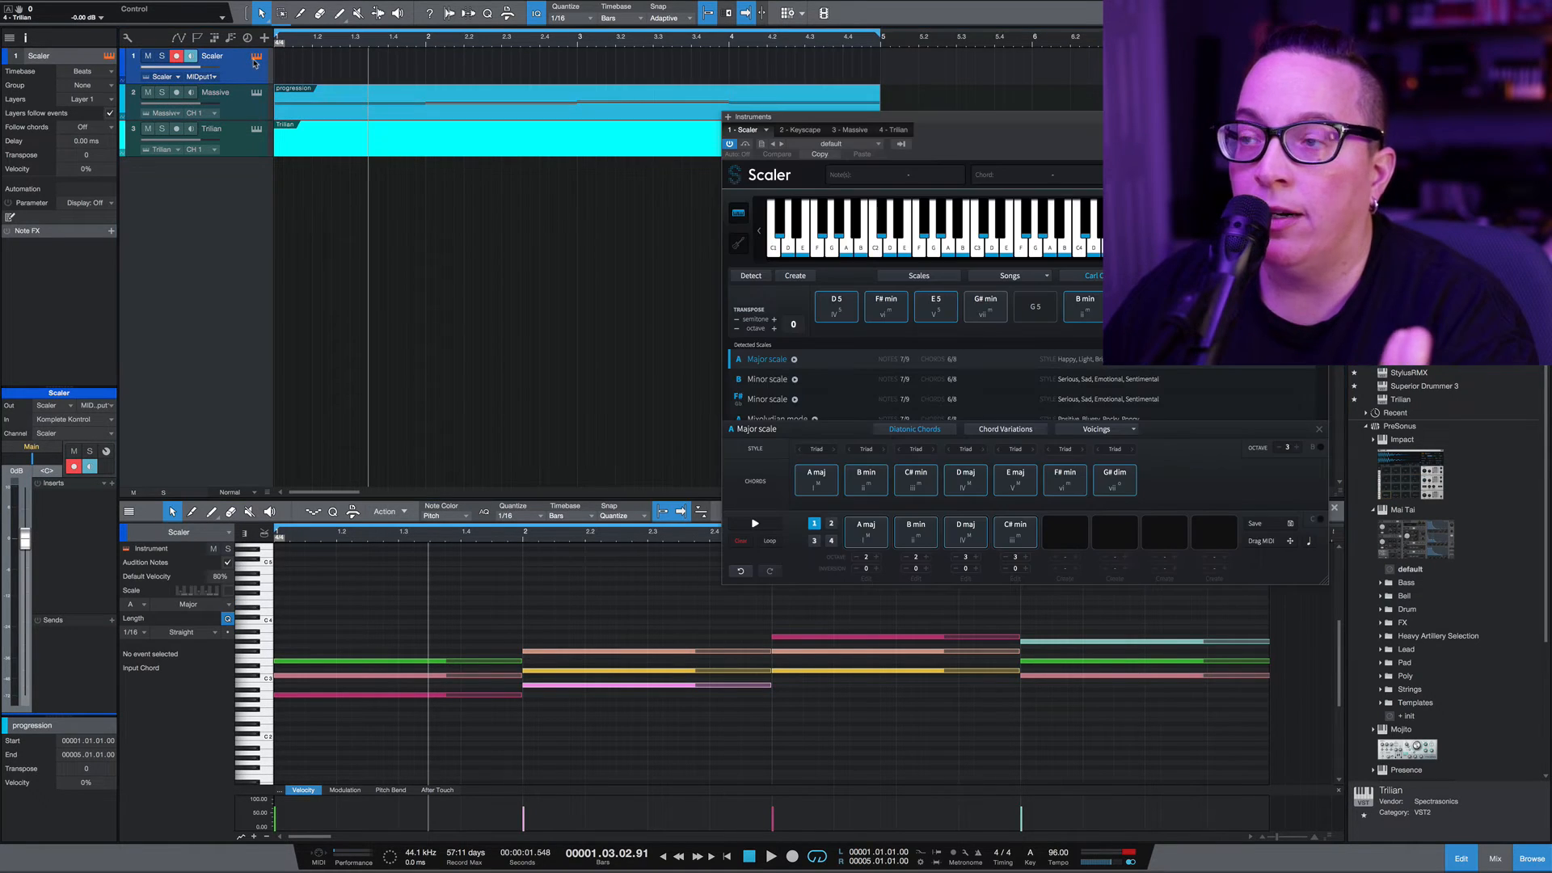
click(882, 532)
click(981, 539)
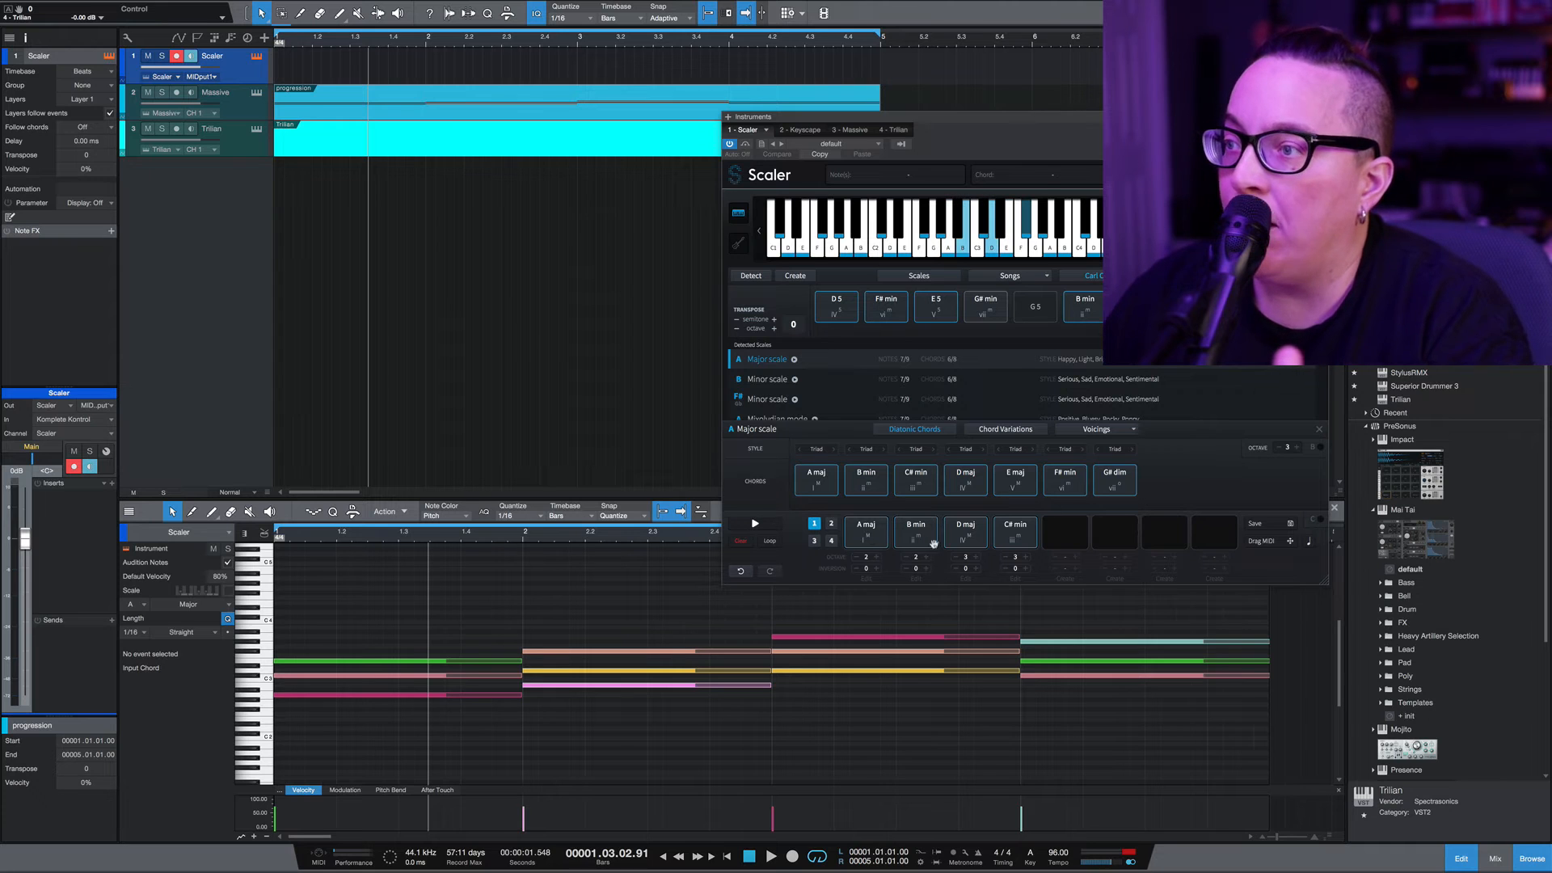
click(1023, 539)
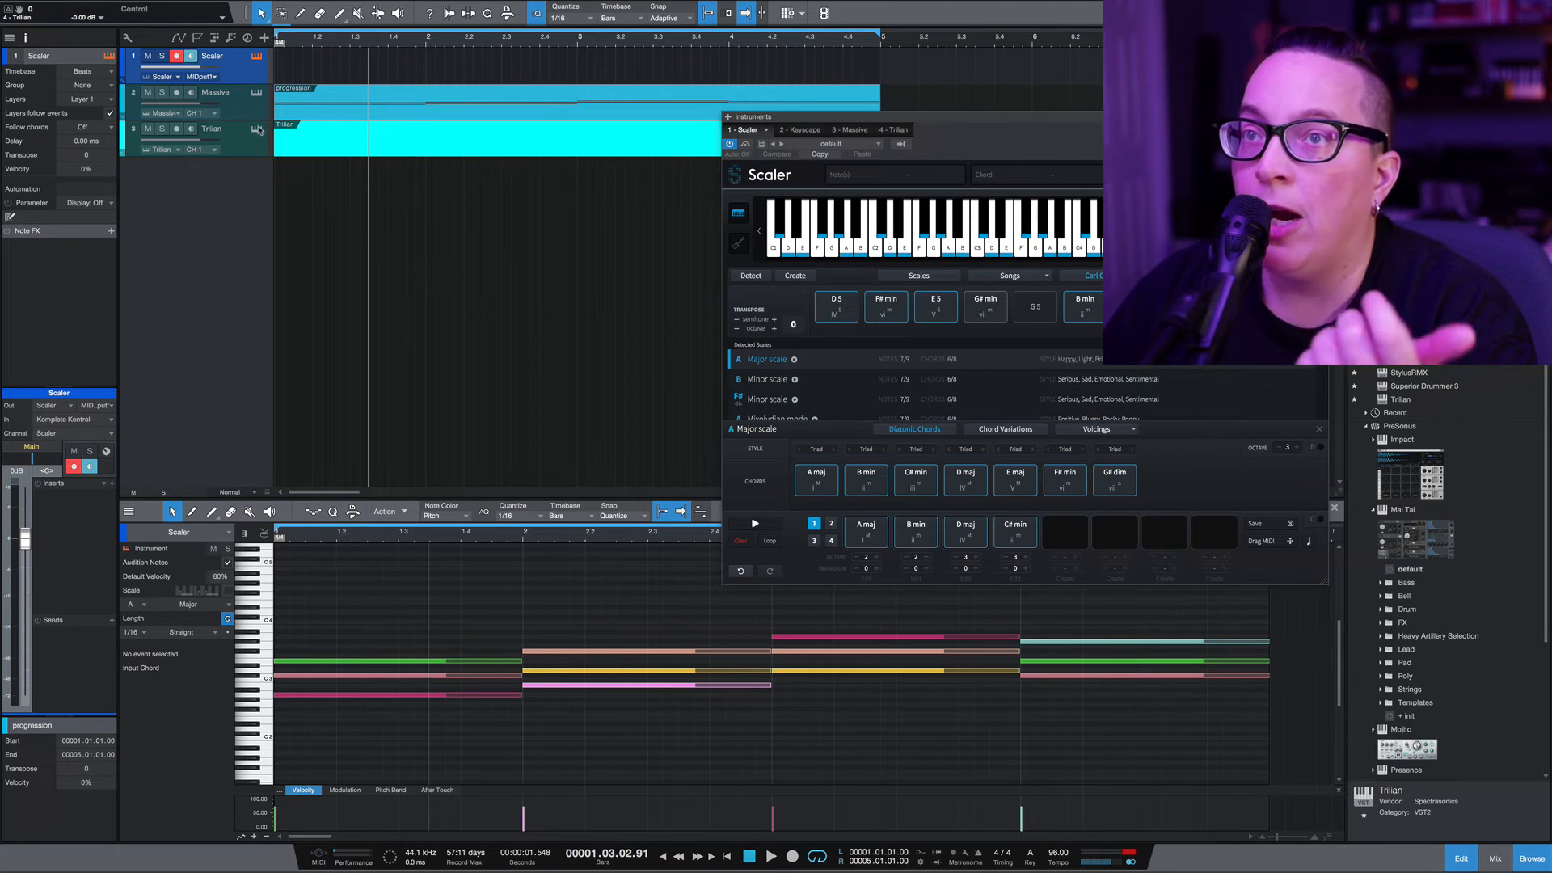
Close the instrument window and extract the Massive progression clip's chords to the chord track
click(305, 105)
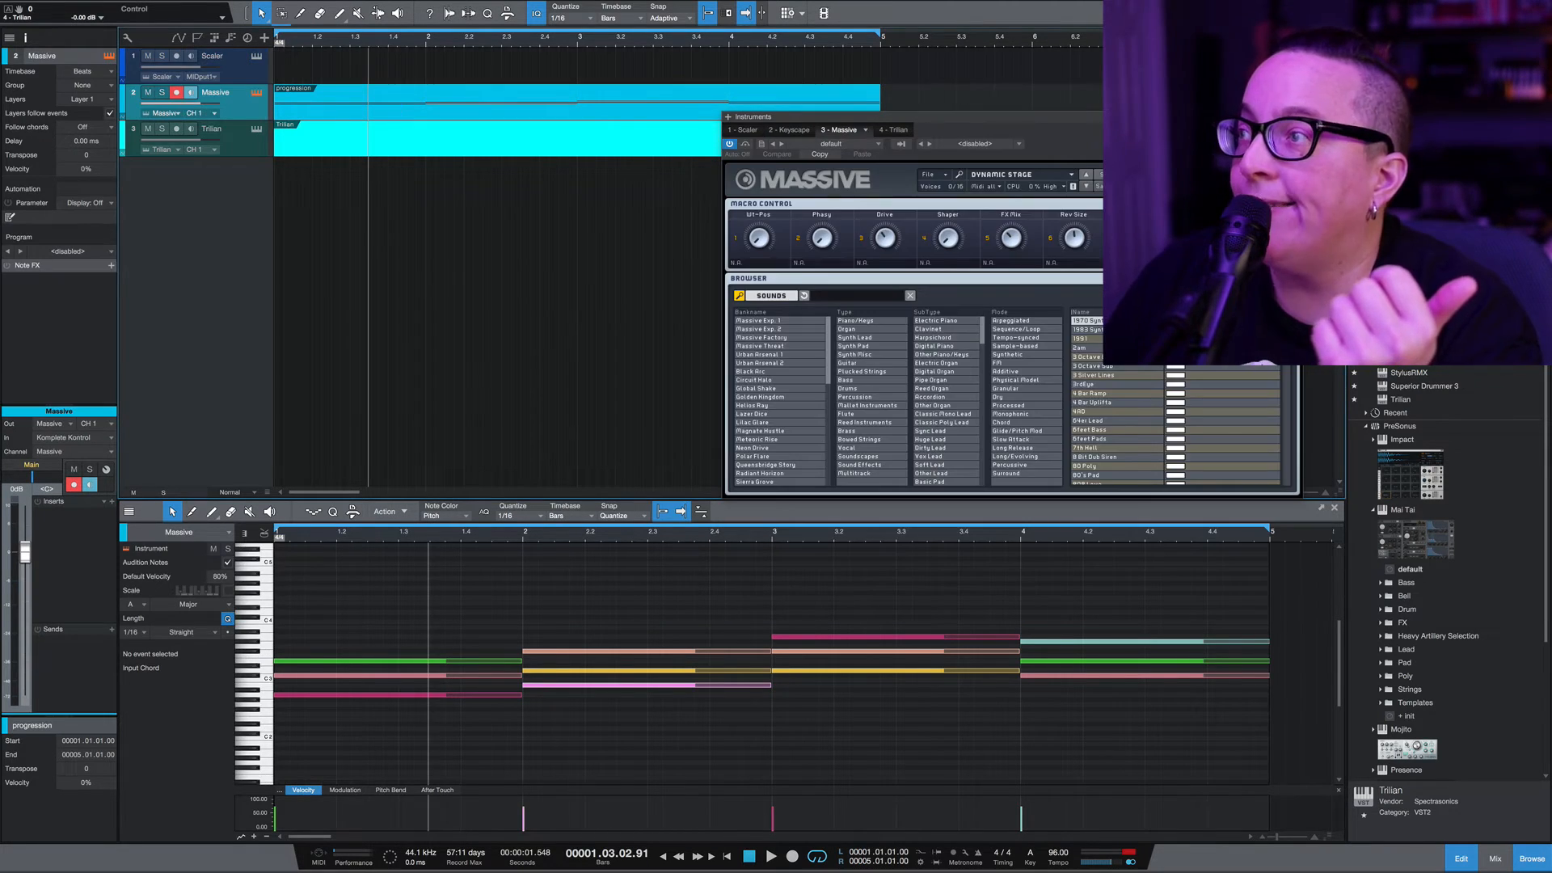
click(1320, 118)
right_click(321, 112)
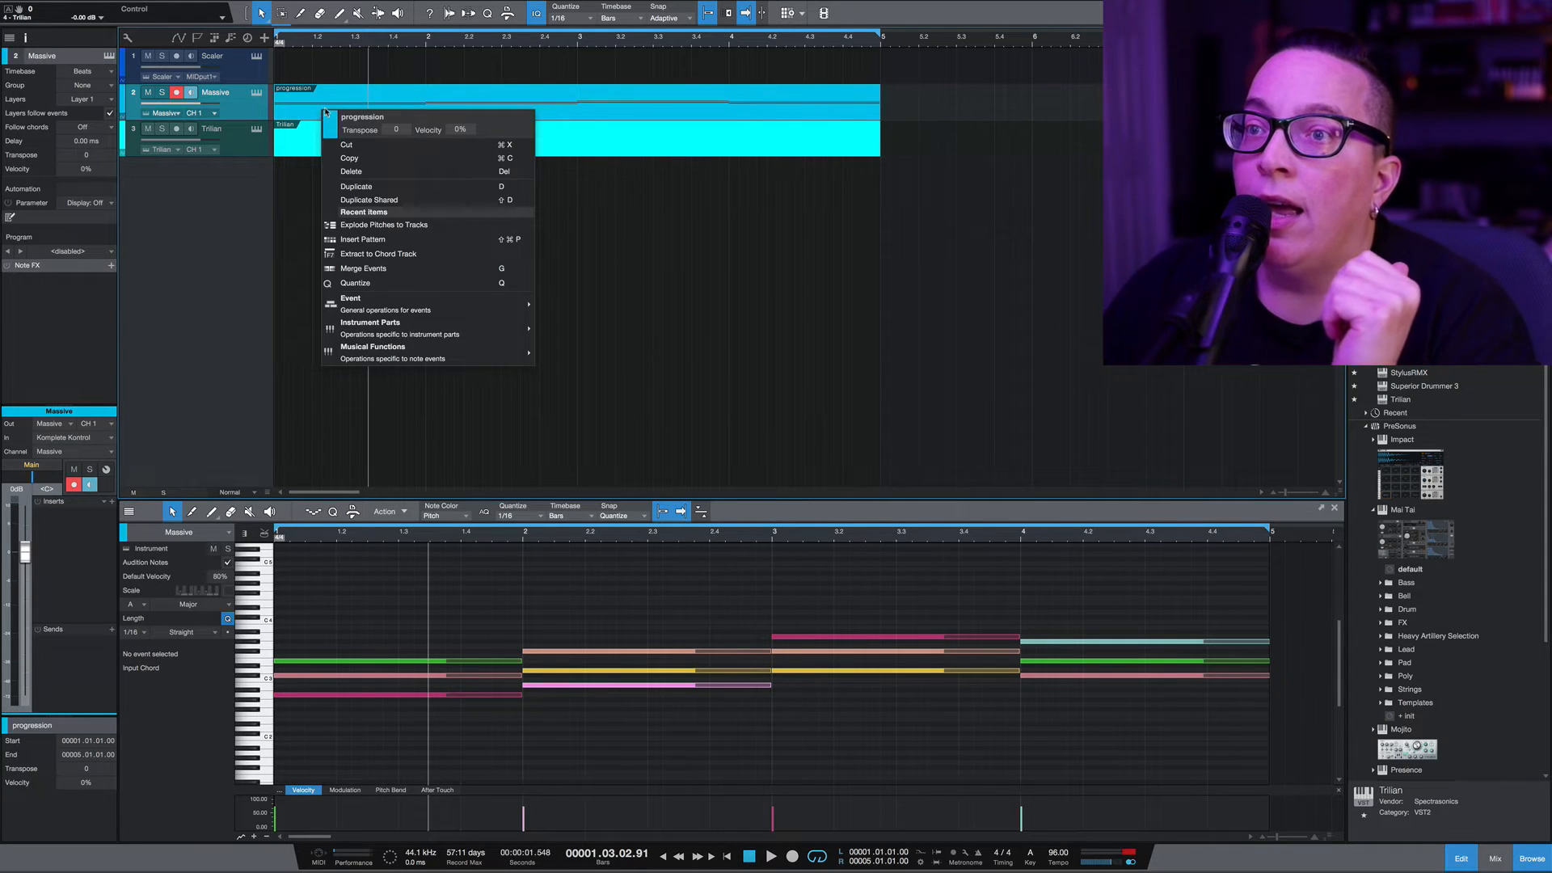
click(402, 254)
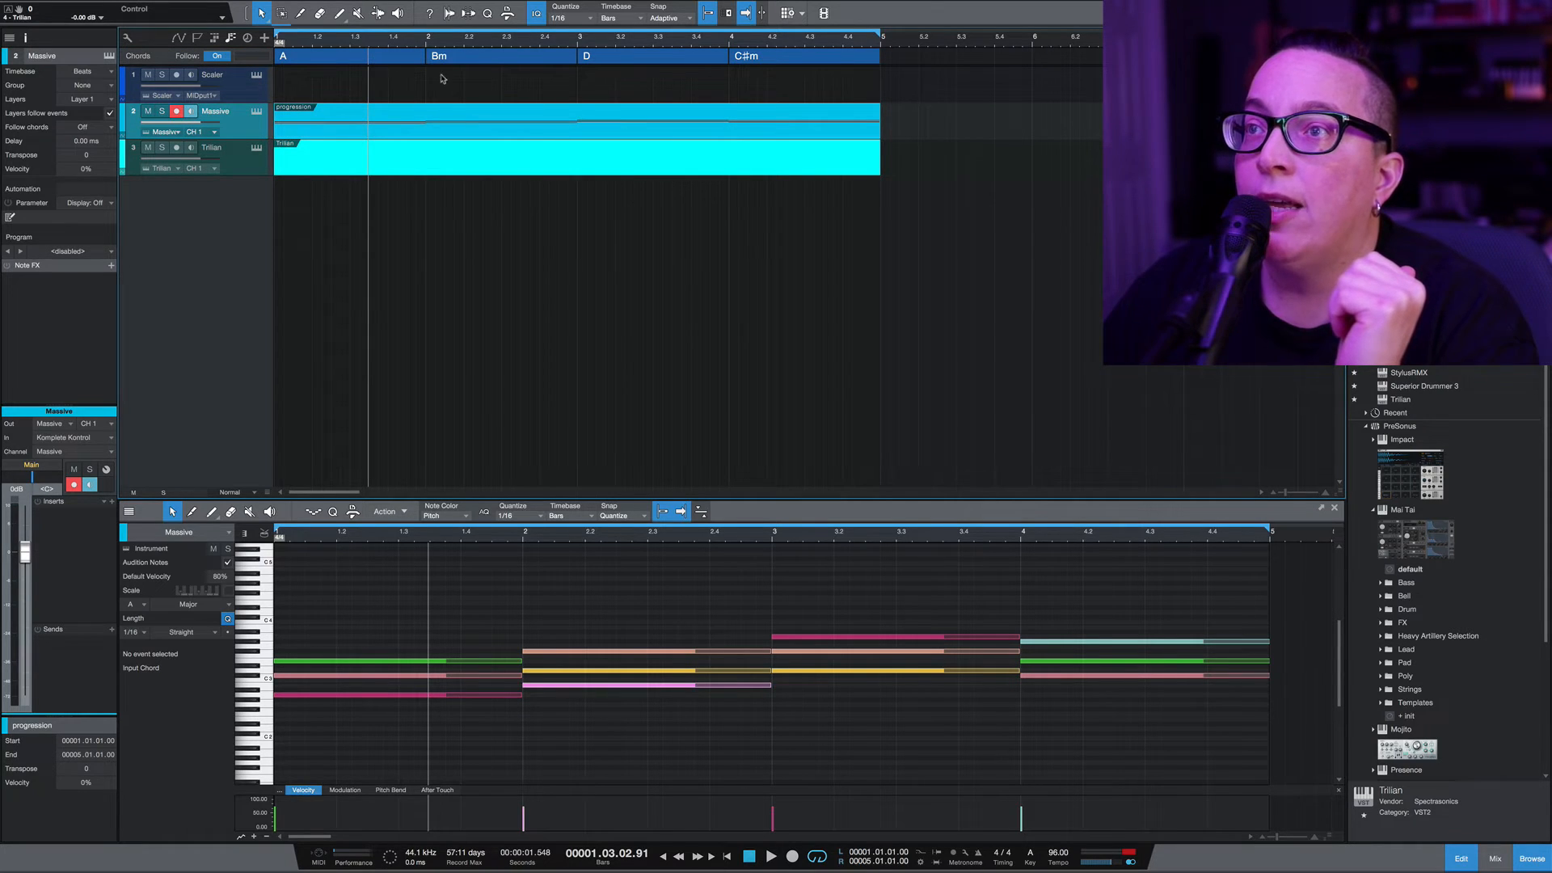
Compare Scaler's four-chord progression with the chord track, and close Scaler
click(257, 78)
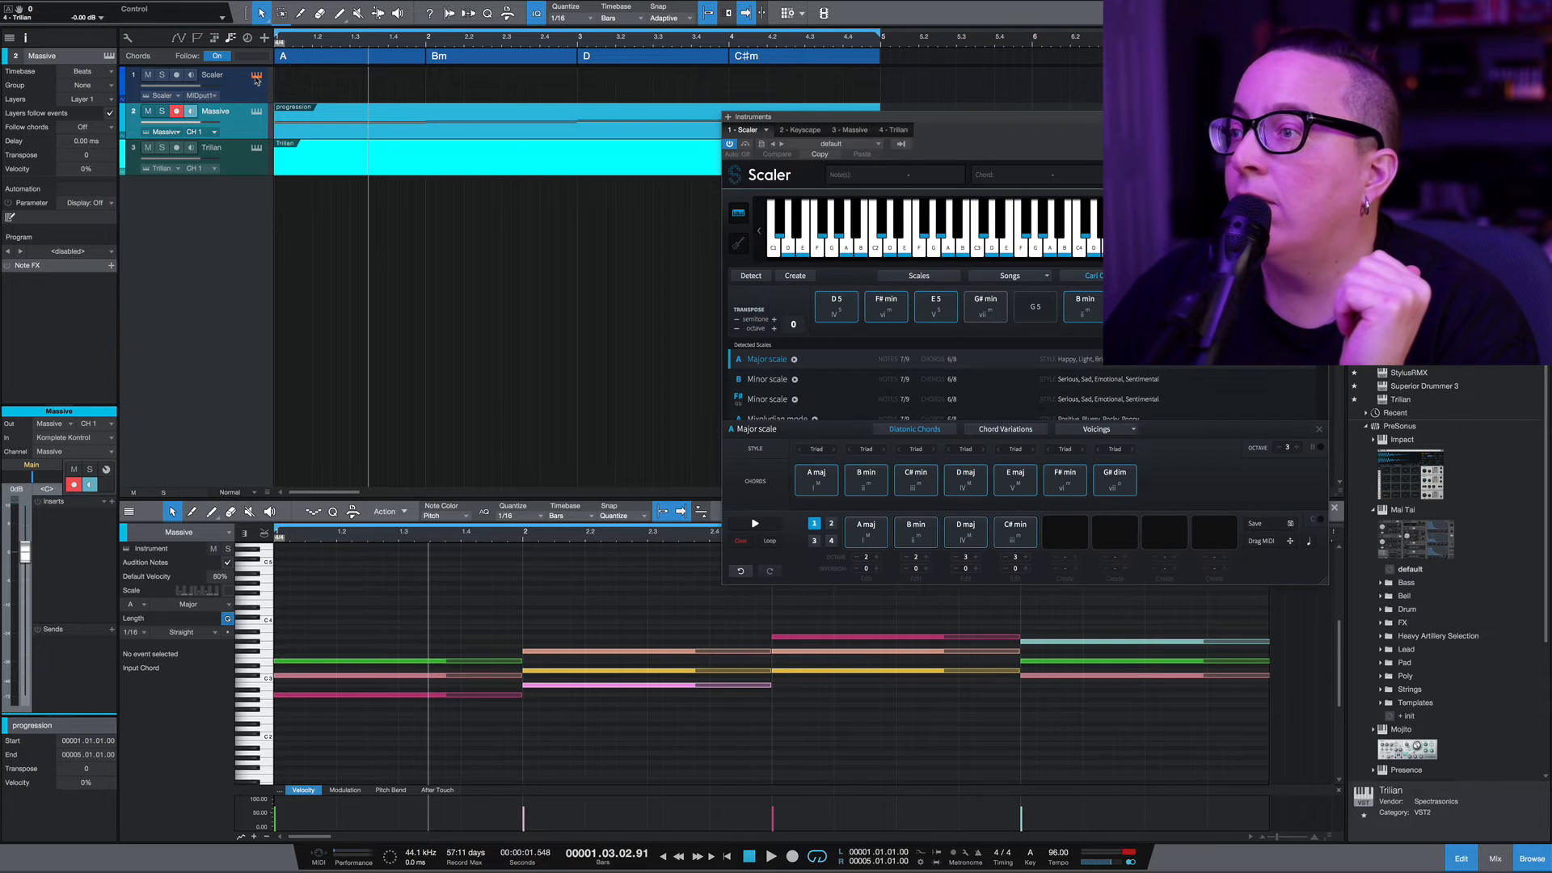
drag(1003, 119, 569, 84)
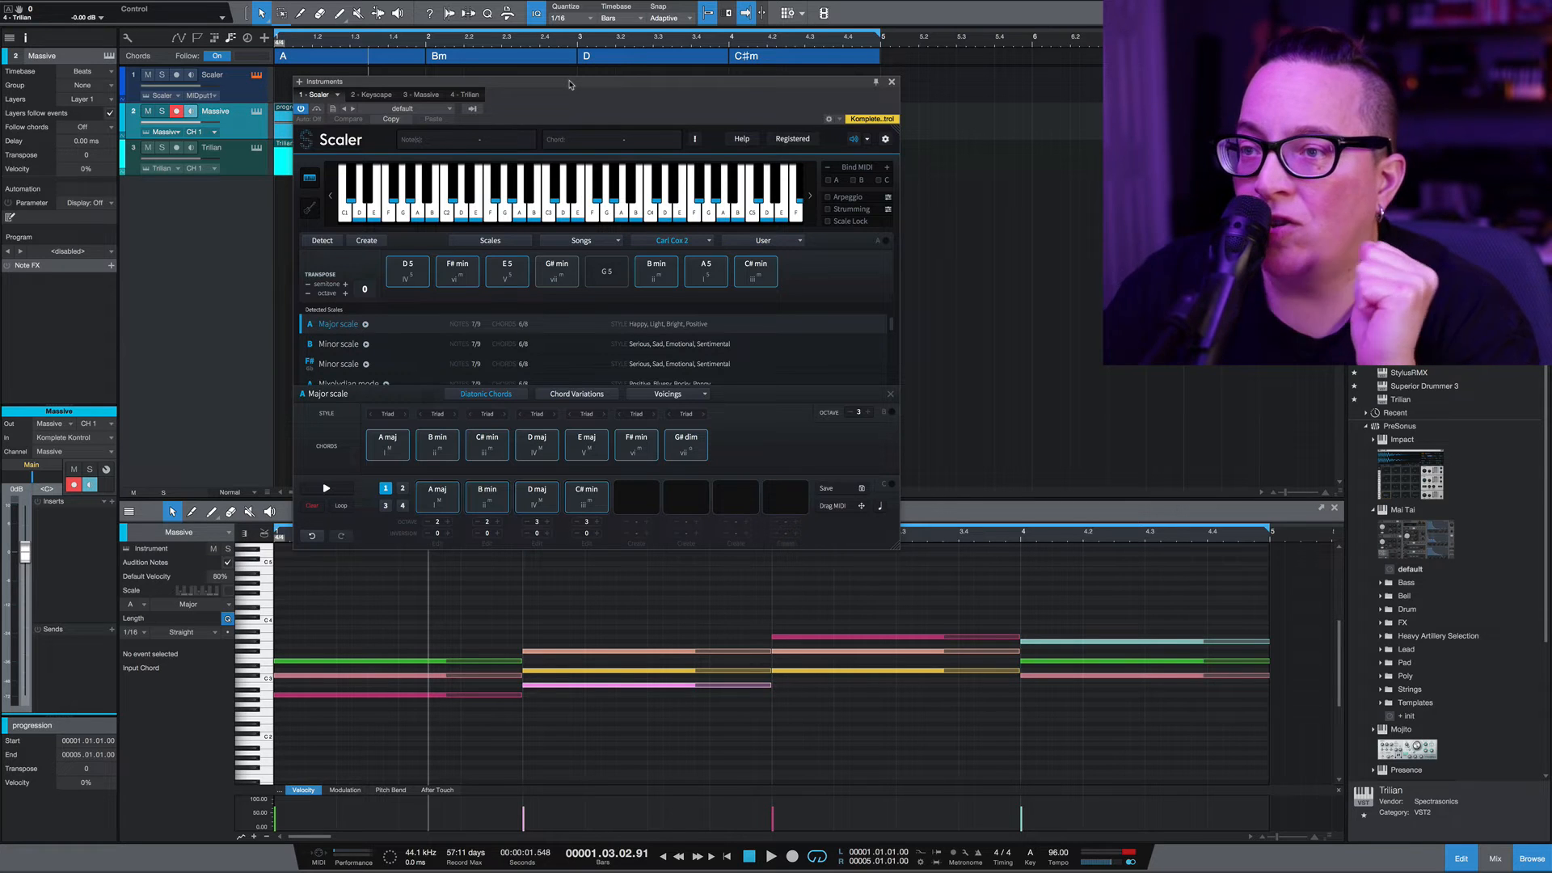
drag(733, 93, 893, 172)
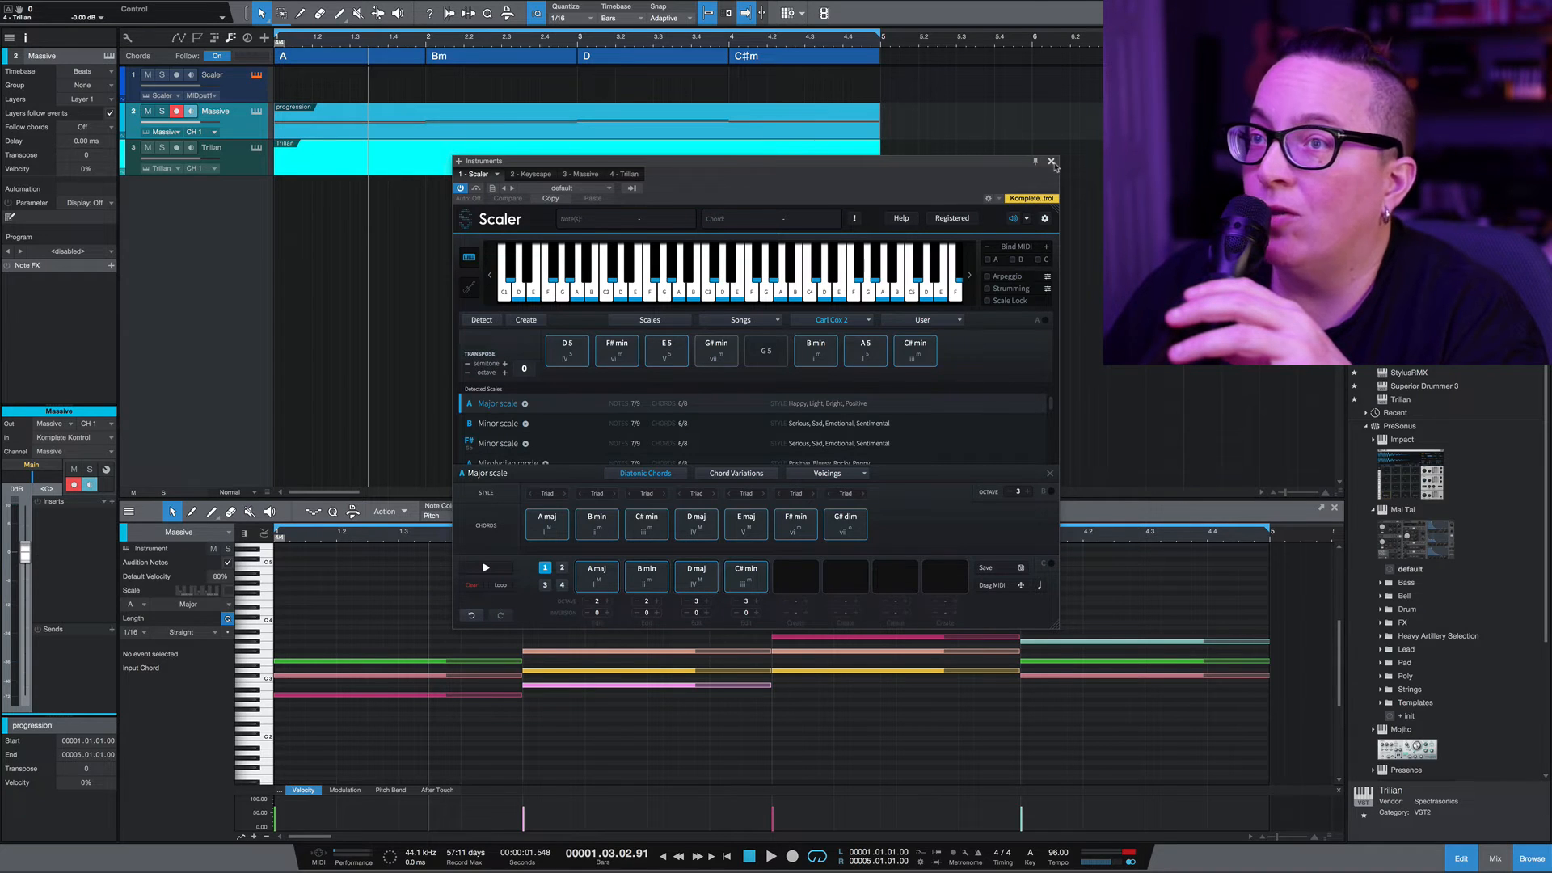
click(1052, 162)
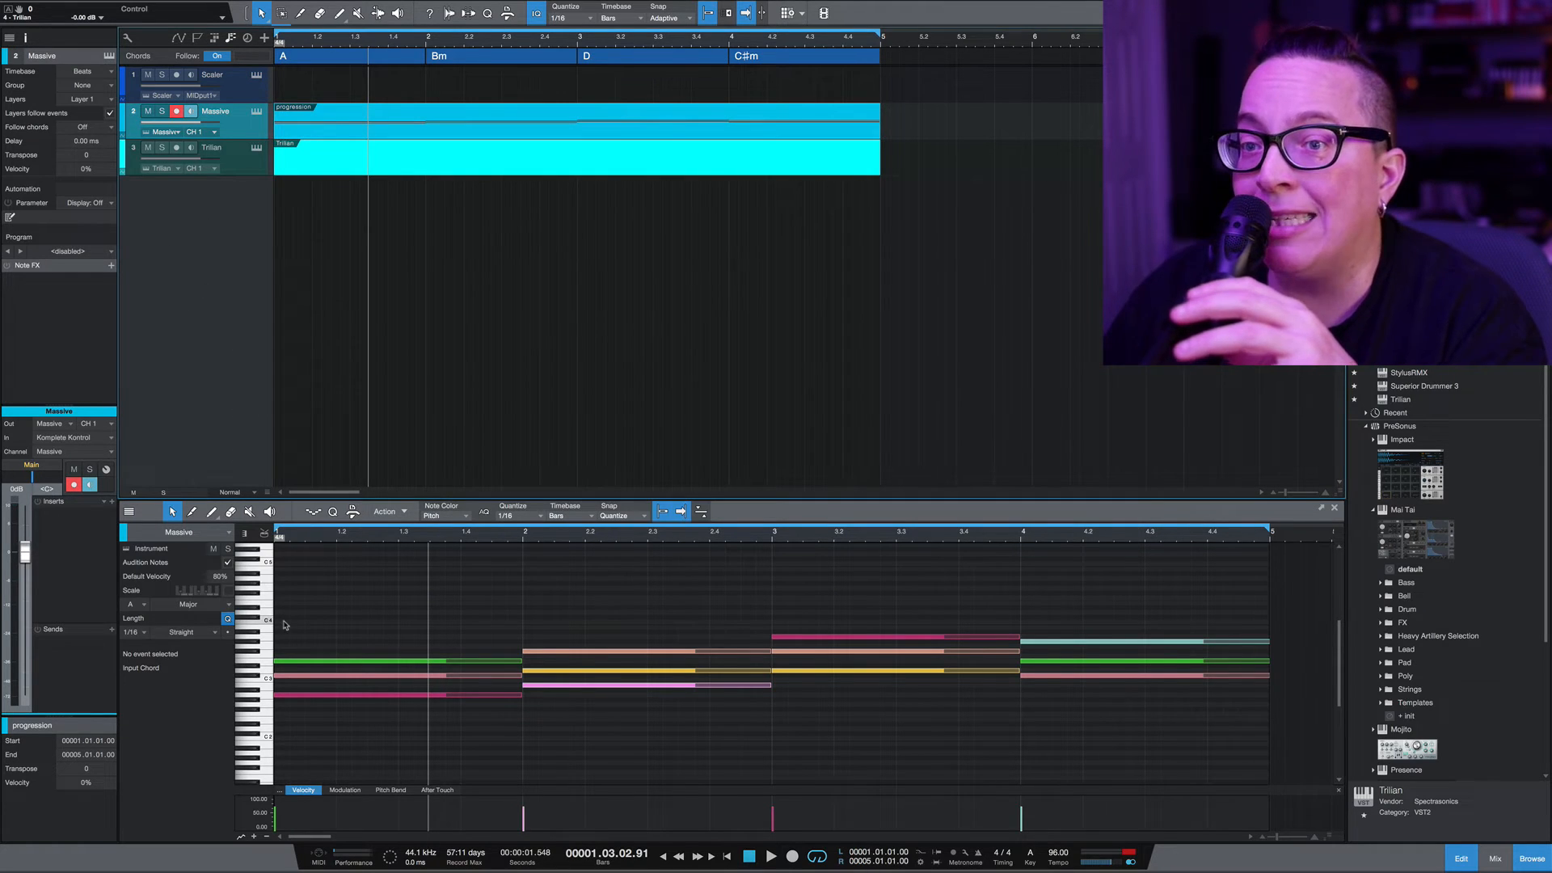
Select the Trilian track and choose Major as the scale type in its note editor
click(251, 166)
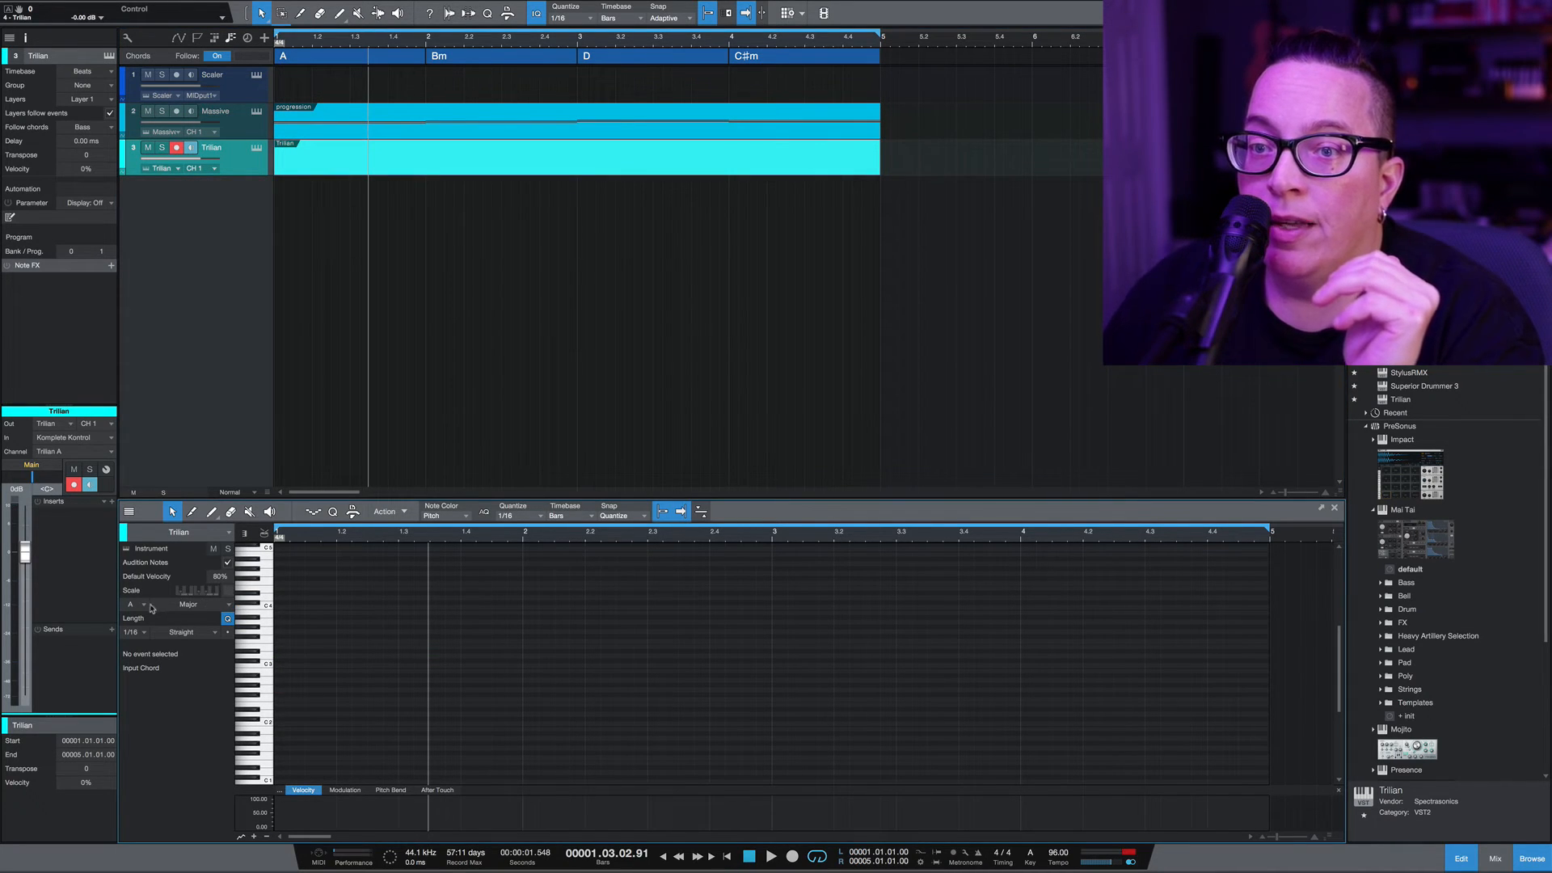
click(189, 605)
click(194, 631)
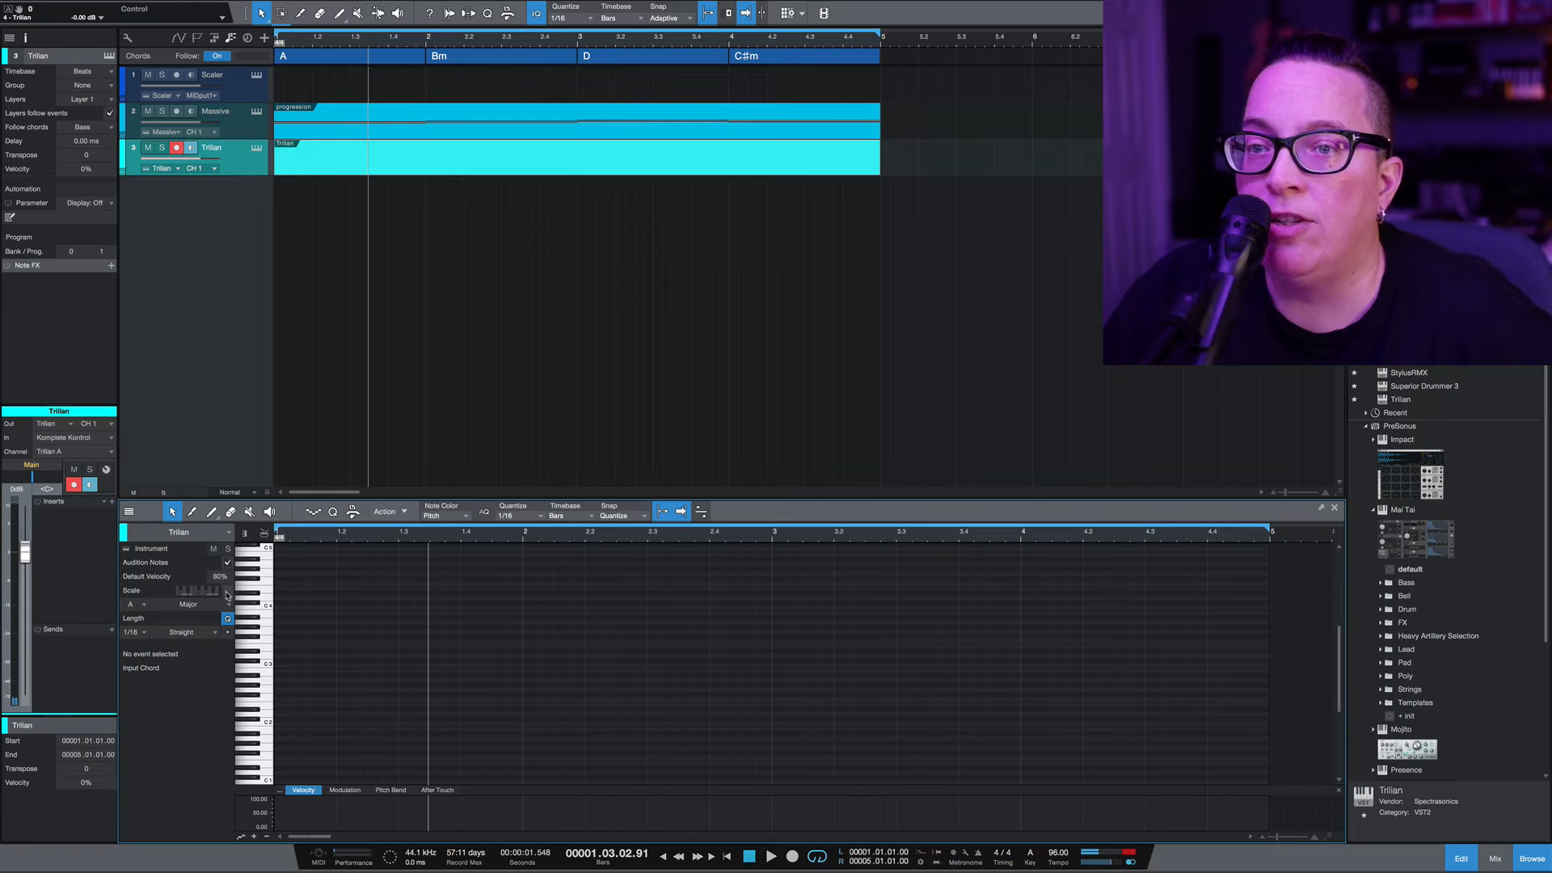
Try the A Major scale constraint on Trilian with Follow chords off, and restore Follow chords to Bass
click(97, 128)
click(94, 143)
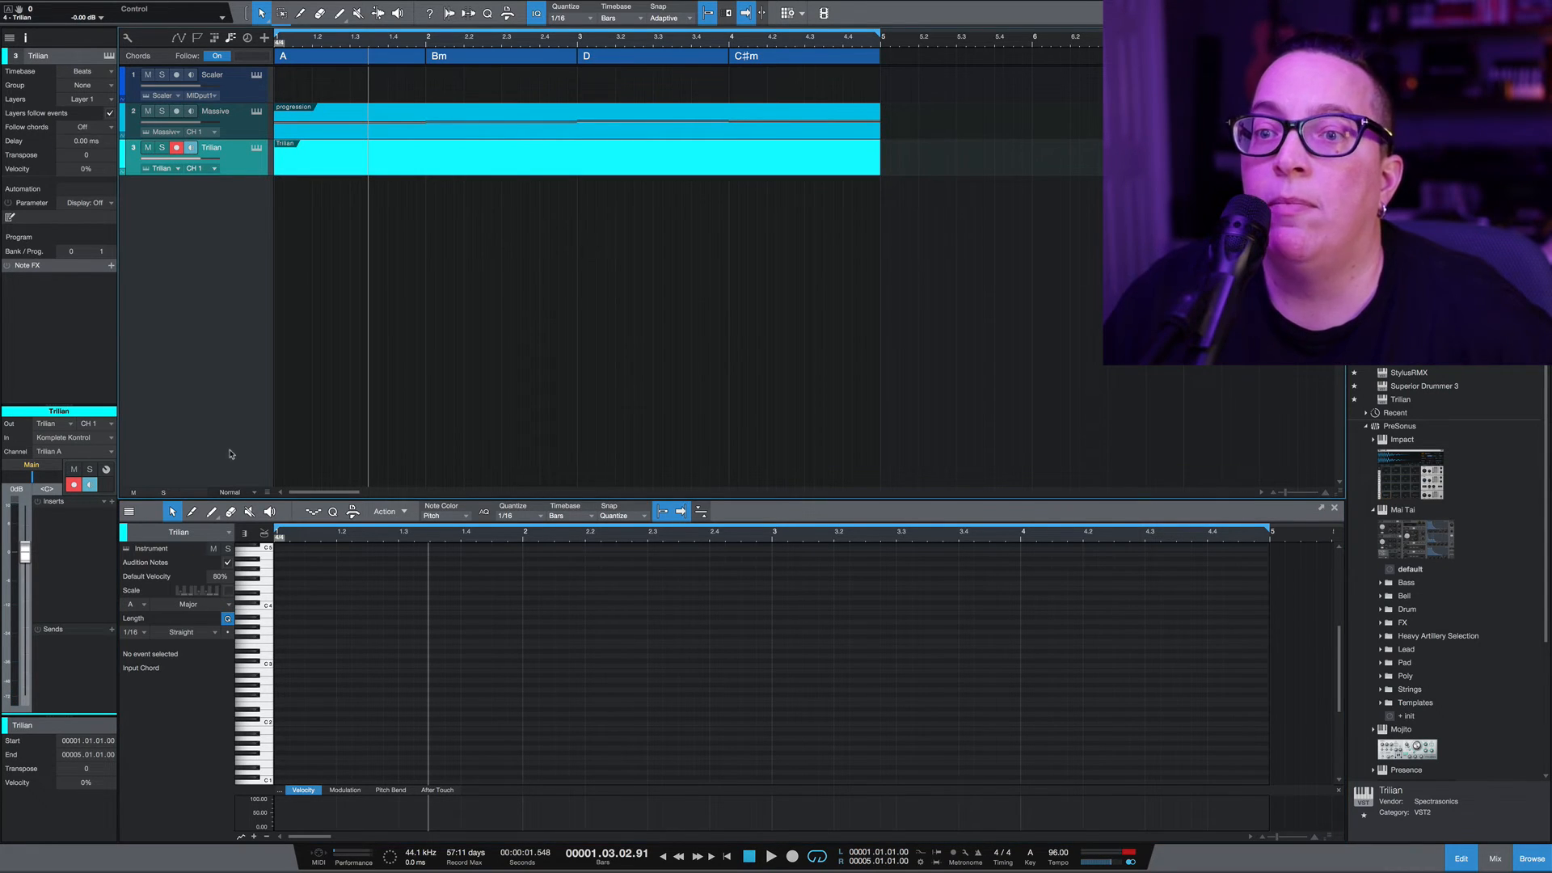
click(228, 591)
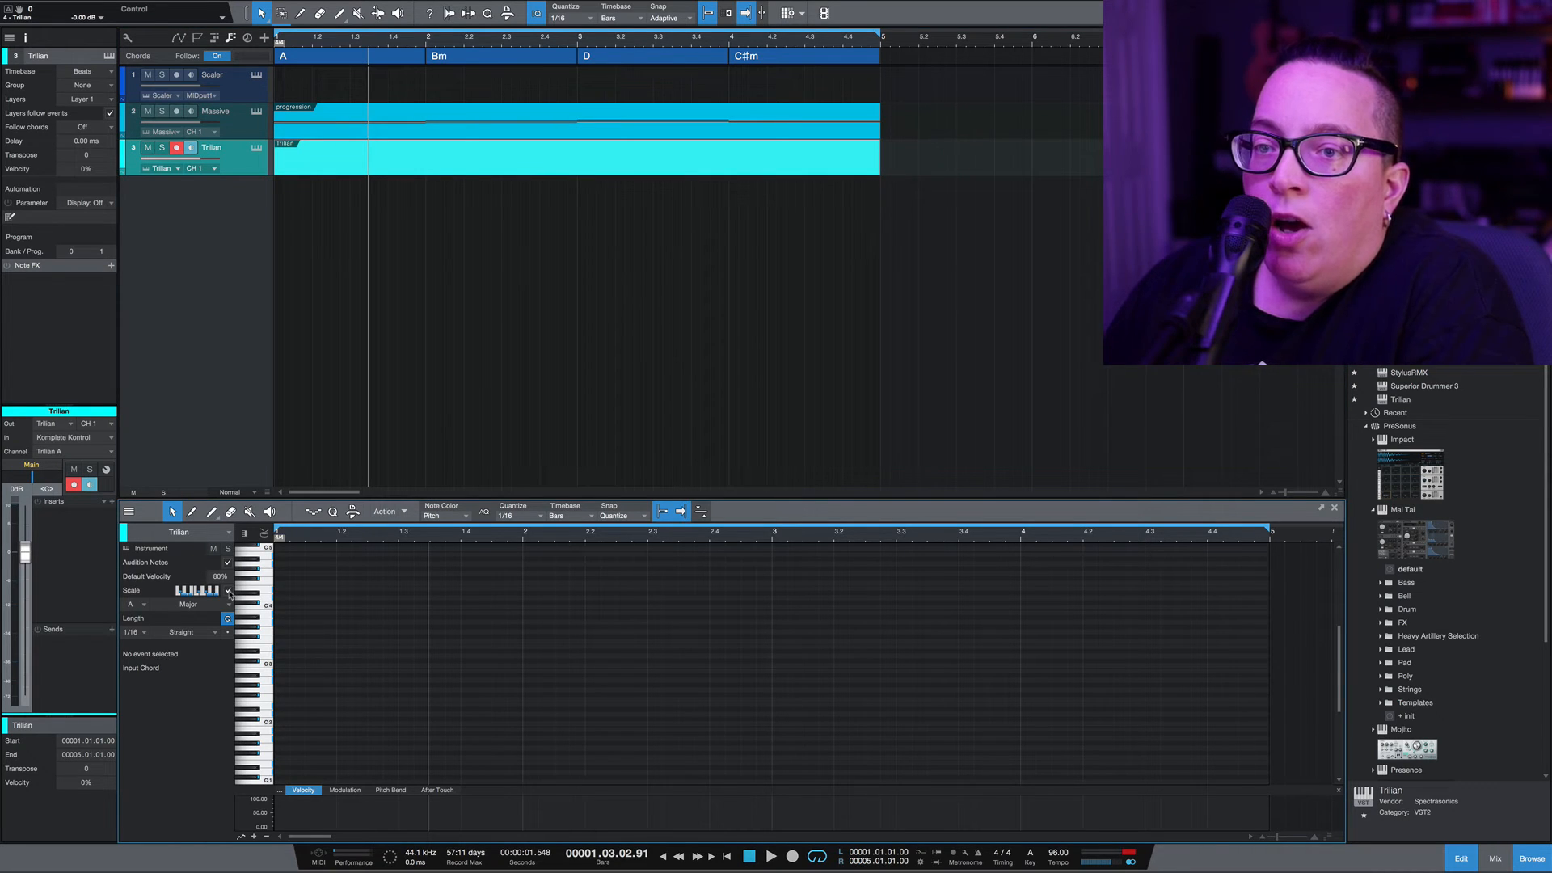
click(228, 592)
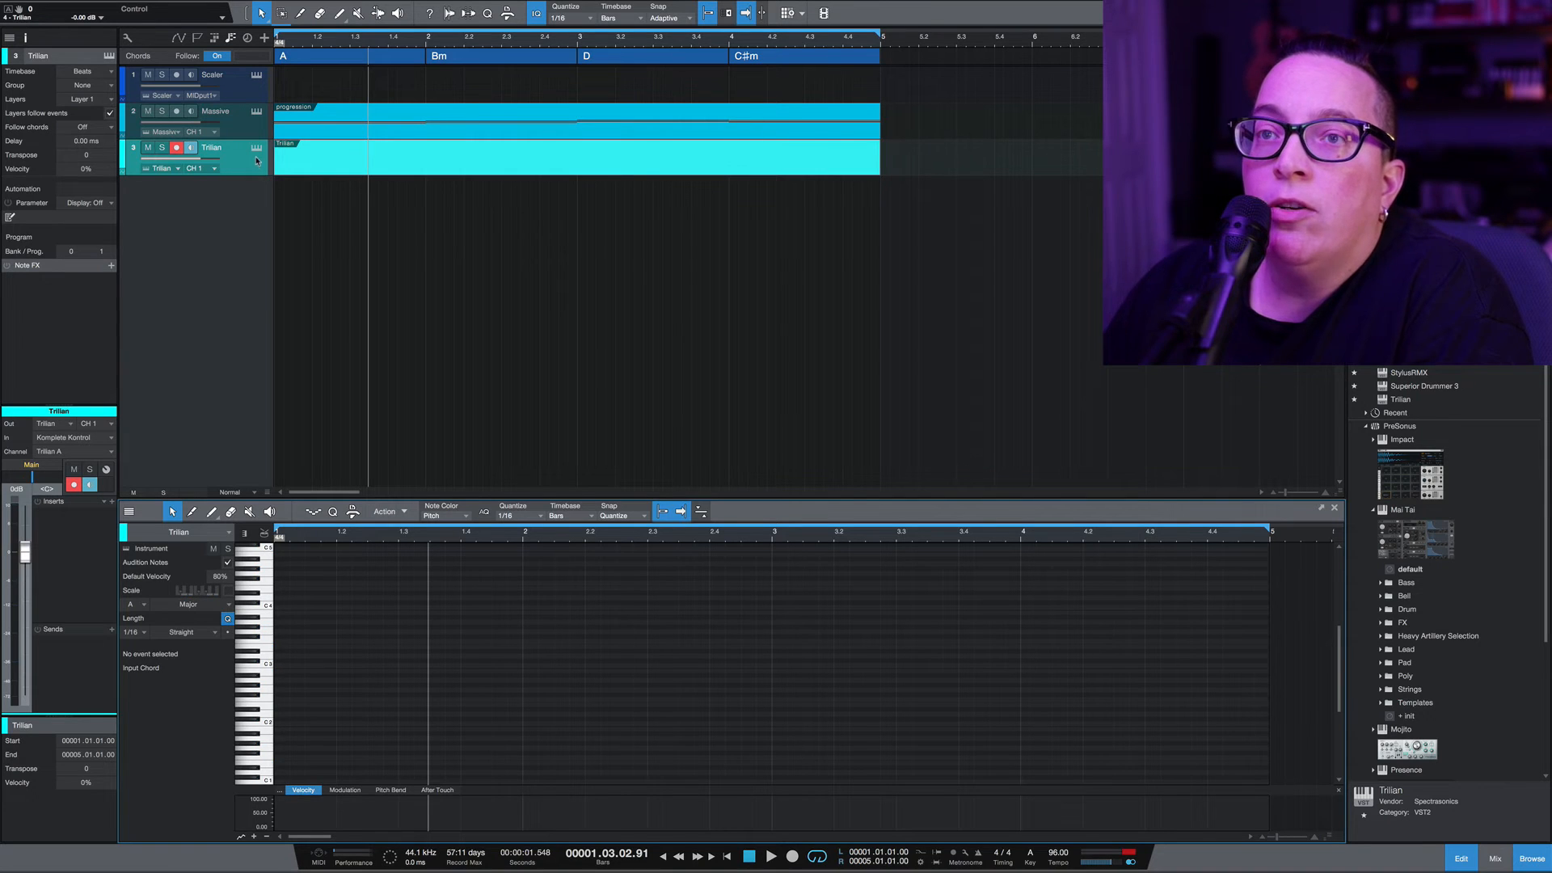
click(110, 130)
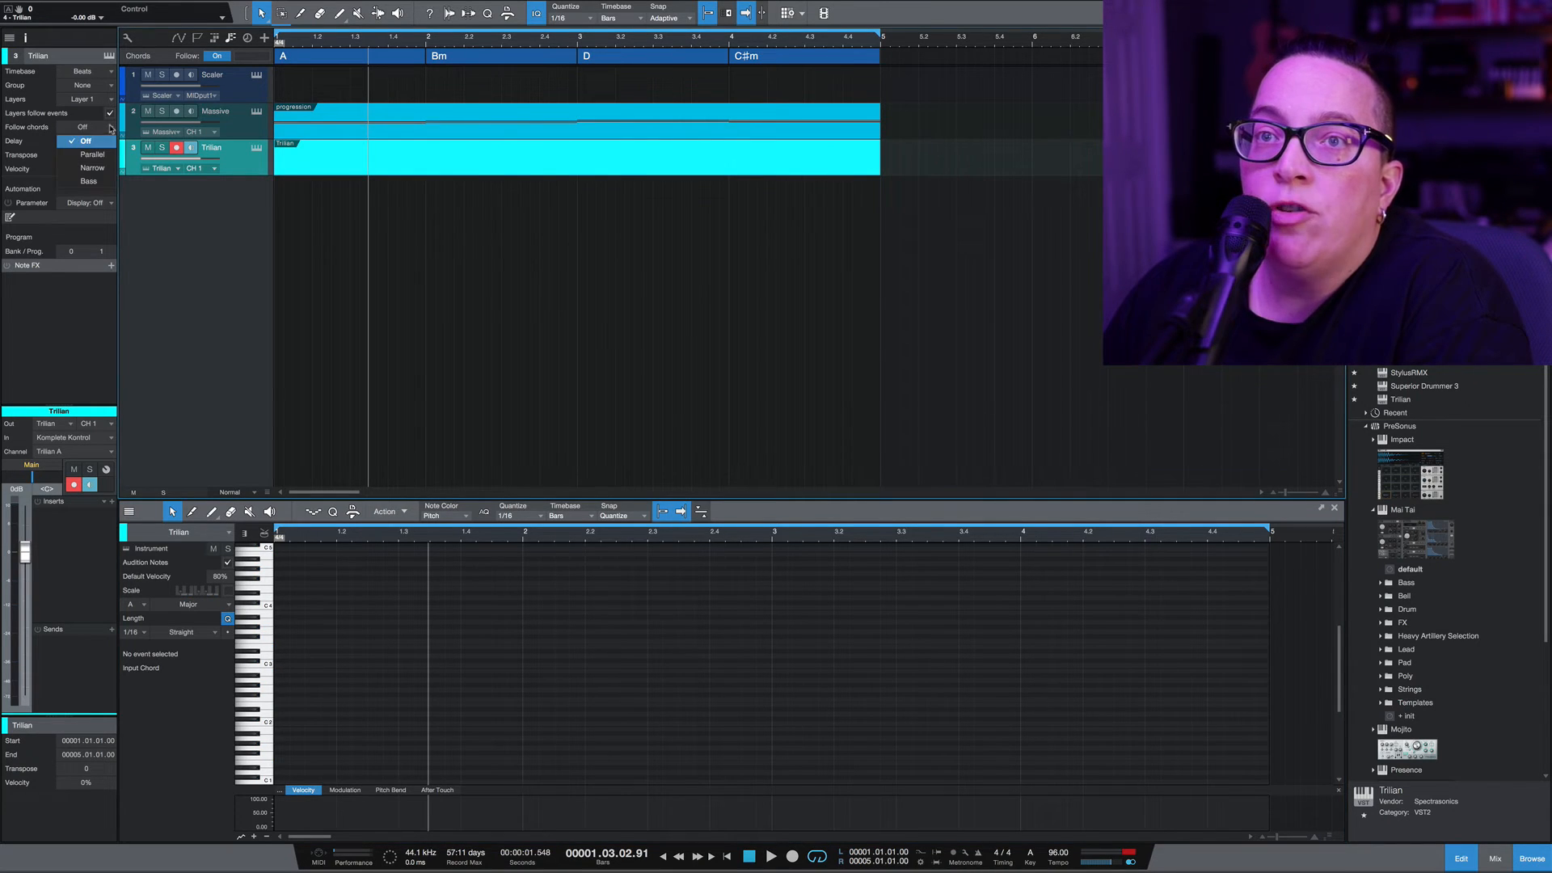
click(88, 181)
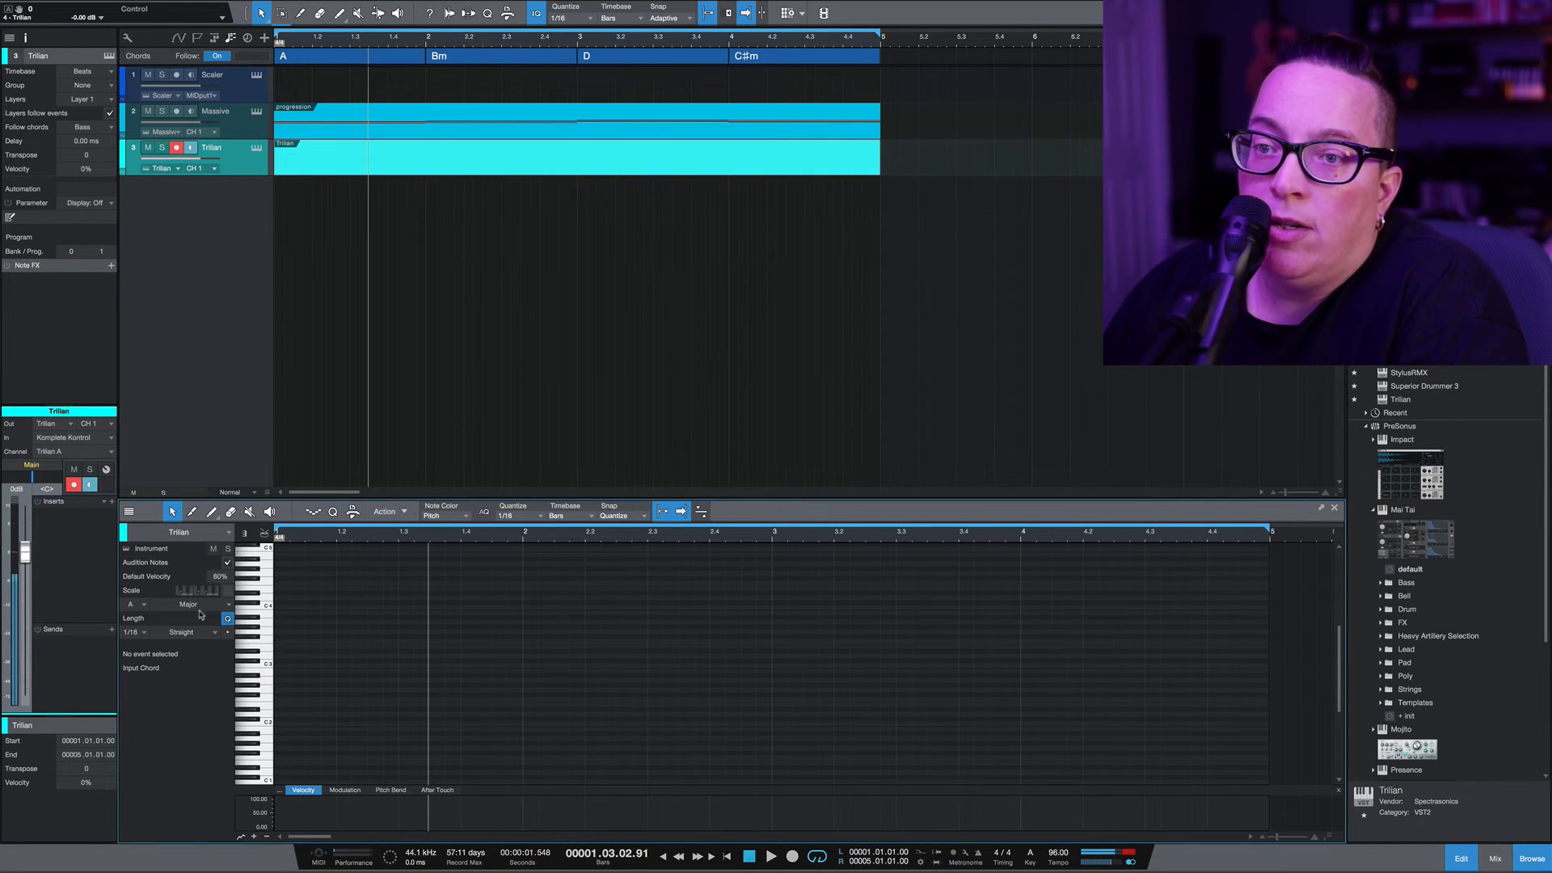
Try placing short test notes at beat 2 of bar 1 in the Trilian clip, and delete them
double_click(343, 632)
double_click(345, 594)
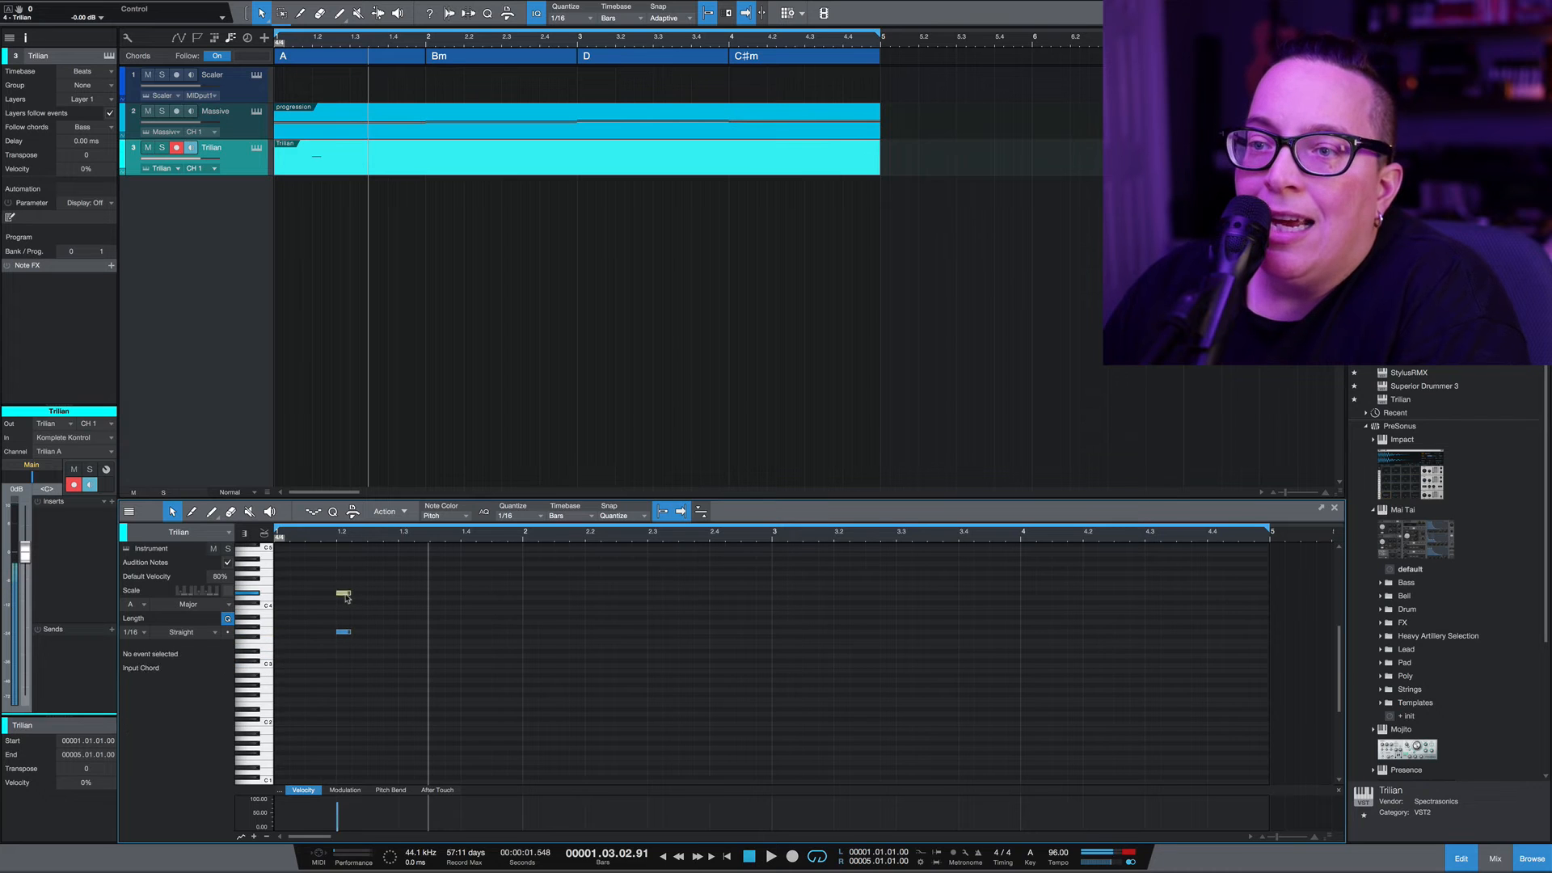
double_click(348, 612)
click(343, 579)
drag(342, 576, 346, 668)
key(Delete)
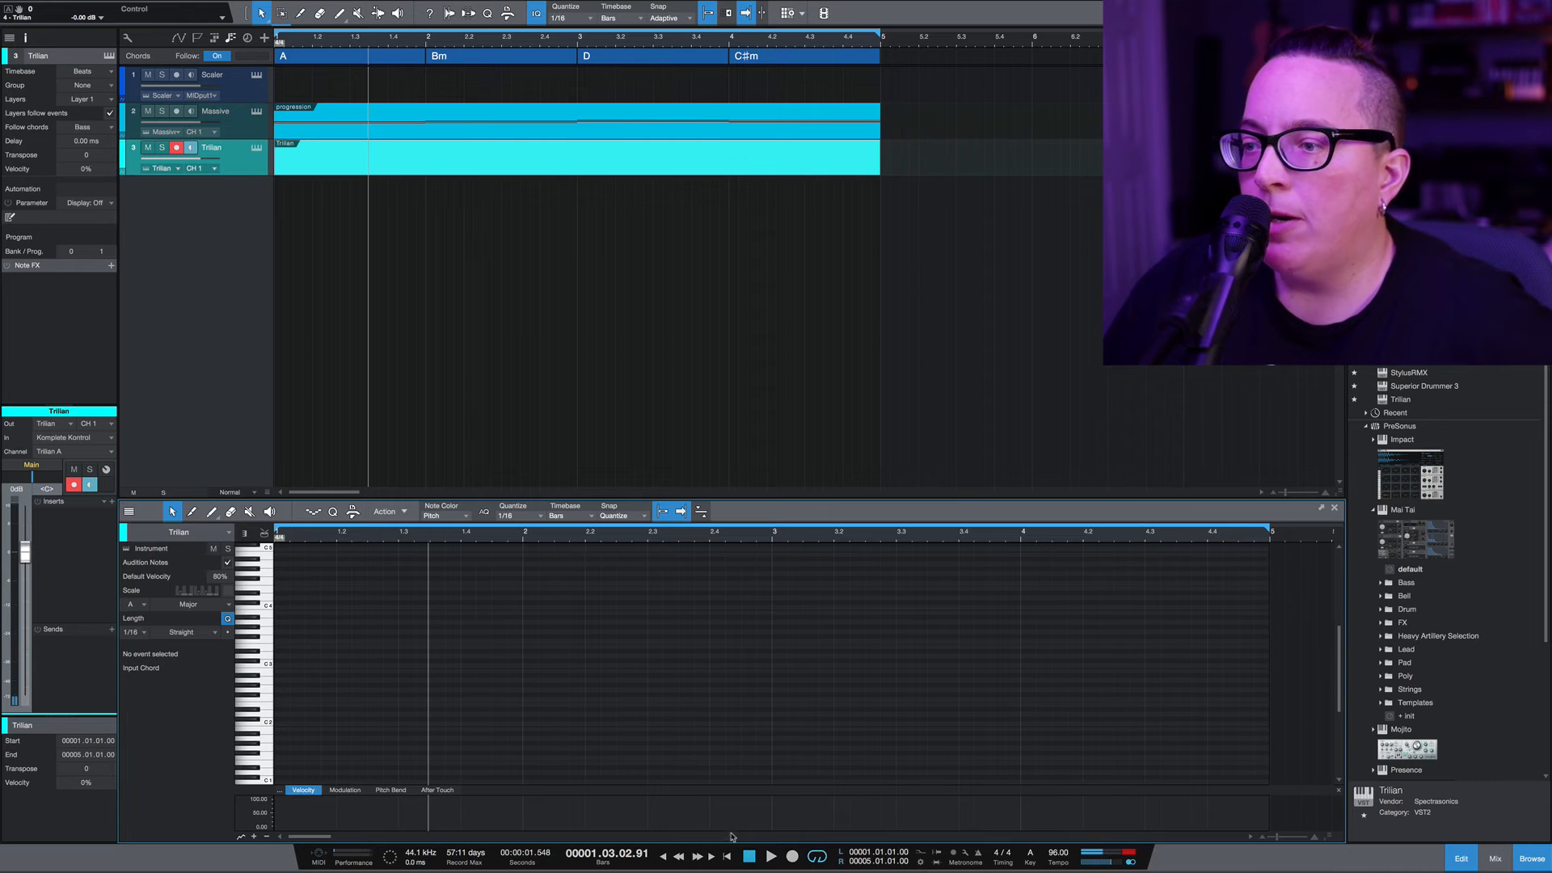
Record a four-note bass line into the Trilian clip, one note per chord, and stop the transport
click(767, 856)
click(794, 858)
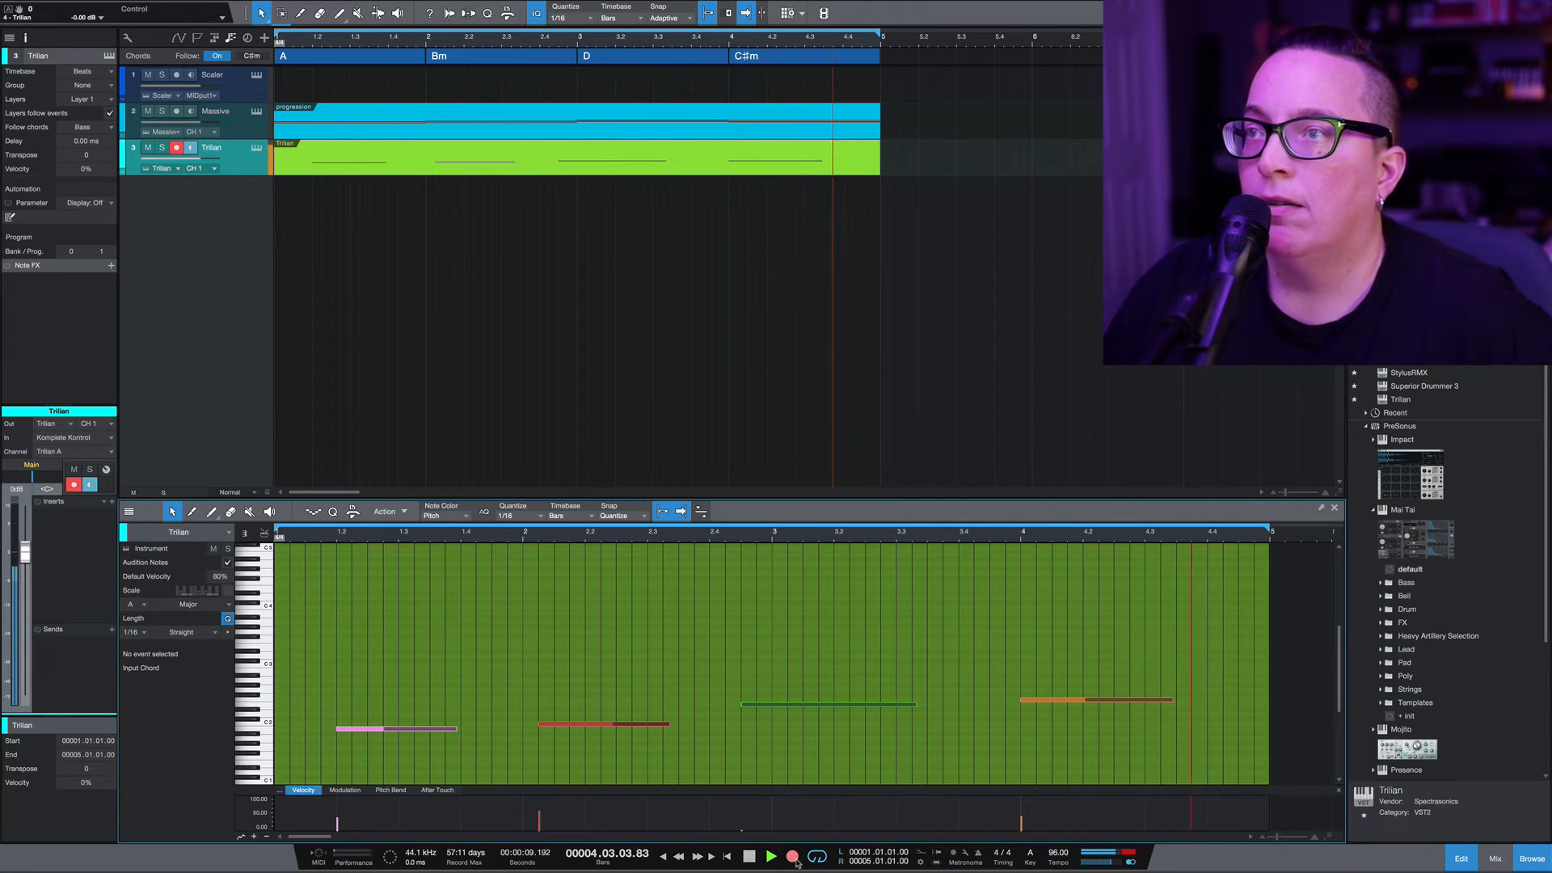
mouse_move(1123, 858)
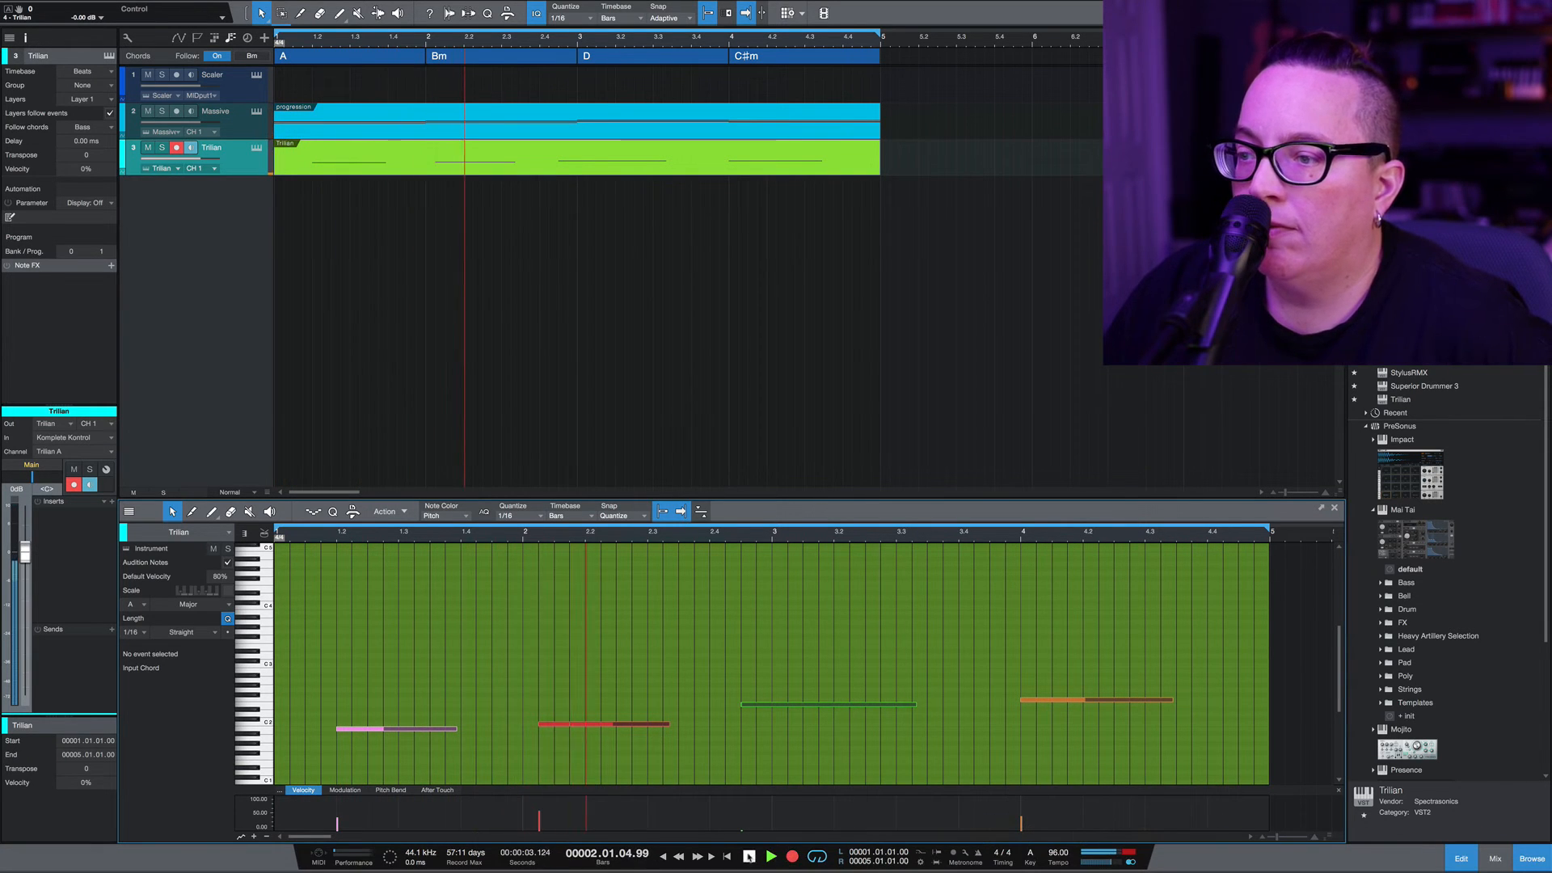
click(749, 855)
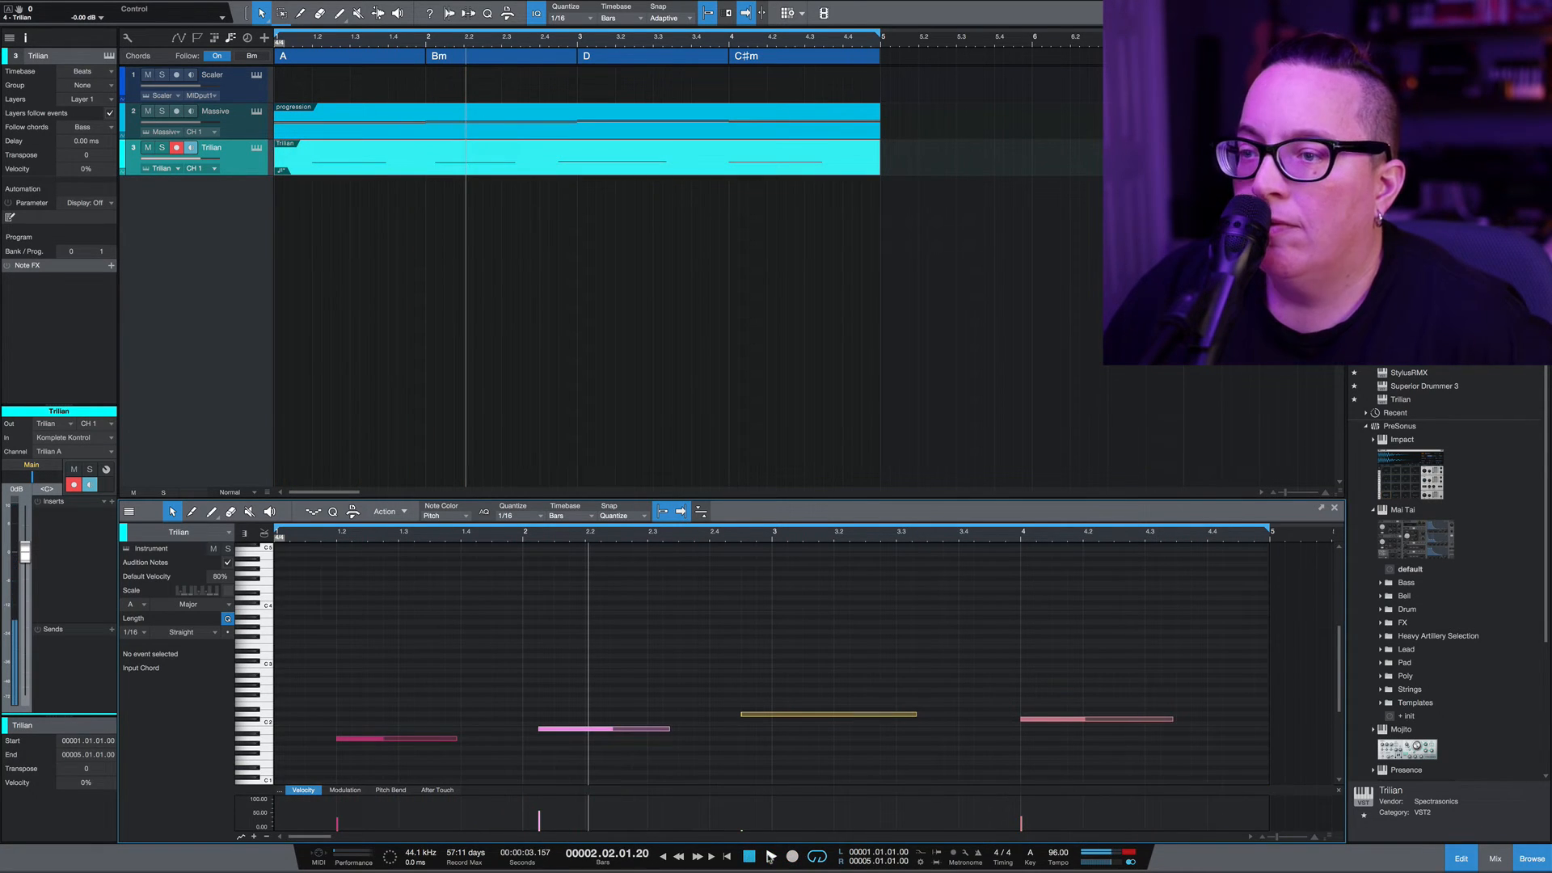
Move the first three bass notes to start exactly on bars 1, 2 and 3
click(384, 738)
drag(329, 742, 329, 743)
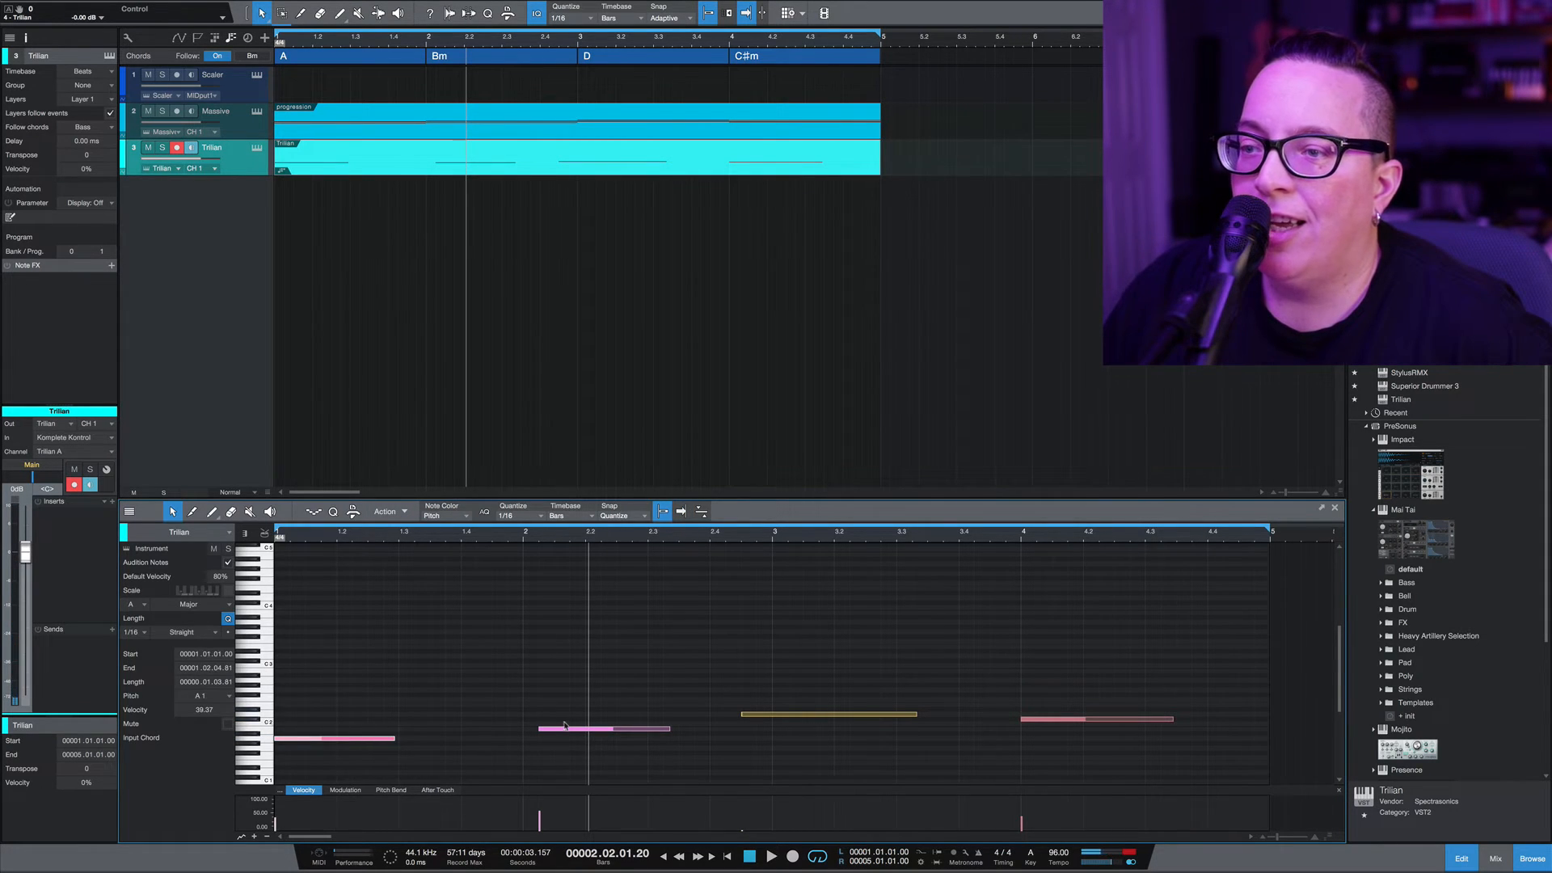
drag(564, 732, 544, 731)
drag(803, 718, 828, 716)
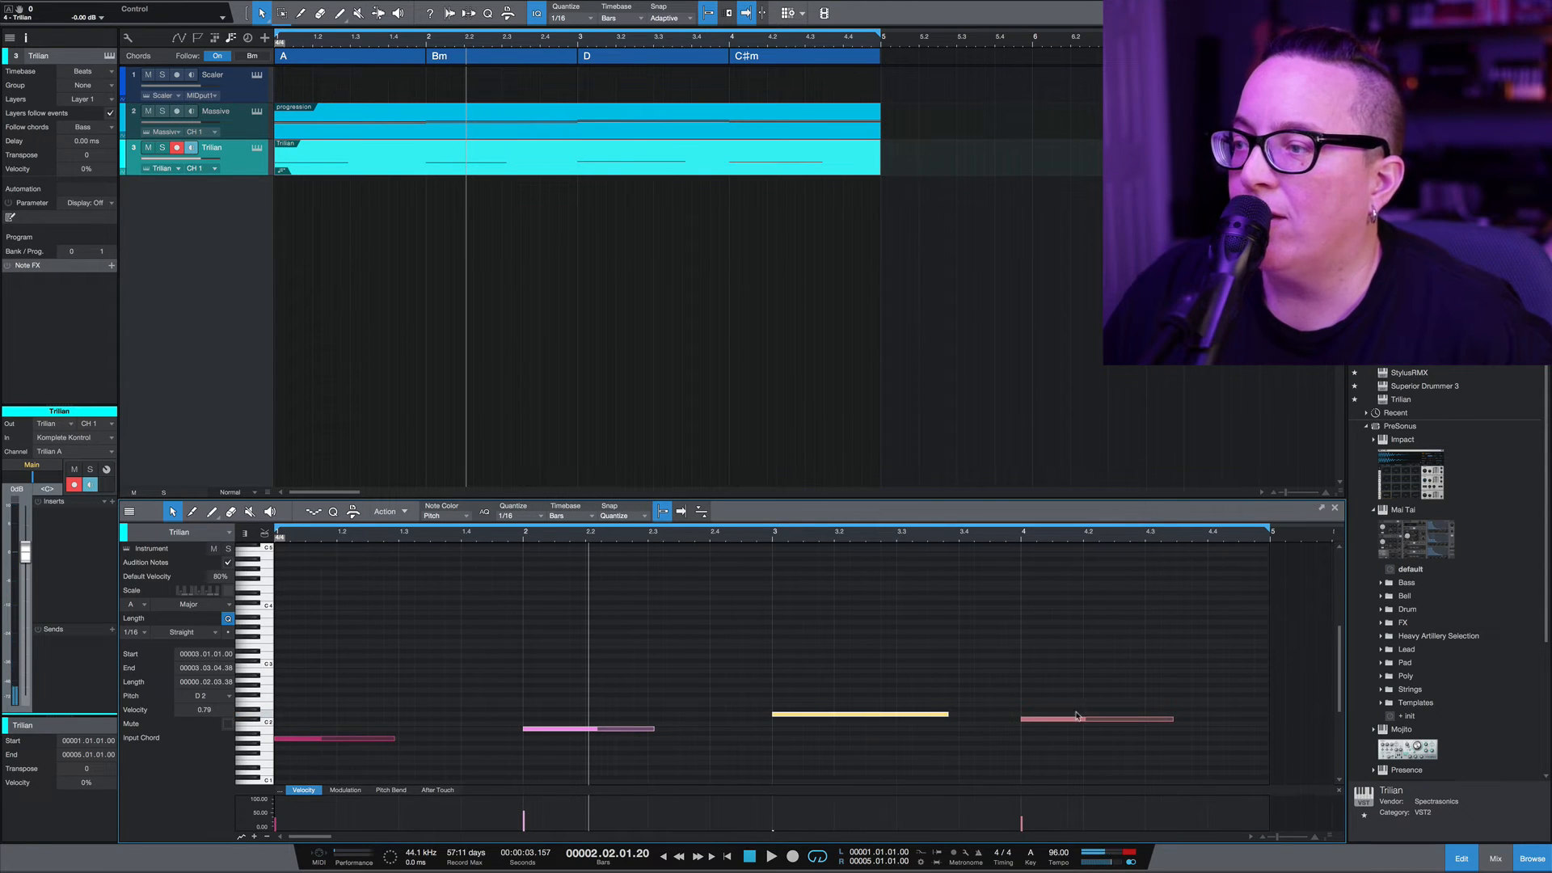
Lengthen the first two bass notes together so that the first ends at 1.04.02, and deselect them
click(881, 671)
drag(566, 716, 360, 672)
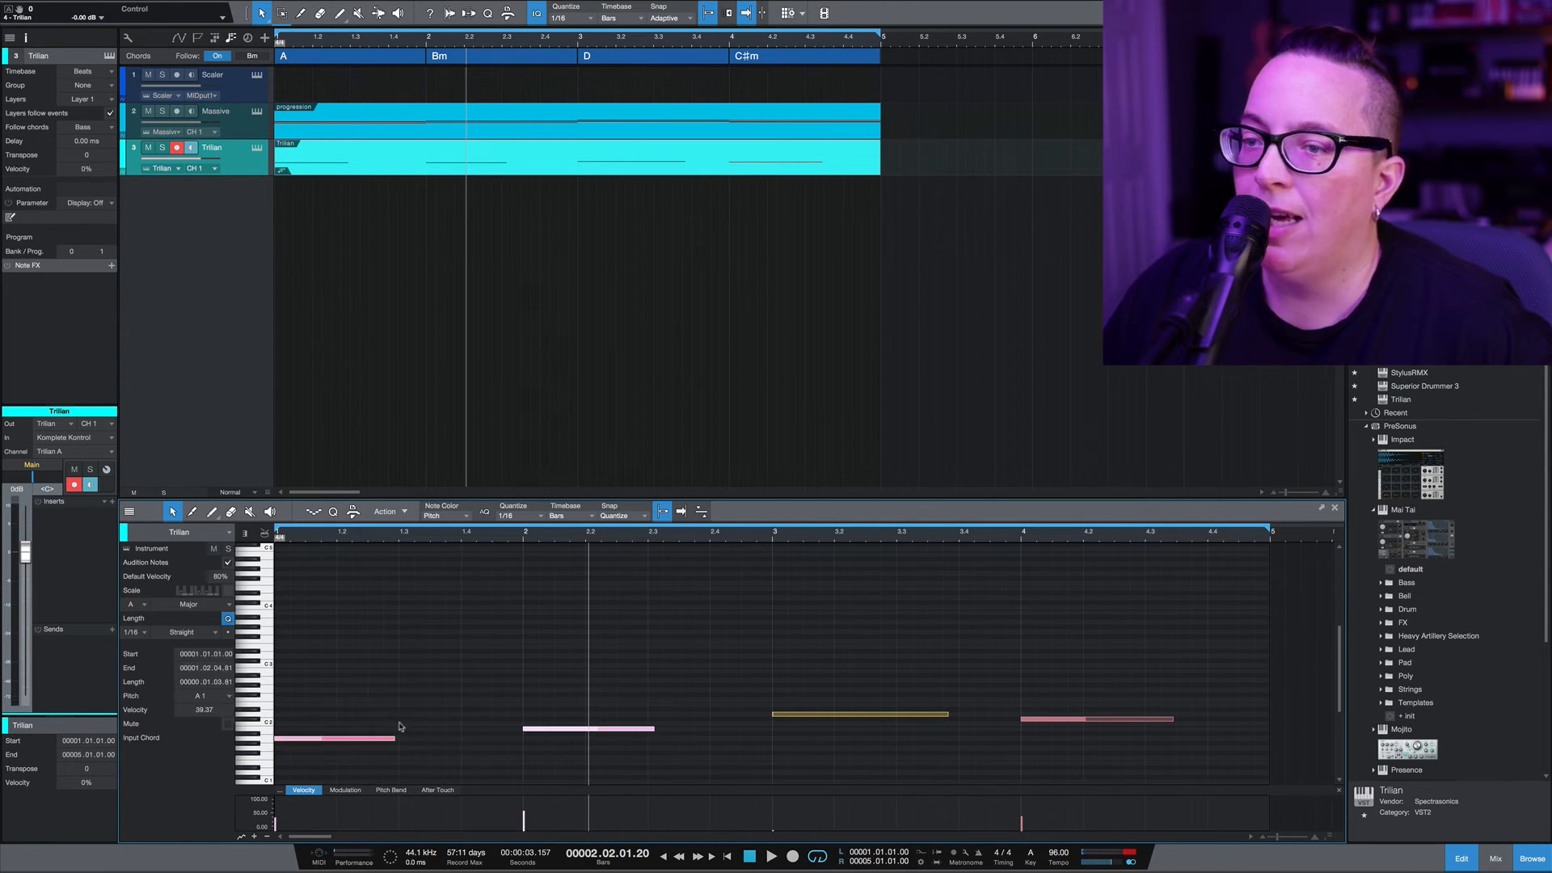
drag(398, 738, 461, 733)
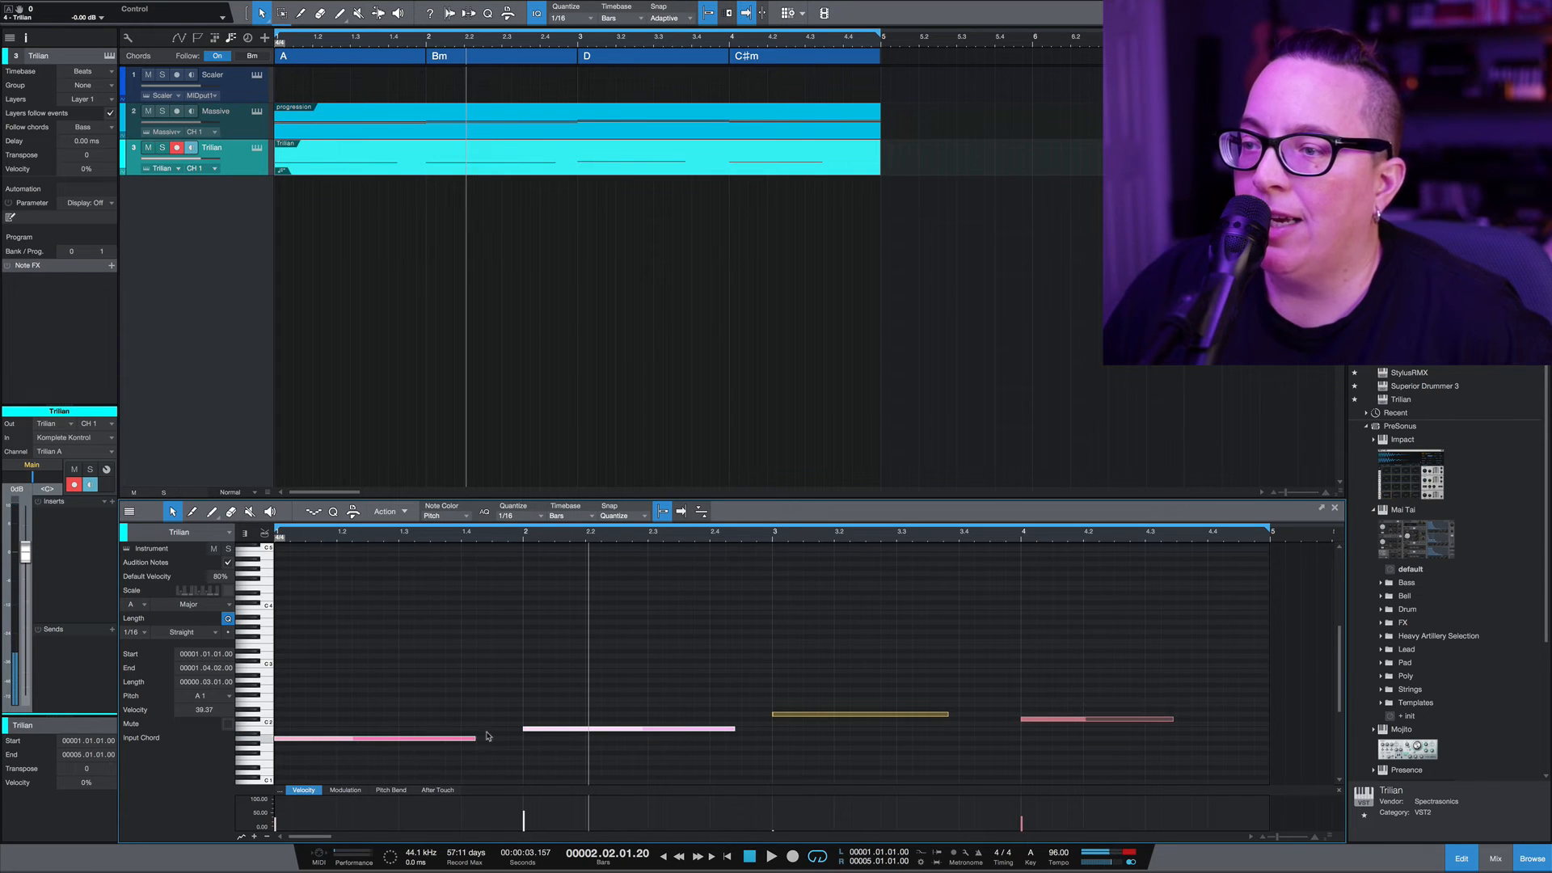
click(1218, 759)
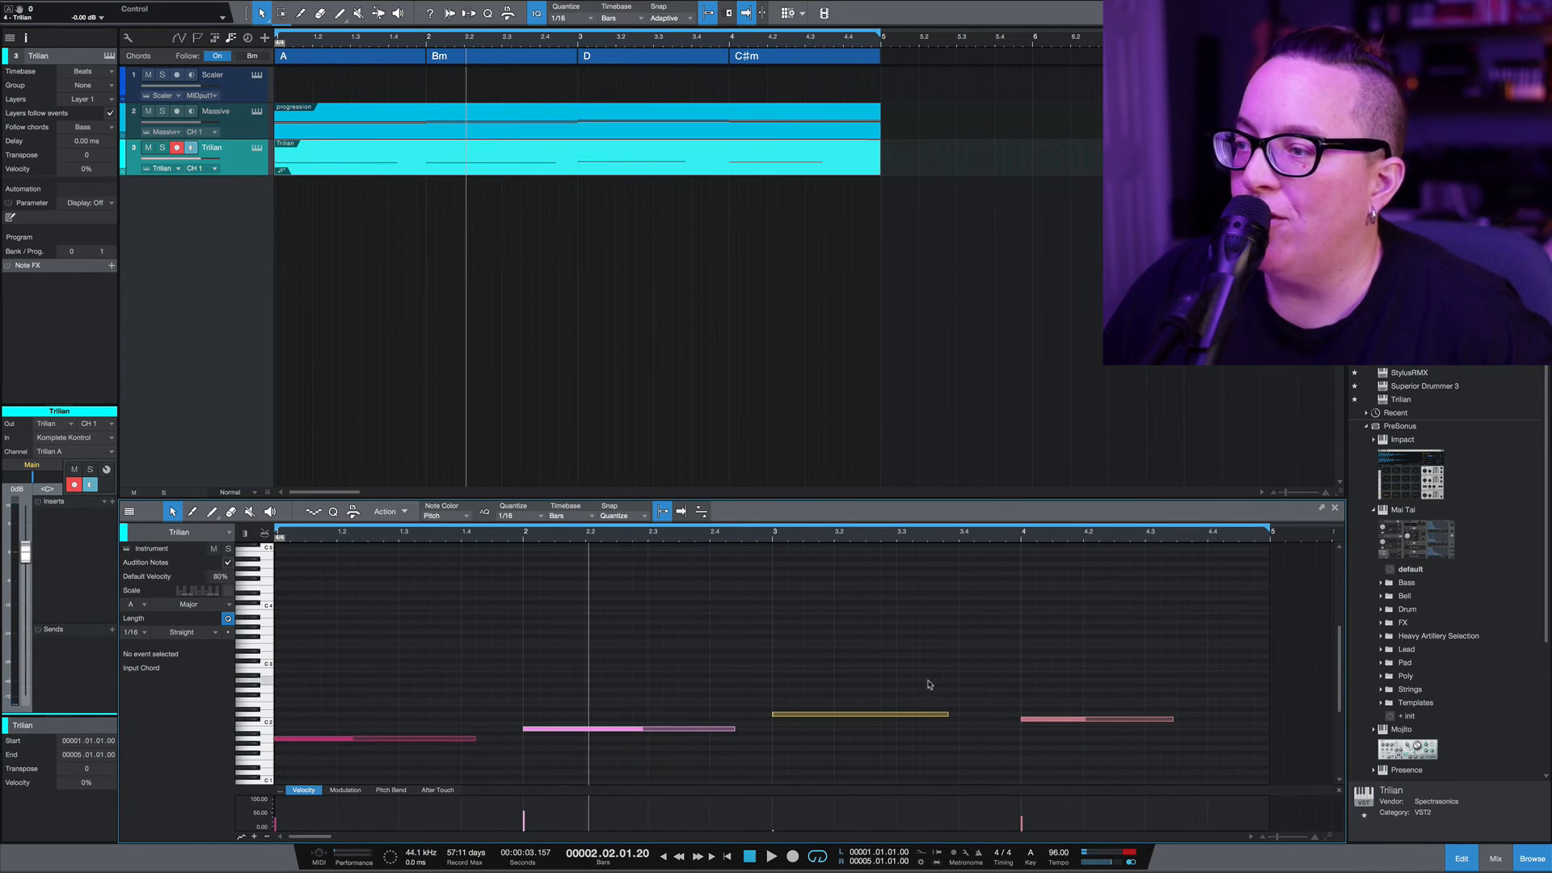
Play the bass line and compare it with Trilian's Follow chords set to Off and back to Bass
key(space)
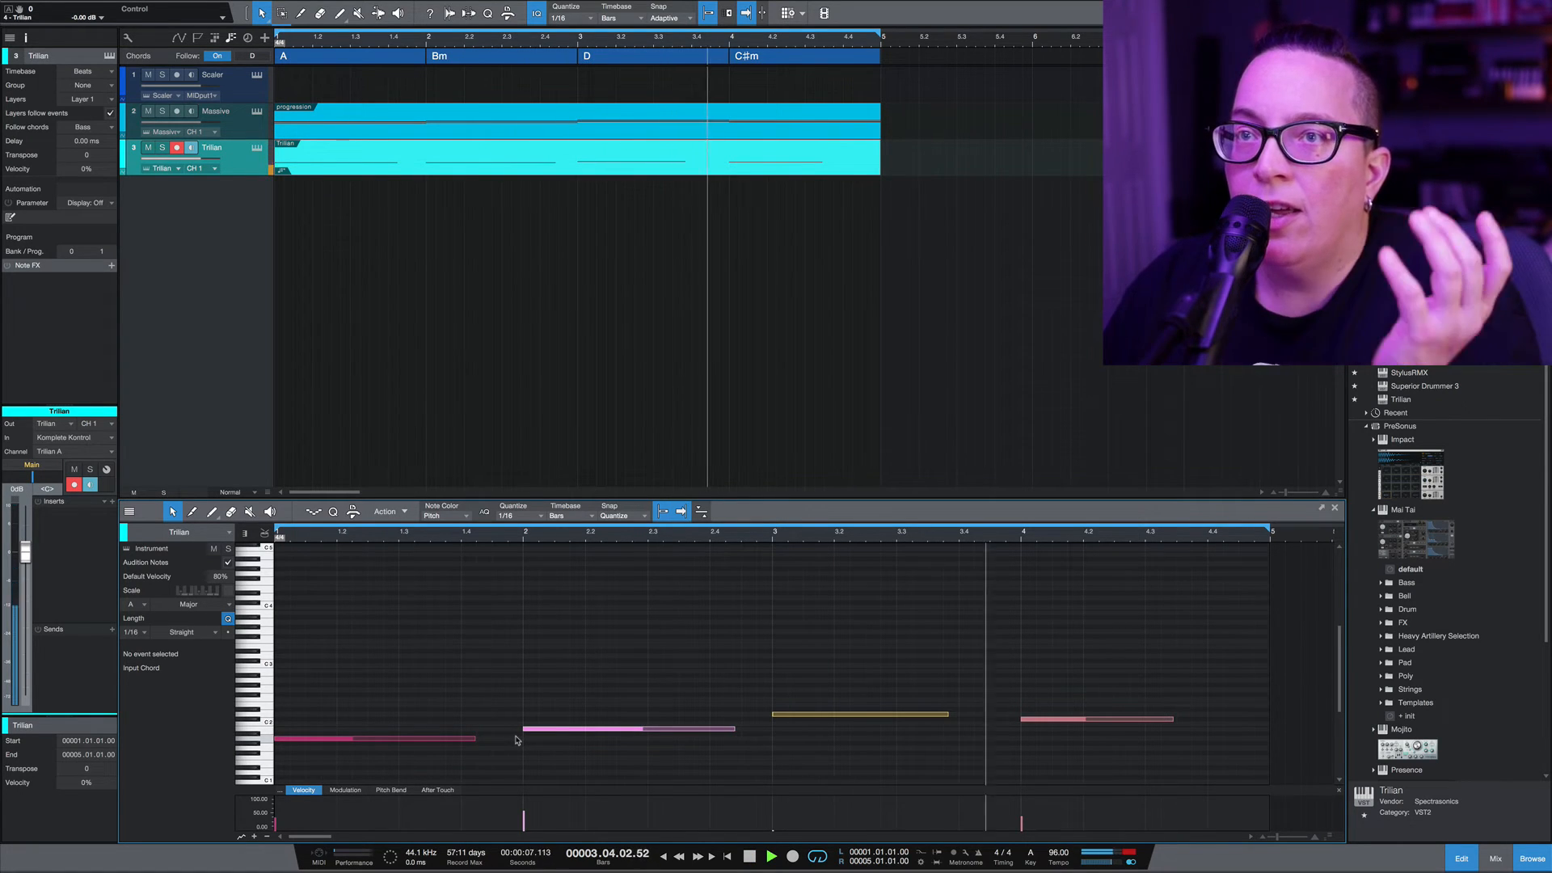
click(112, 127)
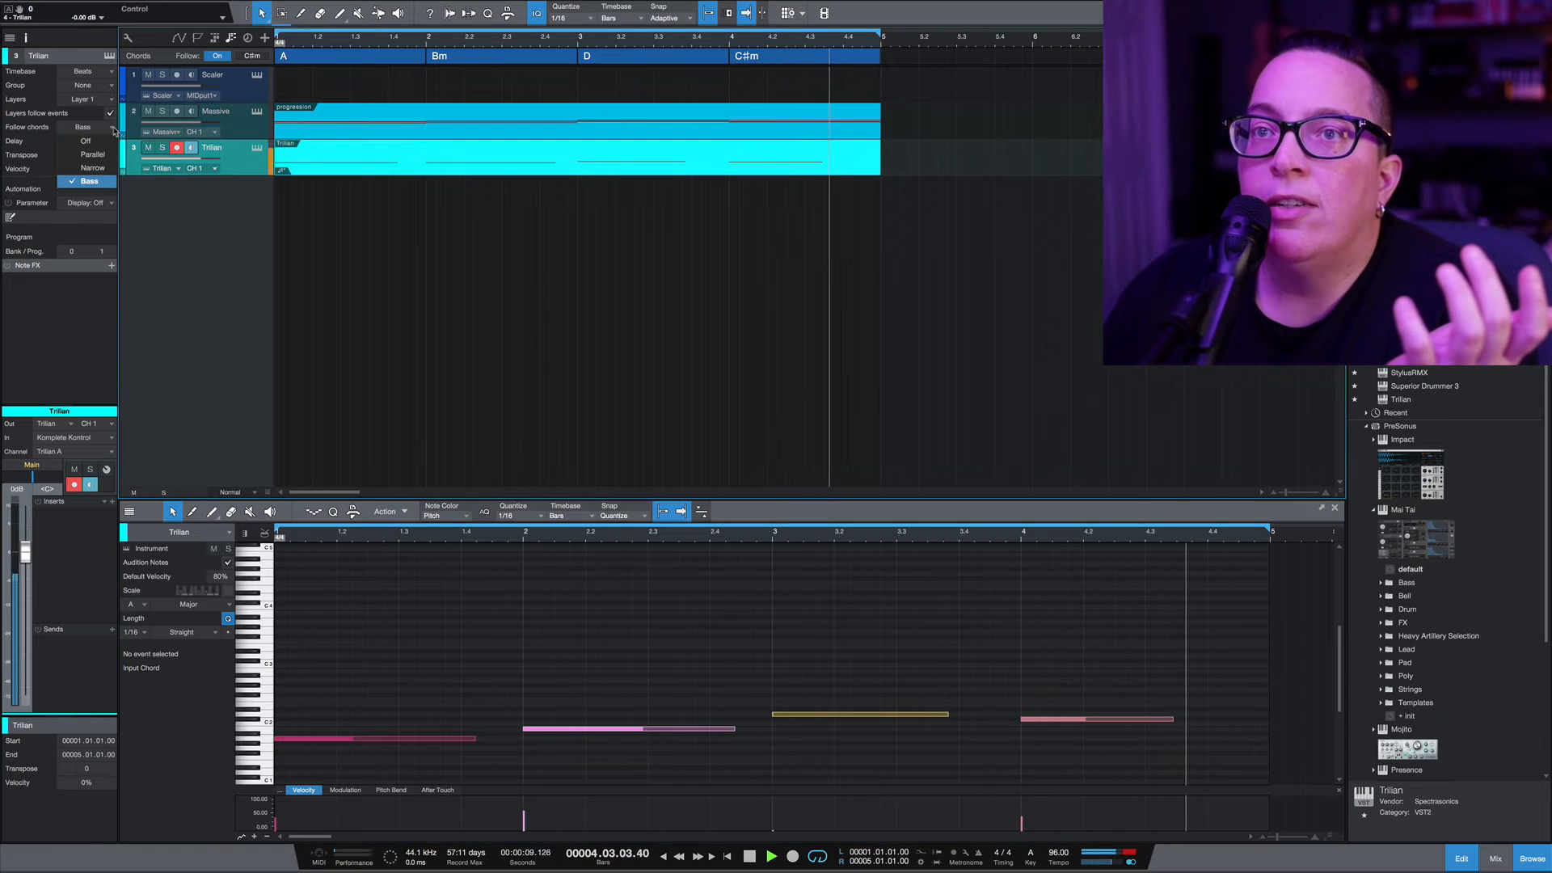
click(113, 141)
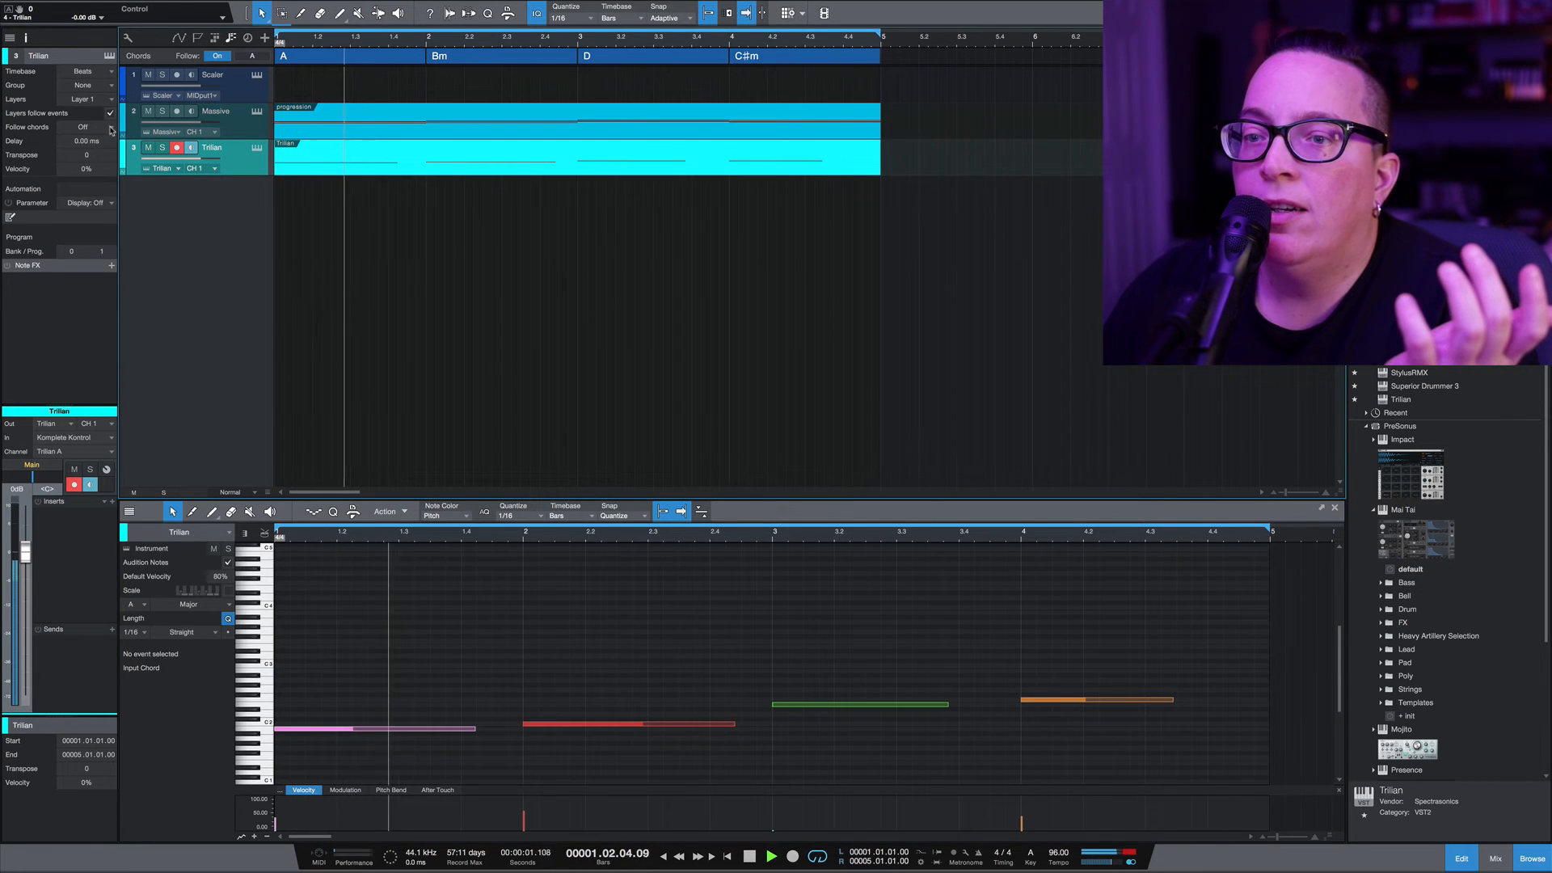
click(111, 128)
click(101, 179)
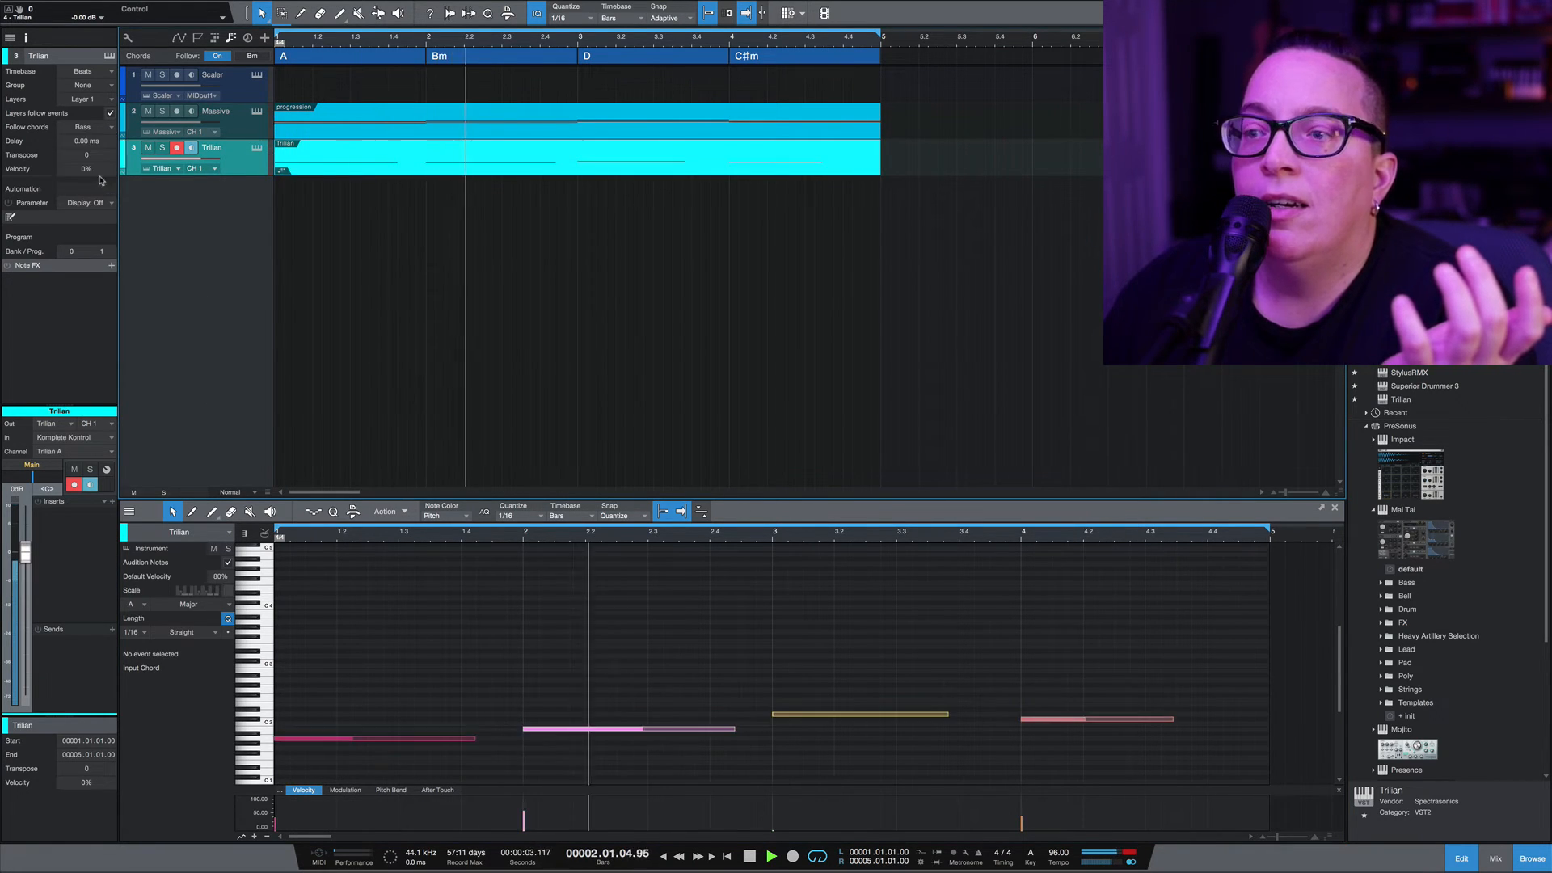
Transpose all four Trilian bass notes up one octave
drag(1237, 744, 307, 671)
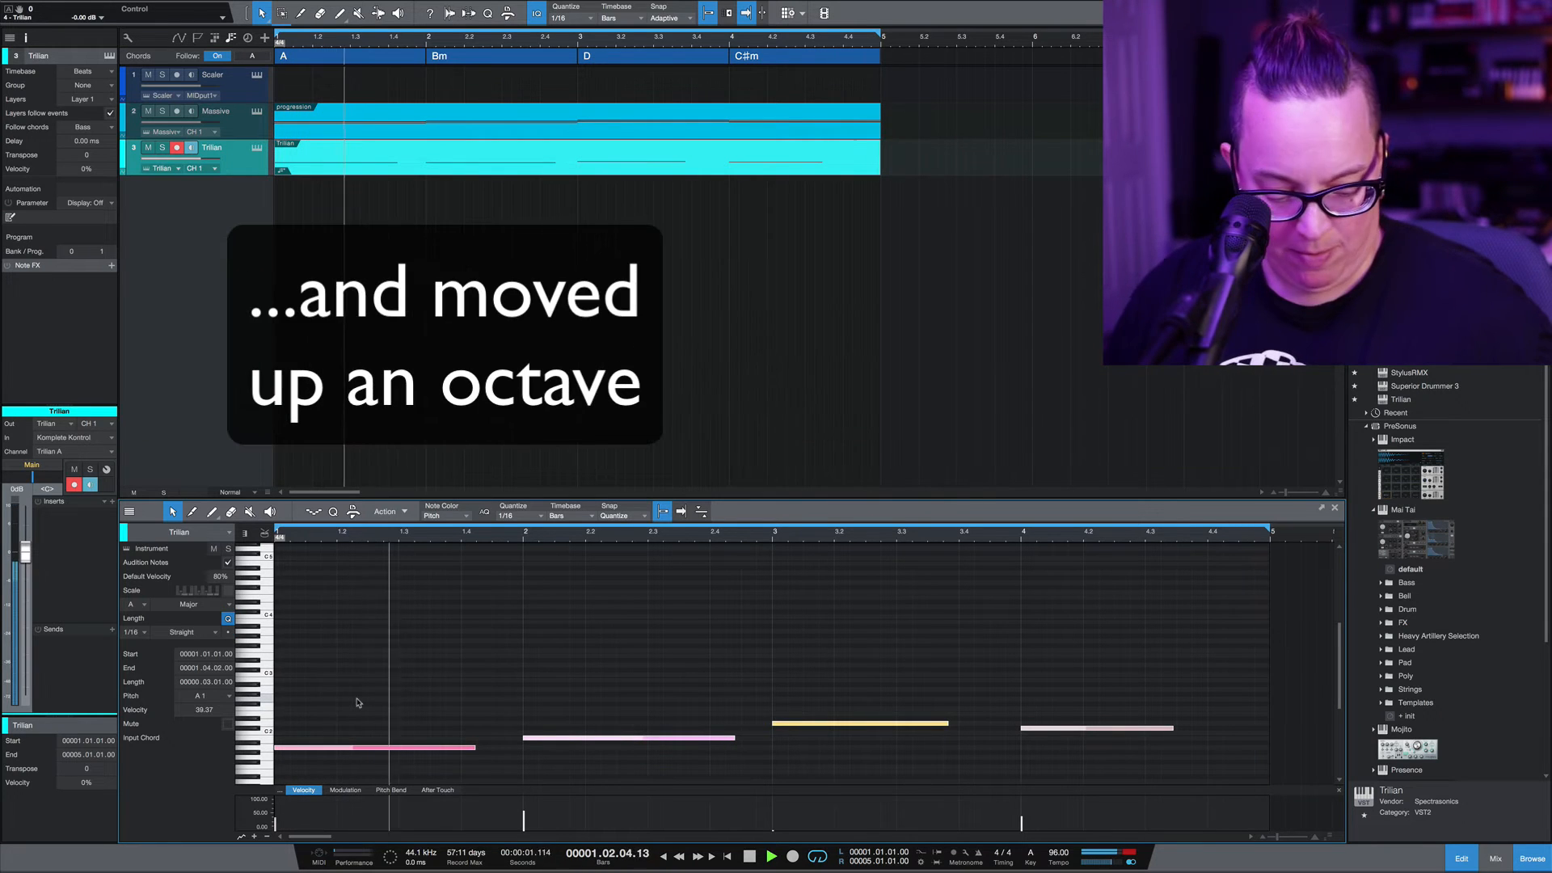
key(shift+Up)
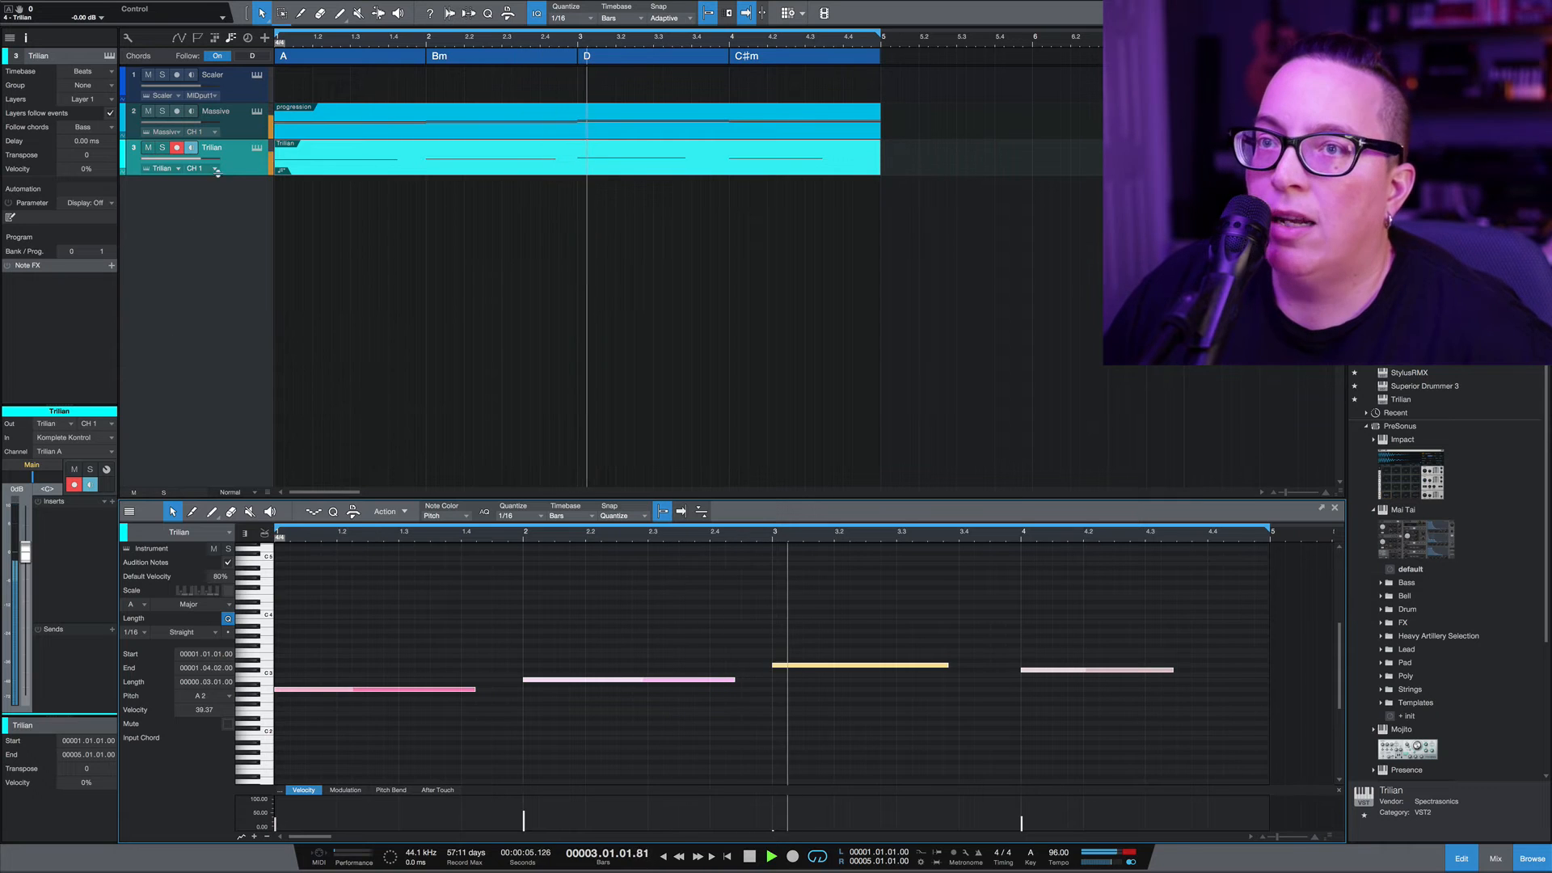
Open Trilian's patch browser, load the Blatty Phatty Pulse synth bass patch, and close the instrument window
key(shift+F11)
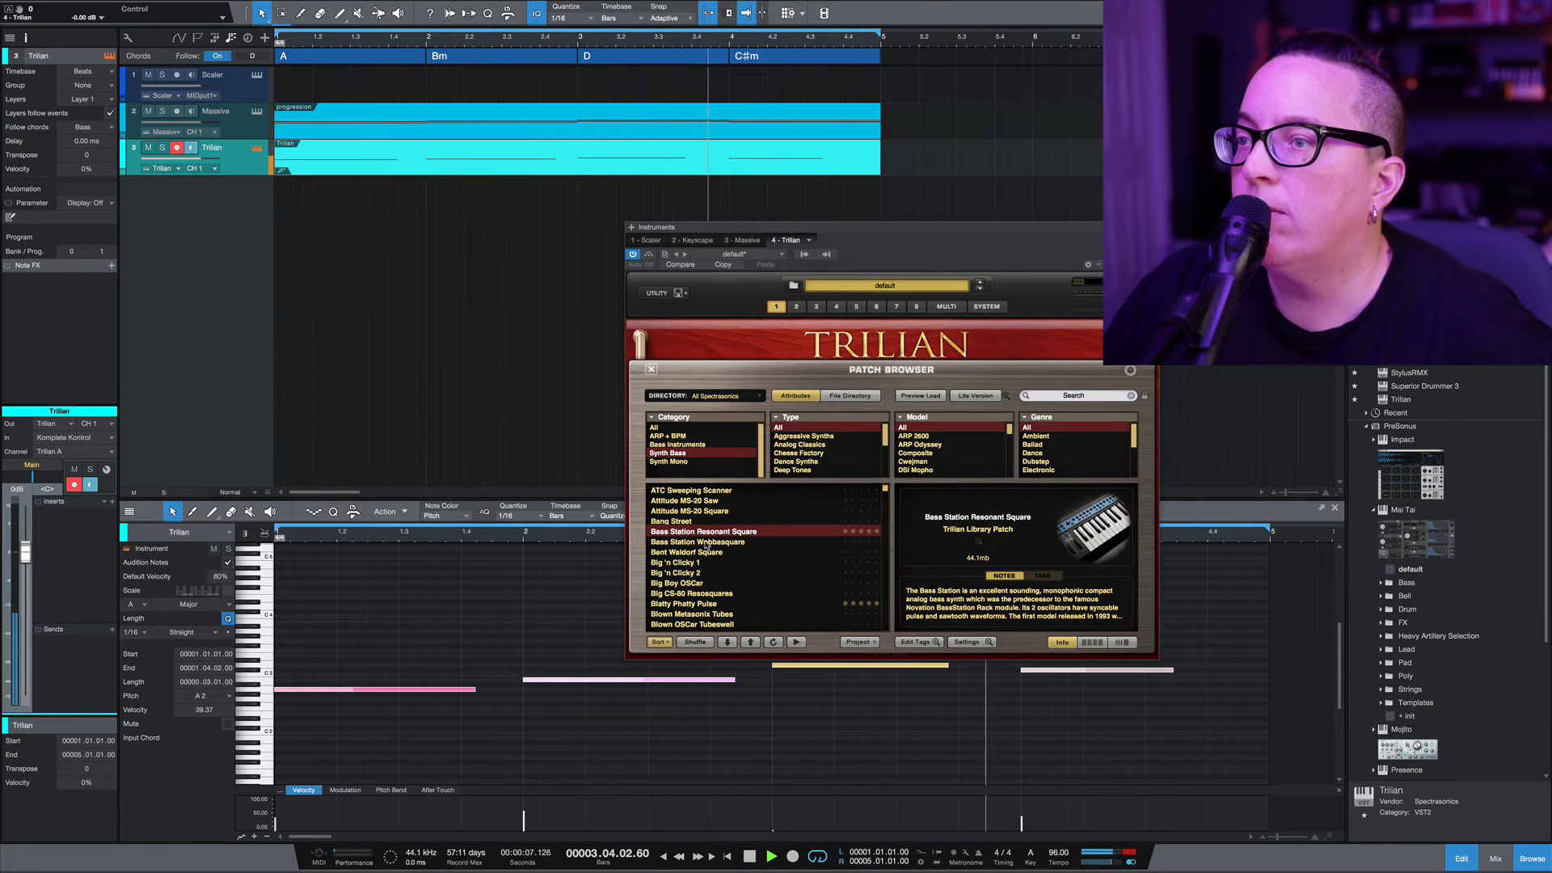
click(716, 604)
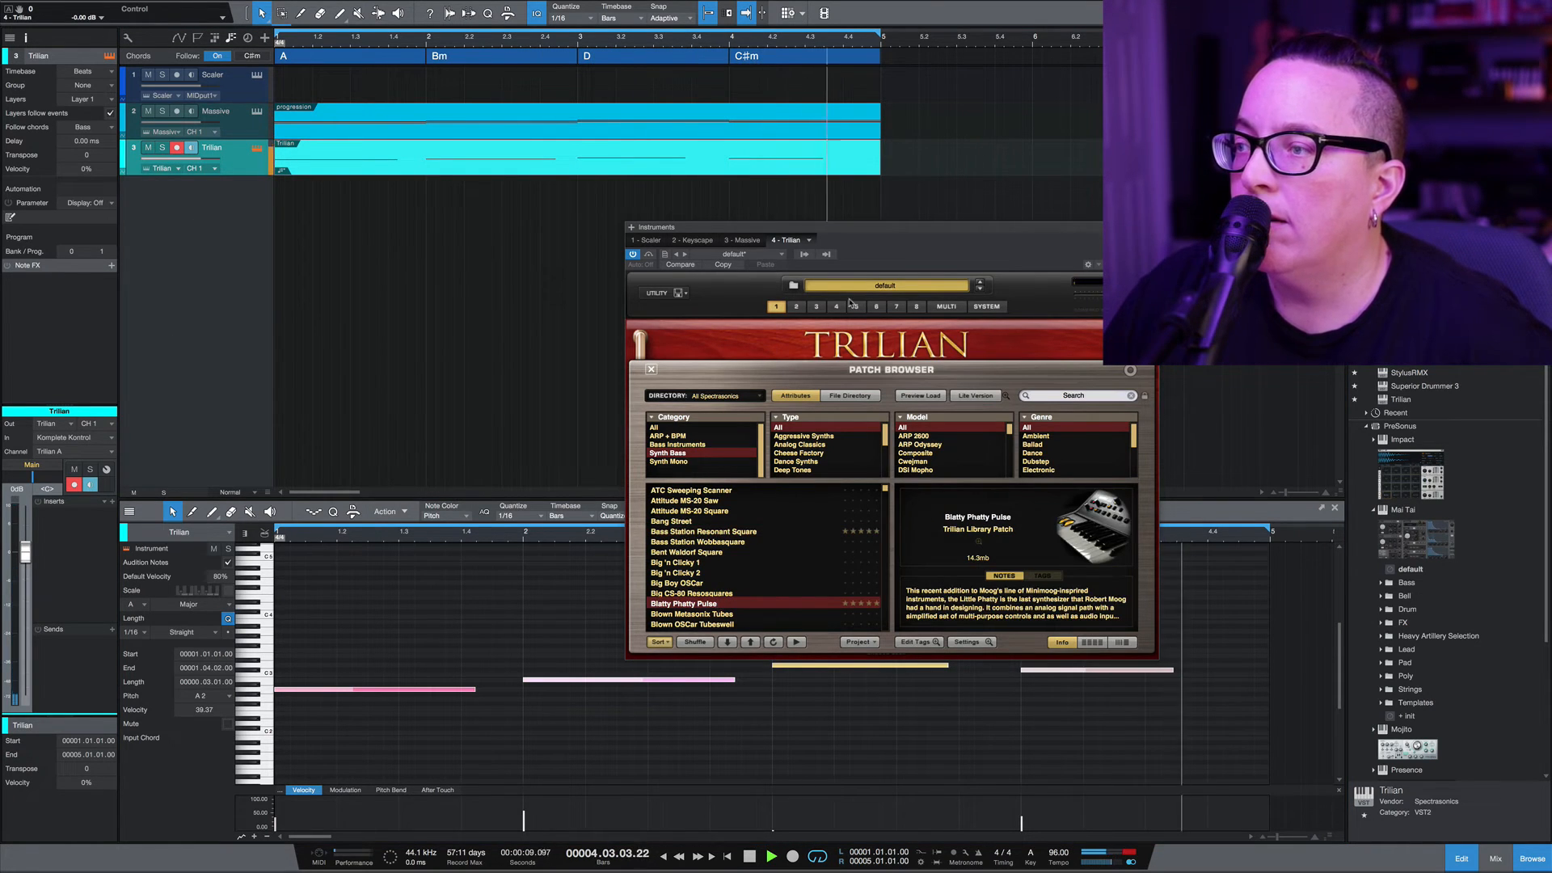
drag(885, 224, 979, 162)
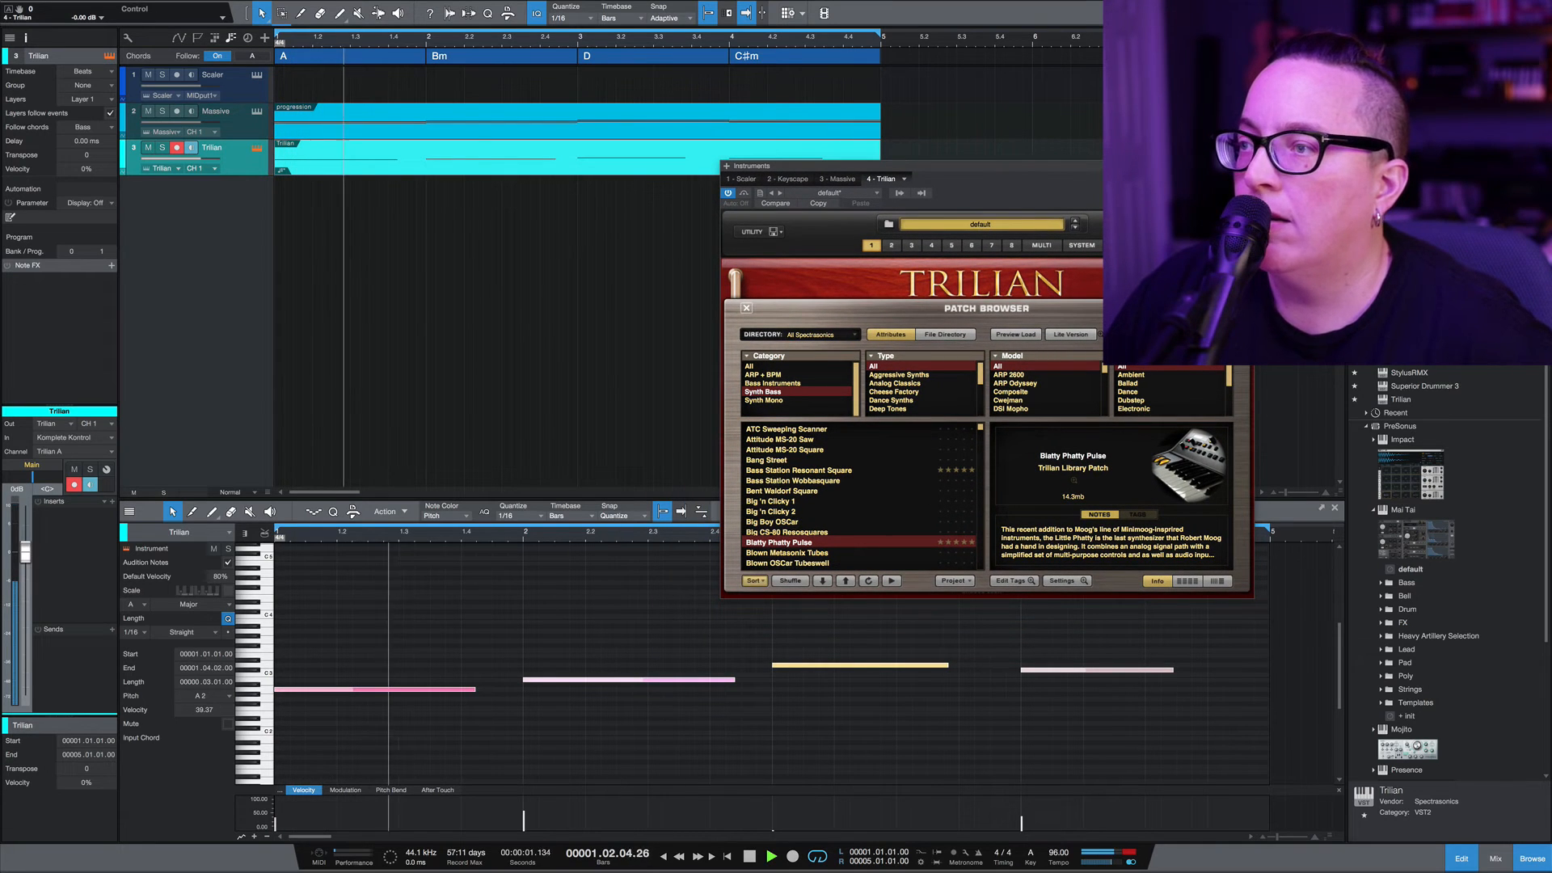
click(1245, 166)
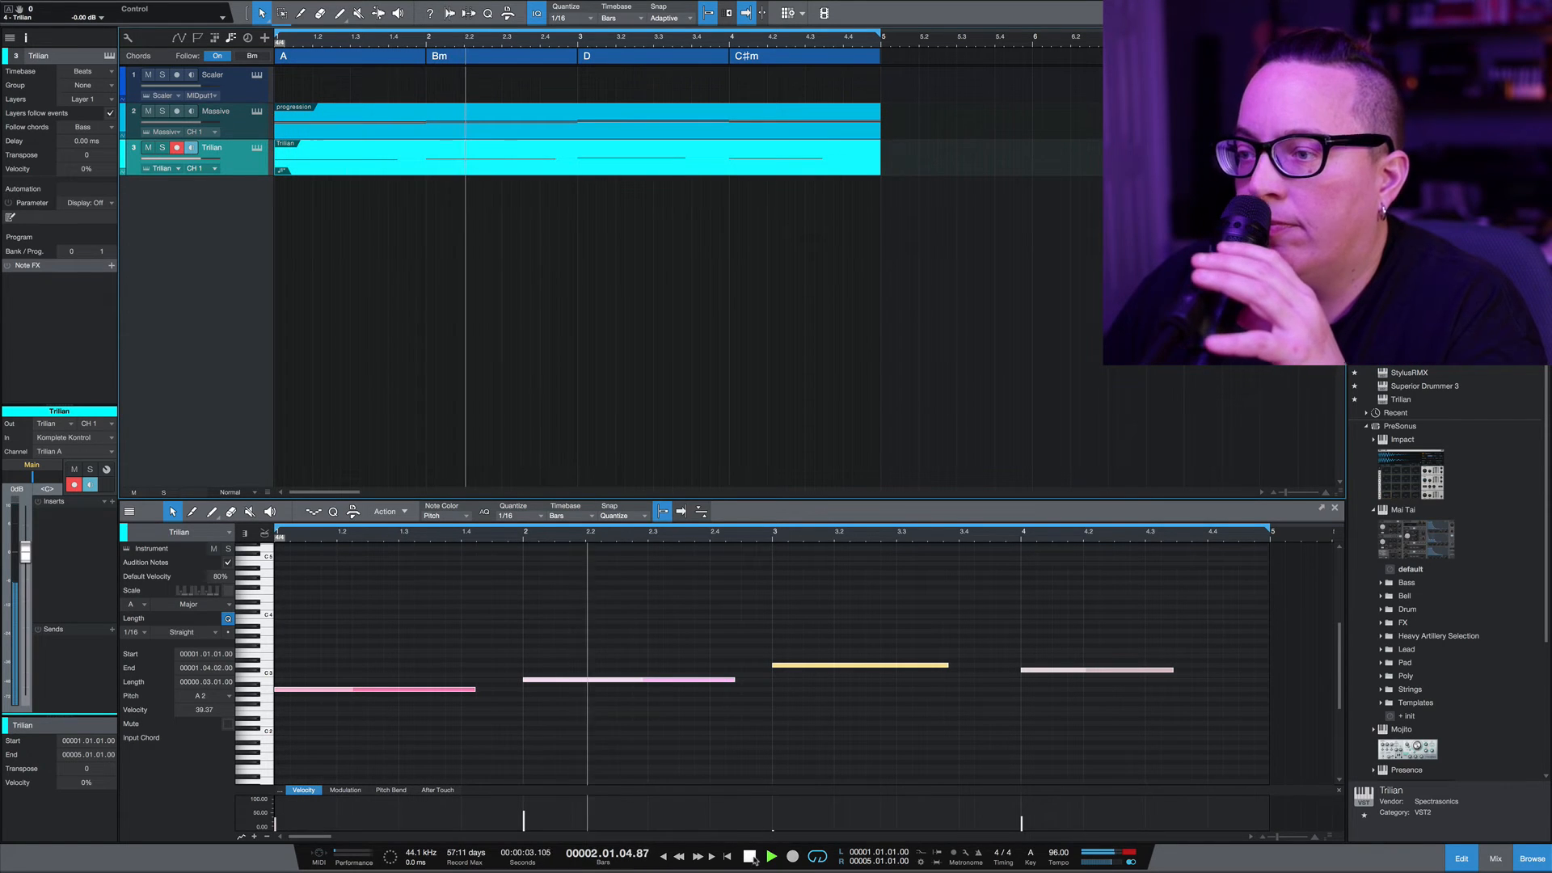
Stop playback, add a second Massive instrument track, and filter its sound browser to Polar Flare synth leads
key(space)
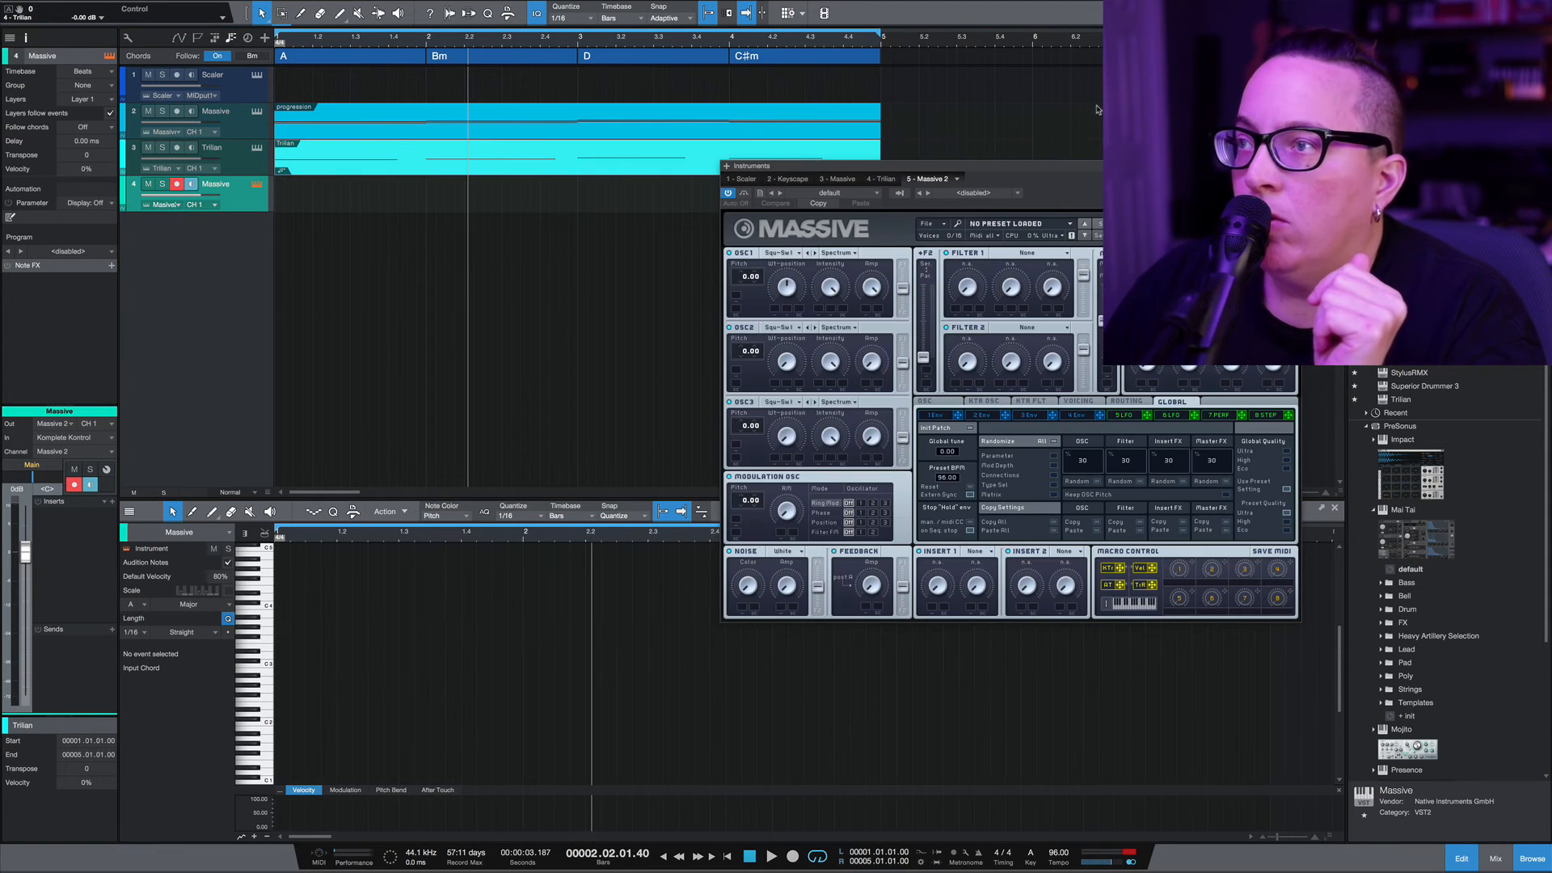
drag(1099, 173, 1041, 167)
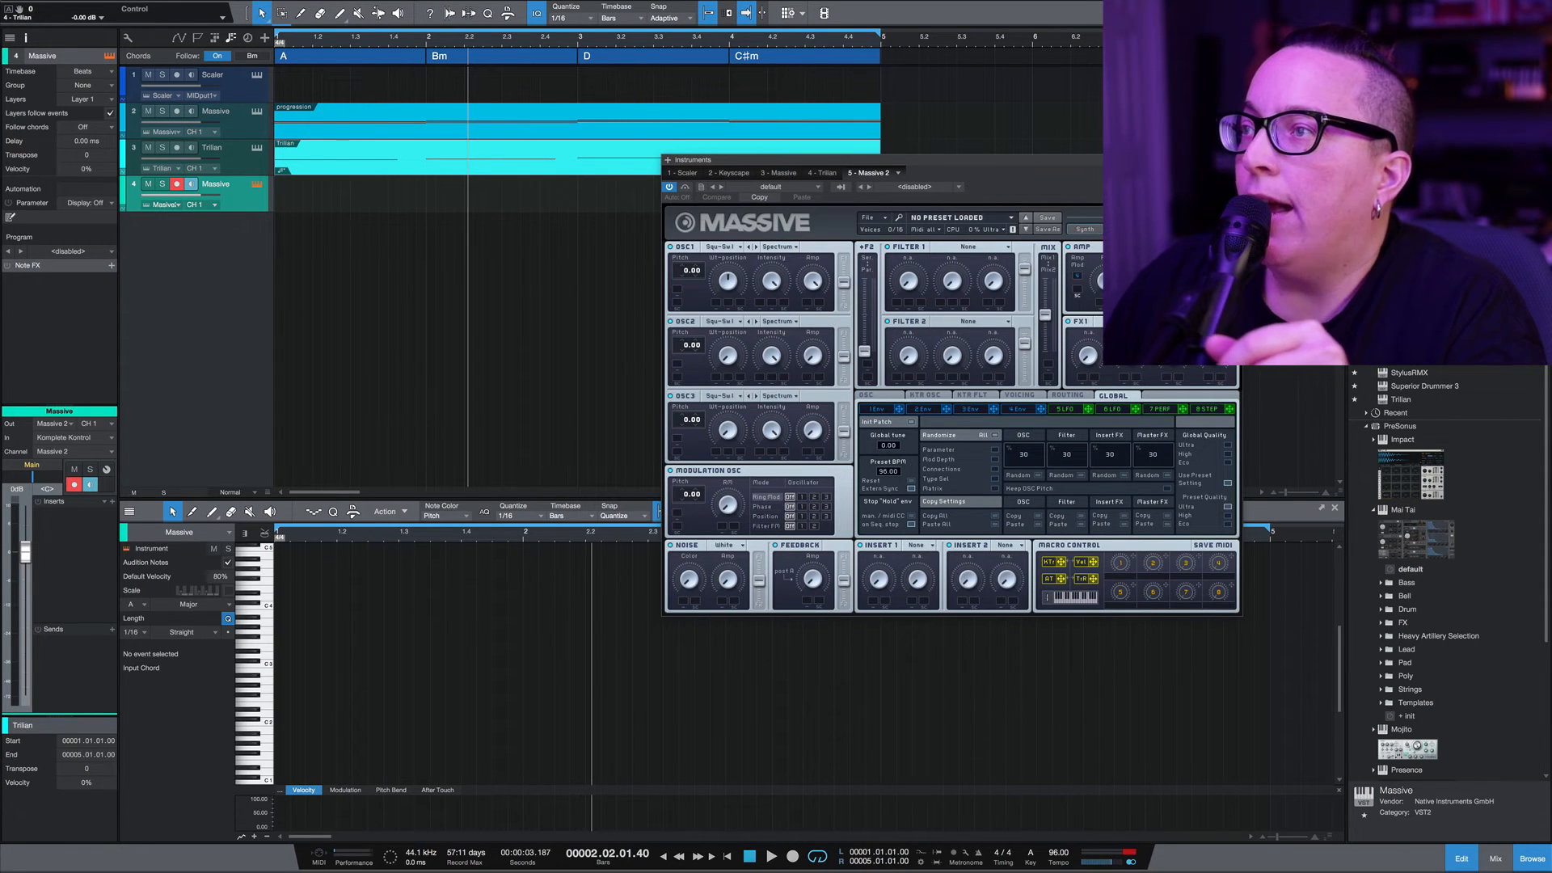
click(1120, 229)
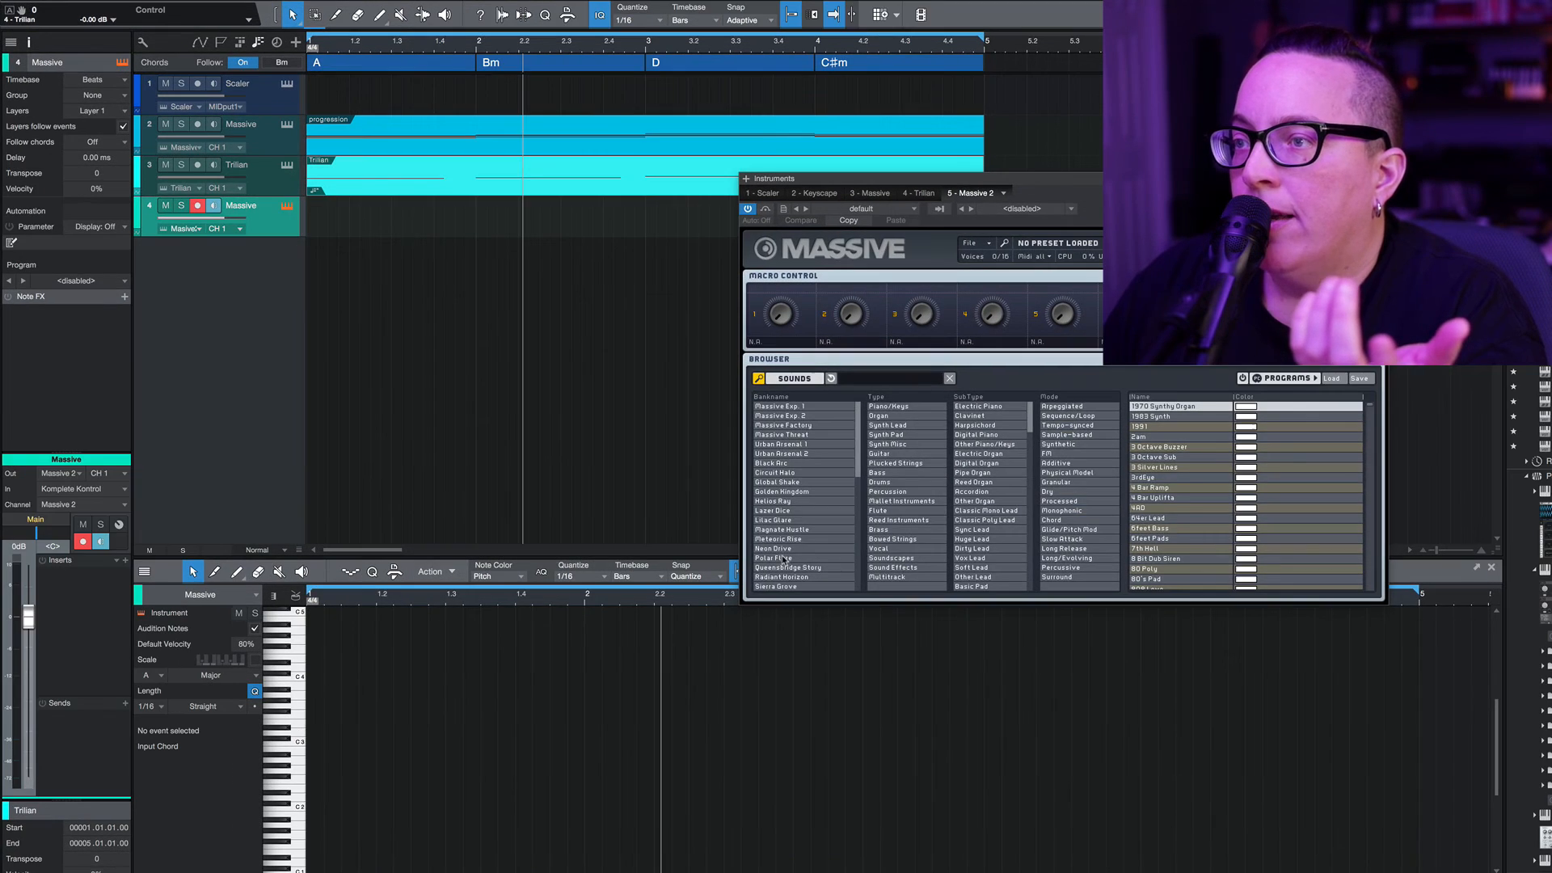
click(700, 498)
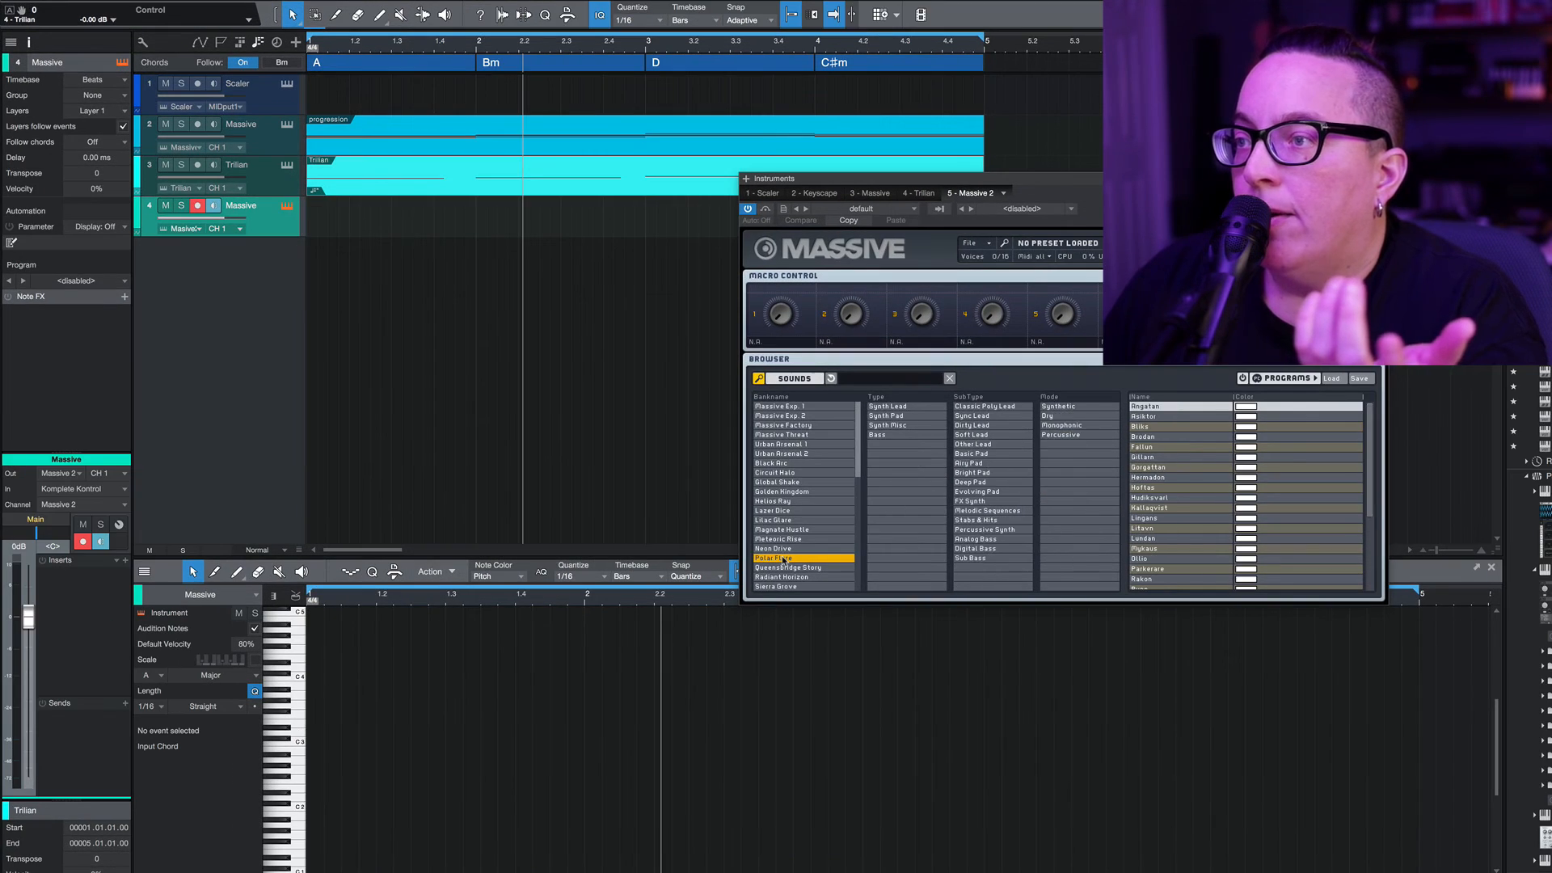
click(888, 406)
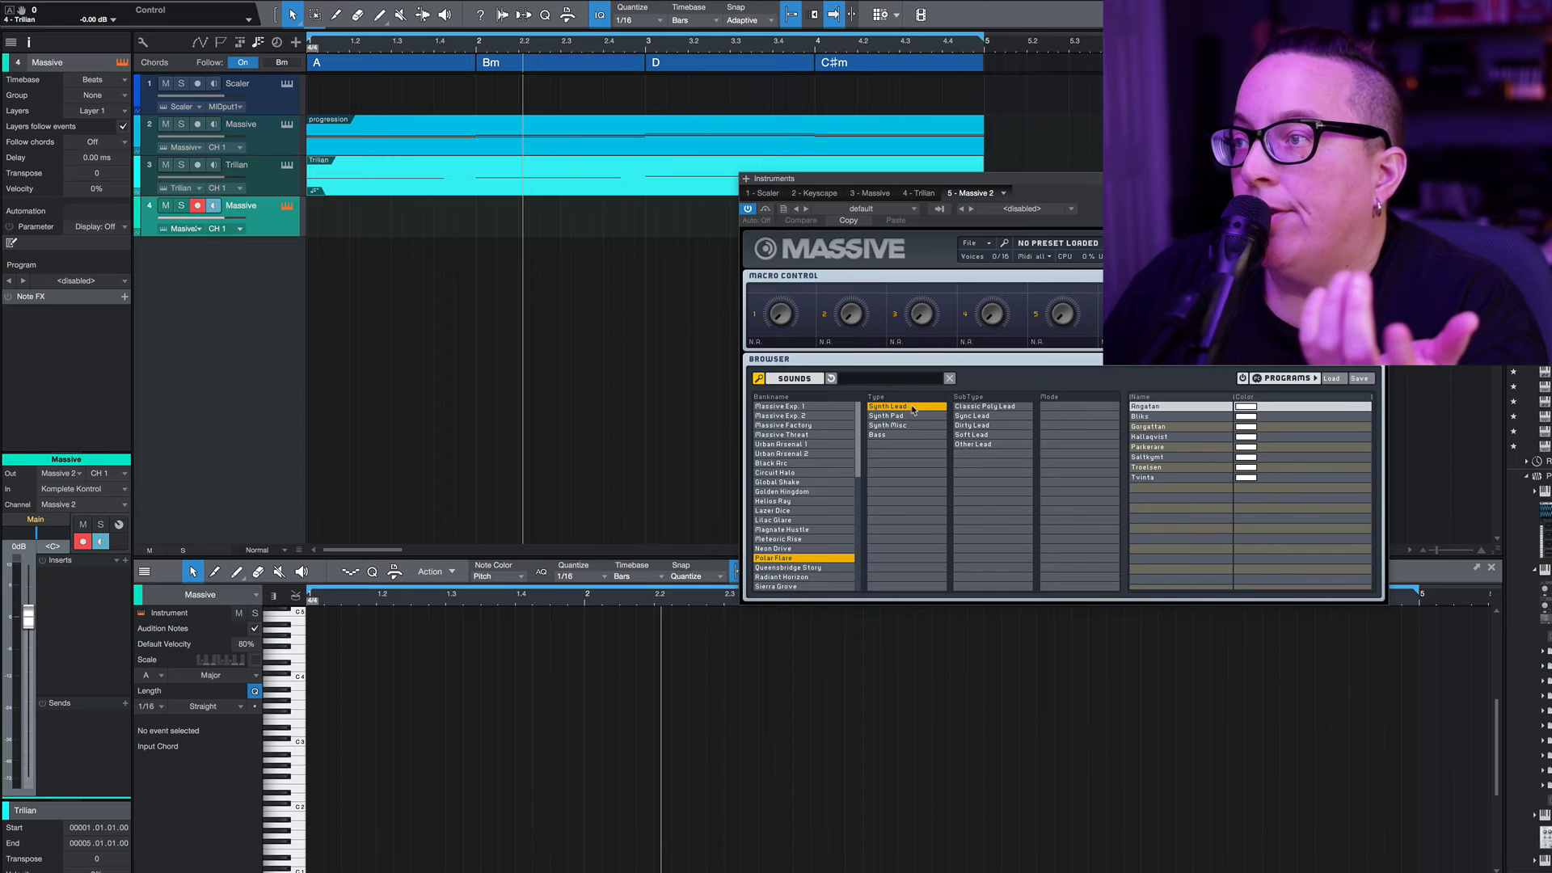
Audition the Polar Flare lead presets Gorgattan, Salthymt, Troelsen, Bliks and Angatan on the new Massive track
click(1161, 427)
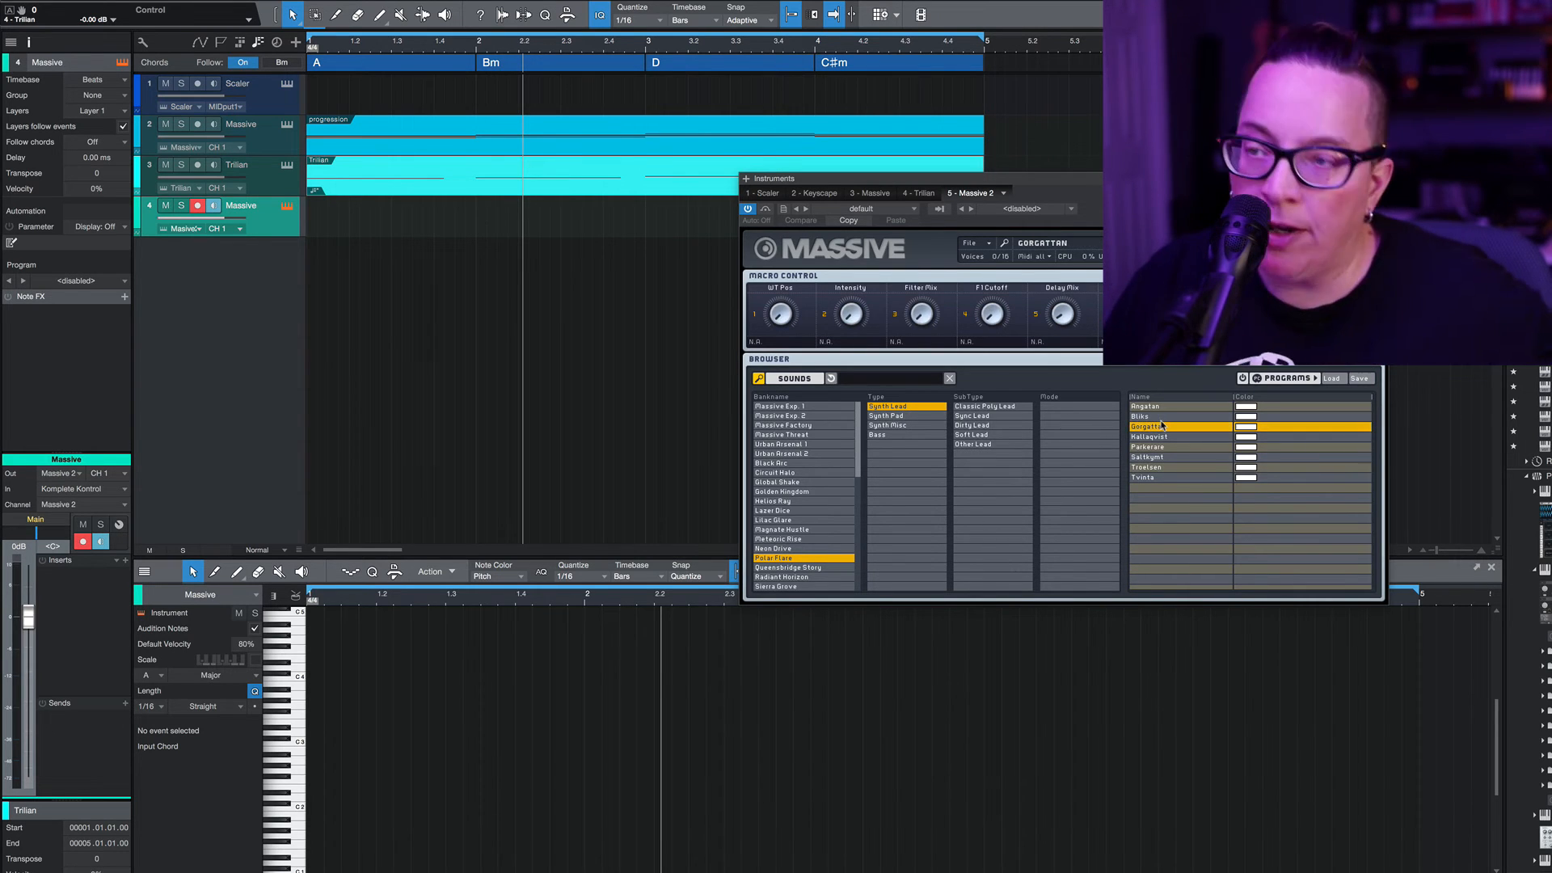
click(1154, 437)
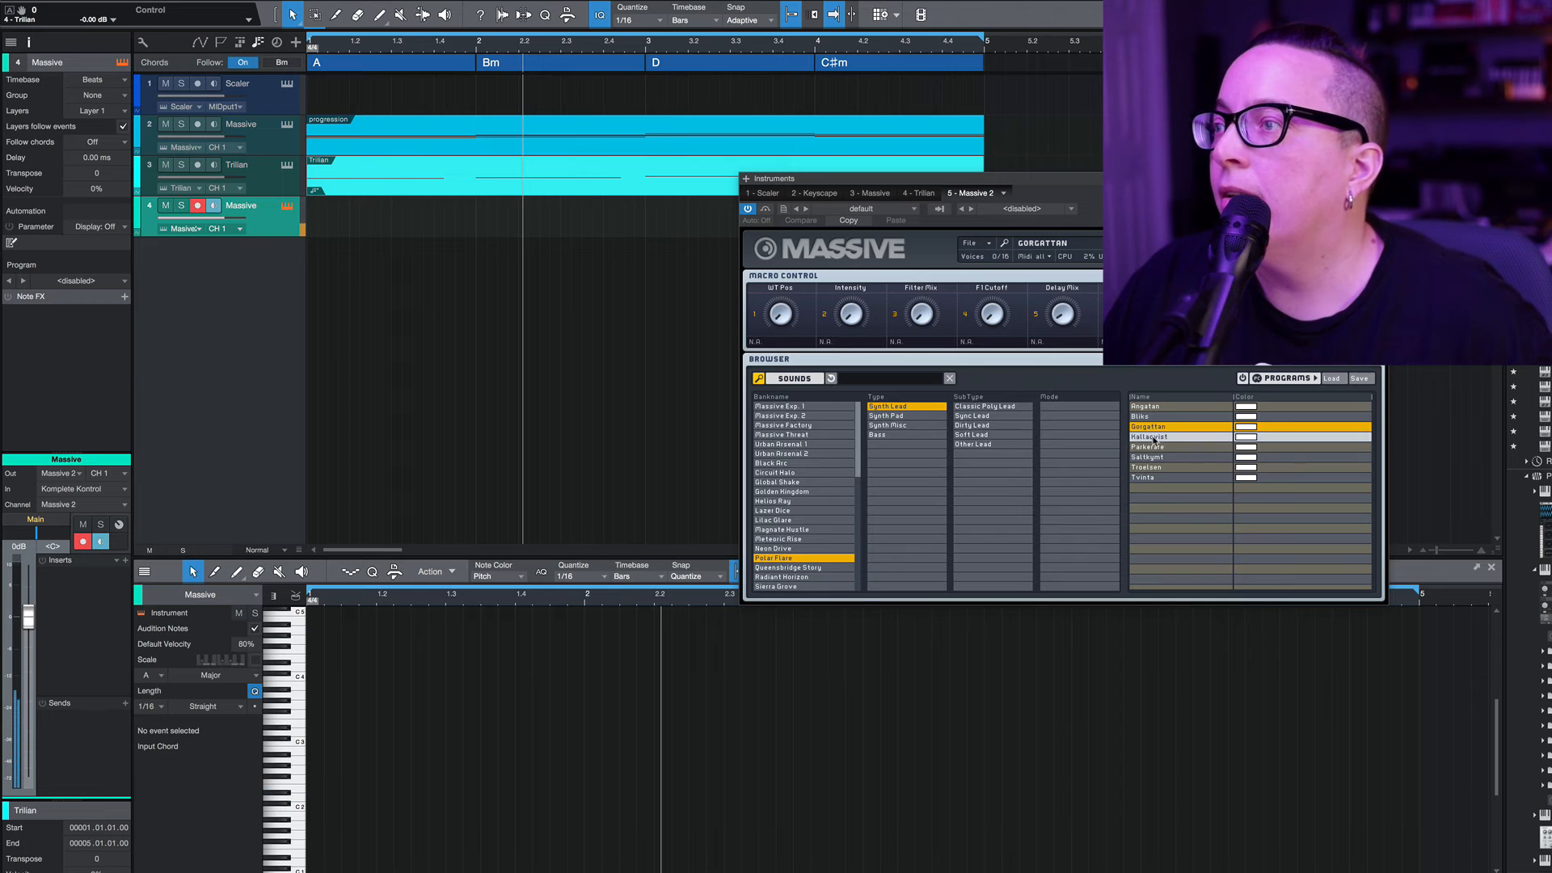
click(1152, 458)
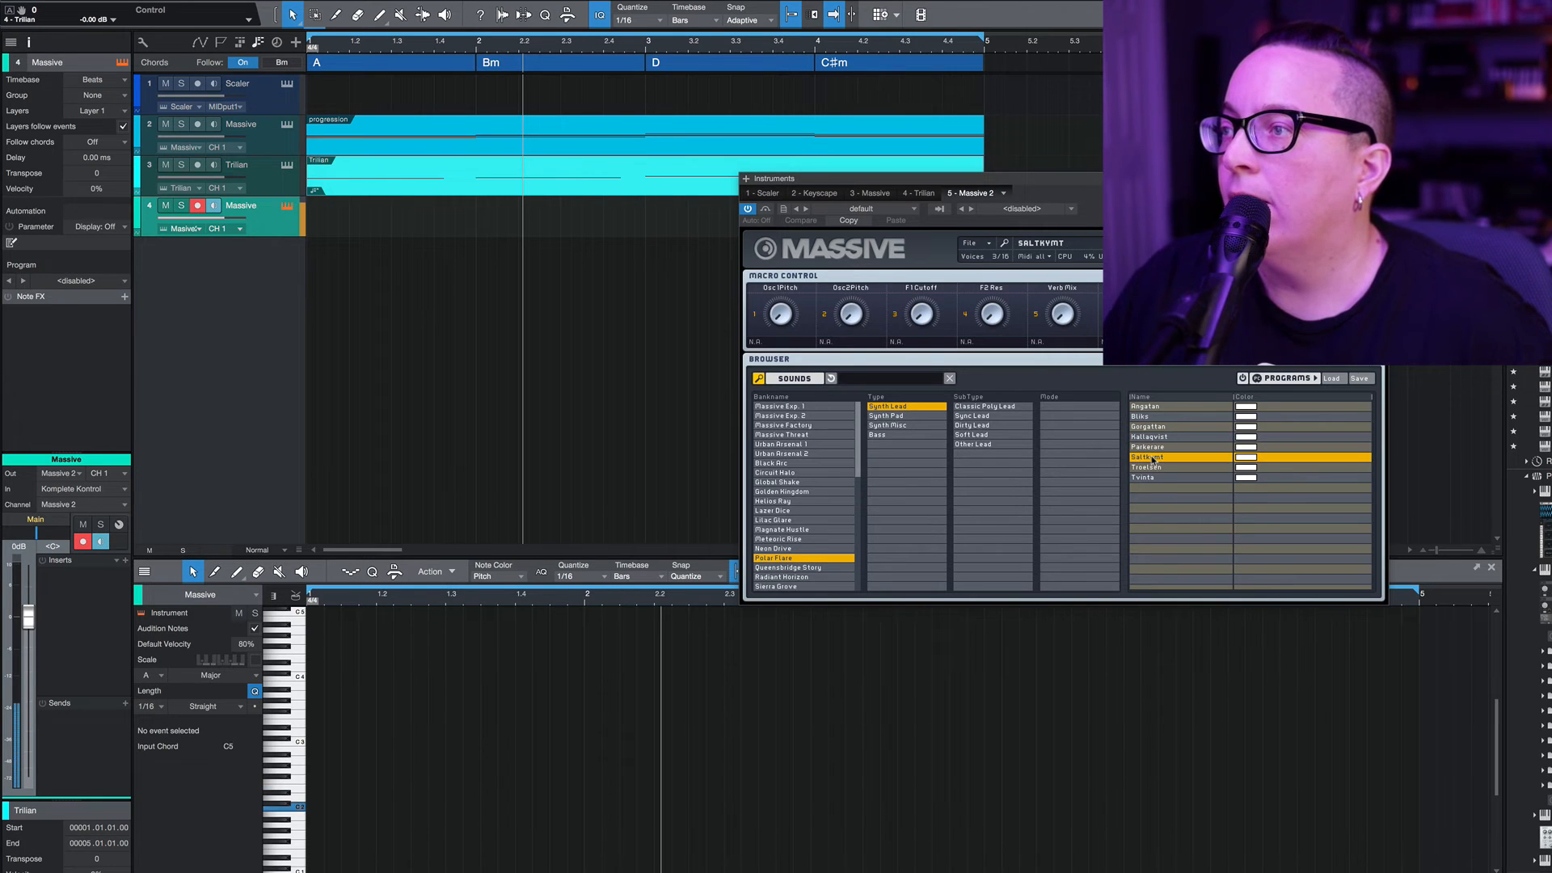
click(1154, 468)
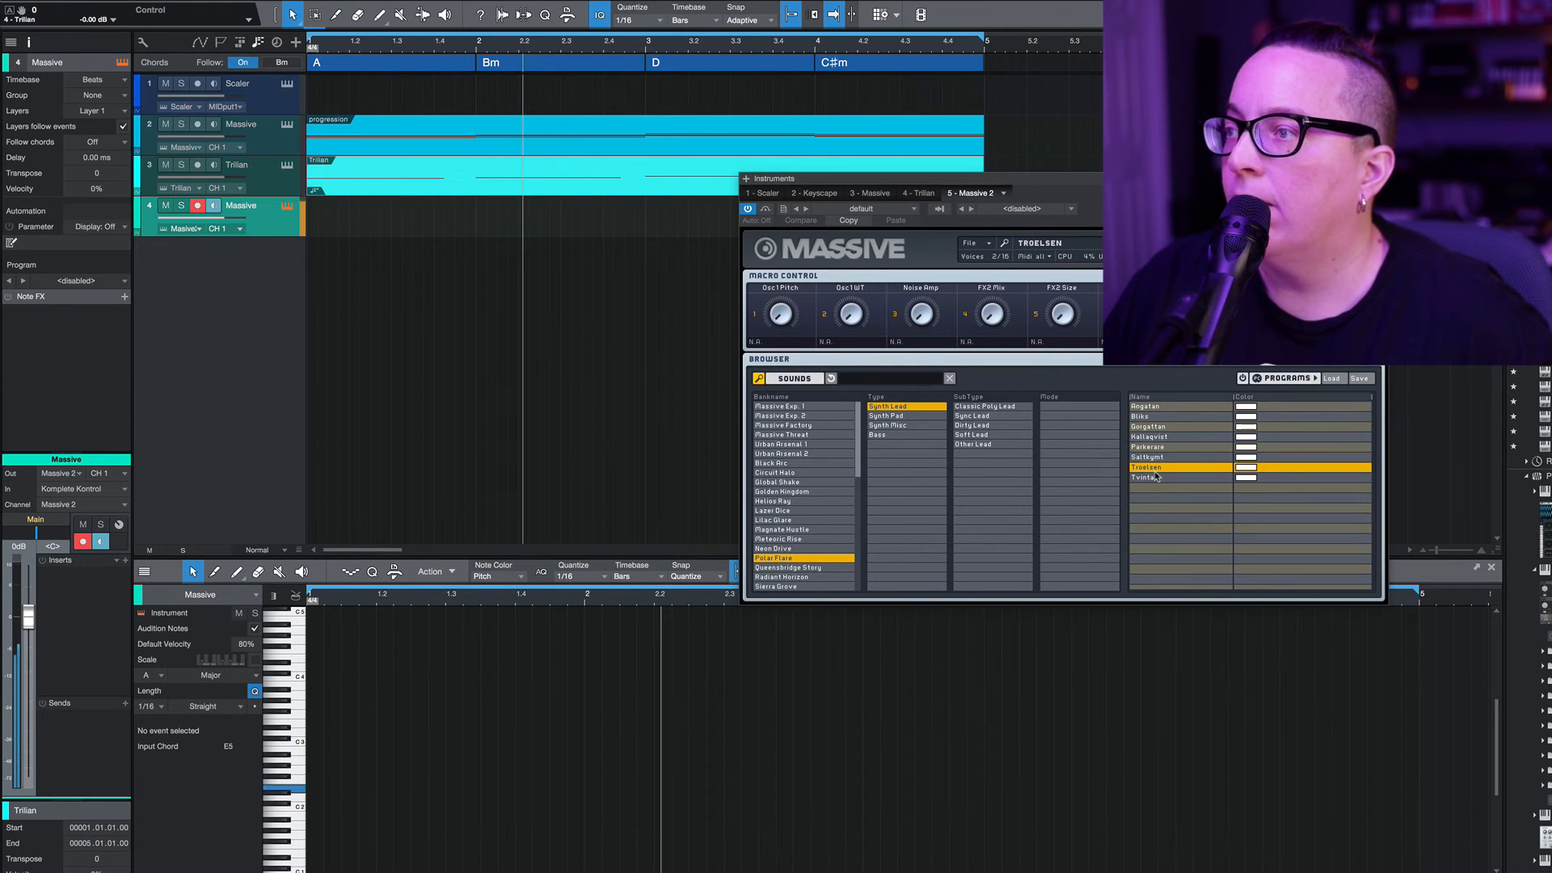
click(1004, 407)
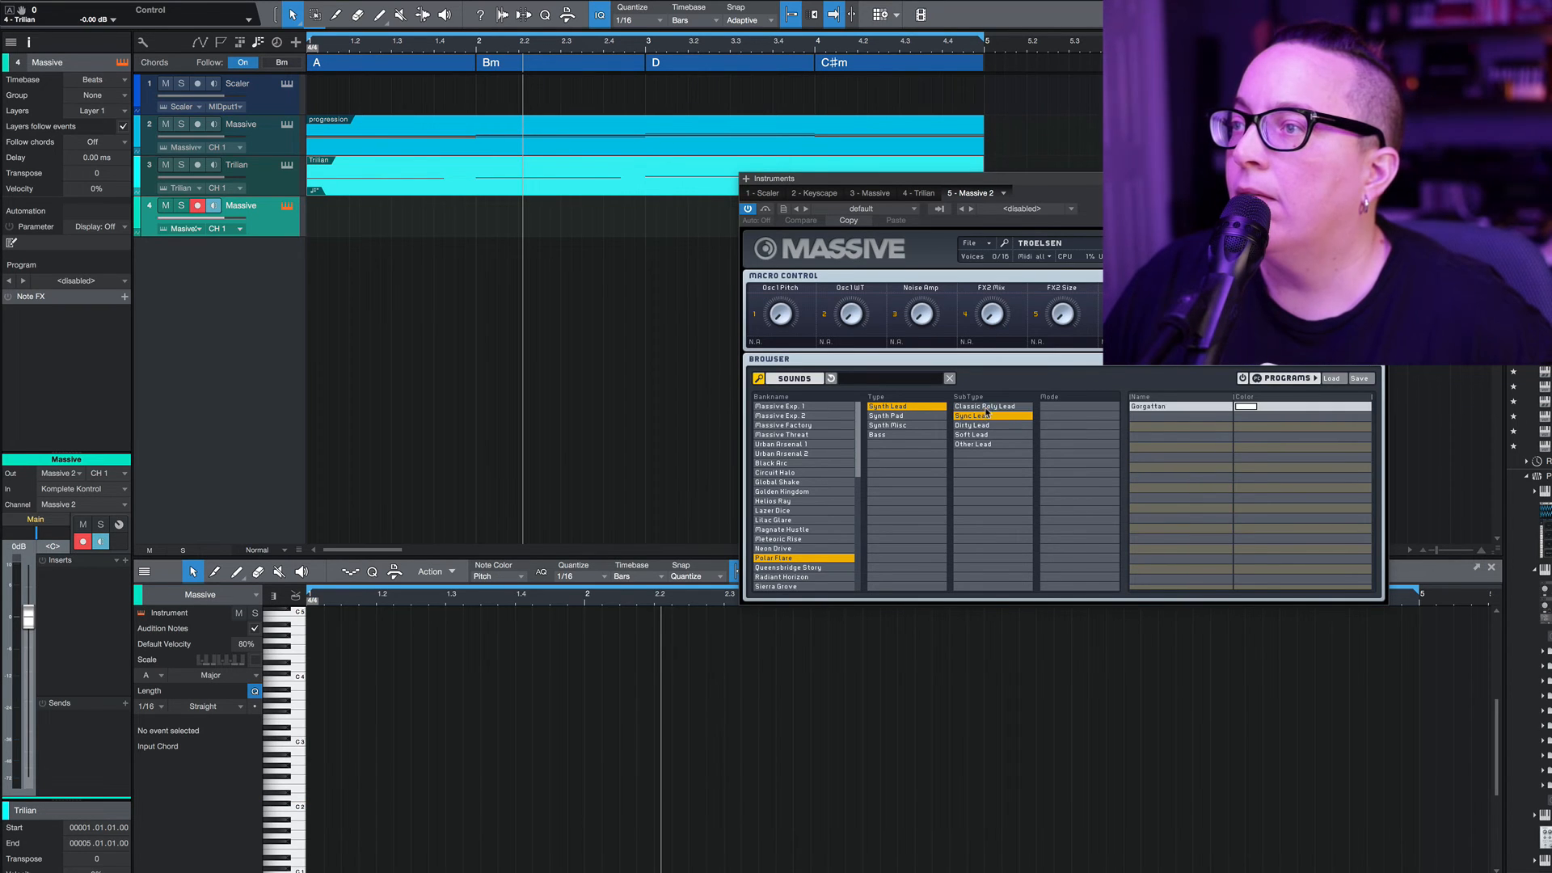
click(984, 416)
click(1163, 417)
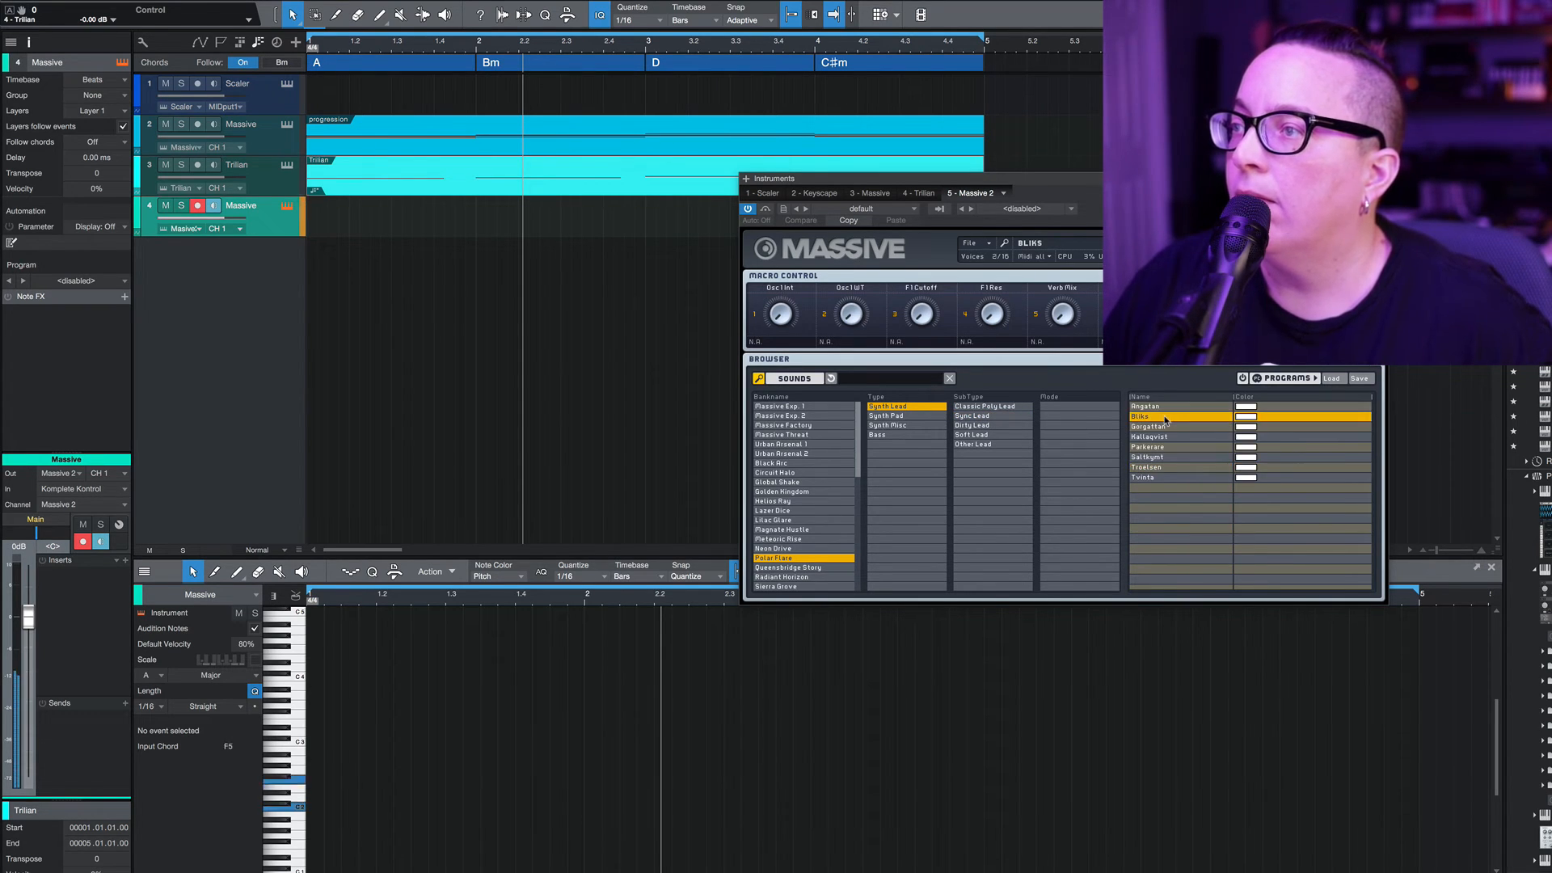
click(1162, 408)
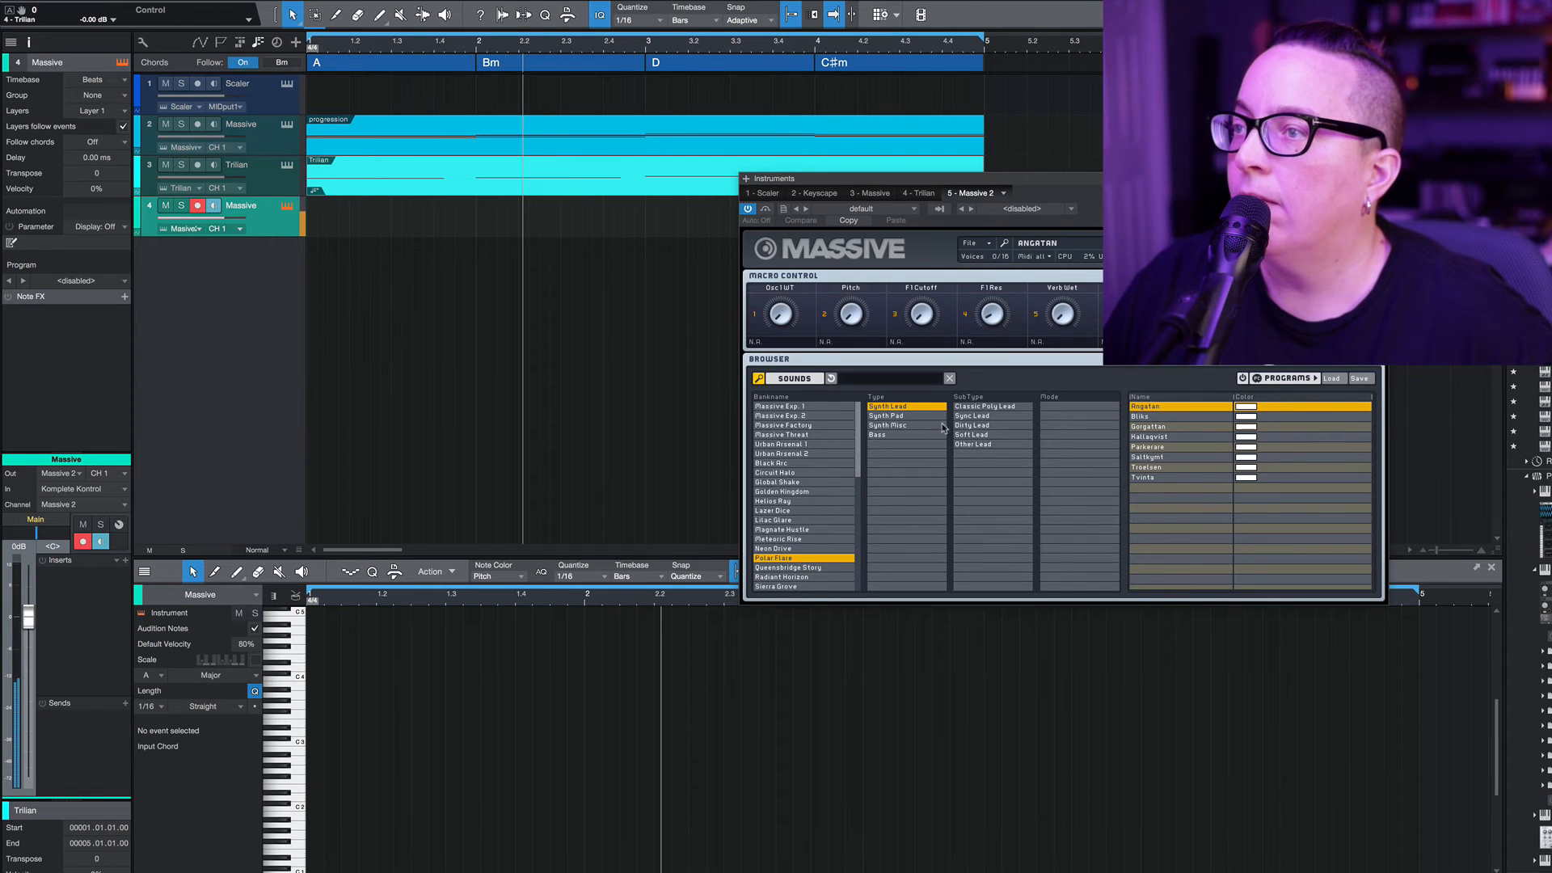
Try the Neon Drive synth leads Off The Road and Driving With U, and load In The Clouds
click(779, 548)
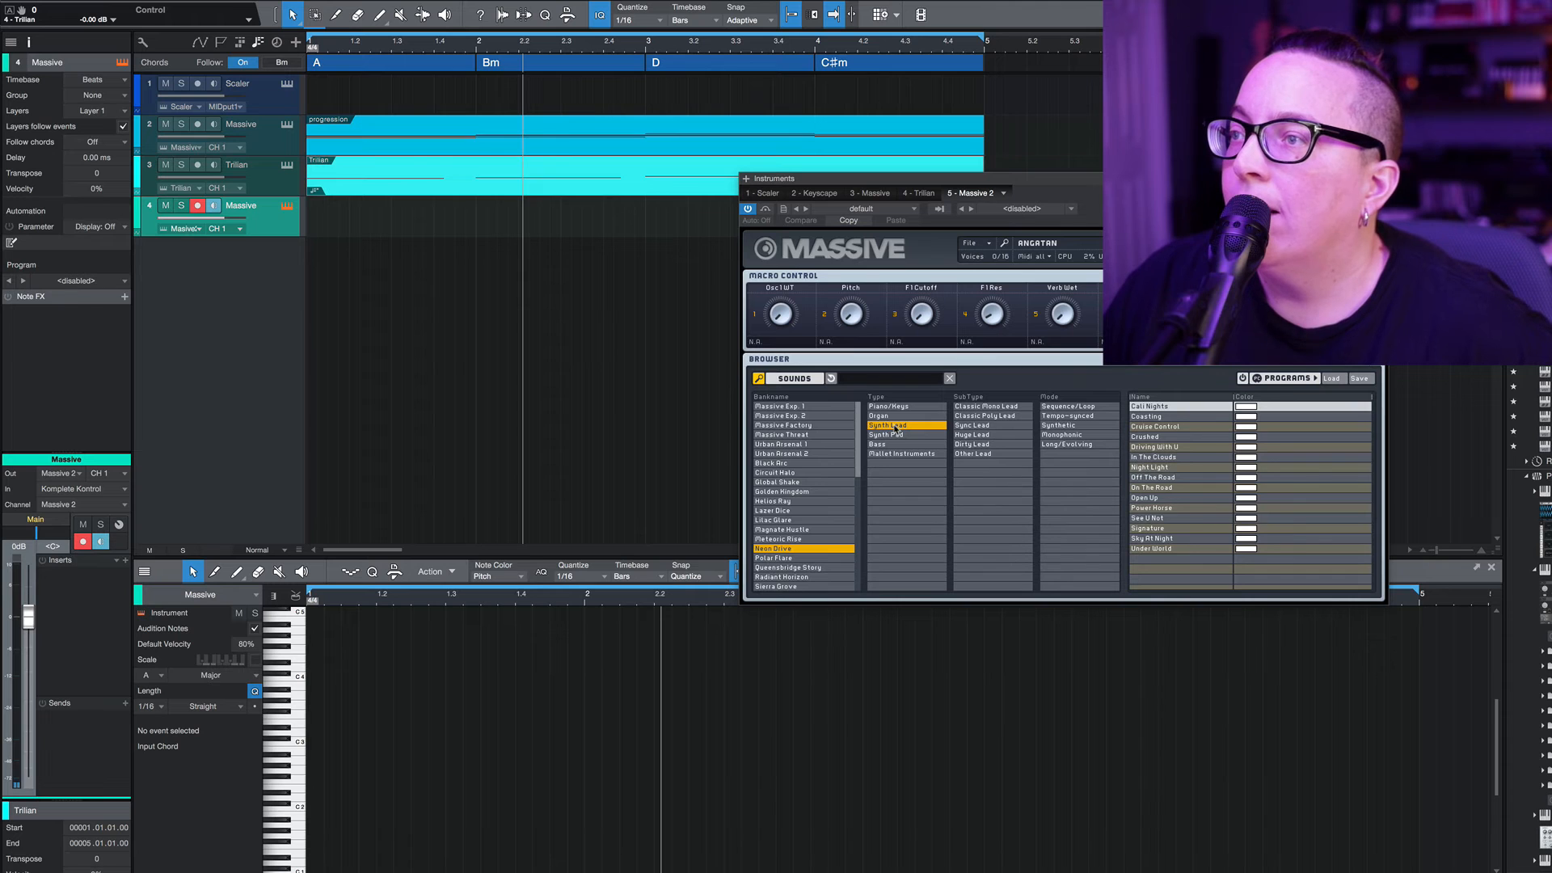
click(1152, 477)
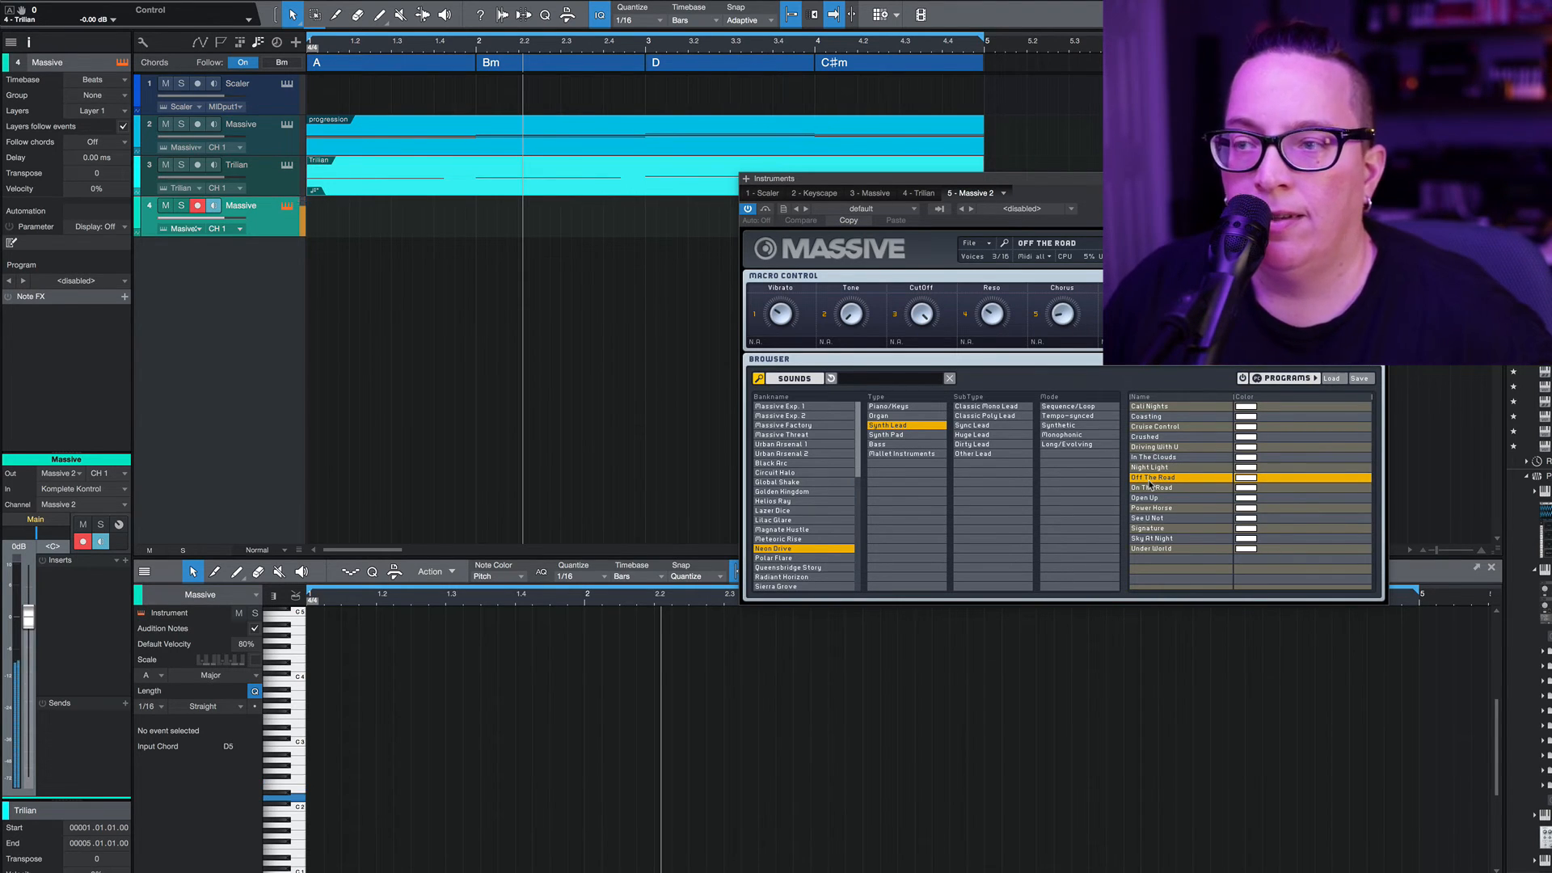
click(1176, 447)
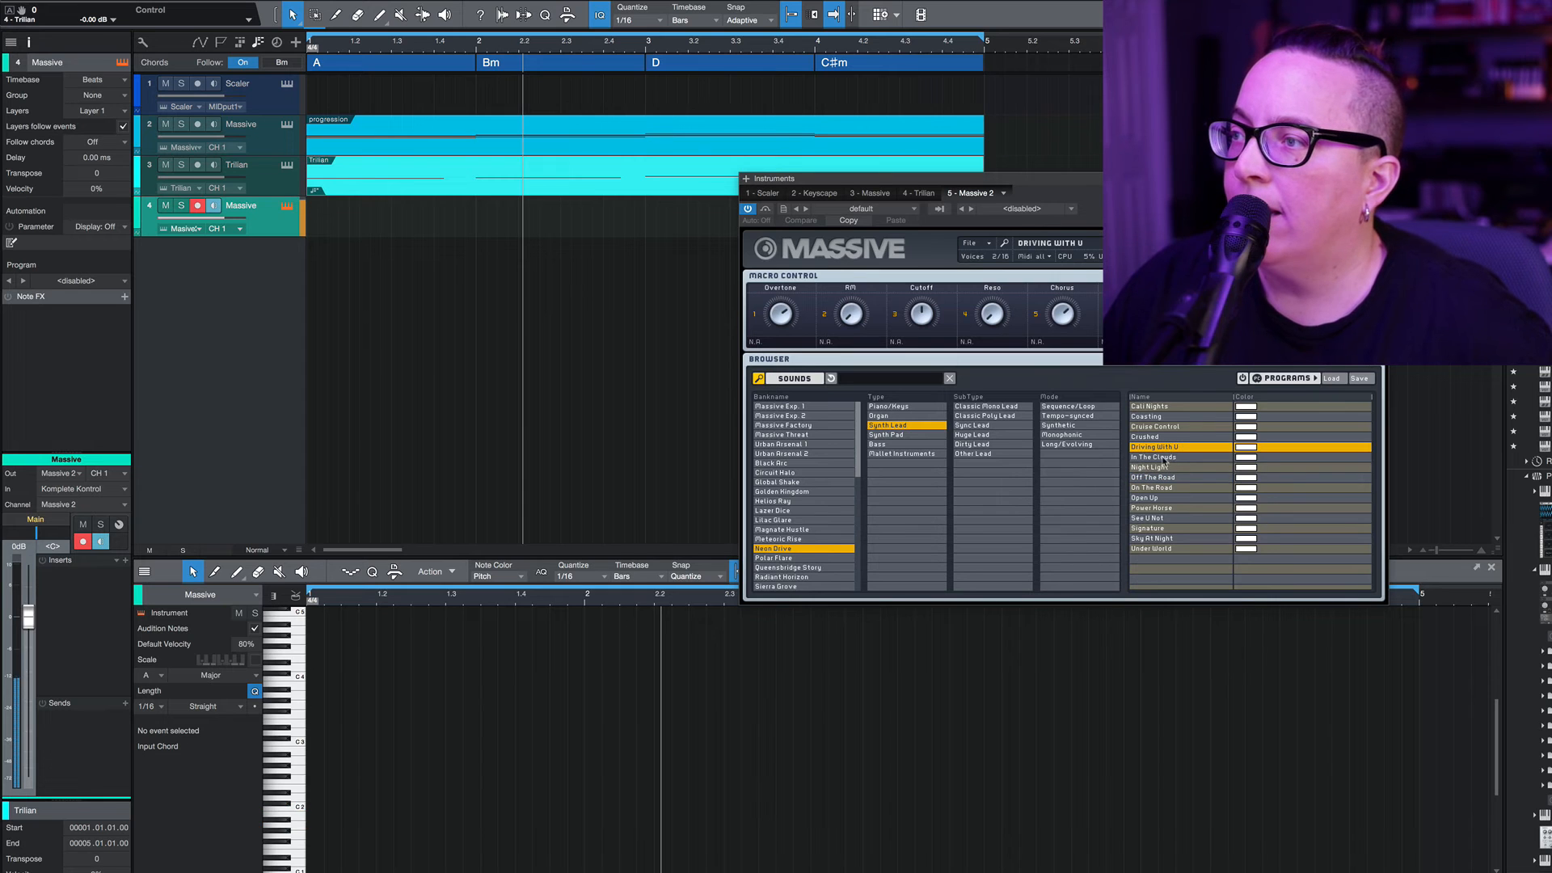
click(1164, 458)
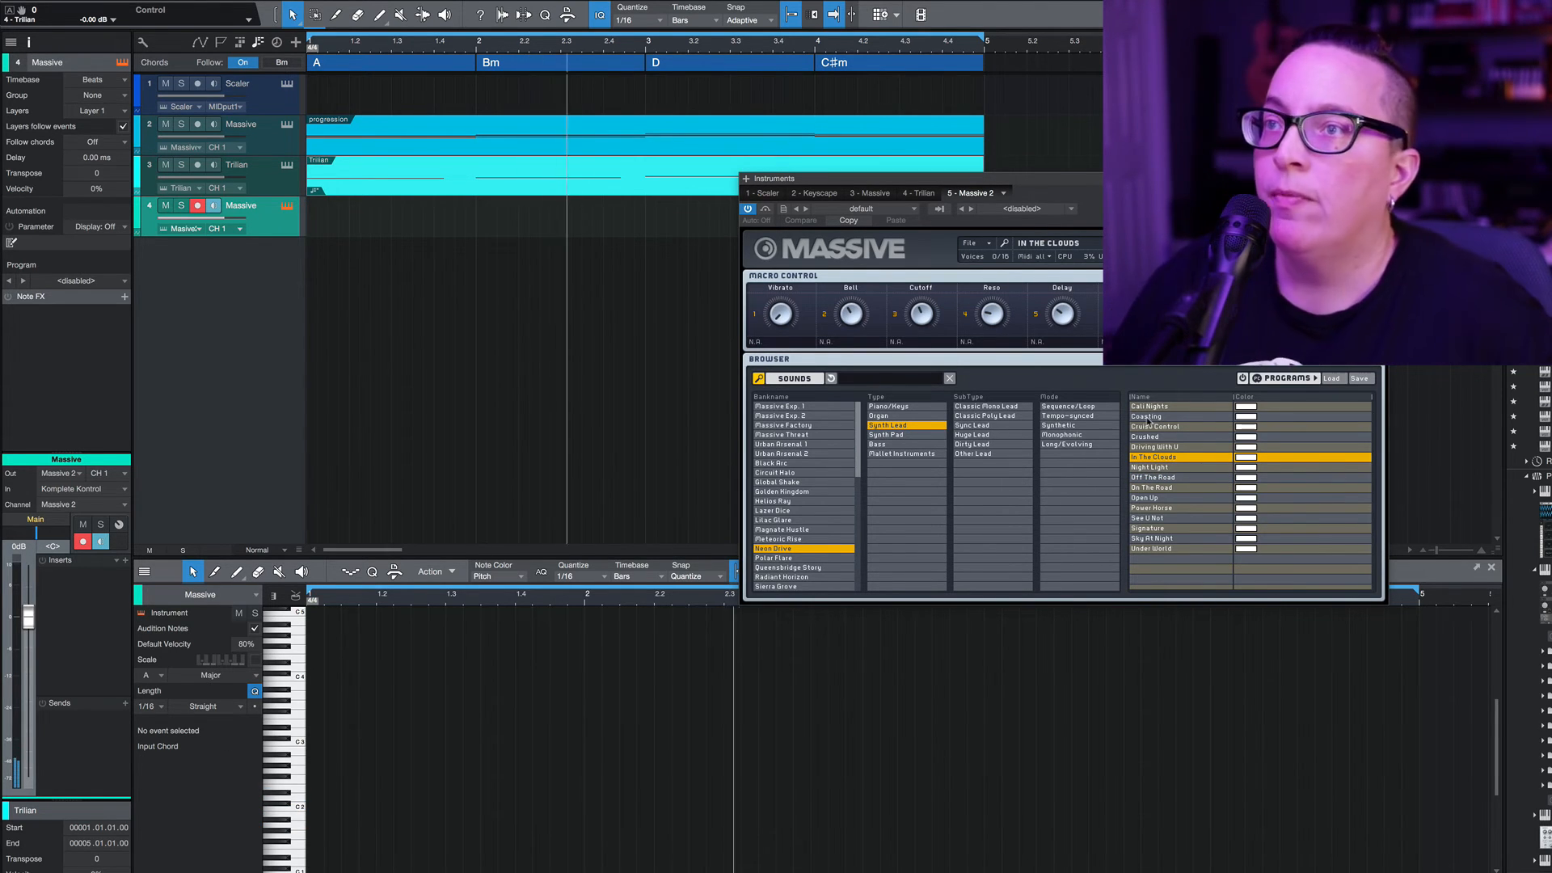
Record a four-bar lead melody on the second Massive track and delete the stray overlapping note near 3.4
key(KP_Multiply)
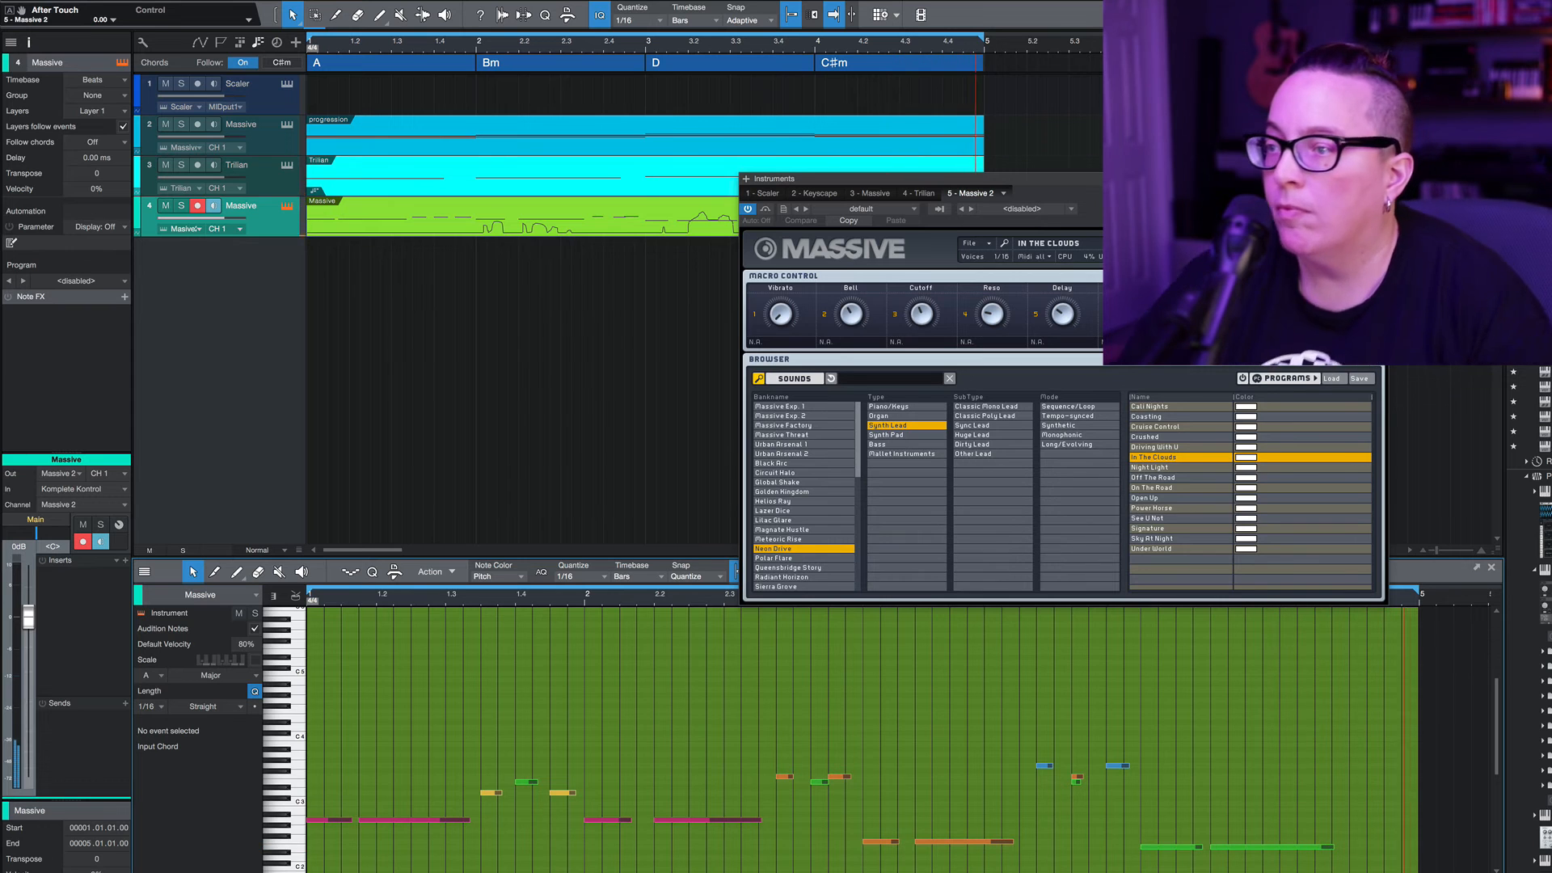
key(space)
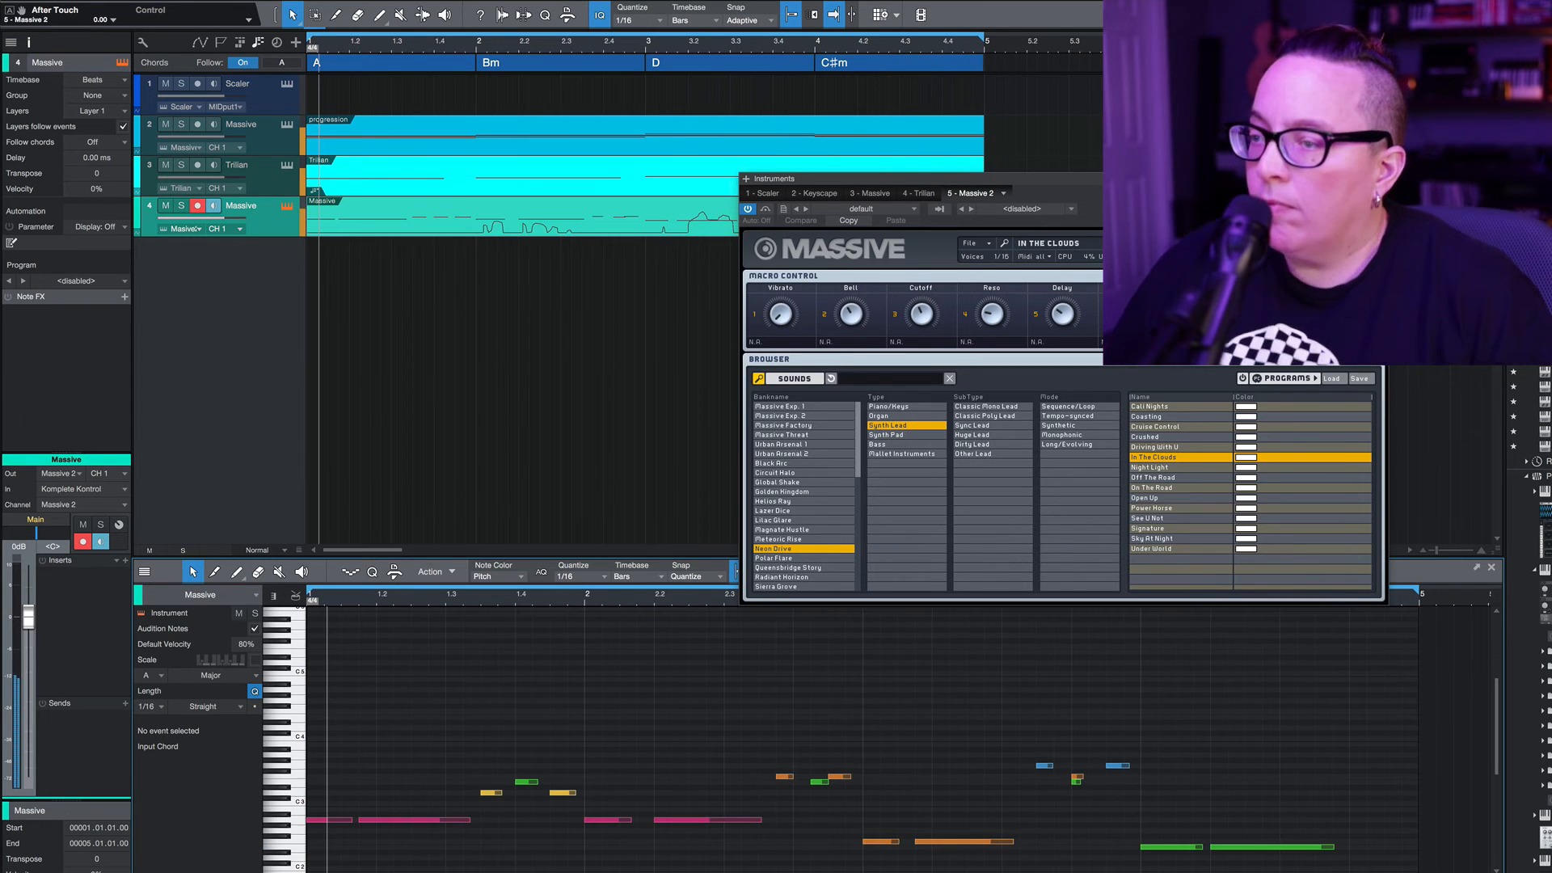
click(1076, 776)
key(Delete)
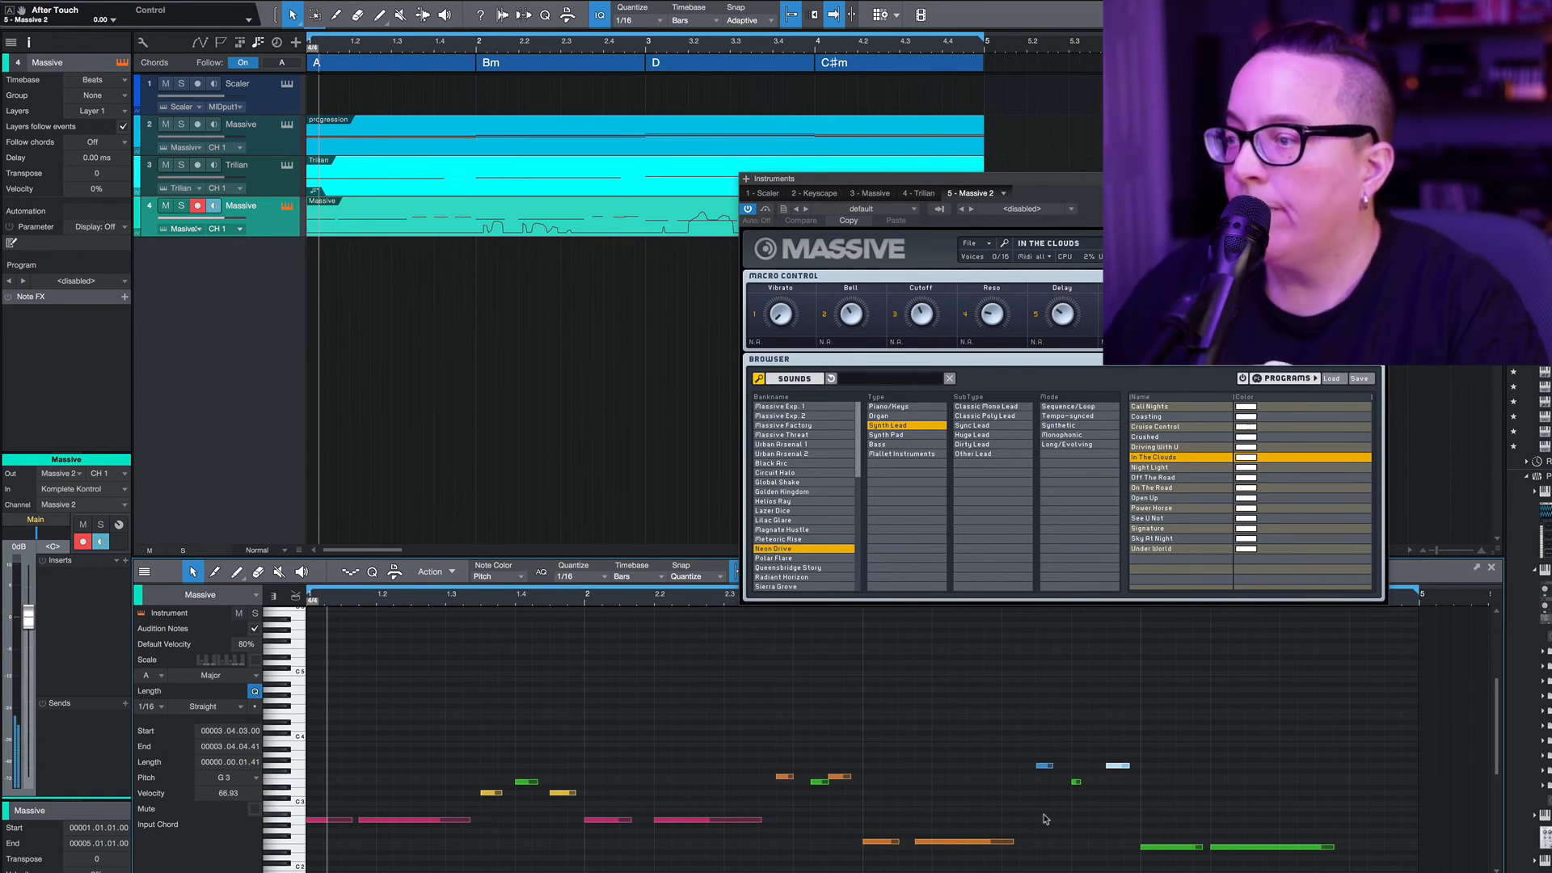
key(space)
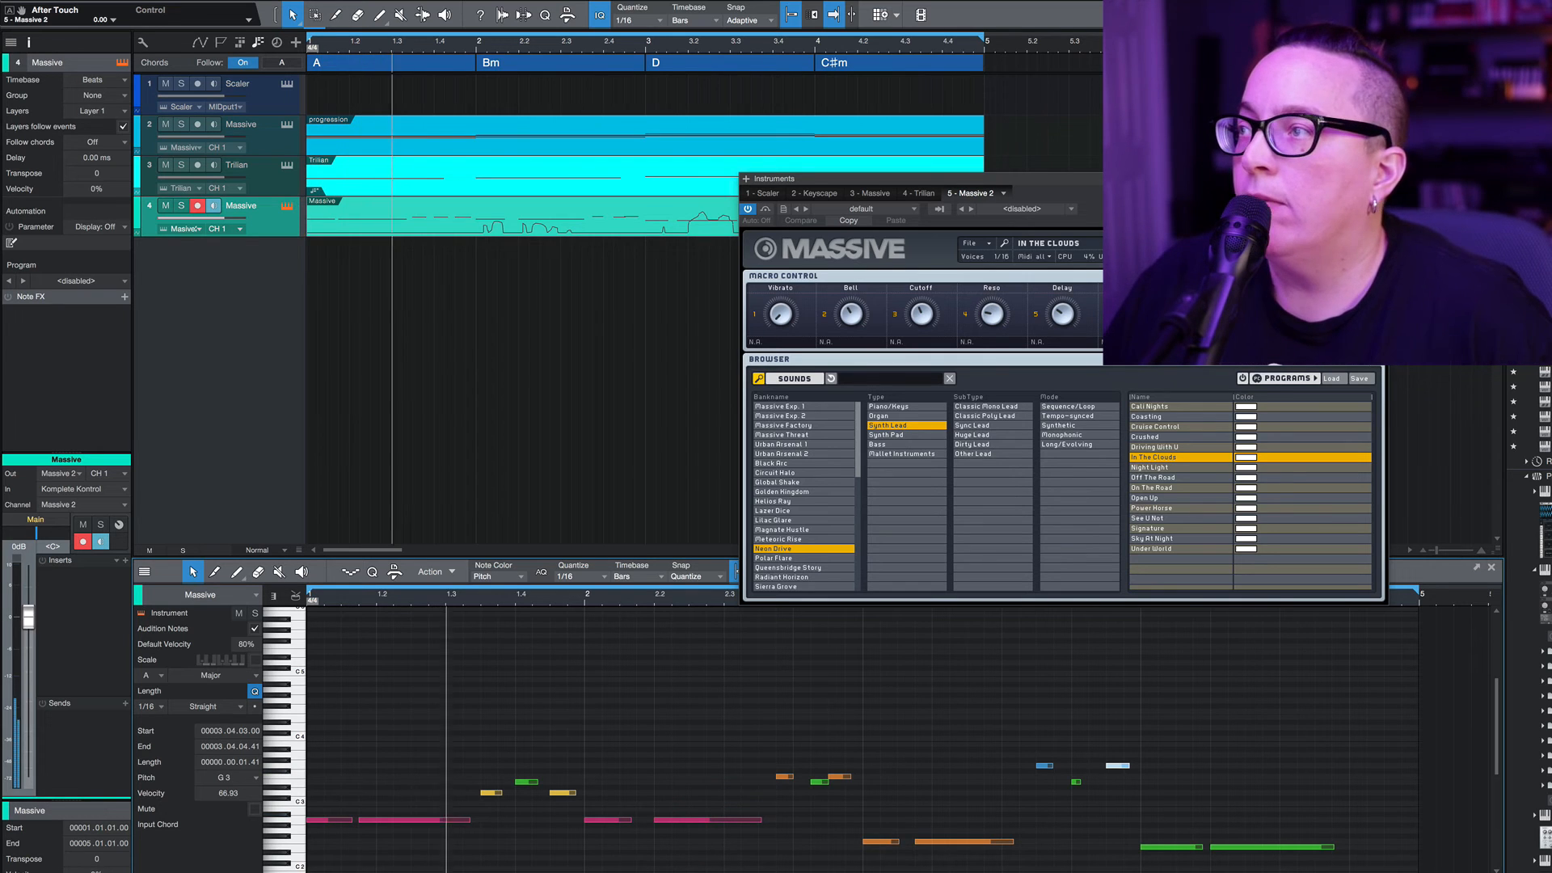
Close the Massive window and set the lead track's Follow chords mode to Narrow
click(1377, 178)
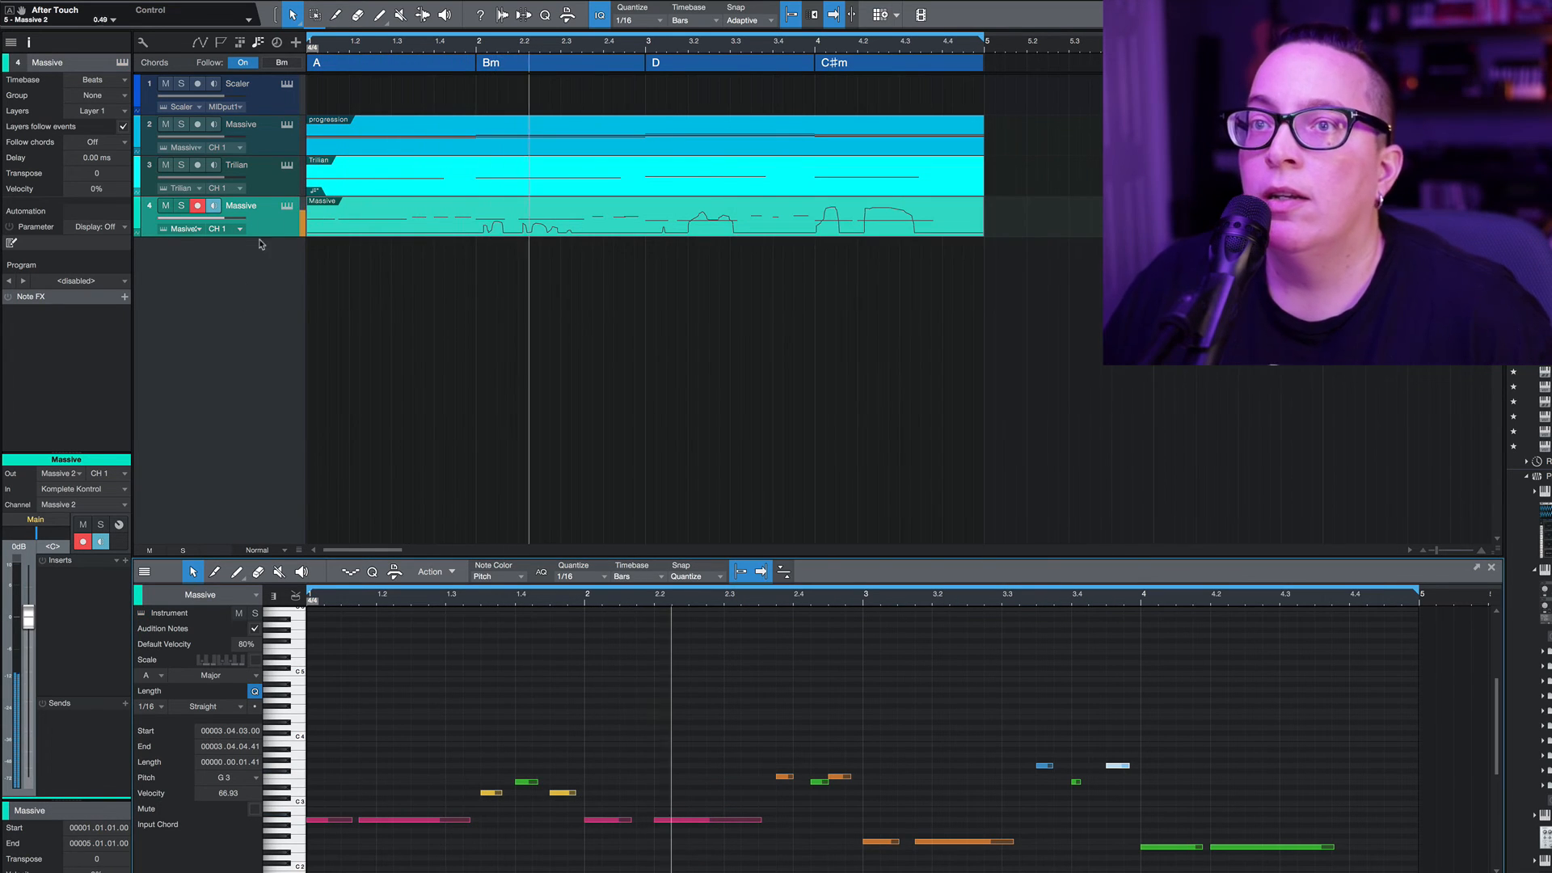
click(95, 141)
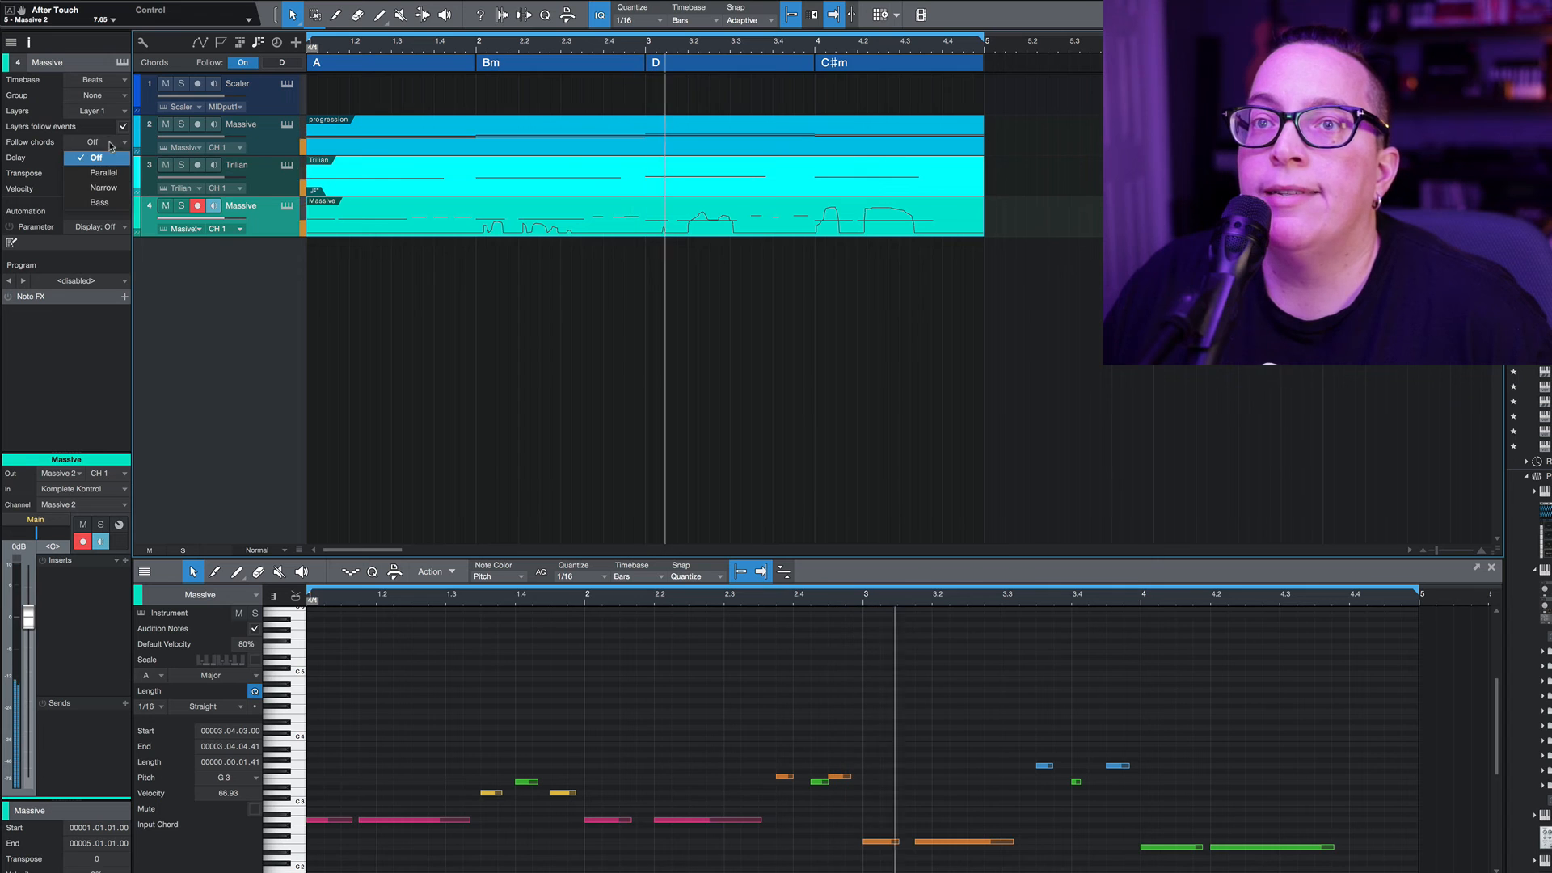
click(103, 187)
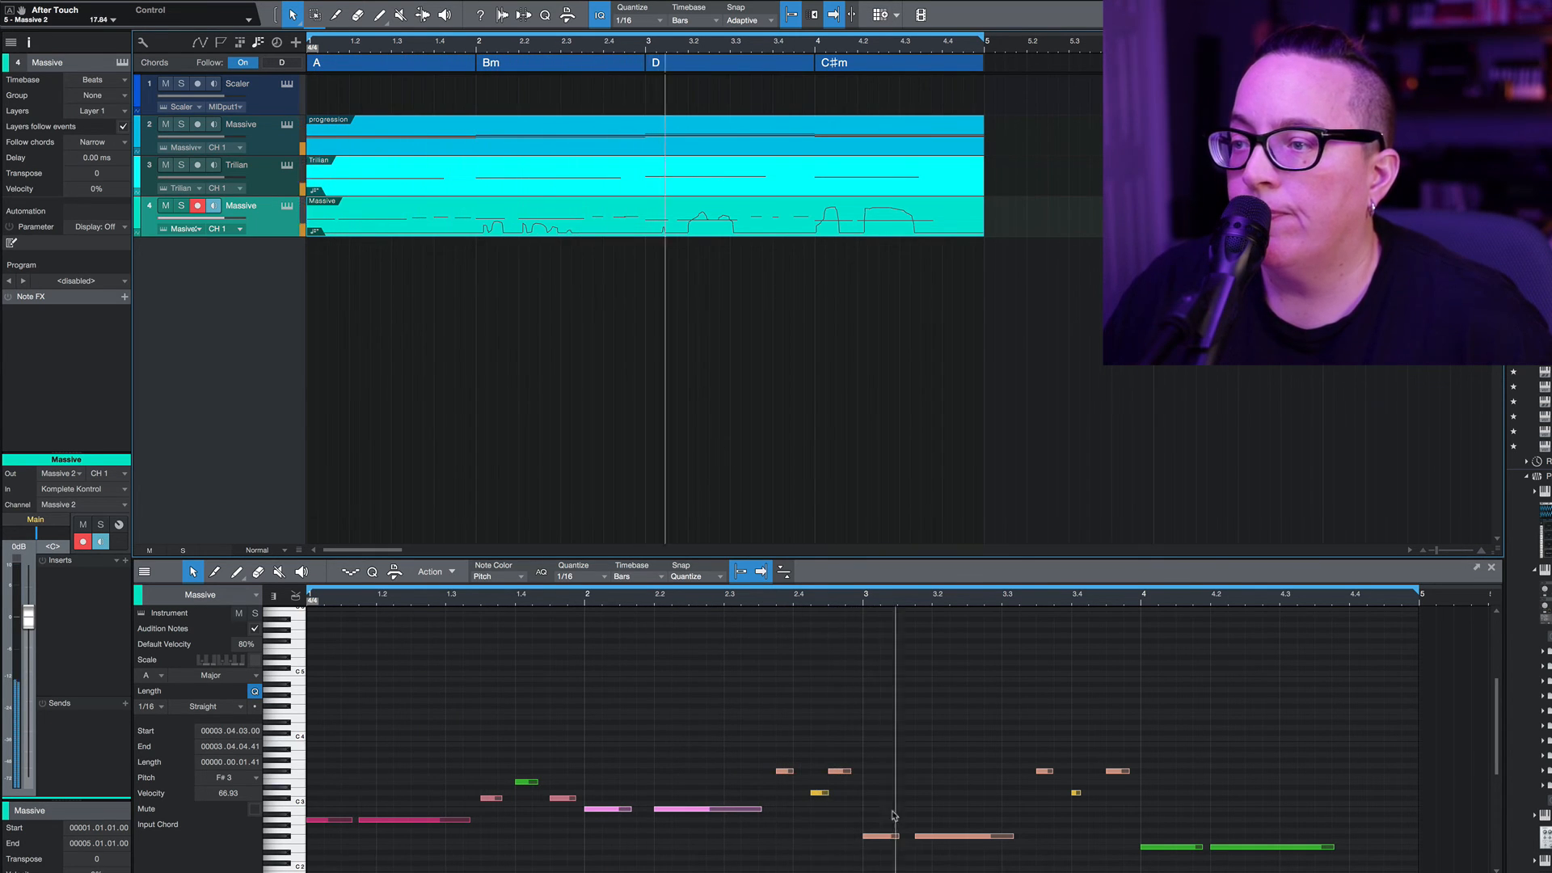
Lengthen the short lead notes around 2.4 and 3.4, and move the long bar 3 note to start at 3.02.01
drag(818, 794, 861, 774)
drag(926, 837, 942, 838)
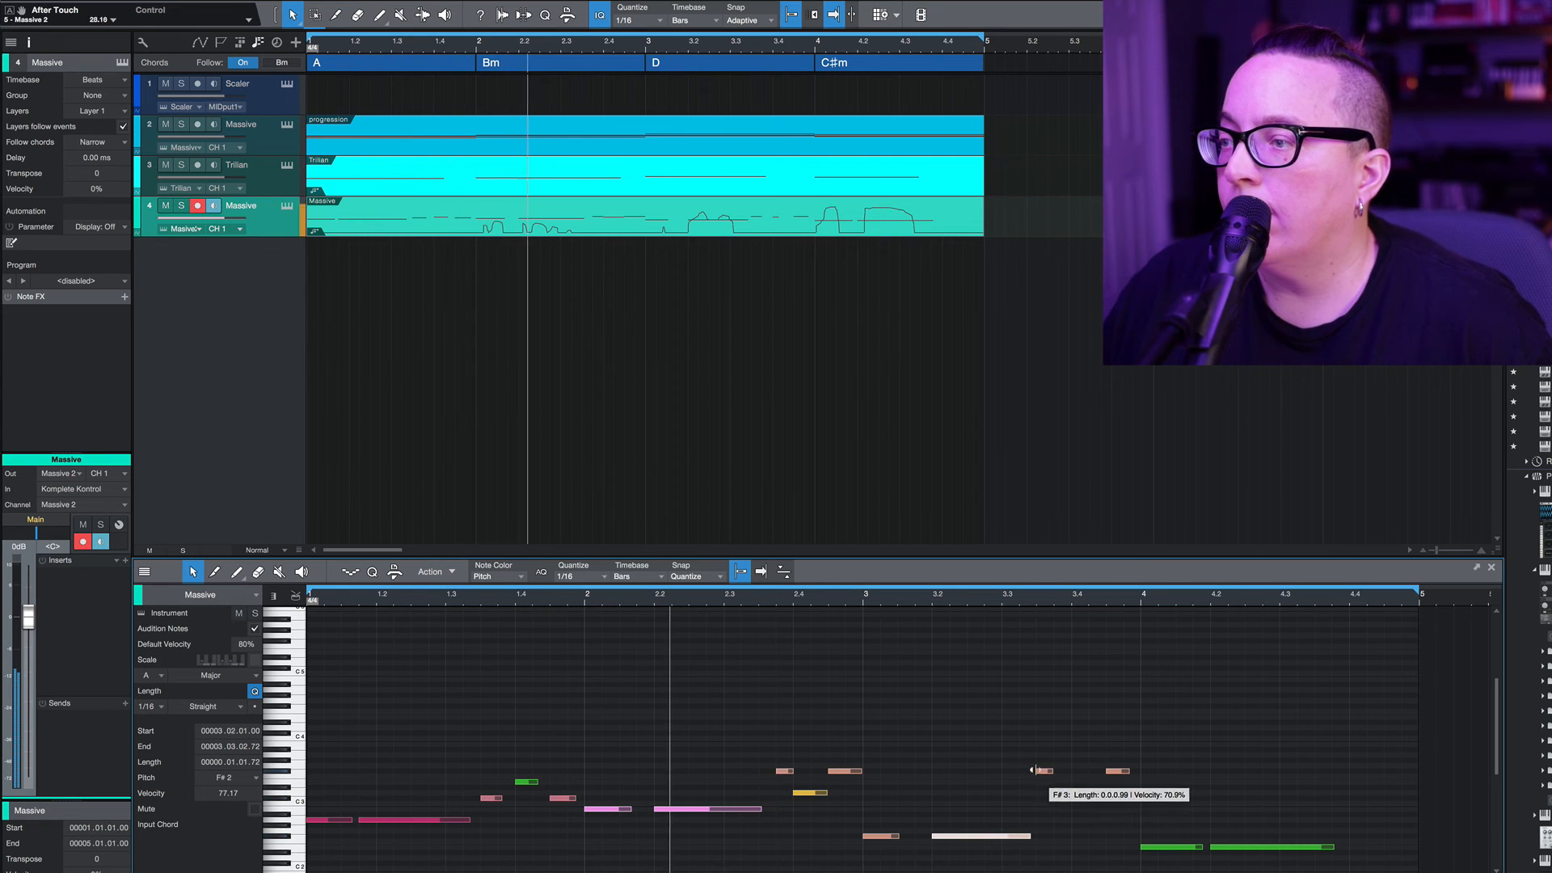
drag(1045, 776, 1105, 792)
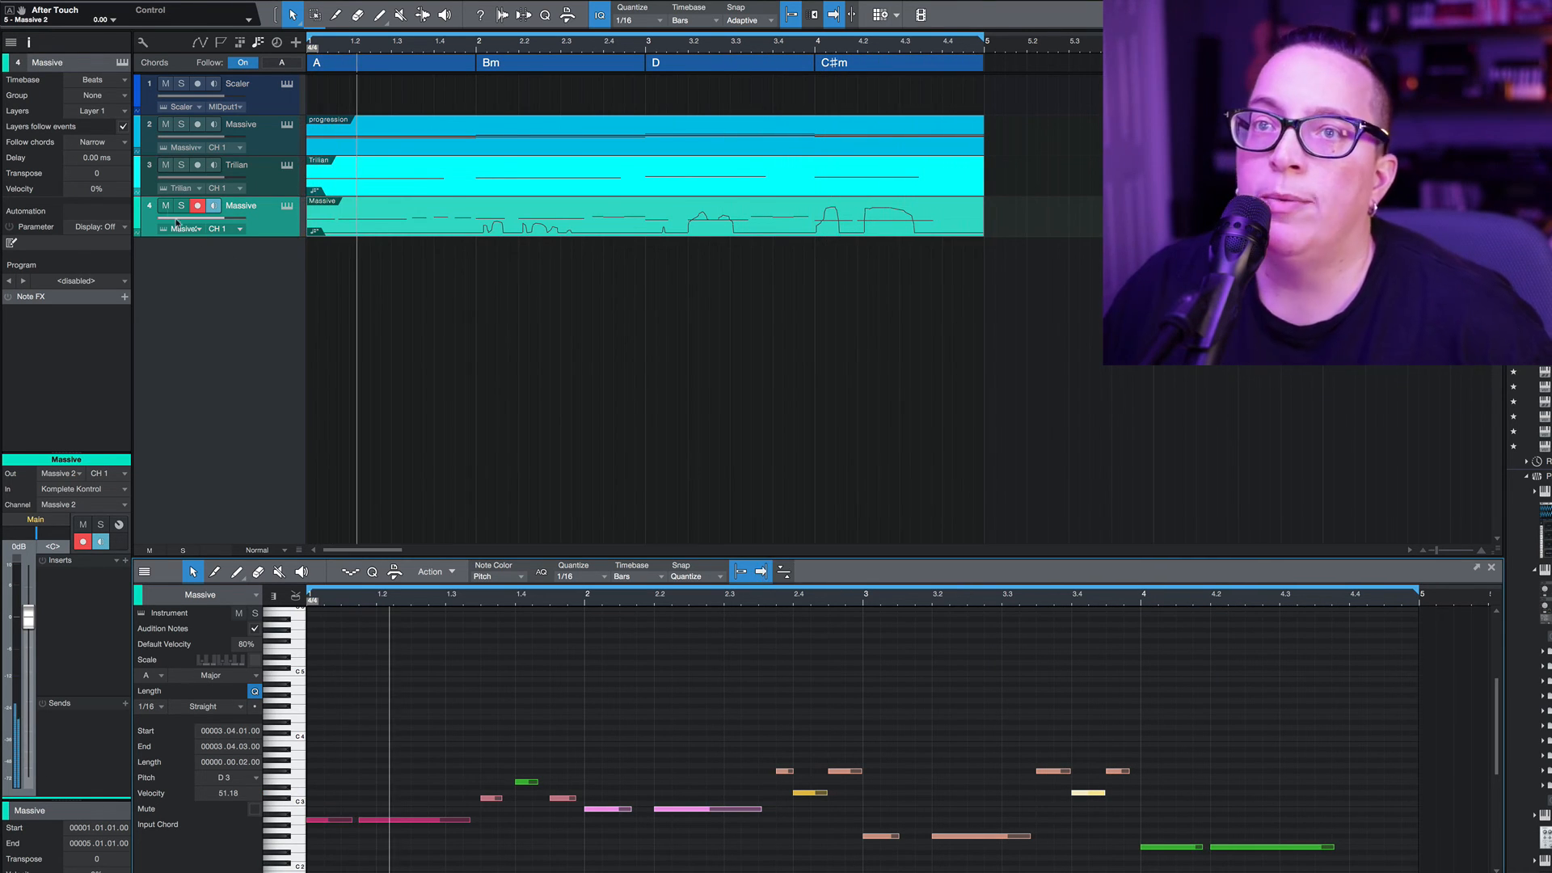
Turn Follow chords Off on the lead track for comparison, and set it to Parallel
click(114, 146)
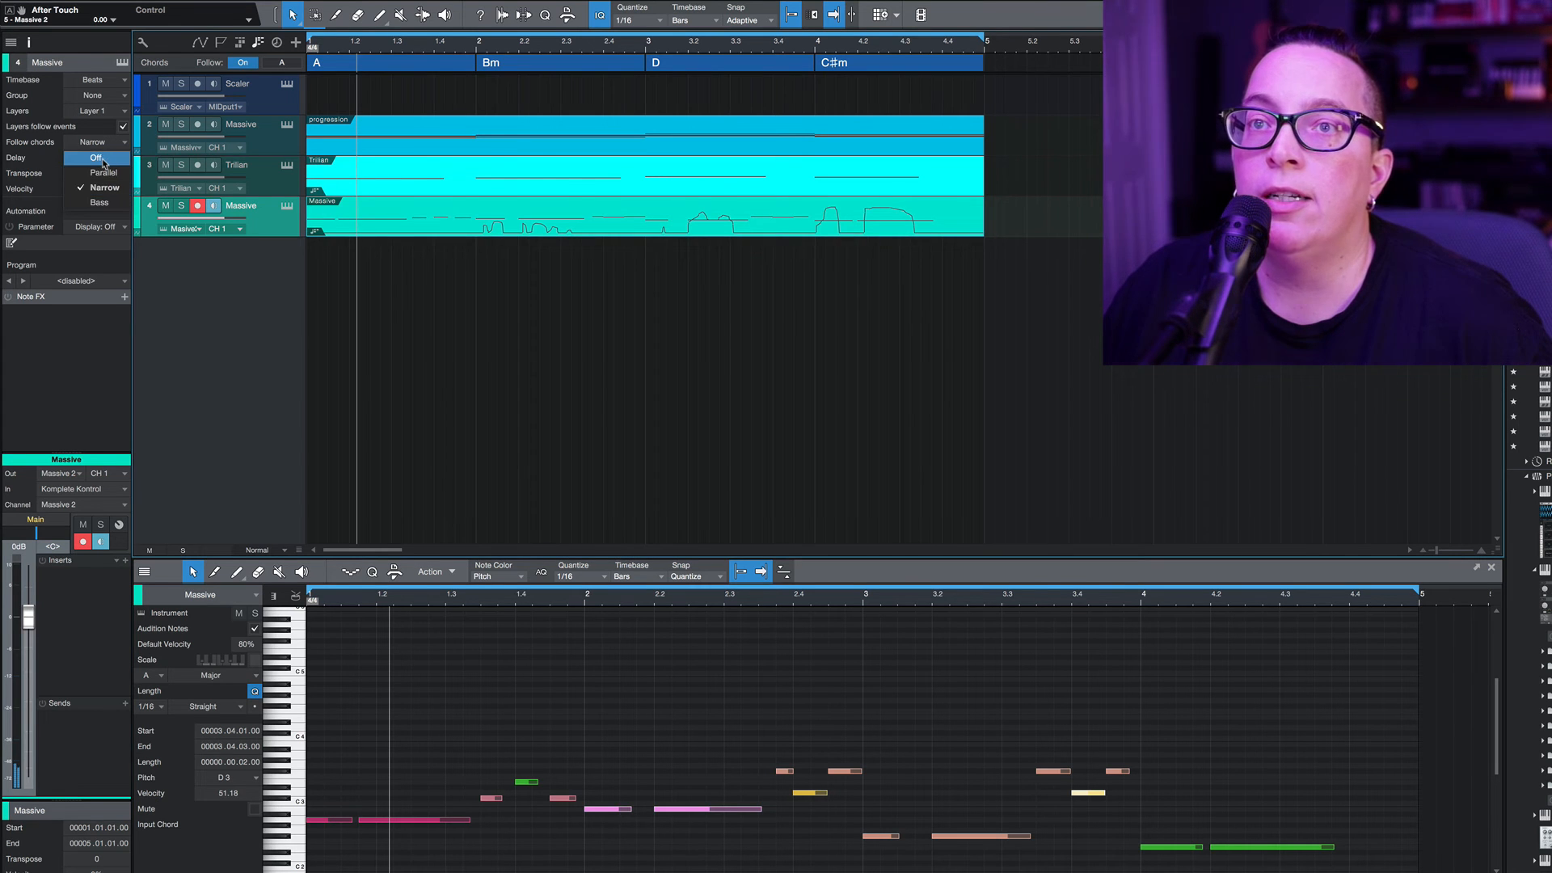
click(103, 161)
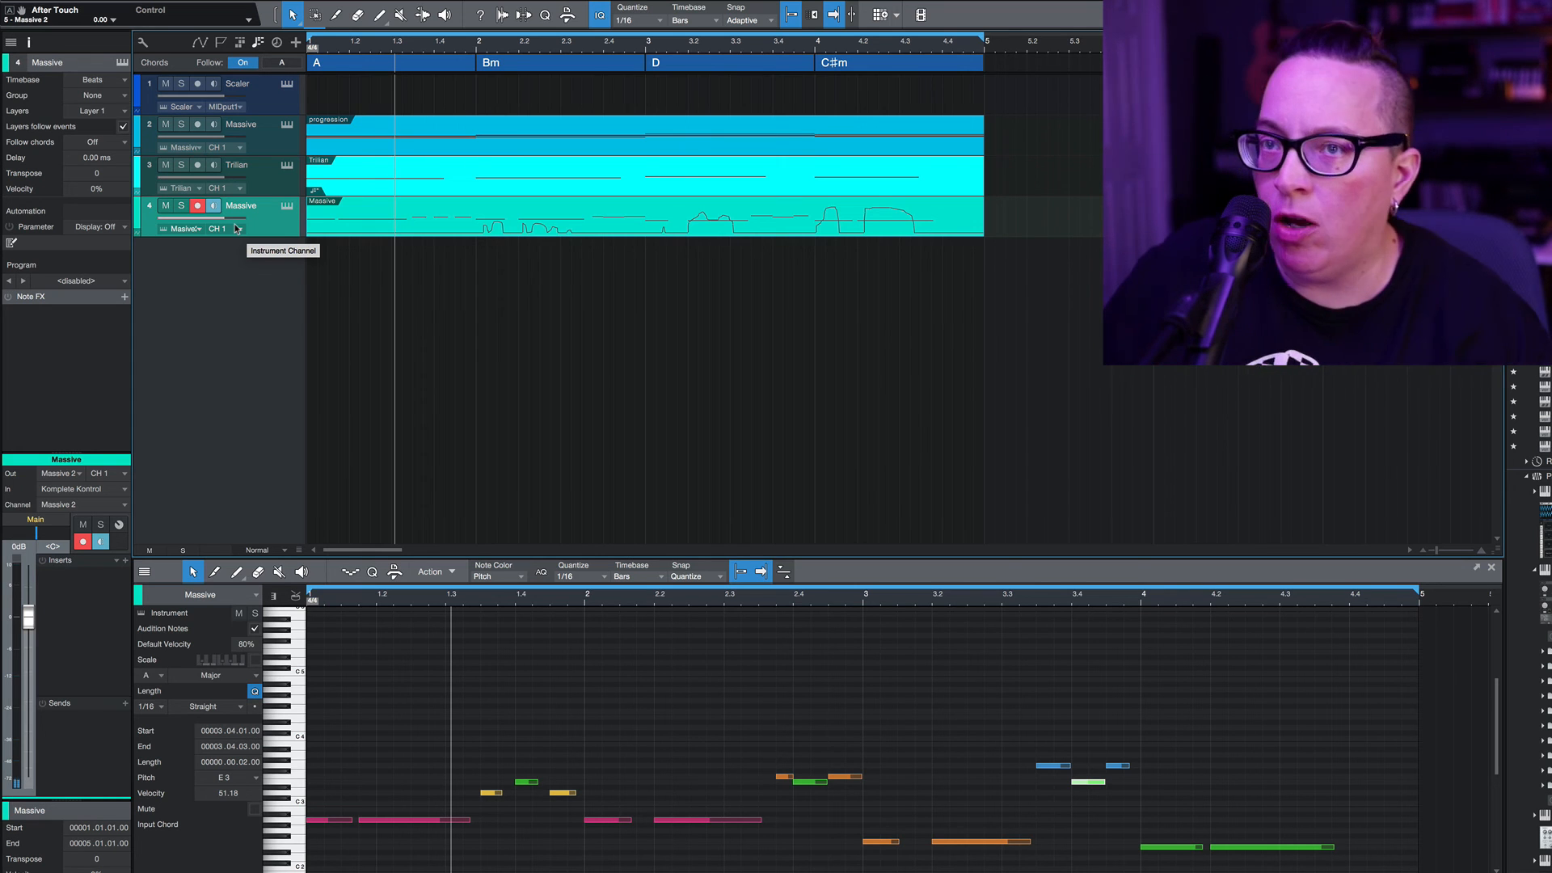
click(113, 149)
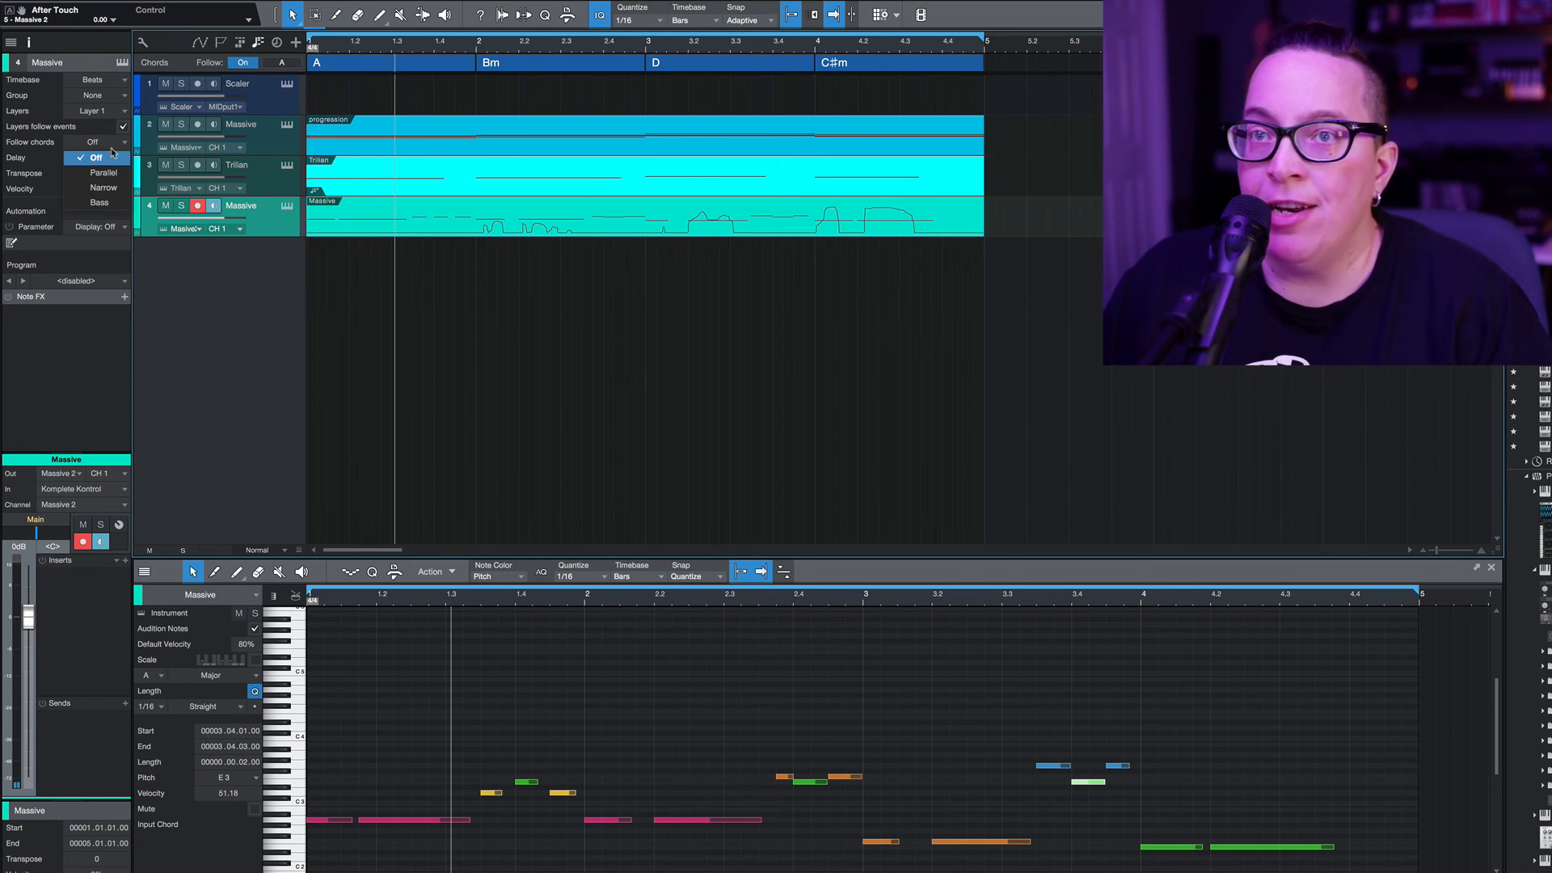
click(107, 171)
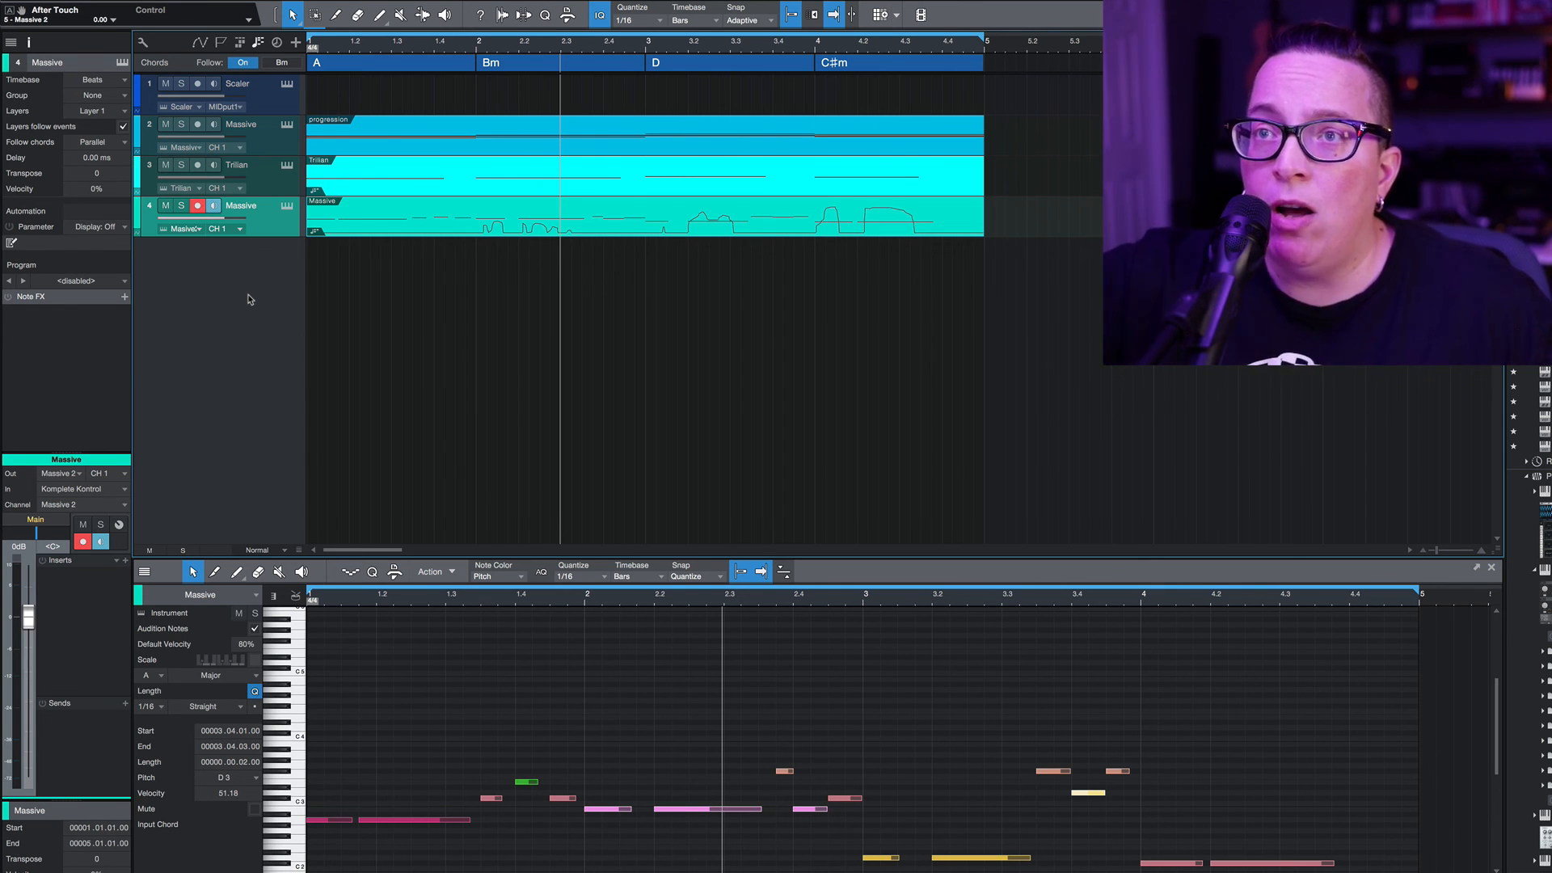
Open the Scaler instrument from its track and move its window so that the whole interface is in view
click(286, 84)
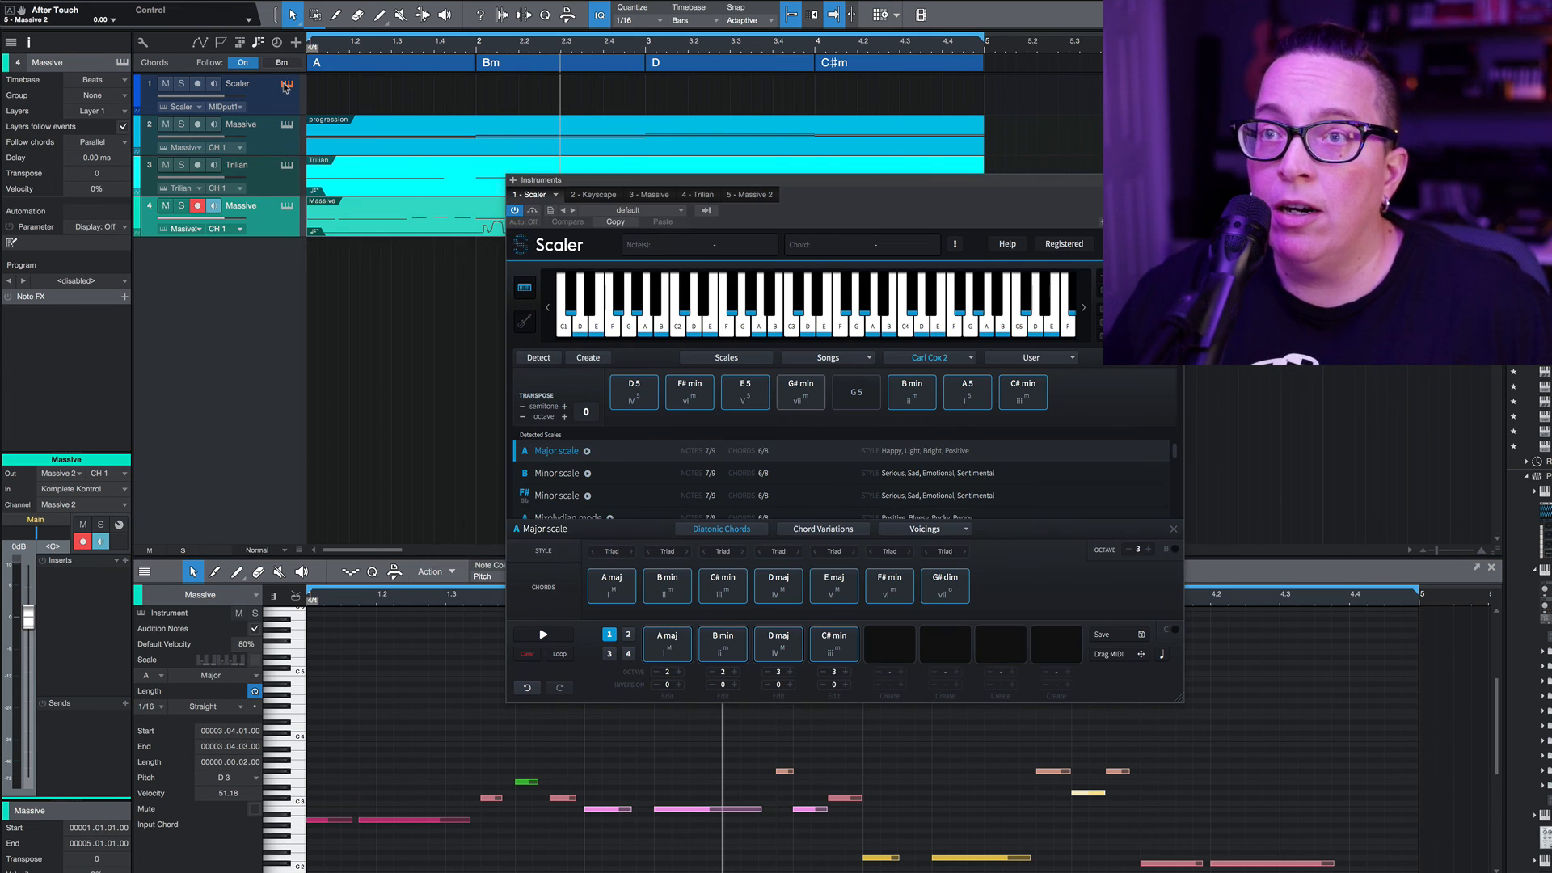
drag(795, 185, 451, 203)
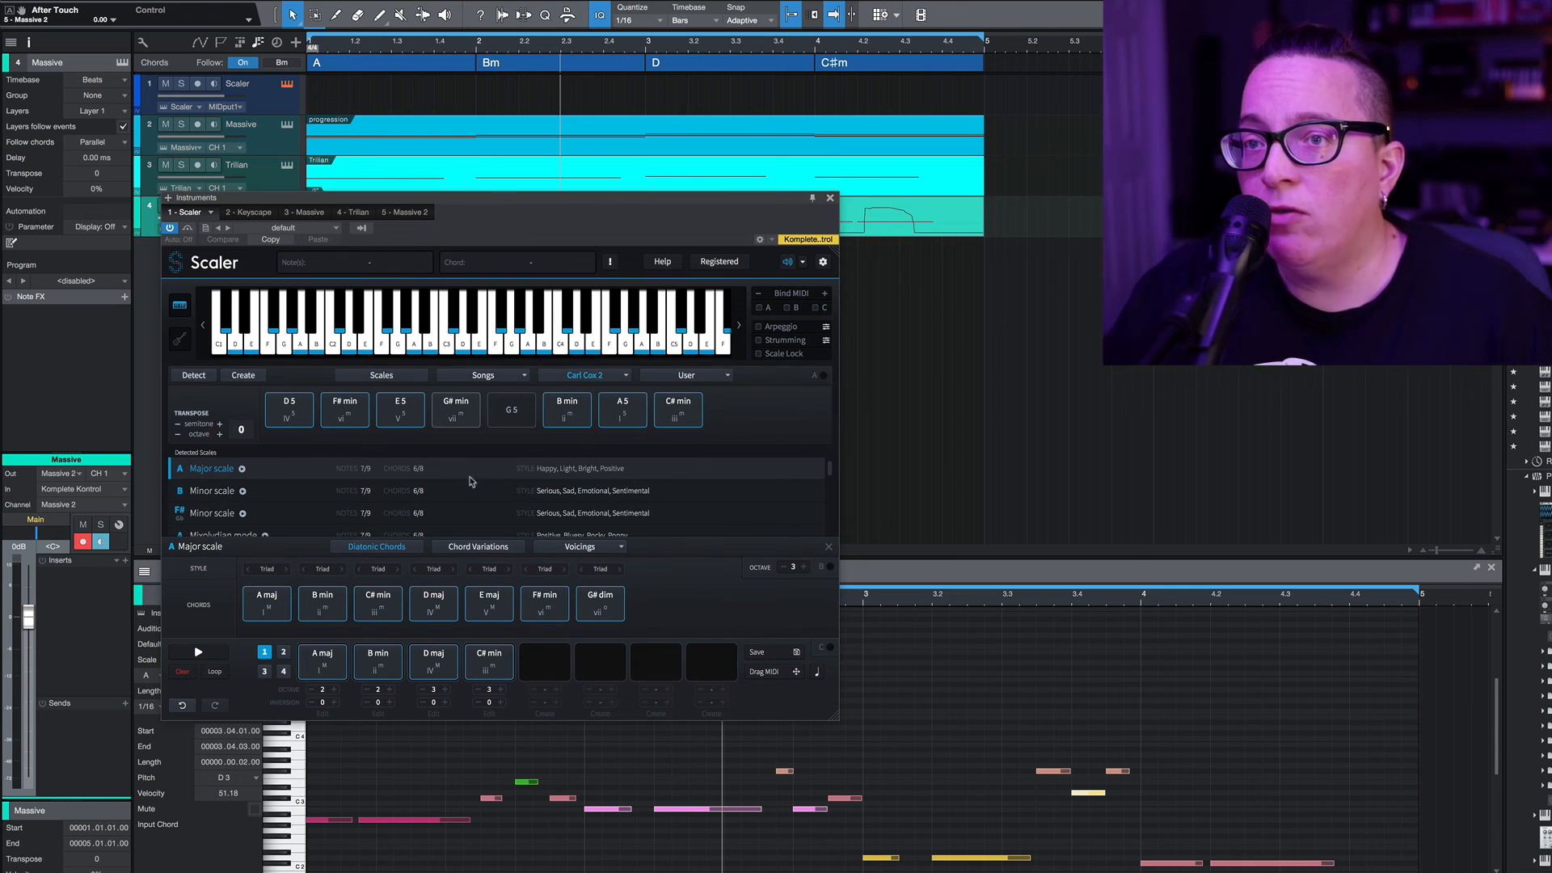
Load the Rock 1 song chord set in Scaler and select its F Major scale
click(491, 400)
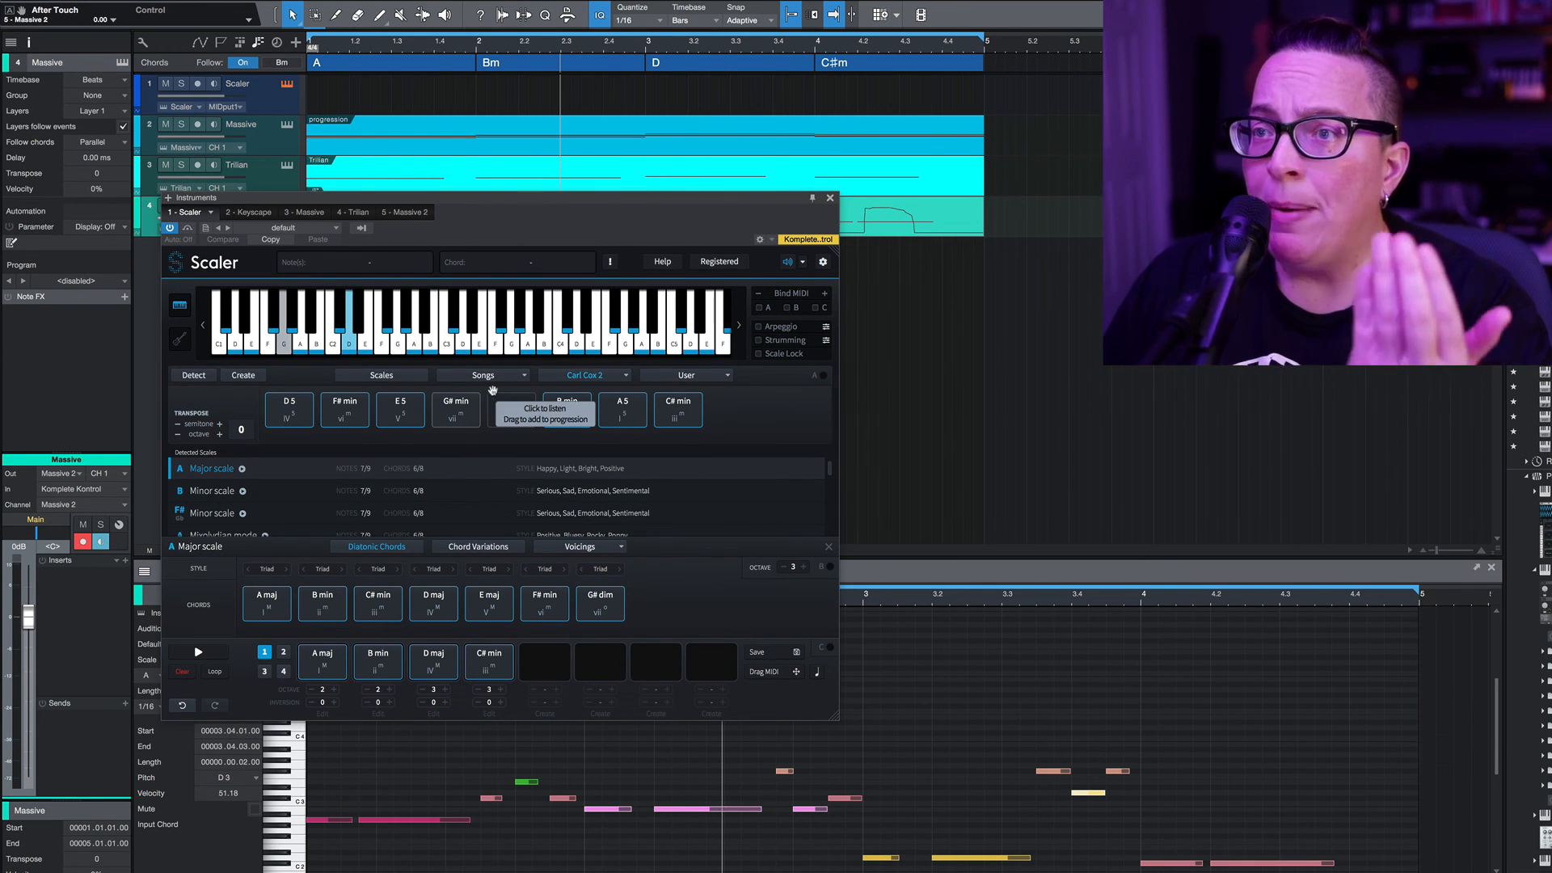
click(464, 394)
click(489, 376)
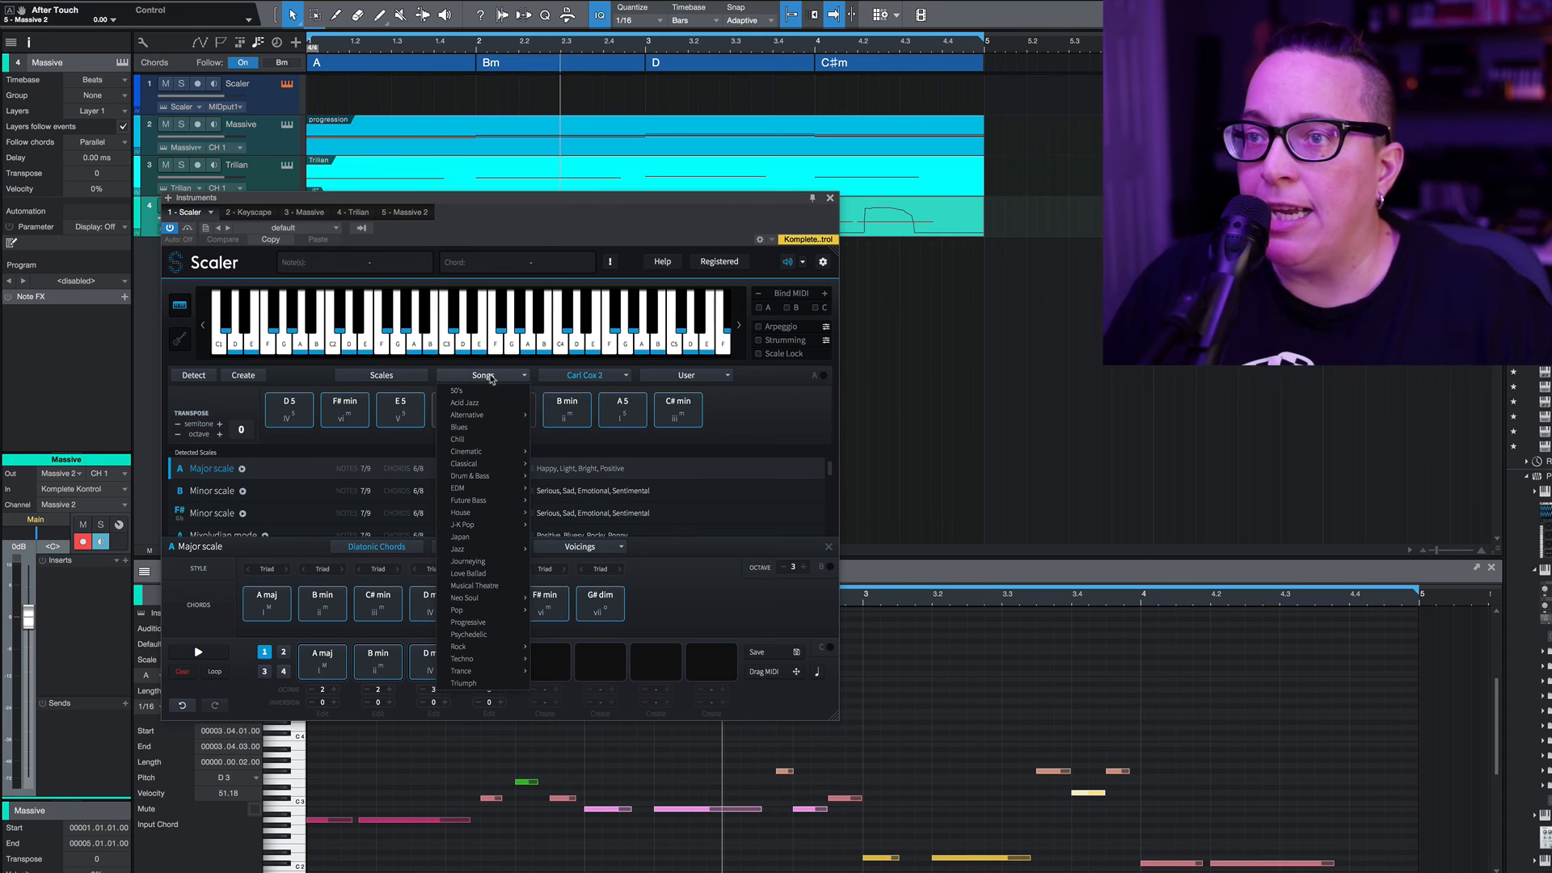
mouse_move(488, 467)
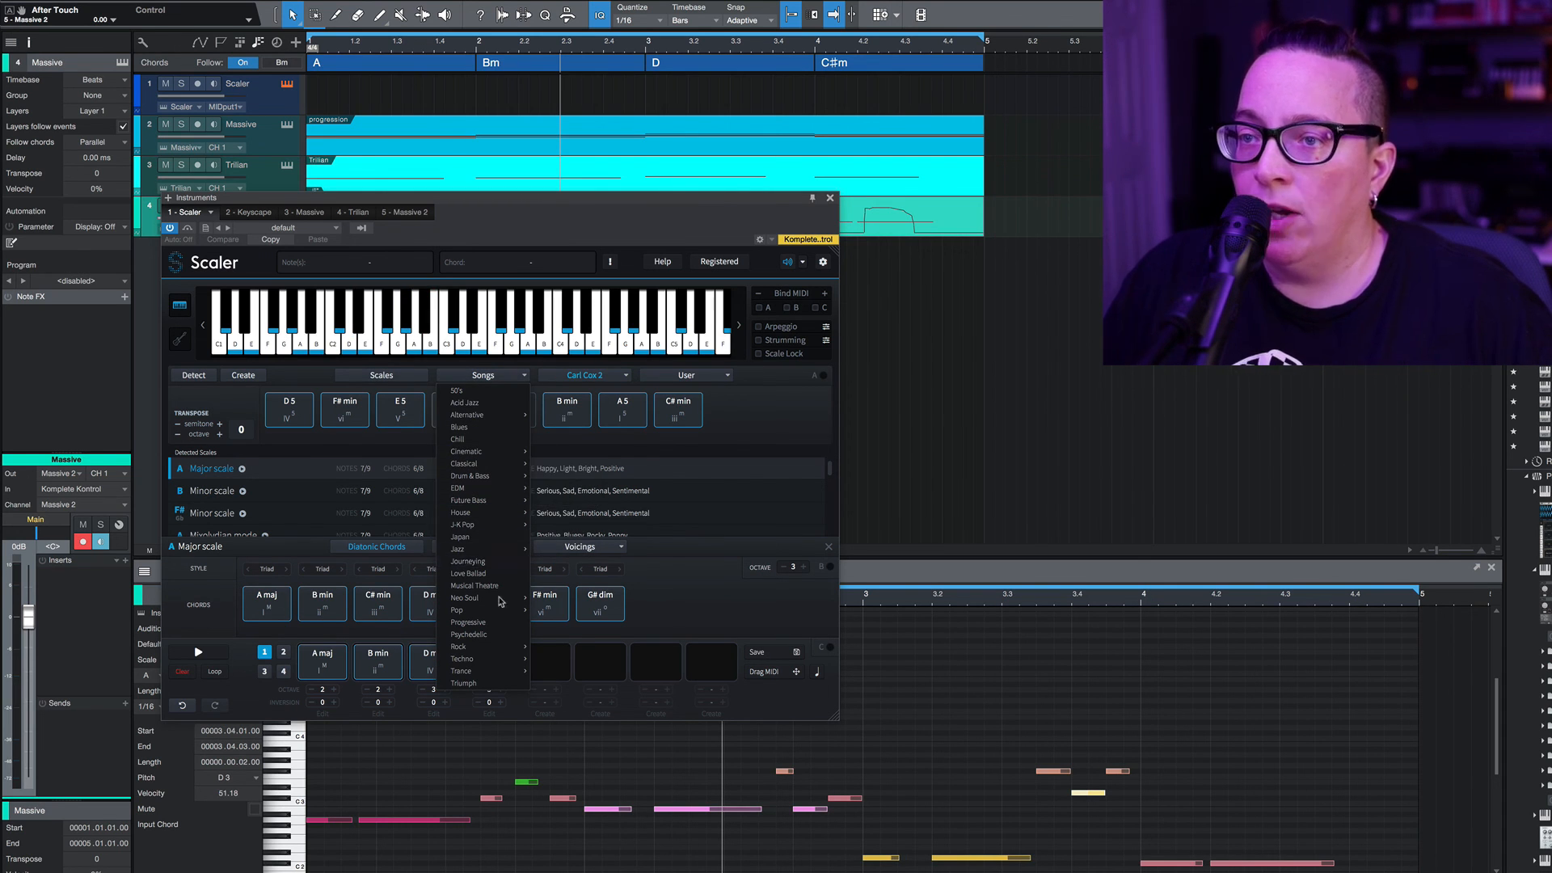
mouse_move(489, 646)
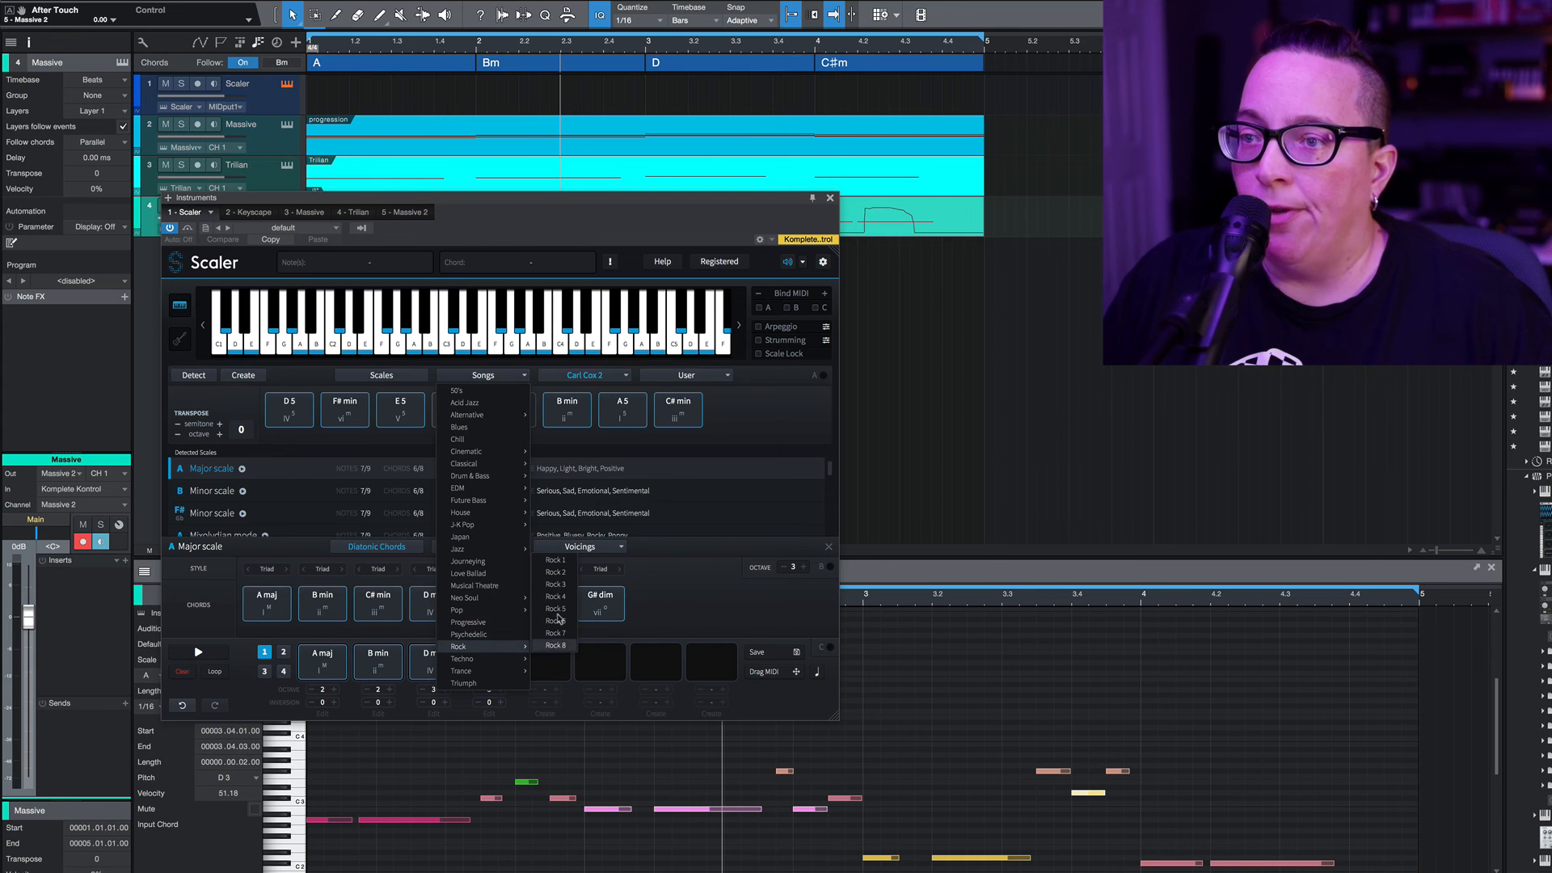
click(555, 560)
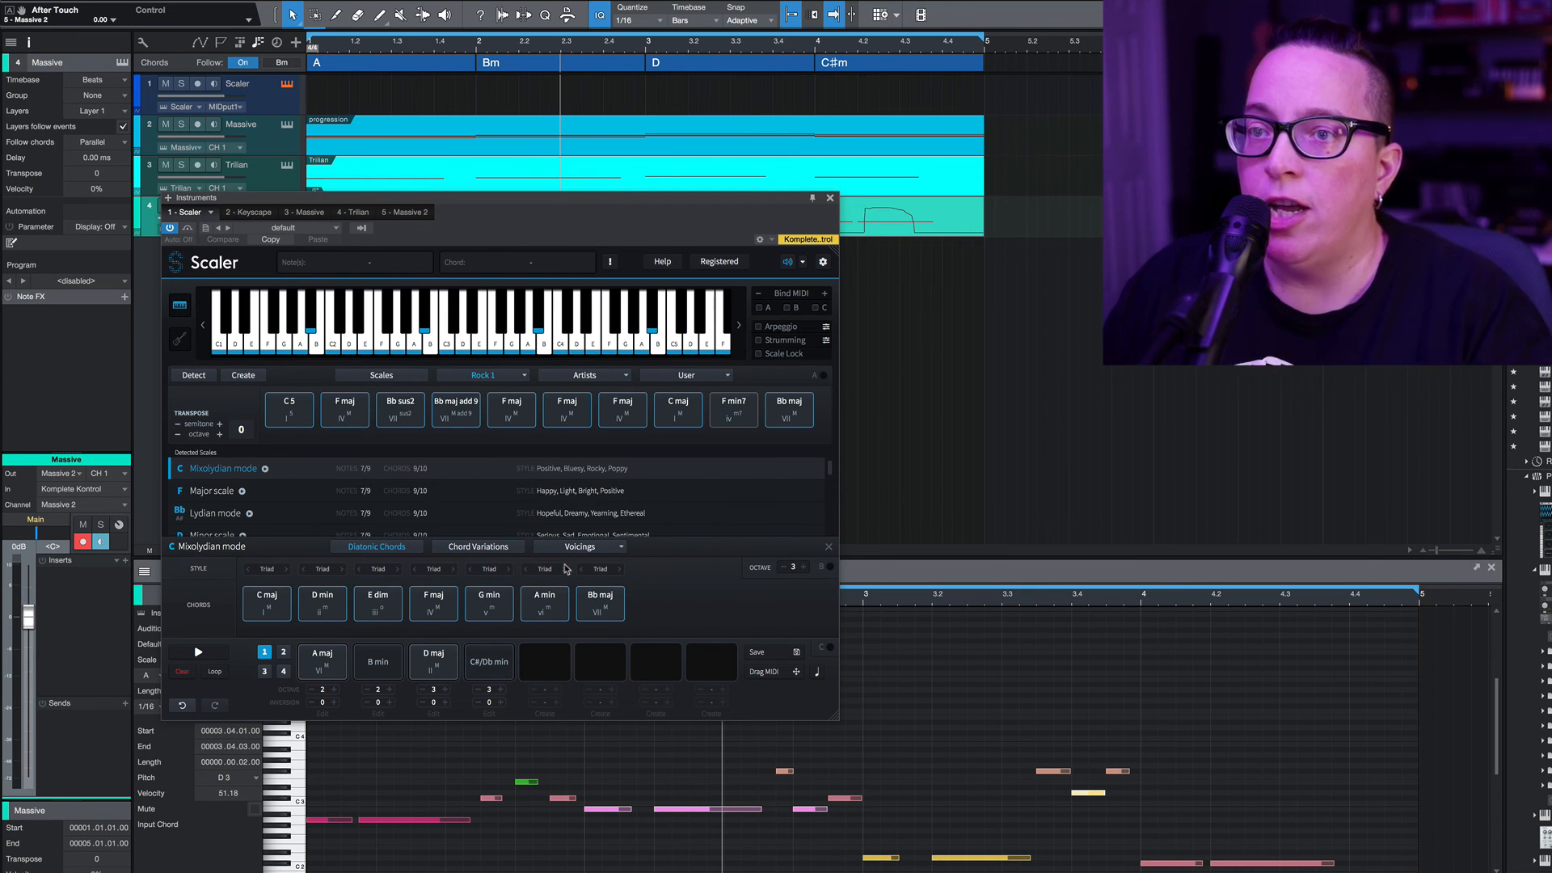
click(223, 493)
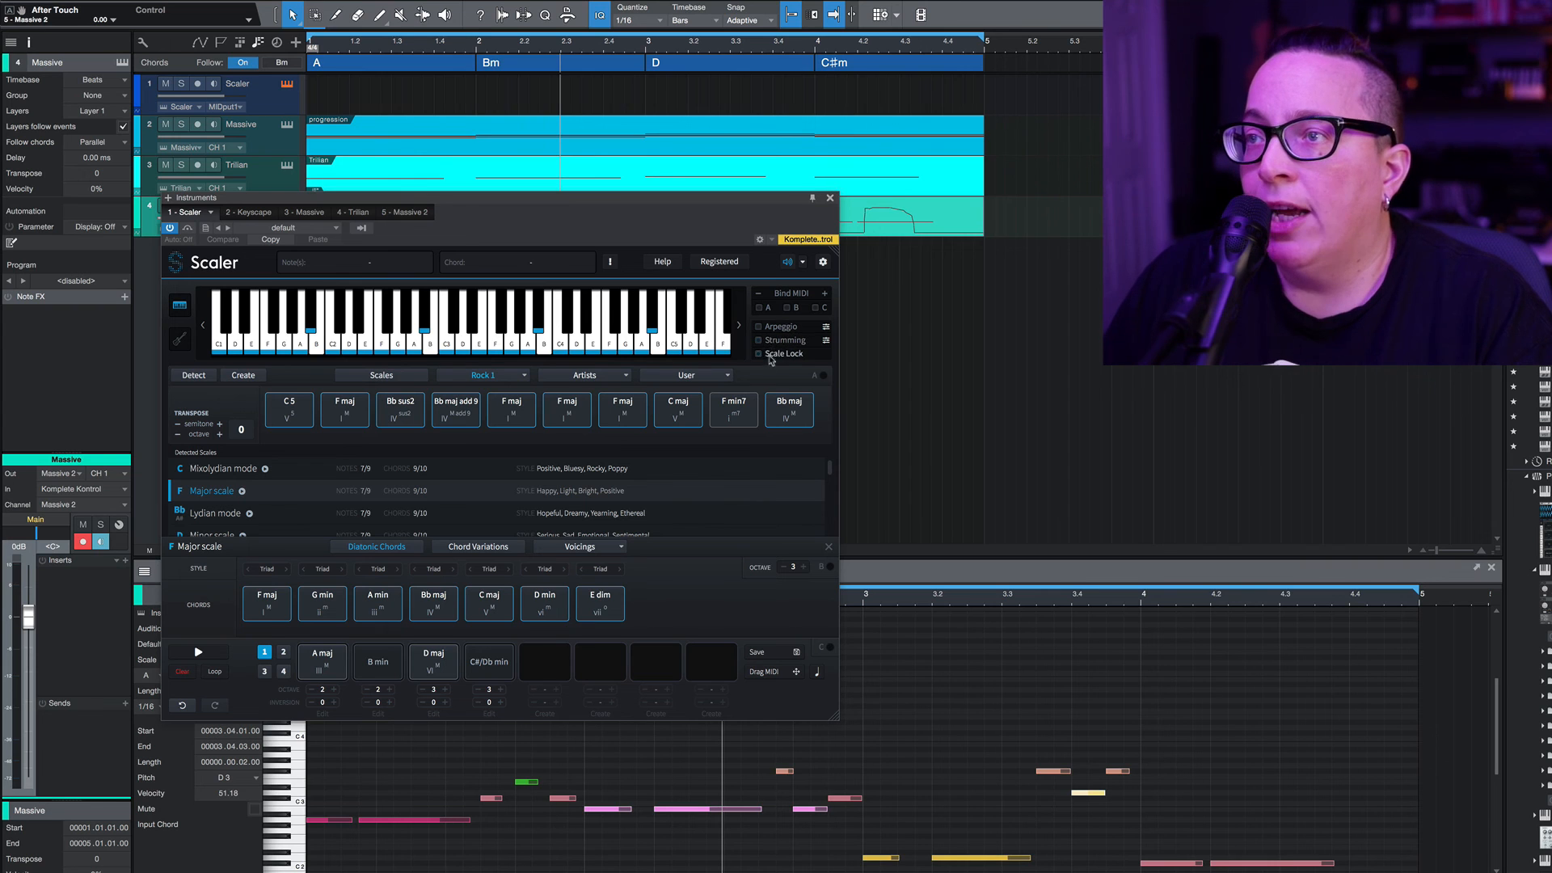
Enable Strumming and audition the G min and A min diatonic chords plus the Rock 1 F maj, Bb sus2 and Bb maj add 9 chords
click(321, 604)
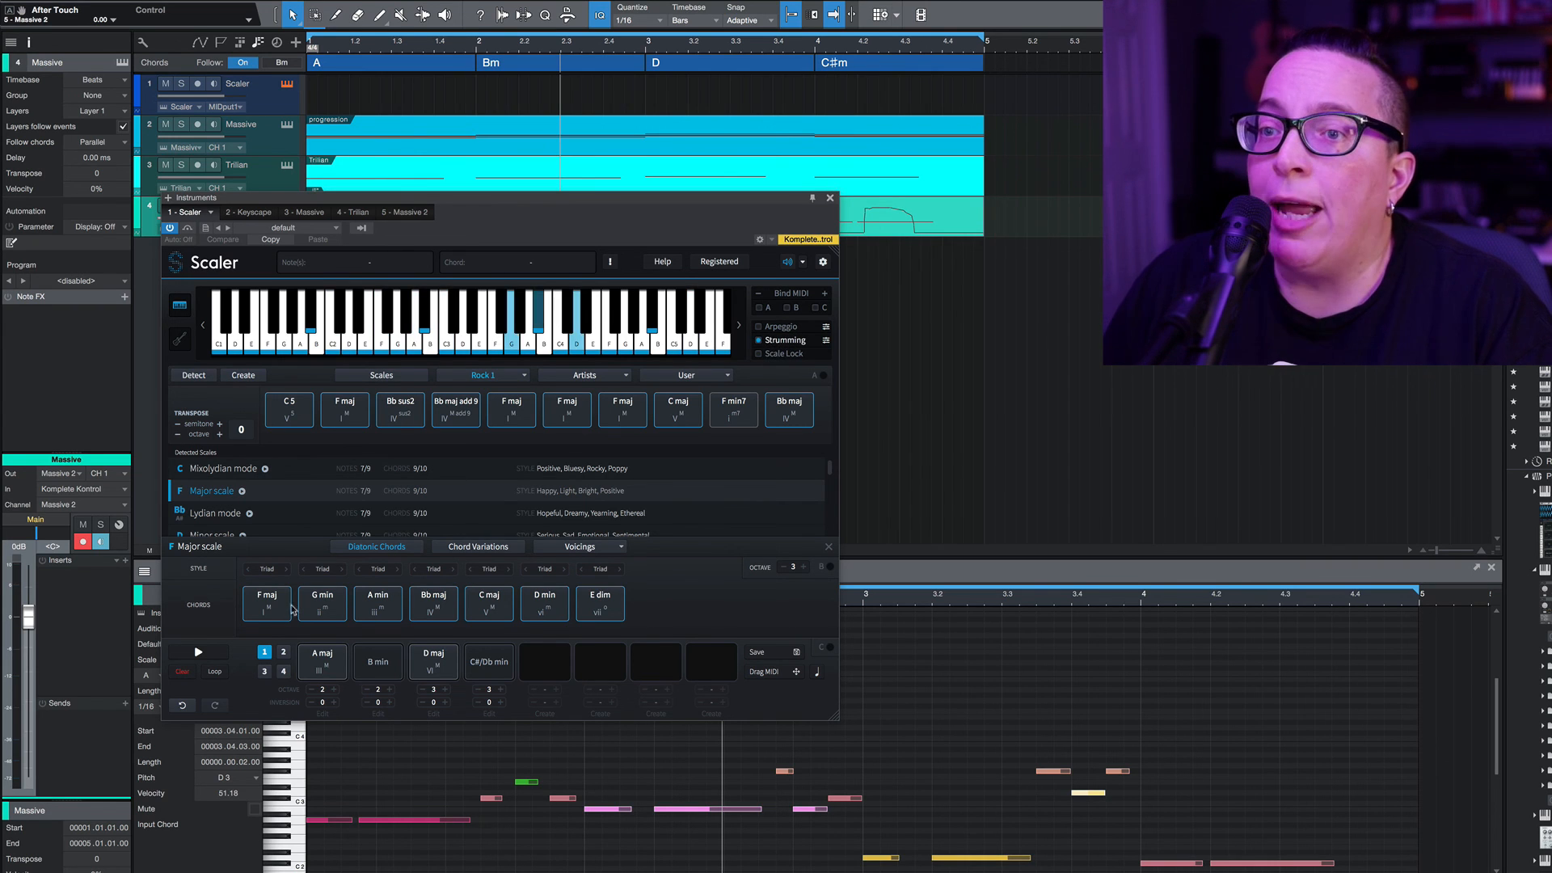
click(378, 602)
click(346, 404)
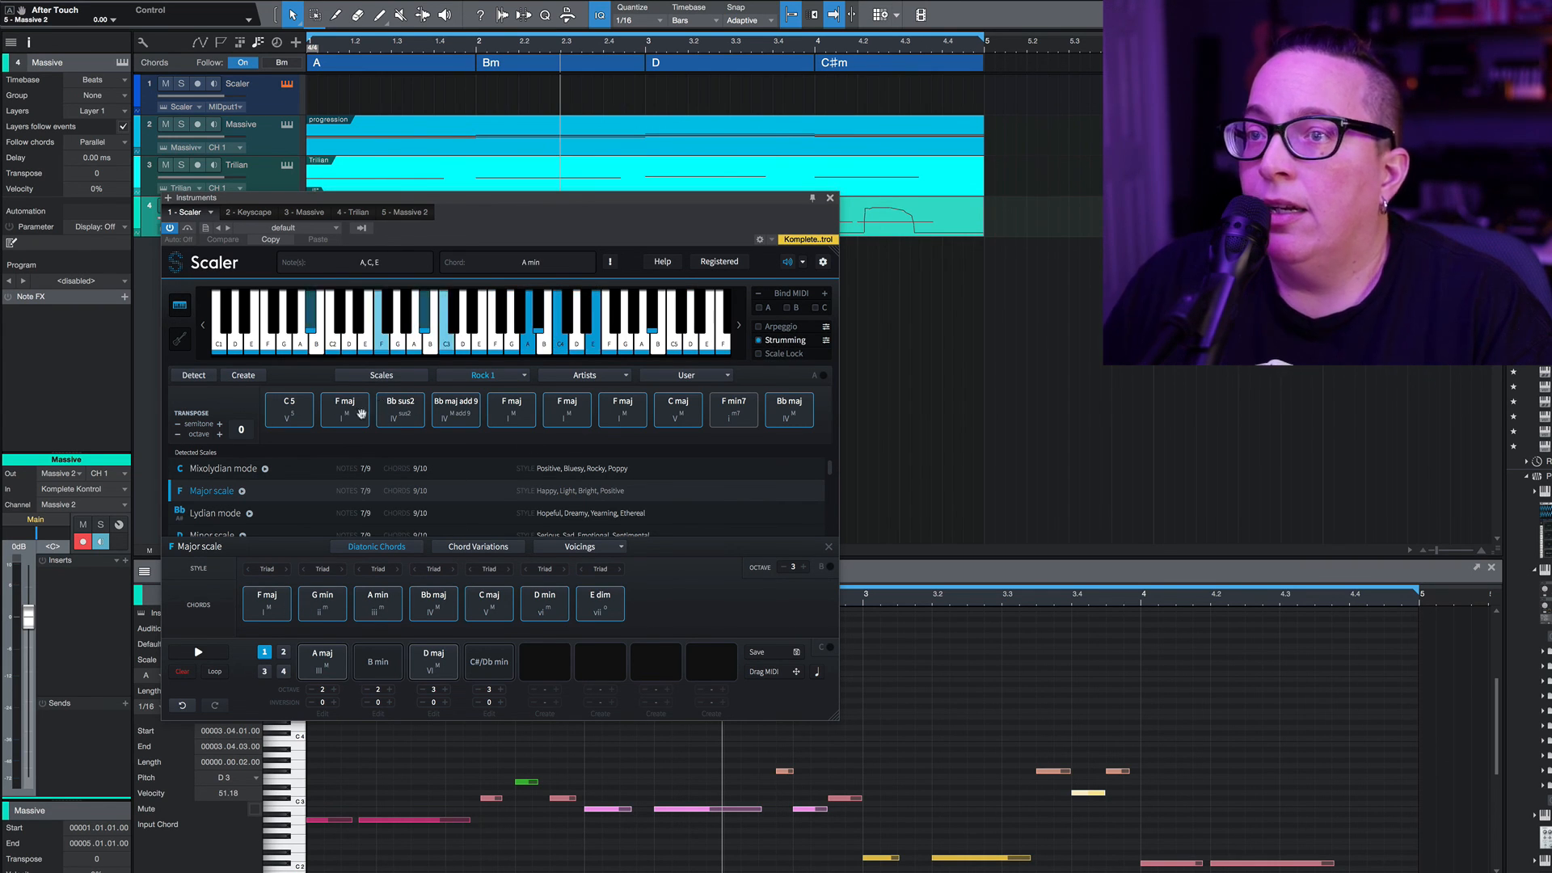
click(402, 406)
click(459, 409)
click(495, 411)
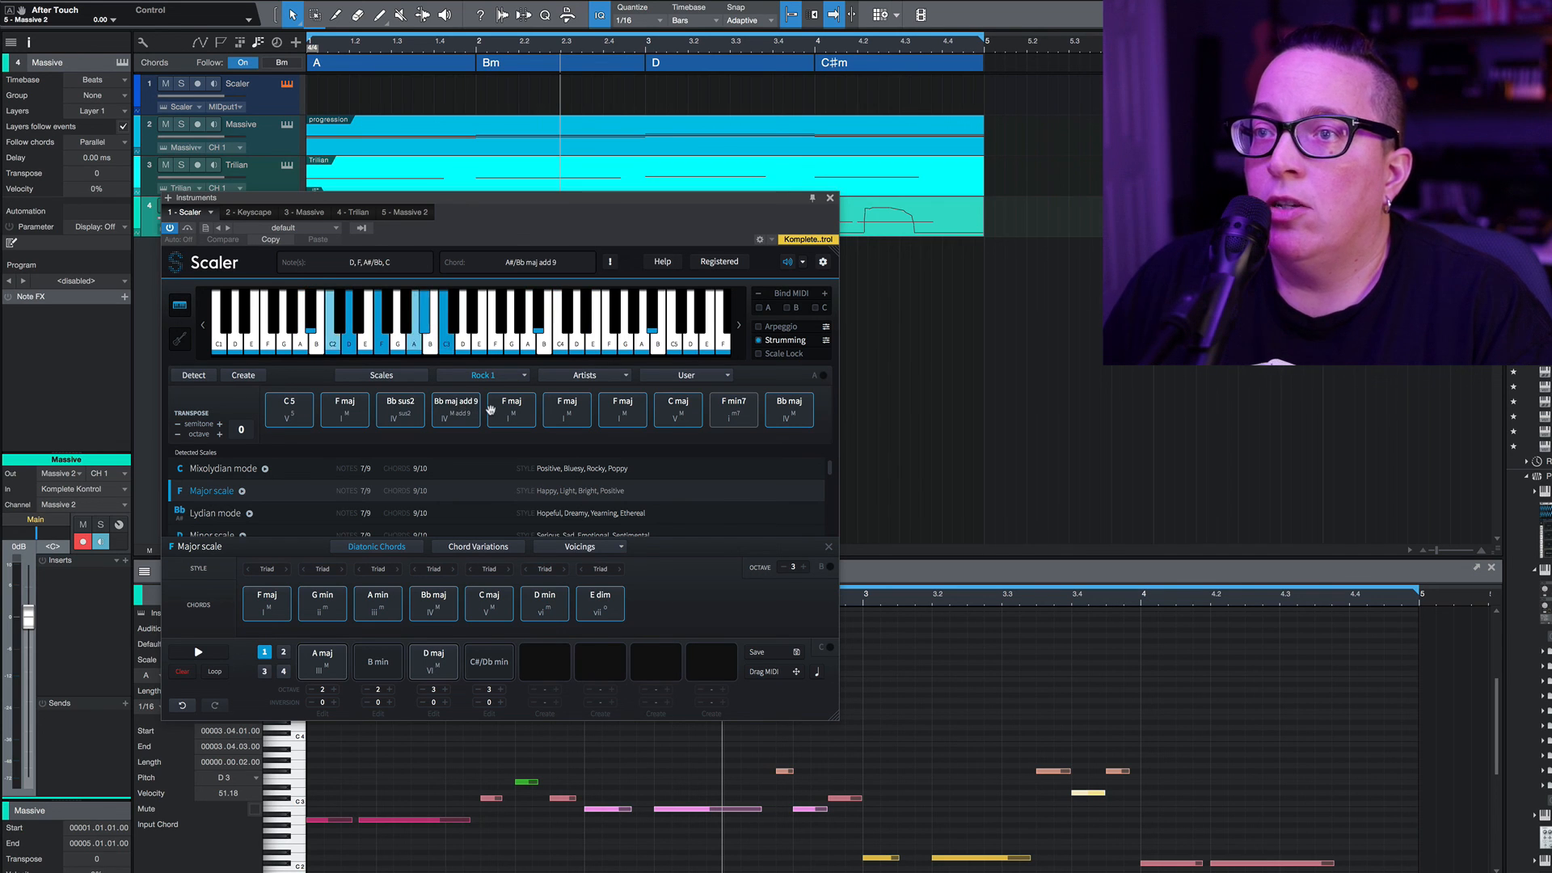
click(555, 416)
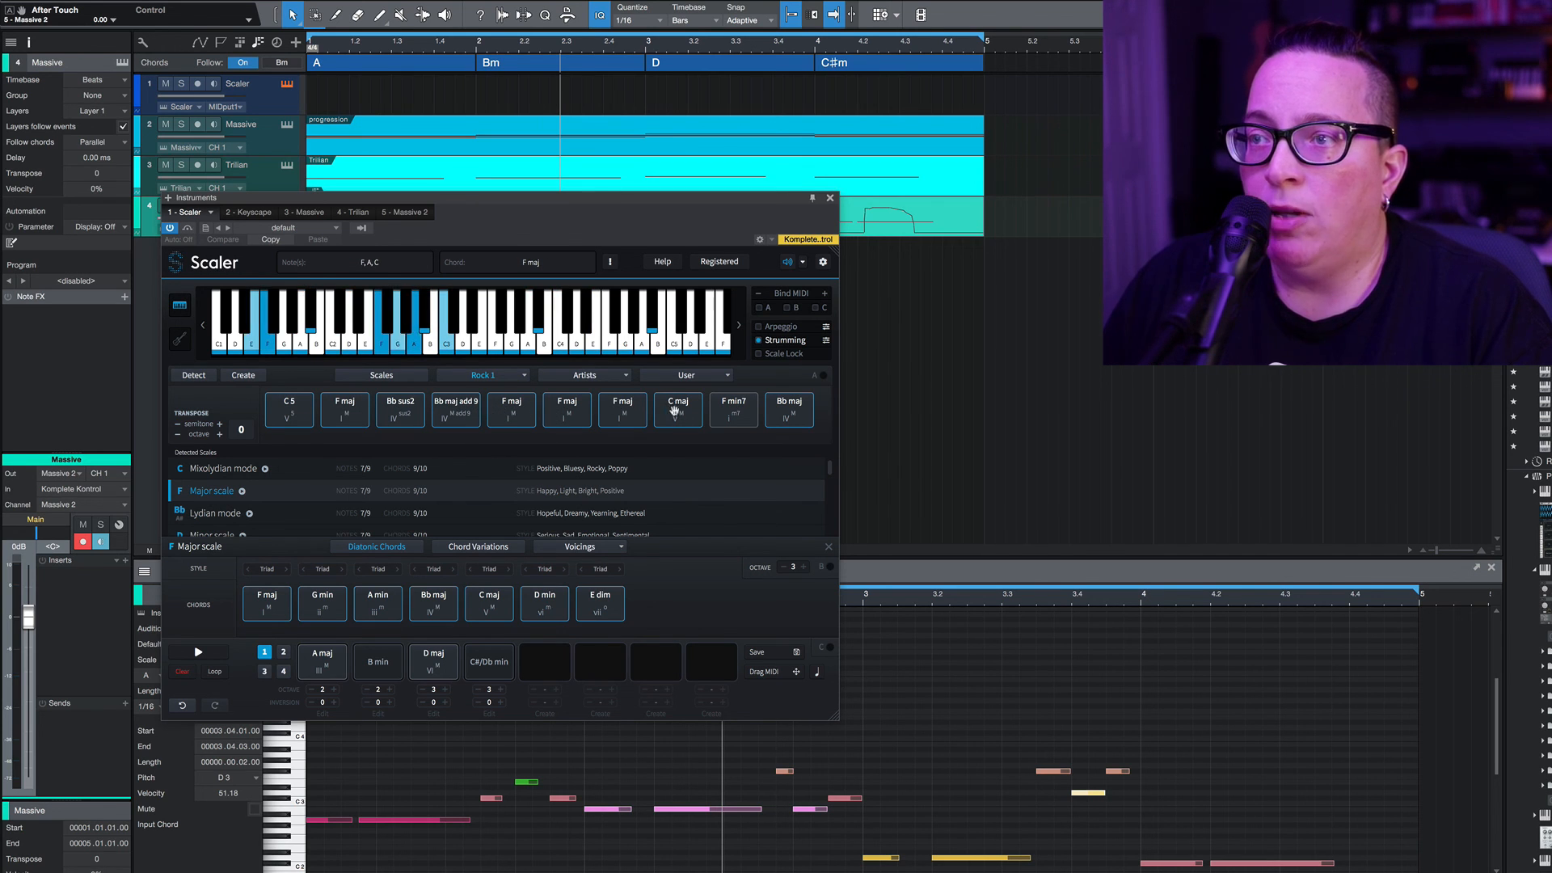
Compare Arpeggio playback on the F min7 and F maj chords with Strumming on the C maj chord, leaving Strumming enabled
click(734, 409)
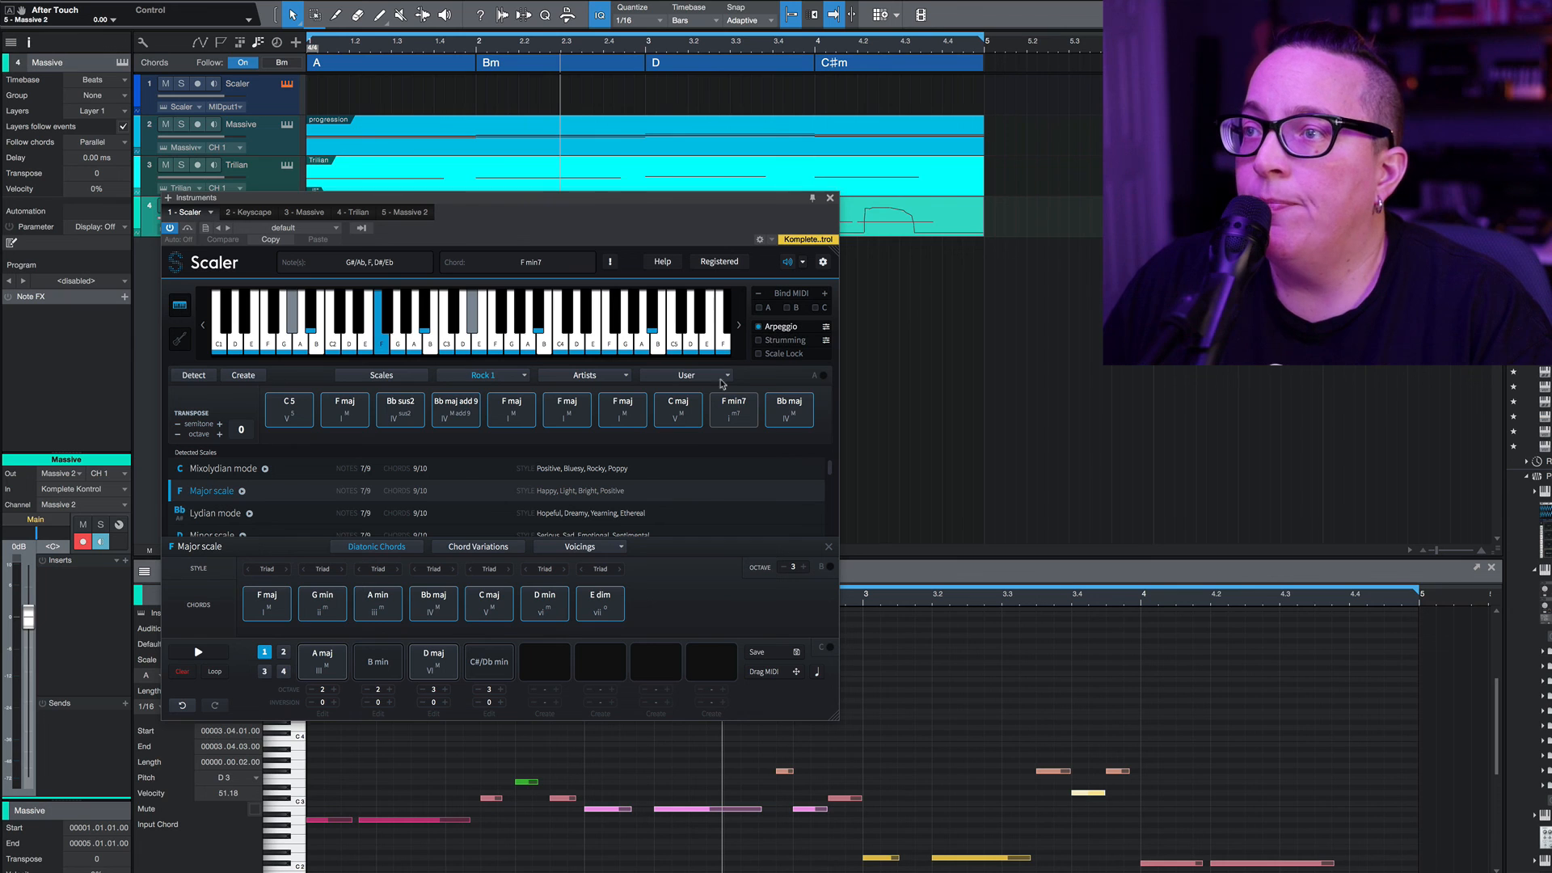
click(580, 415)
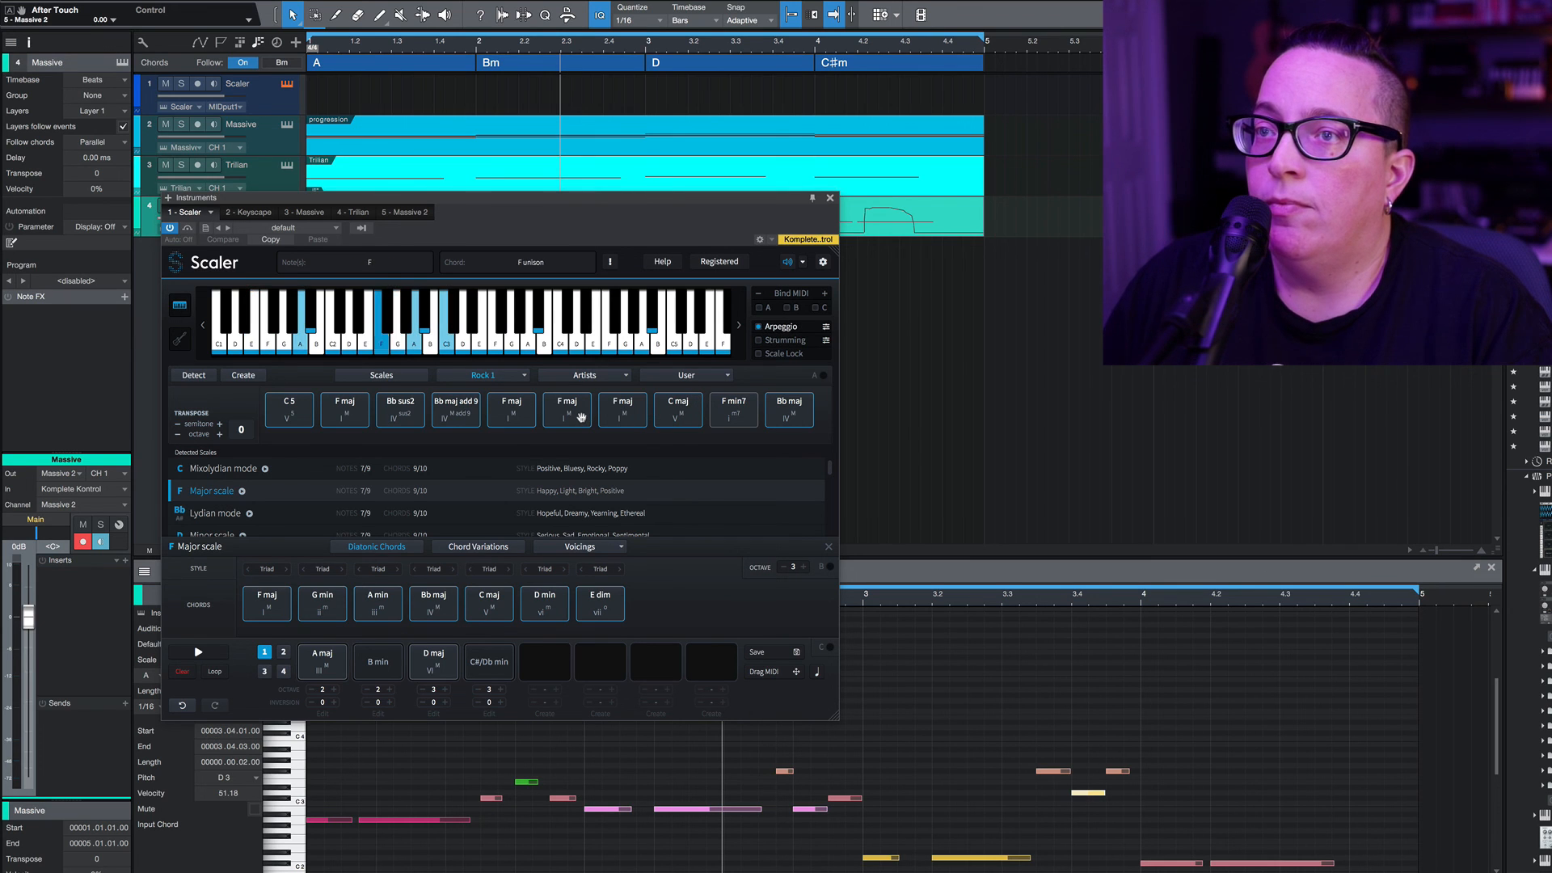
click(662, 407)
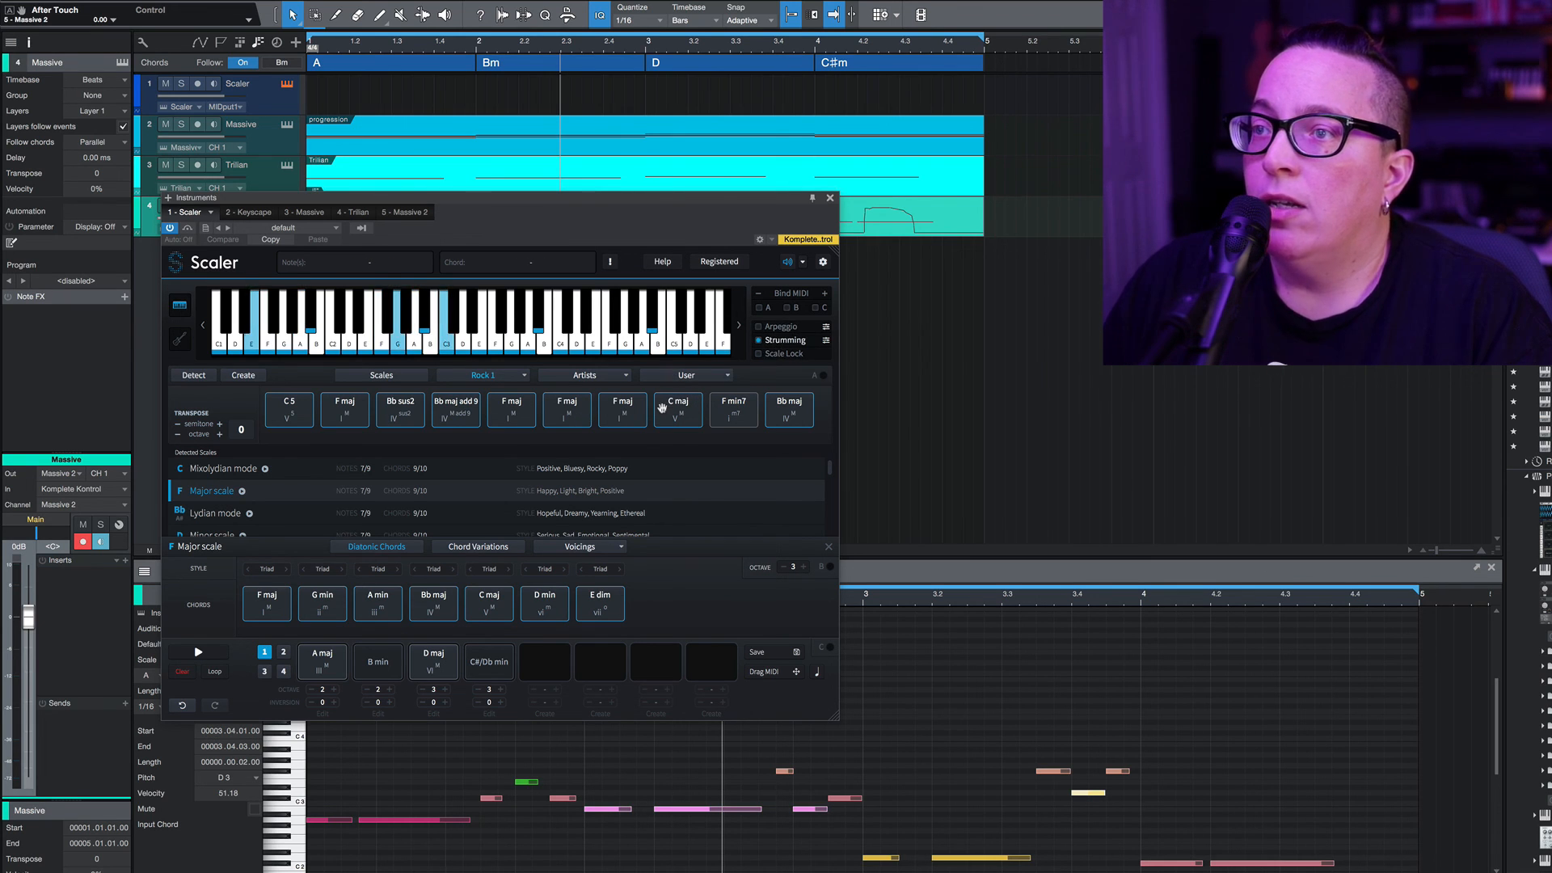
Show the guitar fretboard, audition the Rock 1 F maj, Bb sus2 and Bb maj add 9 chords on it, and return to the piano keyboard
click(180, 337)
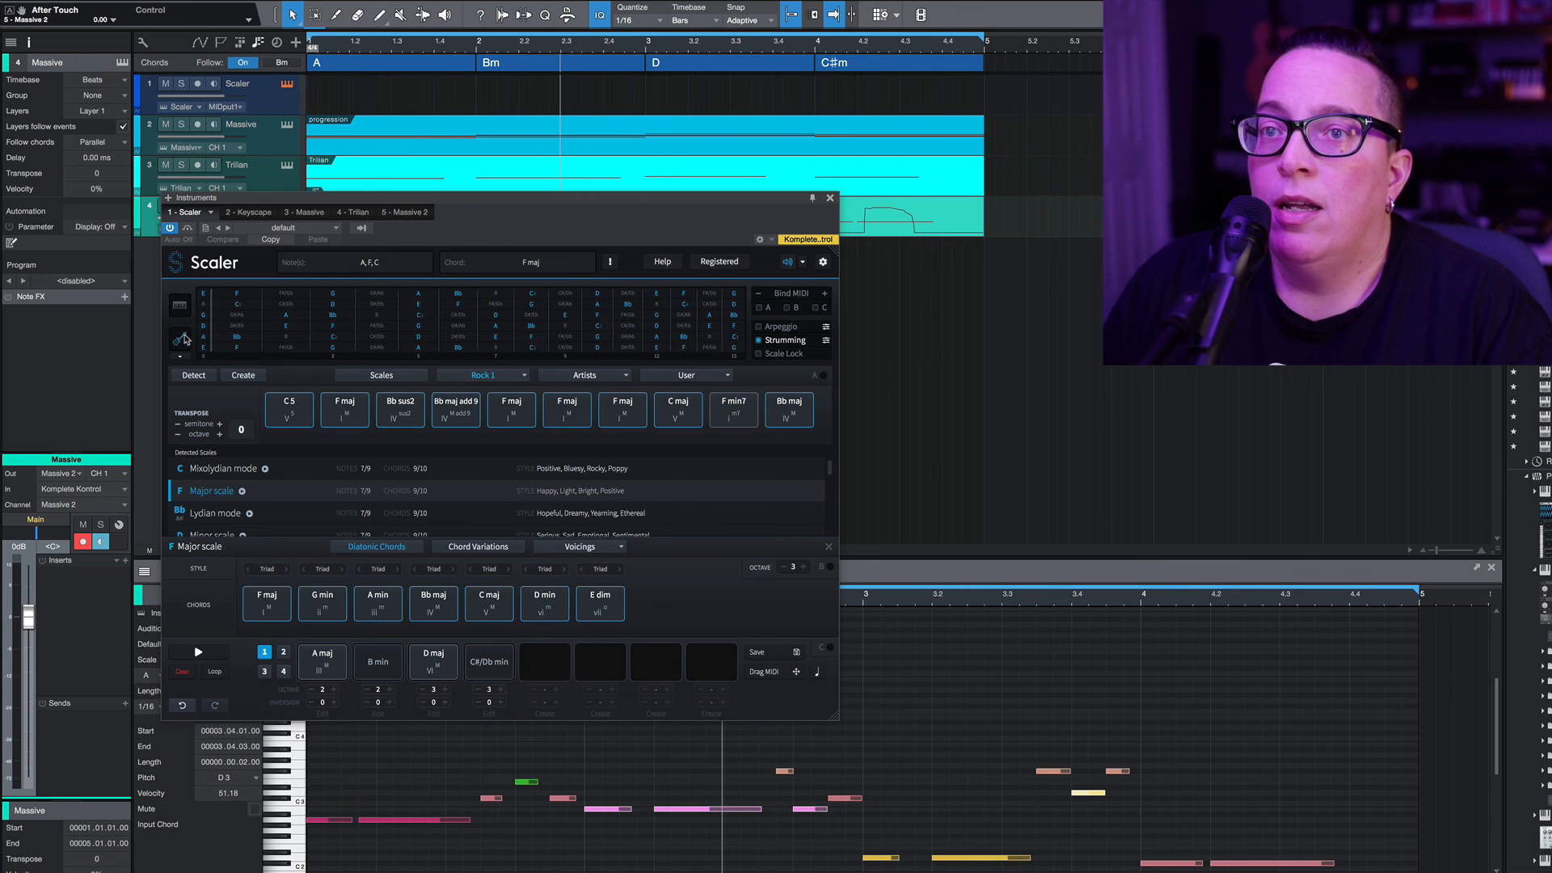
click(346, 408)
click(406, 410)
click(457, 408)
click(565, 409)
click(620, 410)
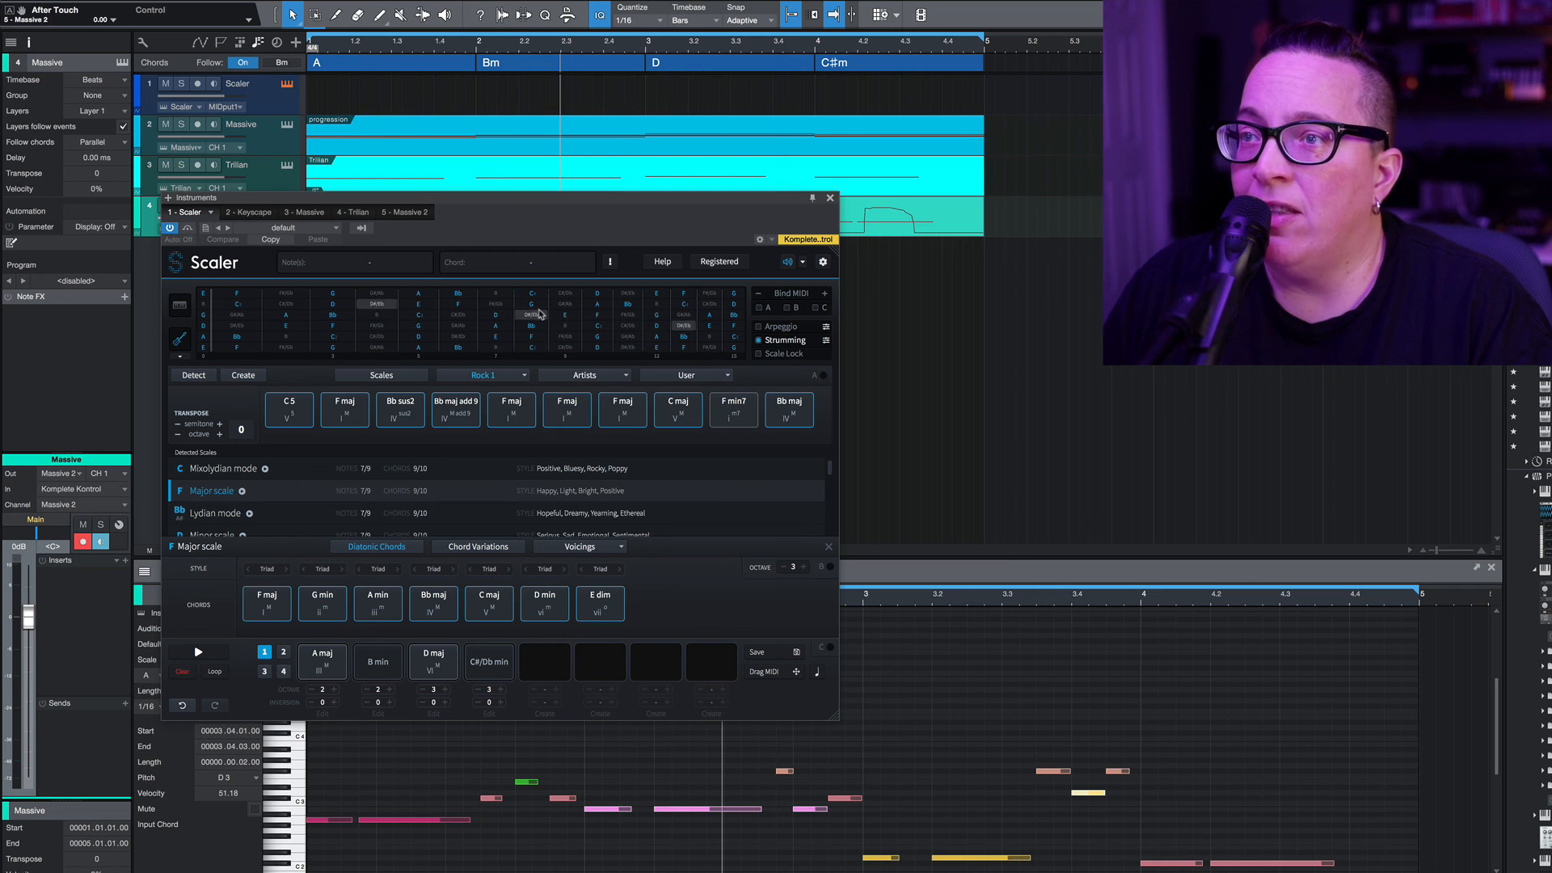
click(619, 409)
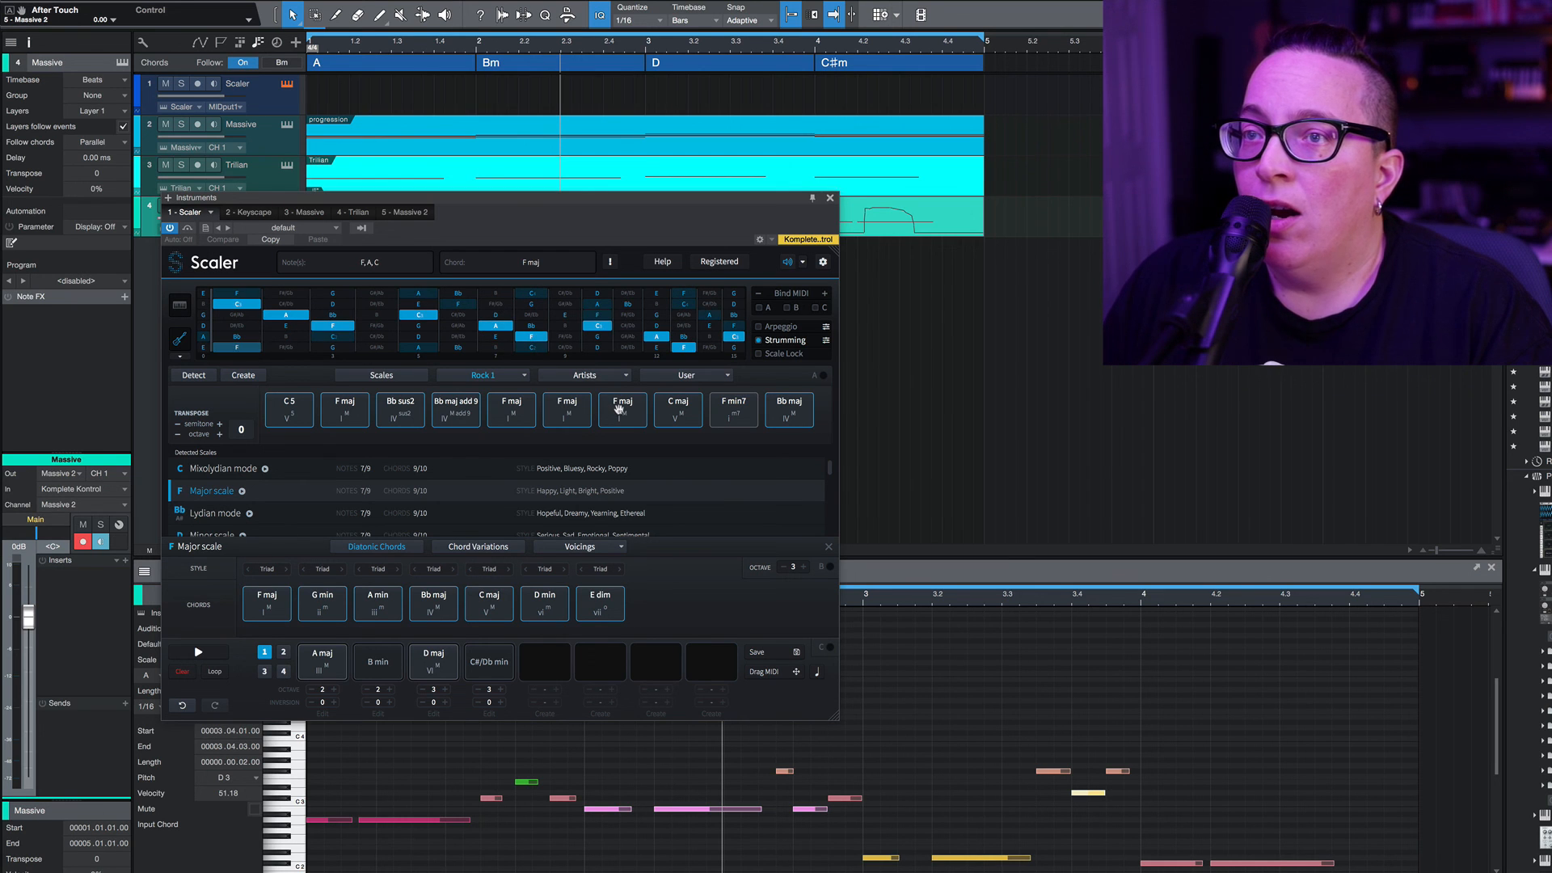
click(567, 416)
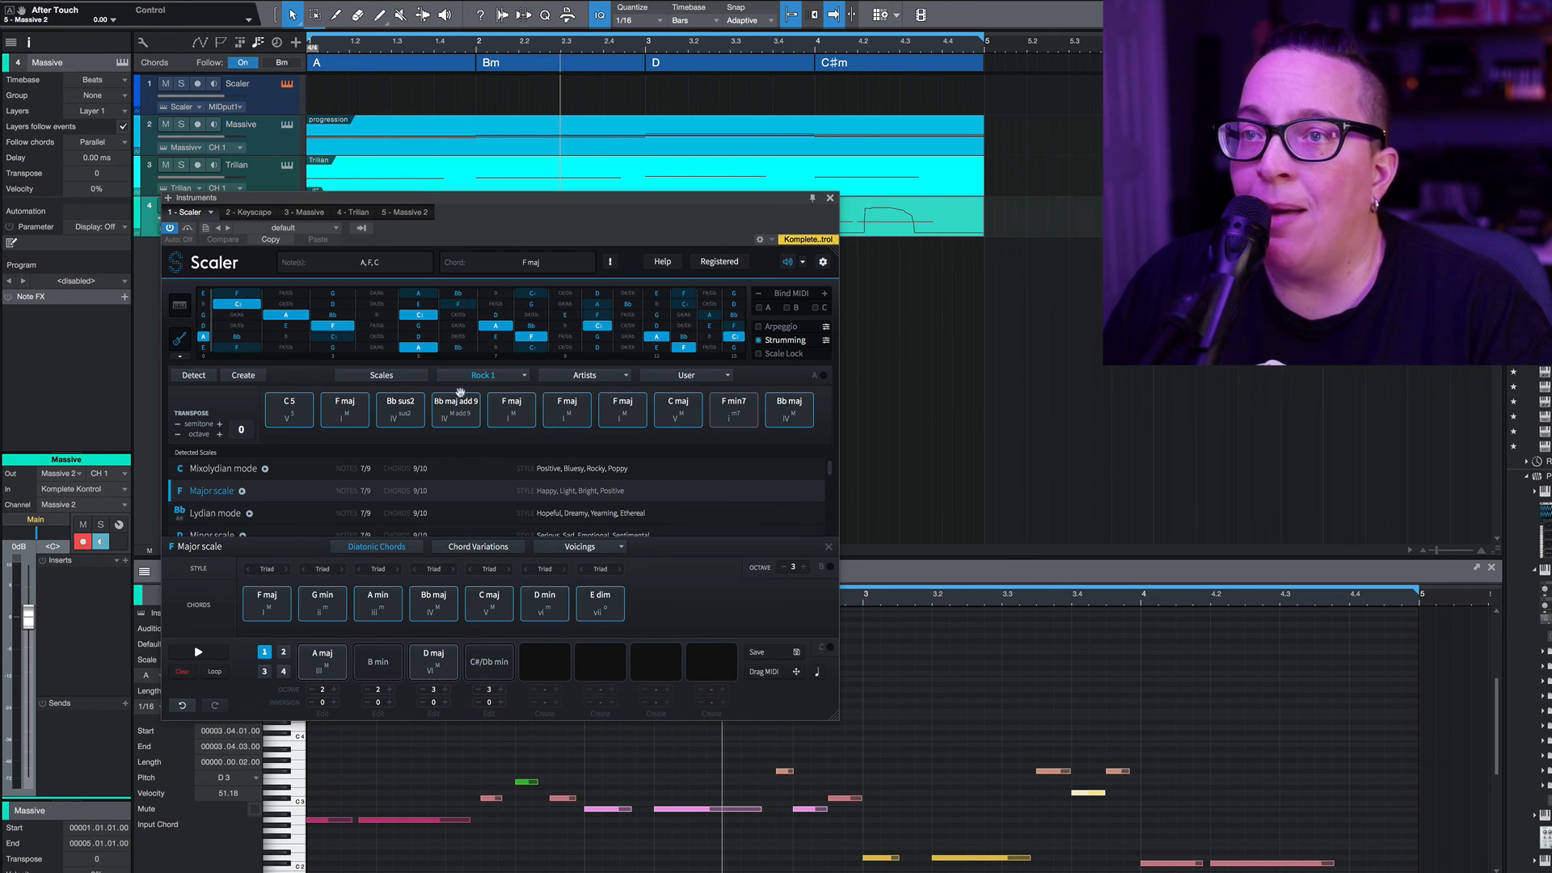
click(180, 306)
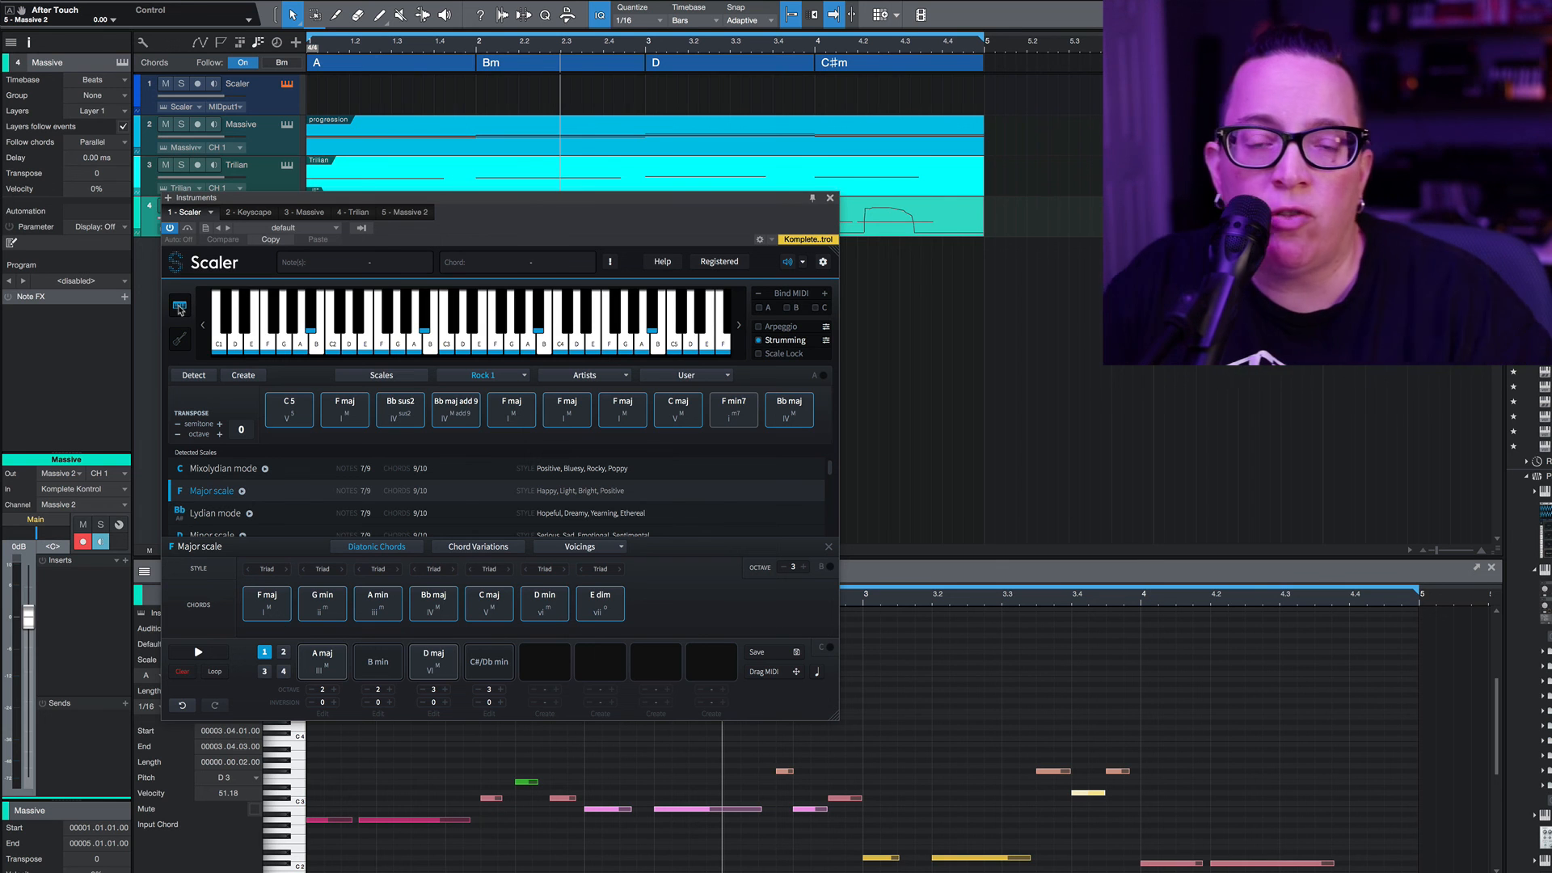